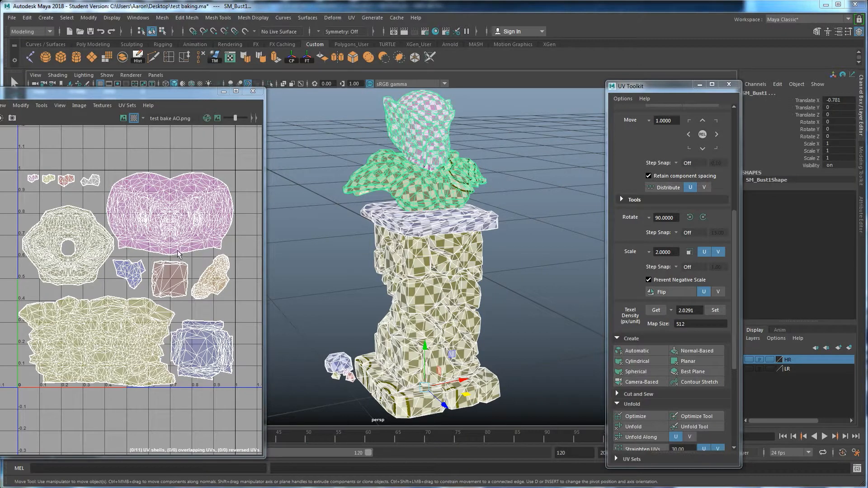
- Leave the test baking scene for the empty untitled scene and check the source files in the _Pillar Demo folder
{"action": "left_click", "coordinate": [529, 258]}
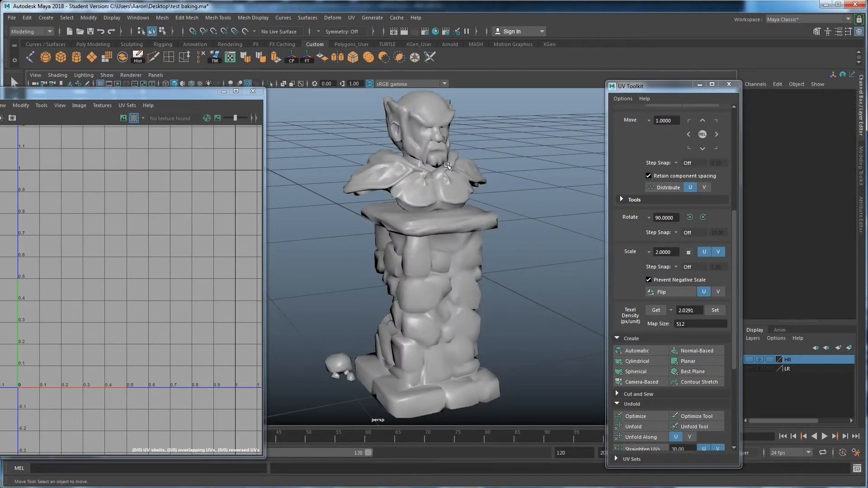
{"action": "left_click", "coordinate": [465, 168]}
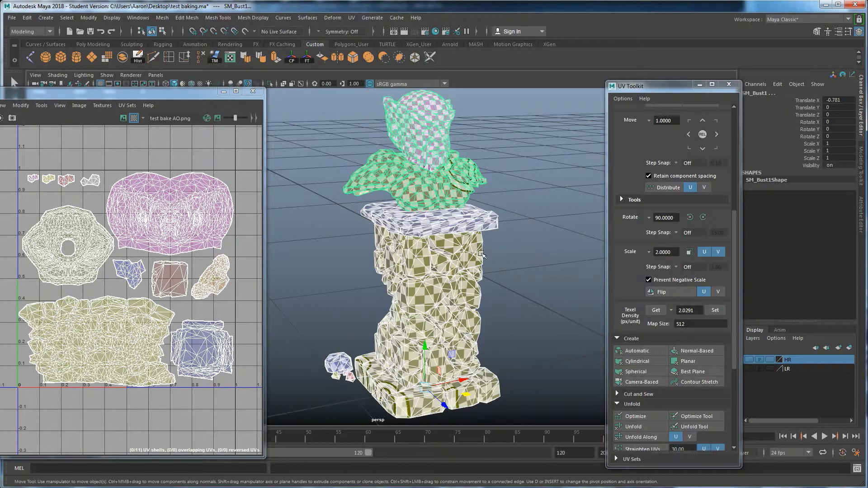
{"action": "left_click", "coordinate": [825, 5]}
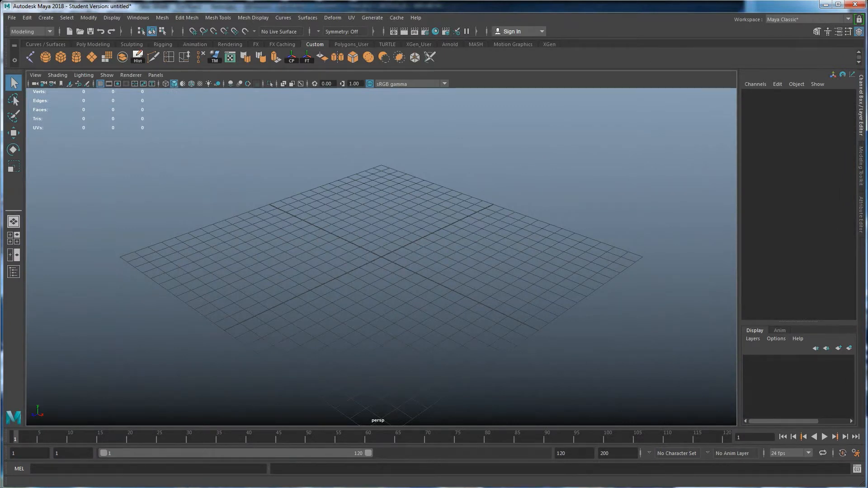
{"action": "left_click", "coordinate": [108, 487]}
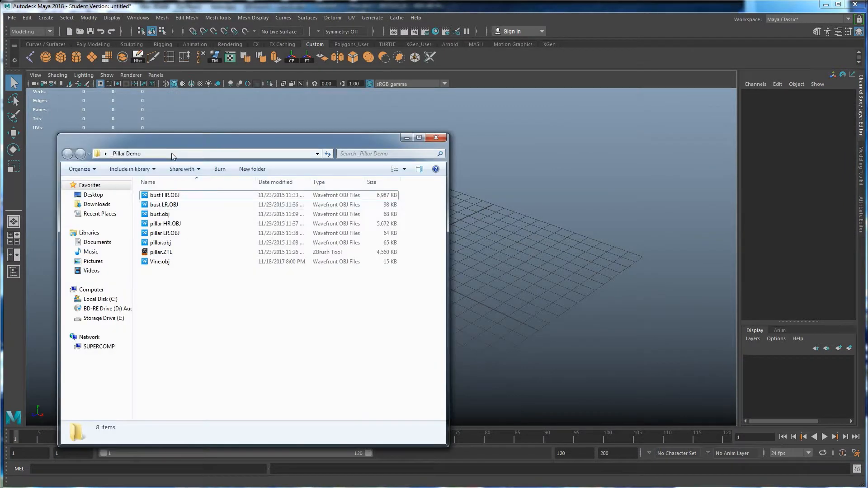
{"action": "left_click", "coordinate": [193, 113]}
- Import the high-resolution bust, bust HR.OBJ, from the _Pillar Demo folder on the desktop into the empty scene
{"action": "left_click", "coordinate": [12, 17]}
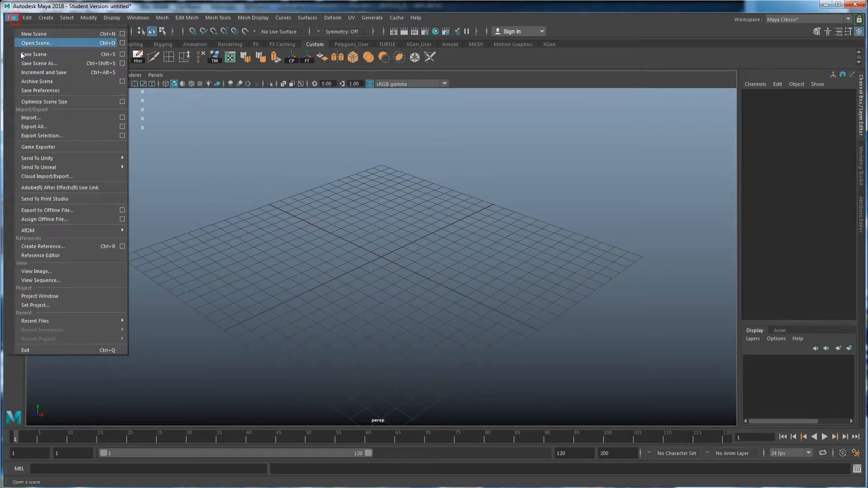
{"action": "left_click", "coordinate": [38, 119]}
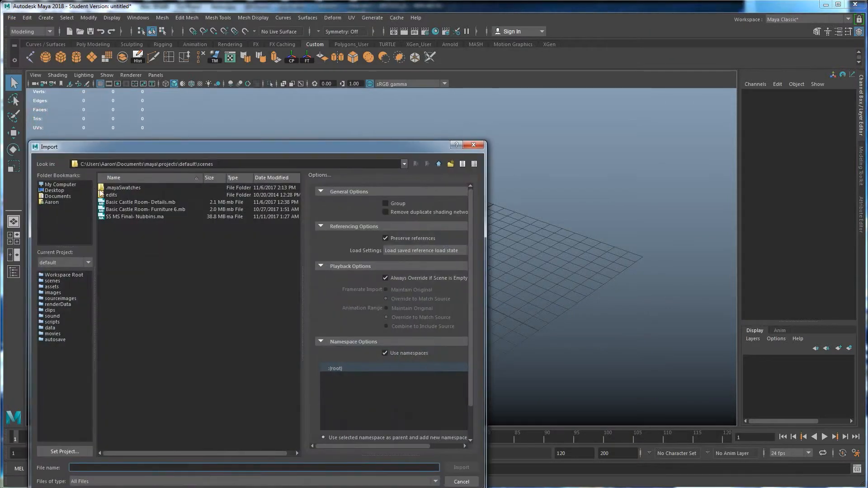
{"action": "left_click", "coordinate": [58, 191]}
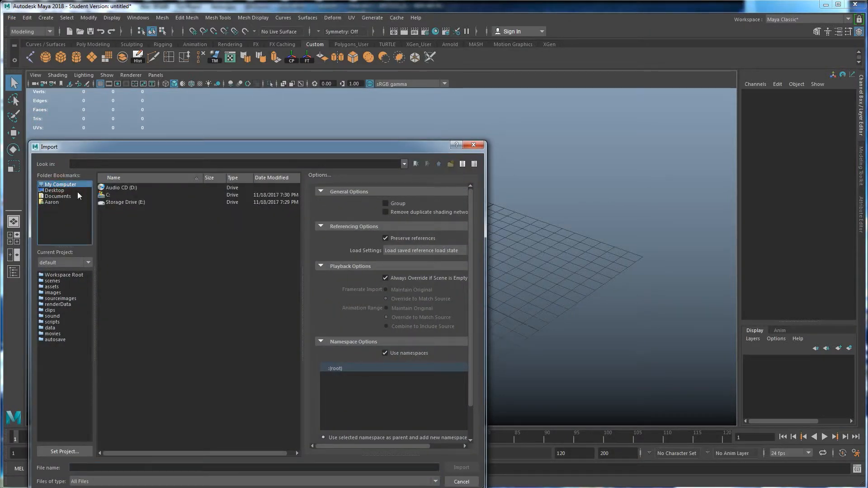
{"action": "double_click", "coordinate": [120, 195]}
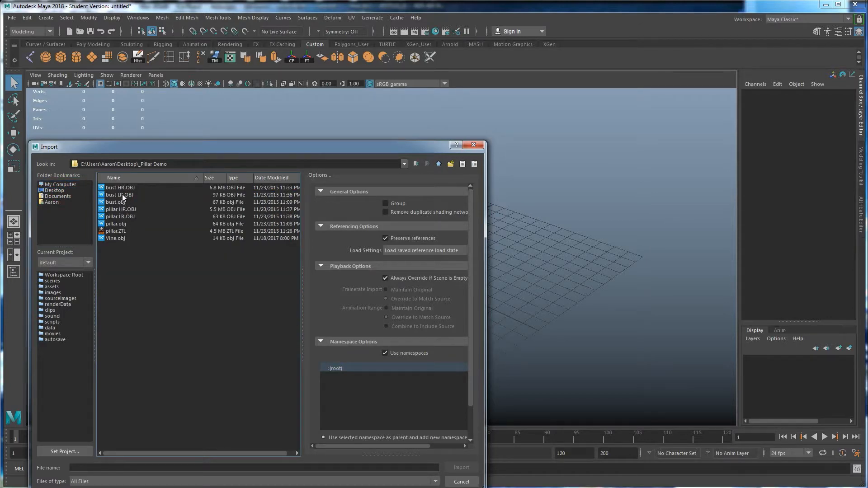
{"action": "left_click", "coordinate": [120, 194]}
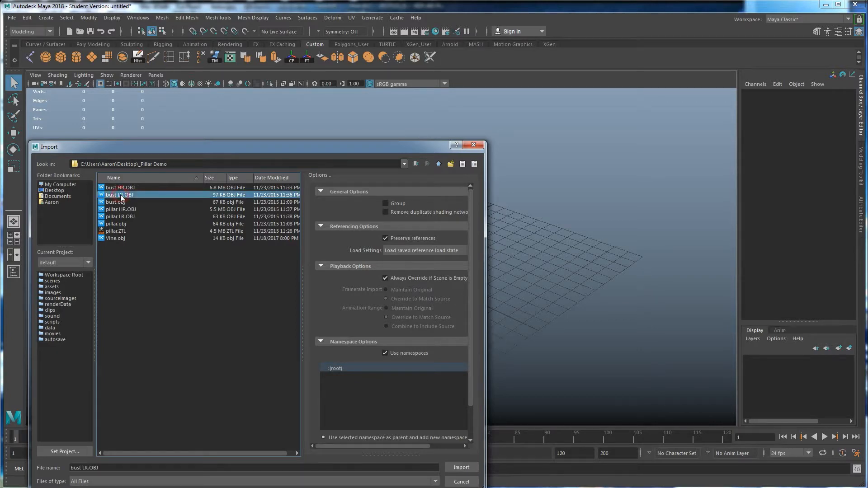
{"action": "left_click", "coordinate": [122, 188]}
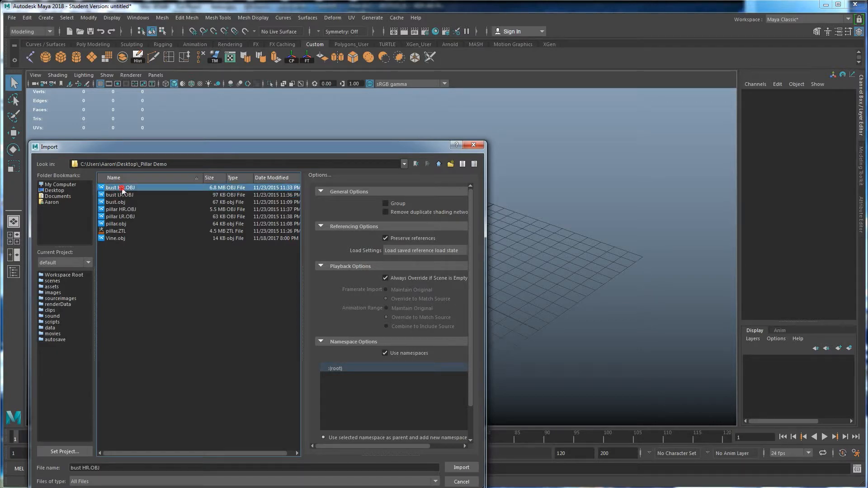
{"action": "double_click", "coordinate": [121, 188]}
- Bring pillar HR.OBJ from the _Pillar Demo file folder into the scene with the bust
{"action": "scroll", "coordinate": [377, 198], "scroll_direction": "down", "scroll_amount": 5}
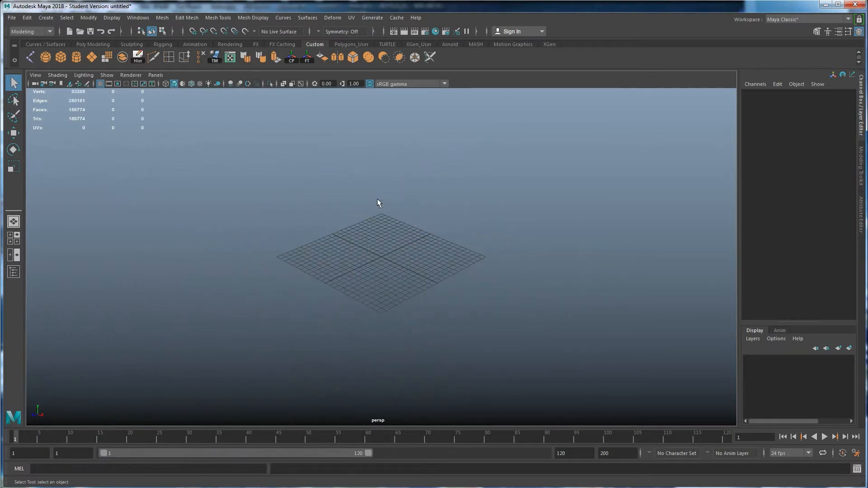
{"action": "middle_click_drag", "start_coordinate": [381, 189], "coordinate": [354, 259], "text": "alt"}
{"action": "left_click_drag", "start_coordinate": [354, 259], "coordinate": [416, 252], "text": "alt"}
{"action": "scroll", "coordinate": [417, 251], "scroll_direction": "up", "scroll_amount": 3}
{"action": "middle_click_drag", "start_coordinate": [416, 251], "coordinate": [399, 275], "text": "alt"}
{"action": "mouse_move", "coordinate": [392, 276]}
{"action": "left_mouse_down", "text": "alt"}
{"action": "mouse_move", "coordinate": [416, 281]}
{"action": "mouse_move", "coordinate": [400, 281]}
{"action": "left_mouse_up", "text": "alt"}
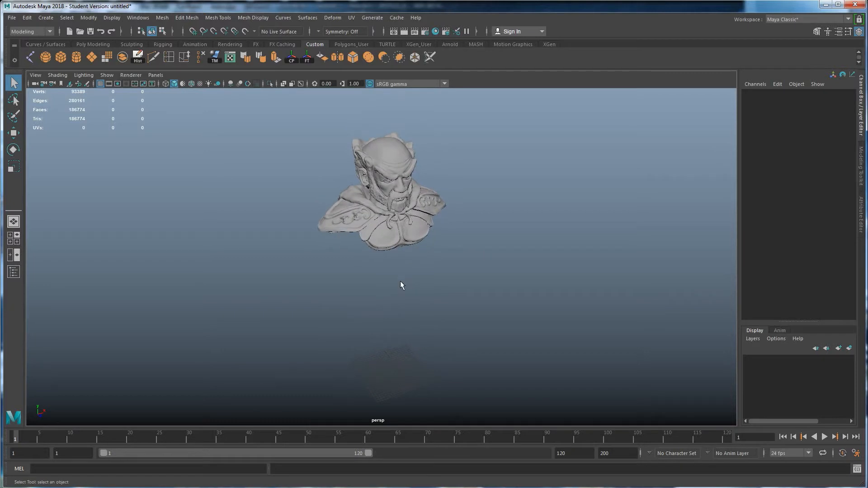
{"action": "key", "text": "alt+Tab"}
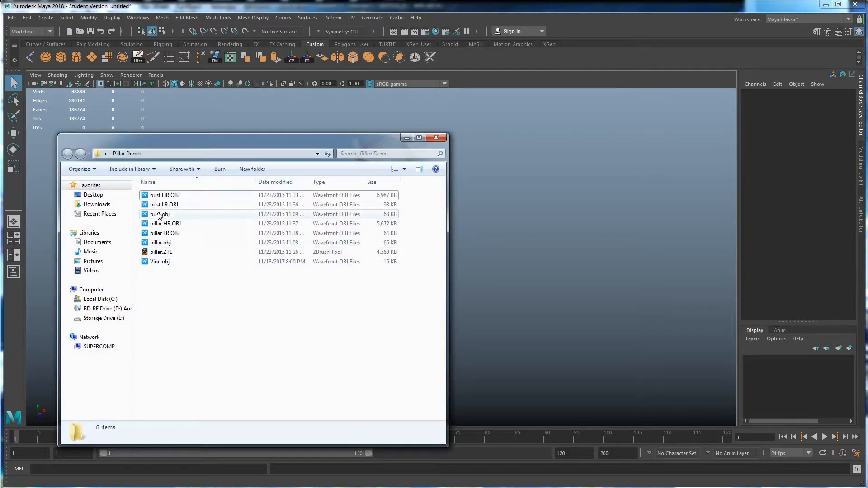
{"action": "left_click_drag", "start_coordinate": [161, 224], "coordinate": [485, 310]}
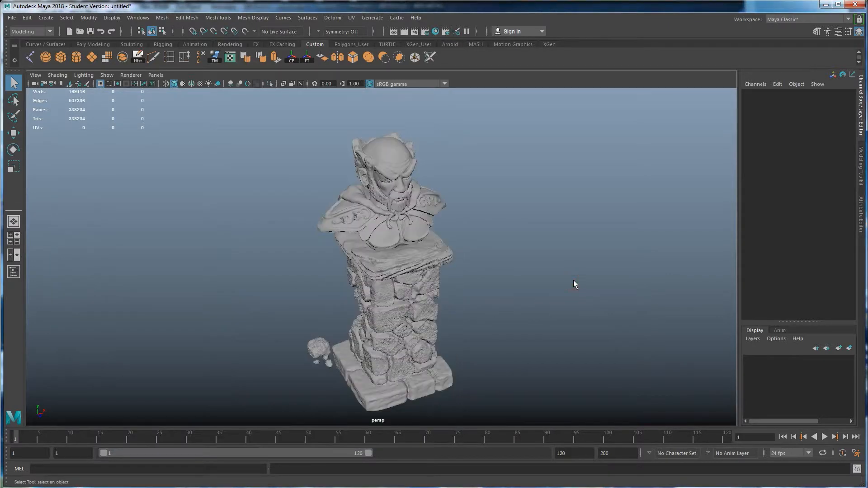
- Set the scene's linear working unit to meter in the preferences and save them
{"action": "mouse_move", "coordinate": [481, 347]}
{"action": "left_mouse_down", "text": "alt"}
{"action": "mouse_move", "coordinate": [551, 343]}
{"action": "mouse_move", "coordinate": [466, 349]}
{"action": "mouse_move", "coordinate": [489, 353]}
{"action": "left_mouse_up", "text": "alt"}
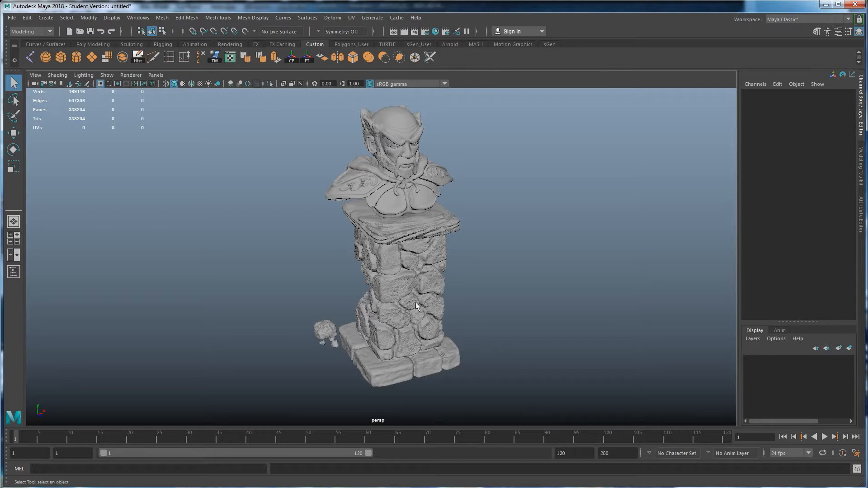
{"action": "mouse_move", "coordinate": [475, 316]}
{"action": "left_mouse_down", "text": "alt"}
{"action": "mouse_move", "coordinate": [497, 316]}
{"action": "mouse_move", "coordinate": [470, 253]}
{"action": "mouse_move", "coordinate": [501, 294]}
{"action": "left_mouse_up", "text": "alt"}
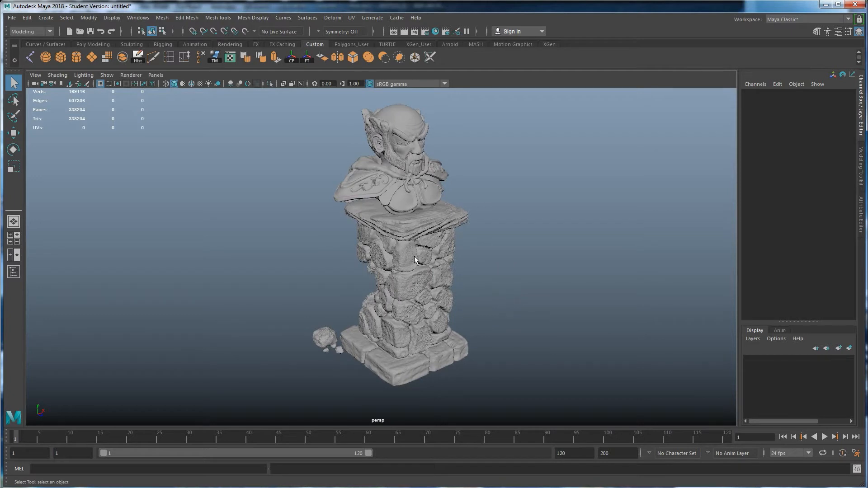
{"action": "mouse_move", "coordinate": [465, 271]}
{"action": "left_mouse_down", "text": "alt"}
{"action": "mouse_move", "coordinate": [451, 276]}
{"action": "mouse_move", "coordinate": [405, 209]}
{"action": "mouse_move", "coordinate": [268, 116]}
{"action": "left_mouse_up", "text": "alt"}
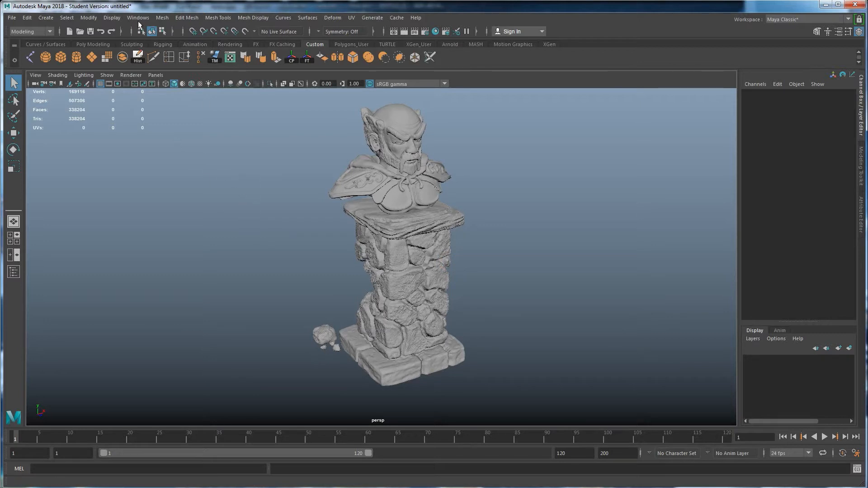
{"action": "mouse_move", "coordinate": [369, 301]}
{"action": "left_mouse_down", "text": "alt"}
{"action": "mouse_move", "coordinate": [375, 265]}
{"action": "mouse_move", "coordinate": [409, 338]}
{"action": "mouse_move", "coordinate": [367, 302]}
{"action": "left_mouse_up", "text": "alt"}
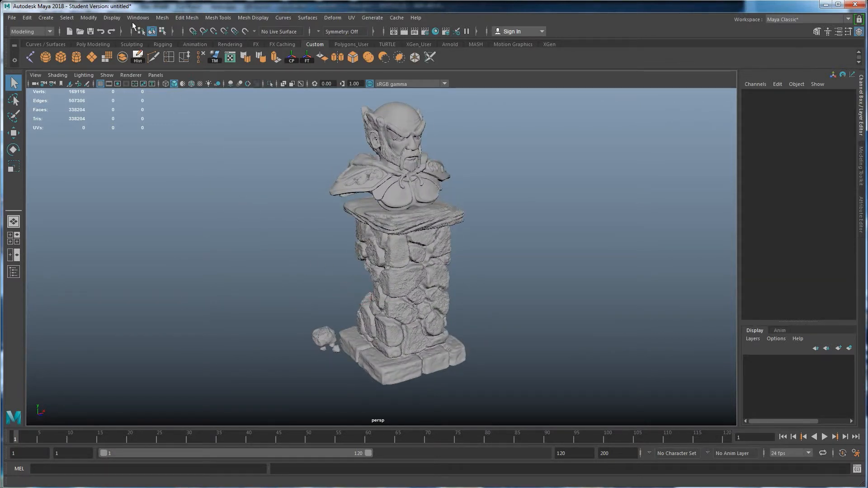
{"action": "left_click", "coordinate": [161, 17]}
{"action": "mouse_move", "coordinate": [138, 17]}
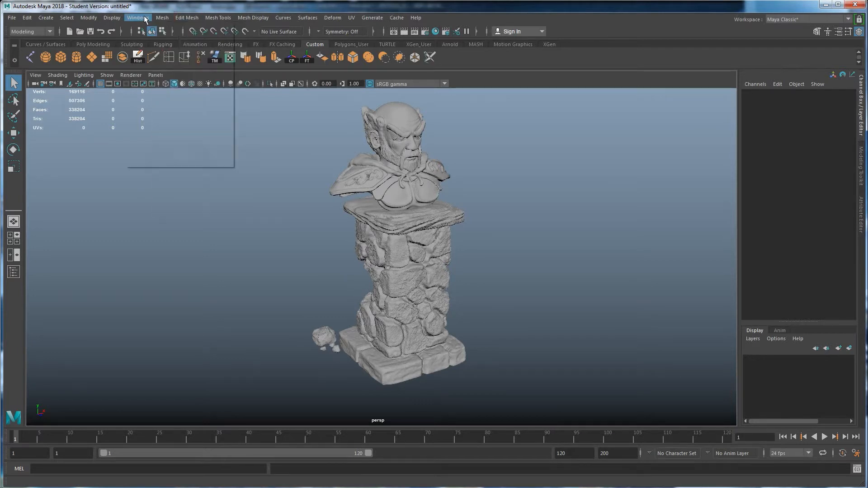
{"action": "mouse_move", "coordinate": [165, 105]}
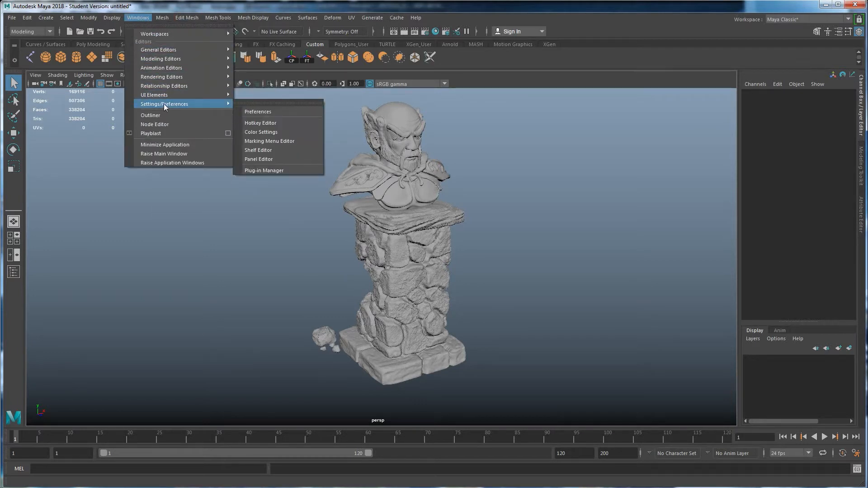
{"action": "left_click", "coordinate": [268, 113]}
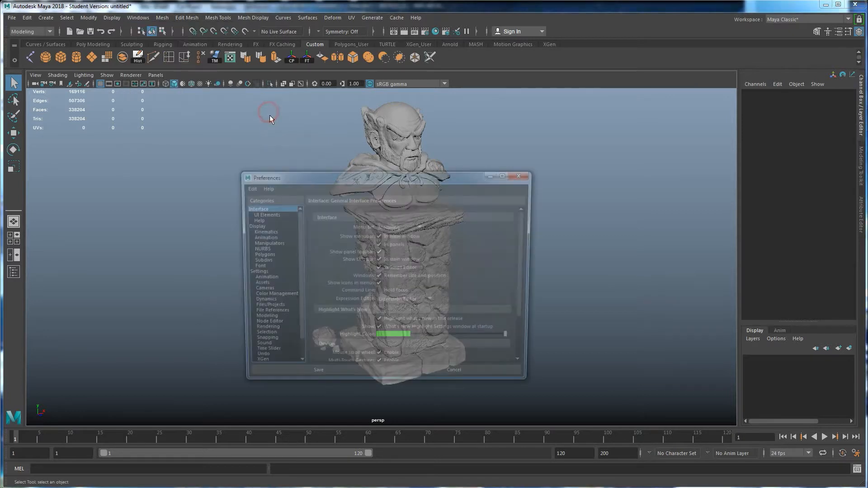
{"action": "left_click", "coordinate": [253, 273]}
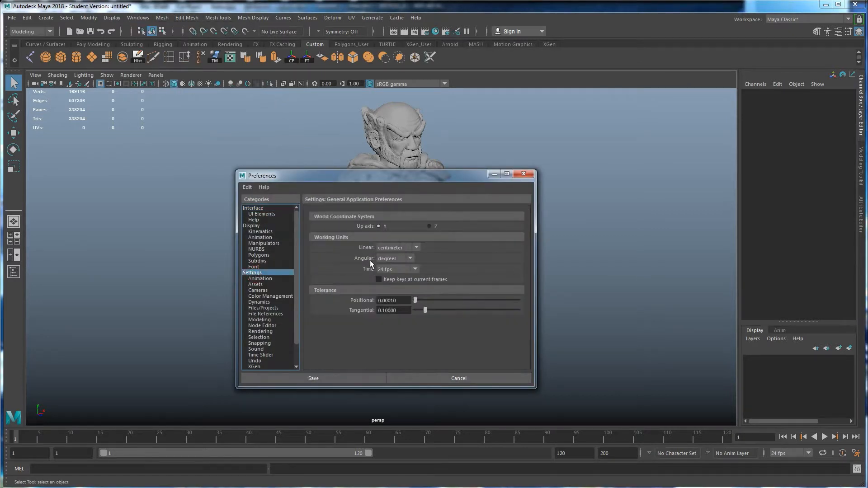
{"action": "left_click", "coordinate": [399, 249]}
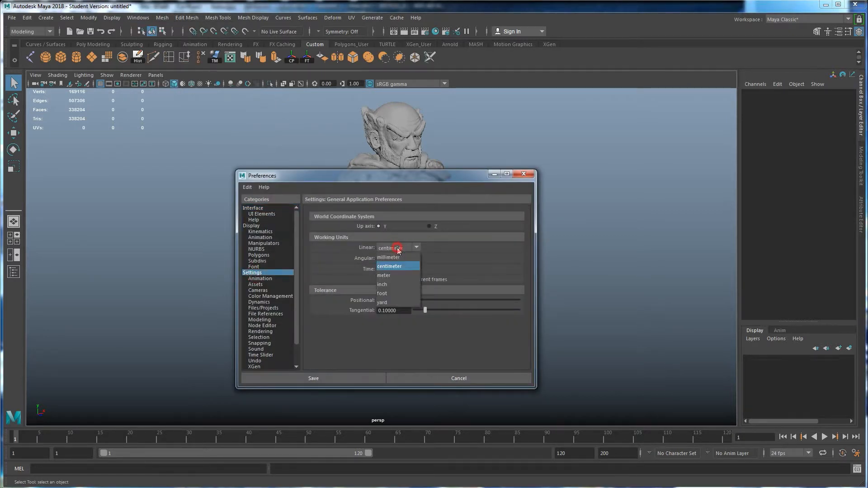
{"action": "left_click", "coordinate": [397, 275]}
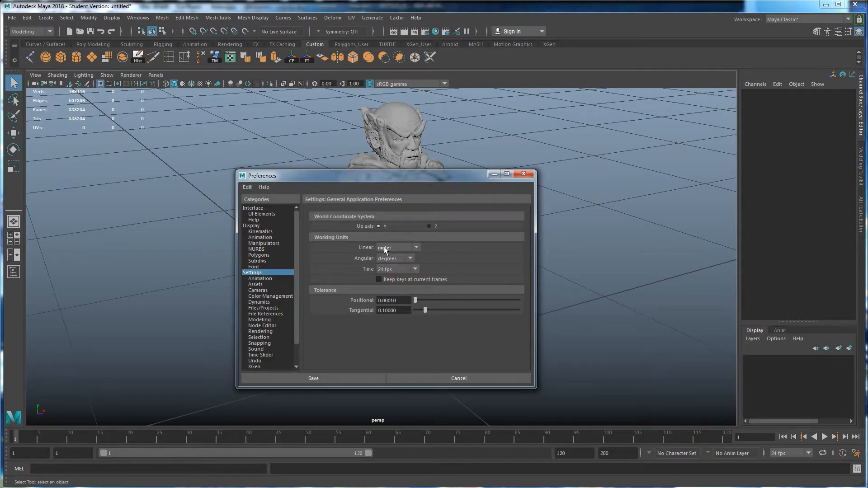
{"action": "left_click", "coordinate": [351, 378]}
- Create a polygon cube as a size reference and place it beside the pillar at about X 0.76, Y 0.507
{"action": "scroll", "coordinate": [421, 299], "scroll_direction": "down", "scroll_amount": 3}
{"action": "left_click_drag", "start_coordinate": [421, 318], "coordinate": [409, 318], "text": "alt"}
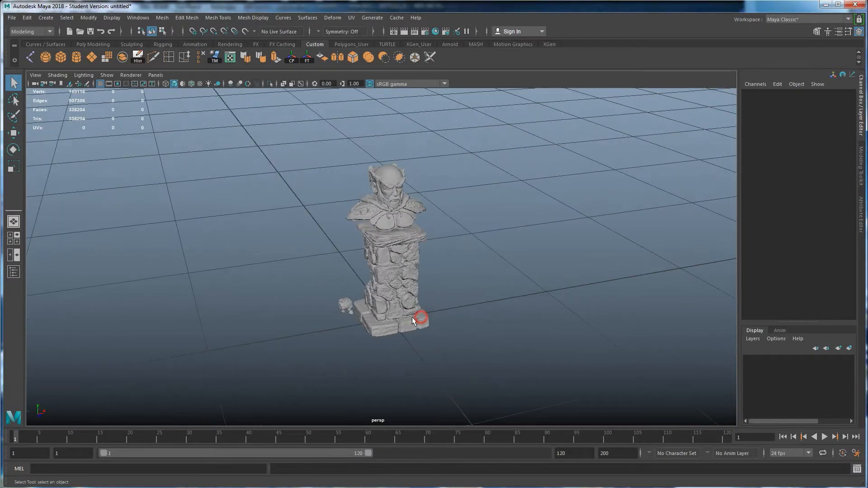
{"action": "left_click", "coordinate": [61, 55]}
{"action": "scroll", "coordinate": [393, 273], "scroll_direction": "down", "scroll_amount": 2}
{"action": "left_click_drag", "start_coordinate": [479, 243], "coordinate": [500, 203], "text": "alt"}
{"action": "key", "text": "w"}
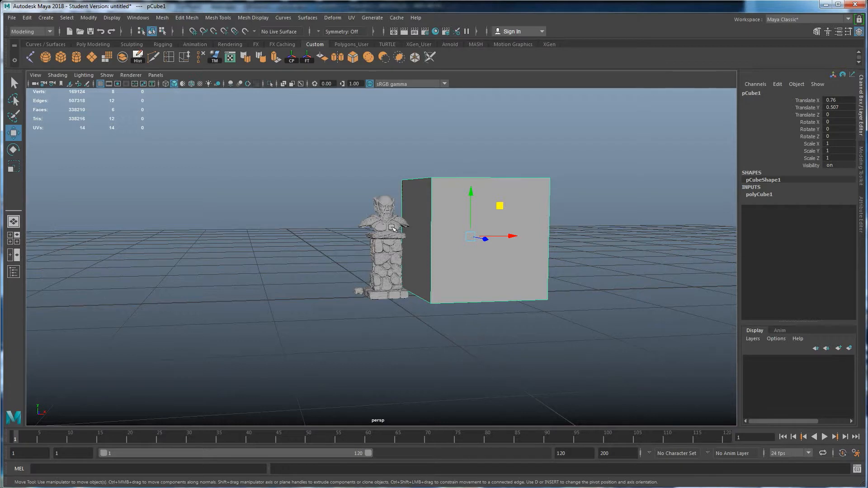
- Compare the pillar's height with the reference cube and move the cube away from it to about X 1.97
{"action": "left_click_drag", "start_coordinate": [409, 238], "coordinate": [374, 251], "text": "alt"}
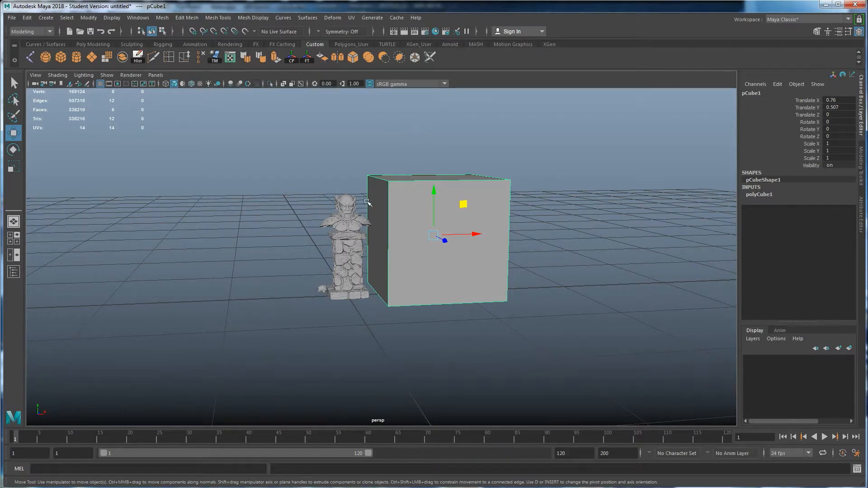
{"action": "middle_click_drag", "start_coordinate": [394, 235], "coordinate": [401, 246], "text": "alt"}
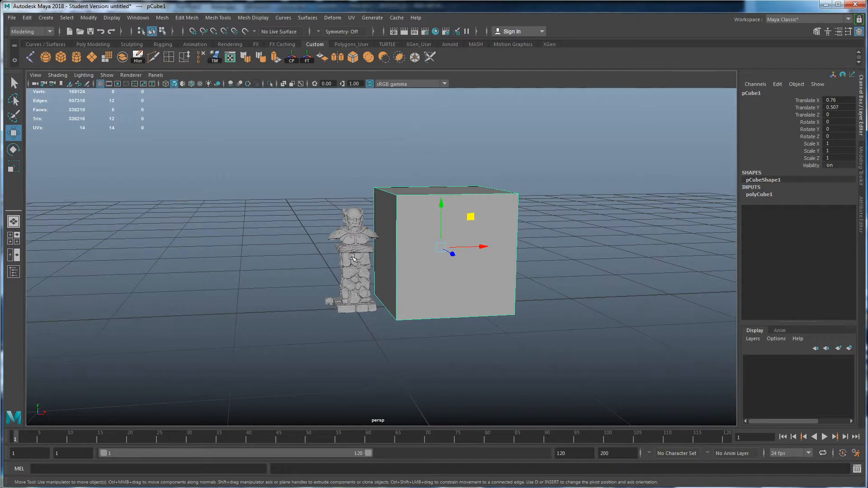
{"action": "left_click_drag", "start_coordinate": [483, 246], "coordinate": [534, 250]}
- Examine the sculpted surface detail of the high-resolution pillar and bust up close
{"action": "middle_click_drag", "start_coordinate": [343, 282], "coordinate": [368, 271], "text": "alt"}
{"action": "scroll", "coordinate": [364, 264], "scroll_direction": "up", "scroll_amount": 5}
{"action": "left_click_drag", "start_coordinate": [372, 266], "coordinate": [388, 271], "text": "alt"}
{"action": "scroll", "coordinate": [387, 272], "scroll_direction": "up", "scroll_amount": 1}
{"action": "middle_click_drag", "start_coordinate": [388, 272], "coordinate": [392, 230], "text": "alt"}
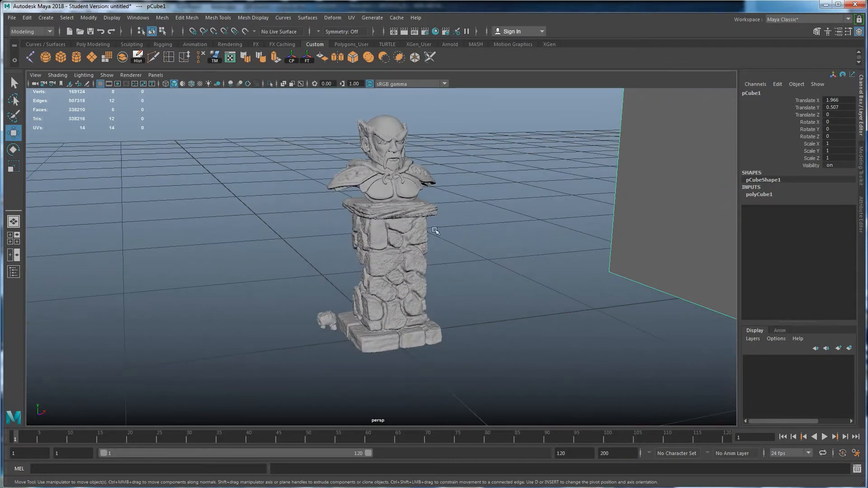
{"action": "scroll", "coordinate": [453, 260], "scroll_direction": "up", "scroll_amount": 3}
{"action": "middle_click_drag", "start_coordinate": [427, 232], "coordinate": [419, 279], "text": "alt"}
{"action": "mouse_move", "coordinate": [433, 302]}
{"action": "left_mouse_down", "text": "alt"}
{"action": "mouse_move", "coordinate": [441, 307]}
{"action": "mouse_move", "coordinate": [433, 304]}
{"action": "left_mouse_up", "text": "alt"}
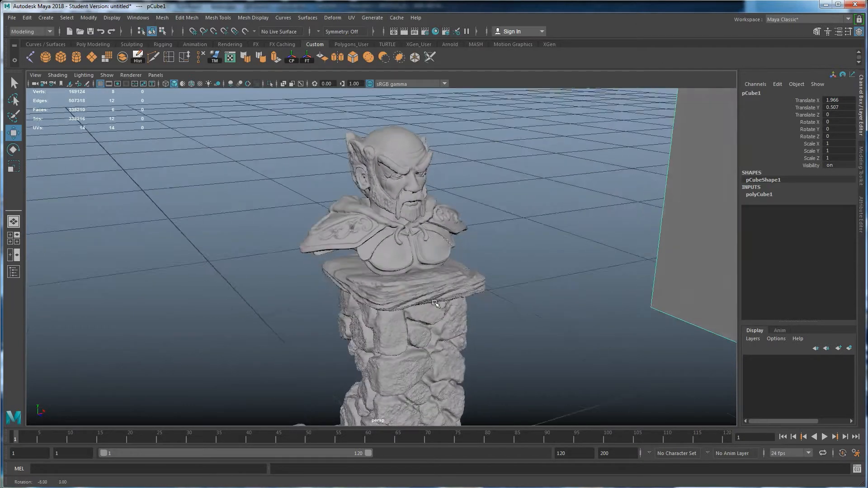
{"action": "scroll", "coordinate": [432, 304], "scroll_direction": "up", "scroll_amount": 5}
{"action": "middle_click_drag", "start_coordinate": [448, 265], "coordinate": [443, 320], "text": "alt"}
{"action": "mouse_move", "coordinate": [435, 305]}
{"action": "left_mouse_down", "text": "alt"}
{"action": "mouse_move", "coordinate": [409, 300]}
{"action": "mouse_move", "coordinate": [428, 309]}
{"action": "left_mouse_up", "text": "alt"}
- Select the high-resolution bust, inspect its wireframe density around the face and cape, and clear the selection
{"action": "left_click", "coordinate": [353, 286]}
{"action": "scroll", "coordinate": [353, 286], "scroll_direction": "up", "scroll_amount": 8}
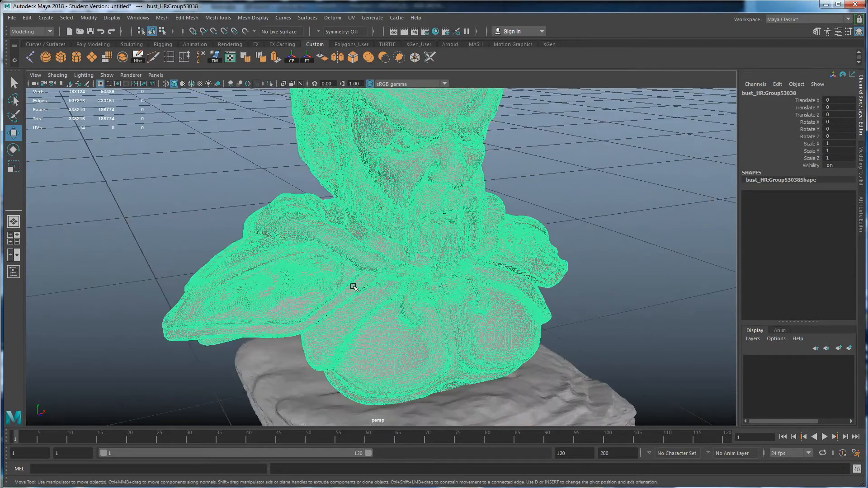
{"action": "scroll", "coordinate": [353, 287], "scroll_direction": "down", "scroll_amount": 4}
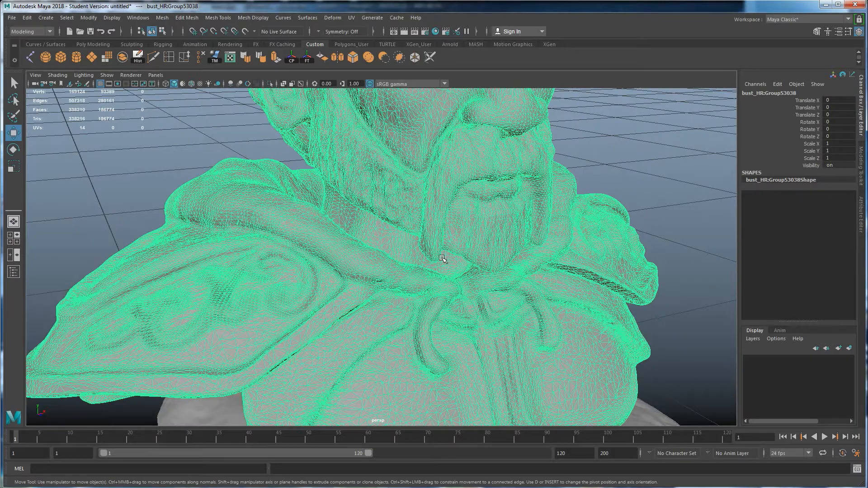
{"action": "scroll", "coordinate": [443, 258], "scroll_direction": "down", "scroll_amount": 3}
{"action": "middle_click_drag", "start_coordinate": [441, 243], "coordinate": [439, 273], "text": "alt"}
{"action": "left_click_drag", "start_coordinate": [439, 272], "coordinate": [431, 270], "text": "alt"}
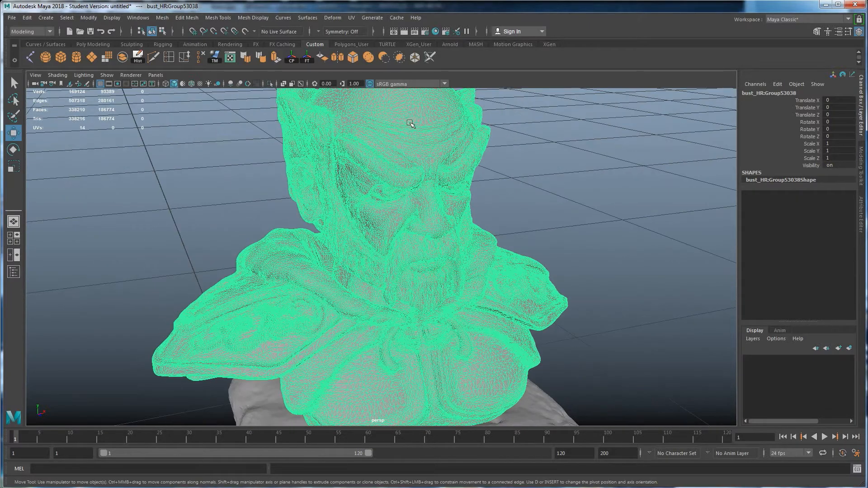
{"action": "left_click_drag", "start_coordinate": [415, 110], "coordinate": [389, 255], "text": "alt"}
{"action": "left_click_drag", "start_coordinate": [393, 326], "coordinate": [429, 259], "text": "alt"}
{"action": "left_click_drag", "start_coordinate": [398, 283], "coordinate": [399, 294], "text": "alt"}
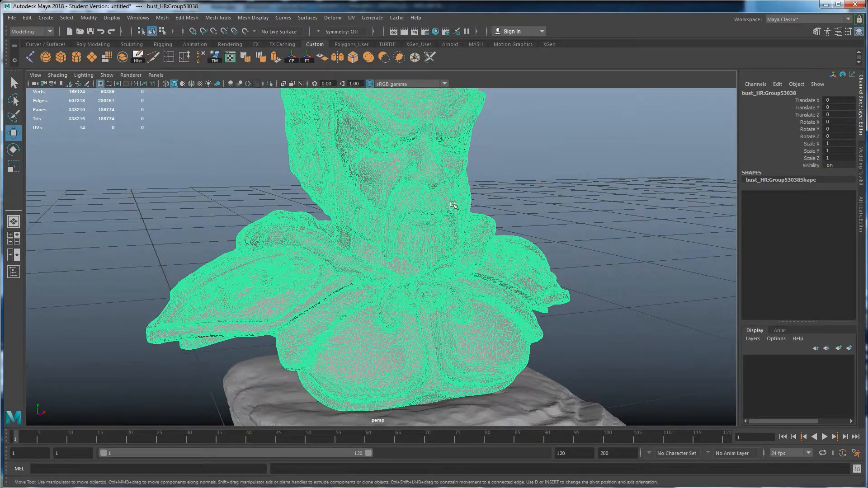
{"action": "left_click", "coordinate": [524, 192]}
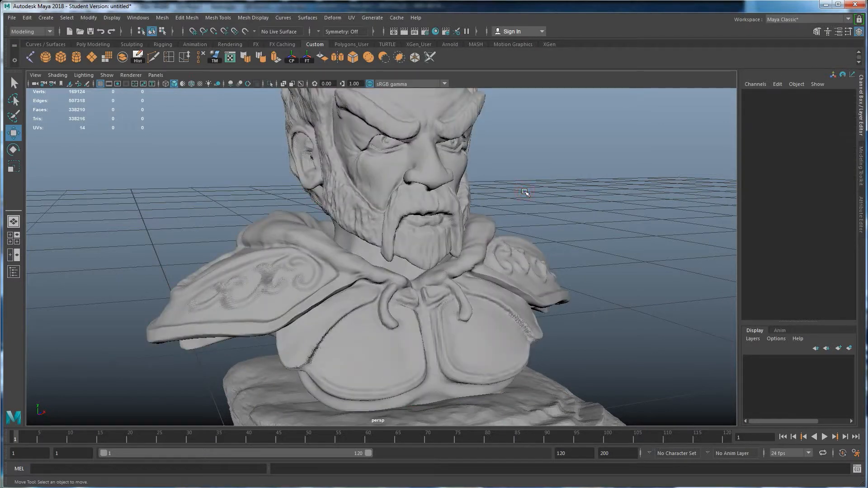
- Examine the surface shading of the high-resolution bust up close around the beard, shoulder armor and chest plate
{"action": "right_click_drag", "start_coordinate": [452, 226], "coordinate": [479, 268], "text": "alt"}
{"action": "left_click_drag", "start_coordinate": [453, 256], "coordinate": [452, 254], "text": "alt"}
{"action": "right_click_drag", "start_coordinate": [452, 254], "coordinate": [452, 257], "text": "alt"}
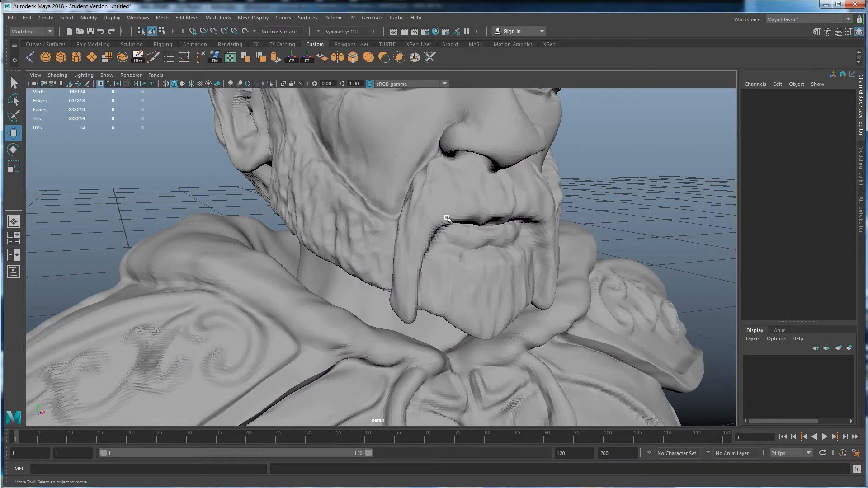
{"action": "middle_click_drag", "start_coordinate": [203, 297], "coordinate": [235, 289], "text": "alt"}
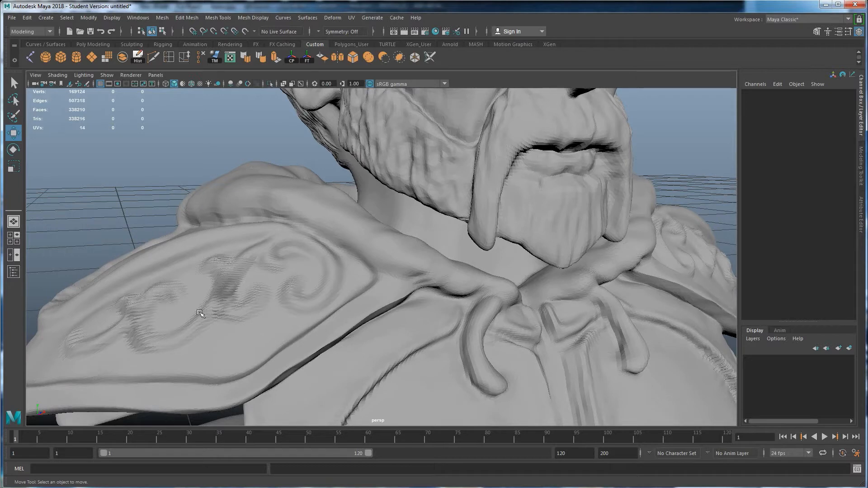
{"action": "middle_click_drag", "start_coordinate": [241, 323], "coordinate": [304, 288], "text": "alt"}
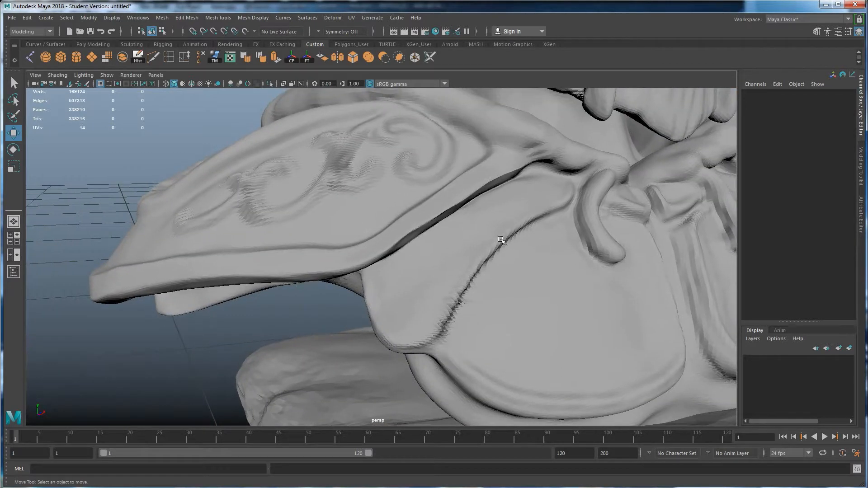
{"action": "middle_click_drag", "start_coordinate": [521, 266], "coordinate": [480, 299], "text": "alt"}
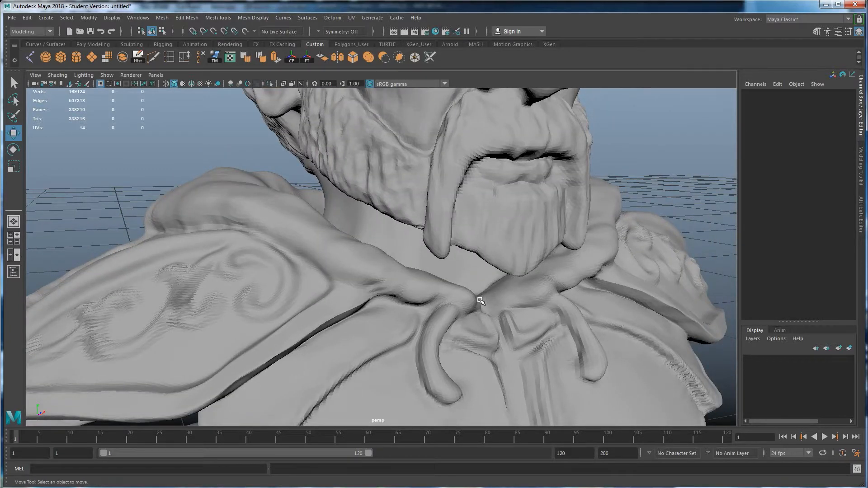
{"action": "middle_click_drag", "start_coordinate": [383, 355], "coordinate": [480, 322], "text": "alt"}
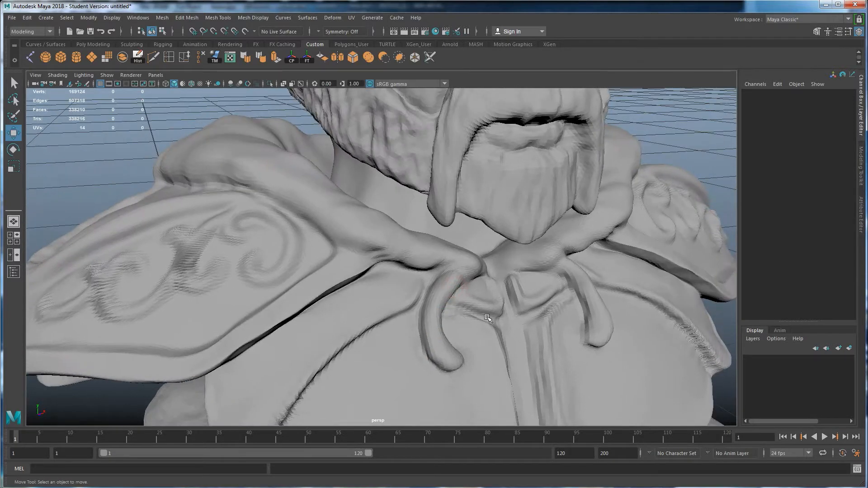
{"action": "right_click_drag", "start_coordinate": [505, 266], "coordinate": [446, 232], "text": "alt"}
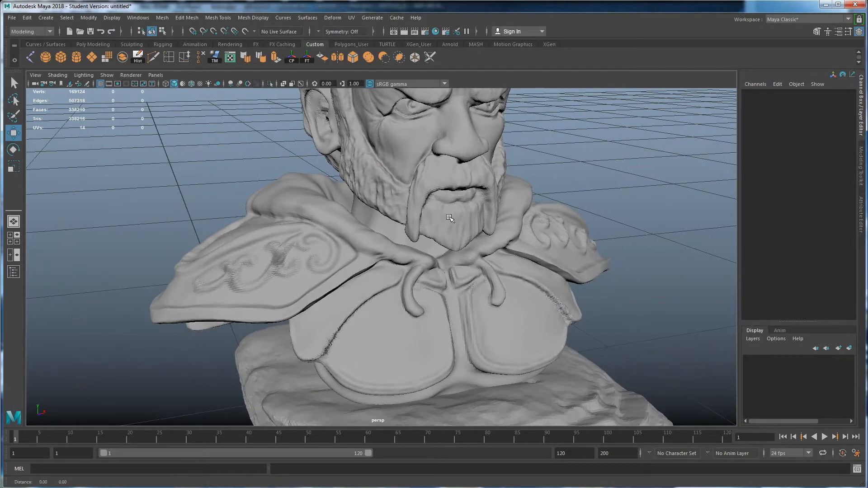
{"action": "middle_click_drag", "start_coordinate": [442, 204], "coordinate": [454, 257], "text": "alt"}
{"action": "right_click_drag", "start_coordinate": [455, 256], "coordinate": [498, 269], "text": "alt"}
{"action": "middle_click_drag", "start_coordinate": [477, 285], "coordinate": [470, 229], "text": "alt"}
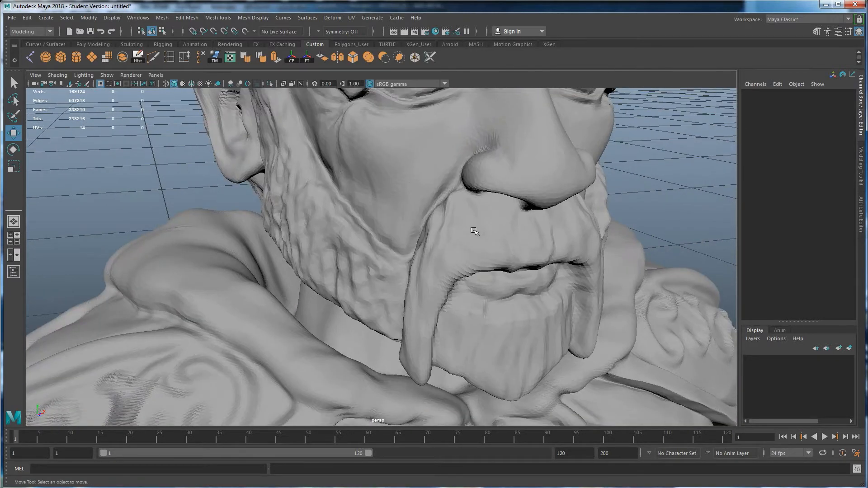
- Examine the surface shading of the pillar's stonework up close and compare it with the bust above
{"action": "left_click", "coordinate": [470, 226]}
{"action": "left_click", "coordinate": [637, 201]}
{"action": "scroll", "coordinate": [516, 221], "scroll_direction": "down", "scroll_amount": 6}
{"action": "middle_click_drag", "start_coordinate": [480, 232], "coordinate": [470, 149], "text": "alt"}
{"action": "scroll", "coordinate": [457, 230], "scroll_direction": "up", "scroll_amount": 10}
{"action": "scroll", "coordinate": [472, 208], "scroll_direction": "down", "scroll_amount": 8}
{"action": "scroll", "coordinate": [515, 267], "scroll_direction": "up", "scroll_amount": 5}
{"action": "middle_click_drag", "start_coordinate": [552, 294], "coordinate": [450, 207], "text": "alt"}
{"action": "left_click_drag", "start_coordinate": [506, 275], "coordinate": [482, 253], "text": "alt"}
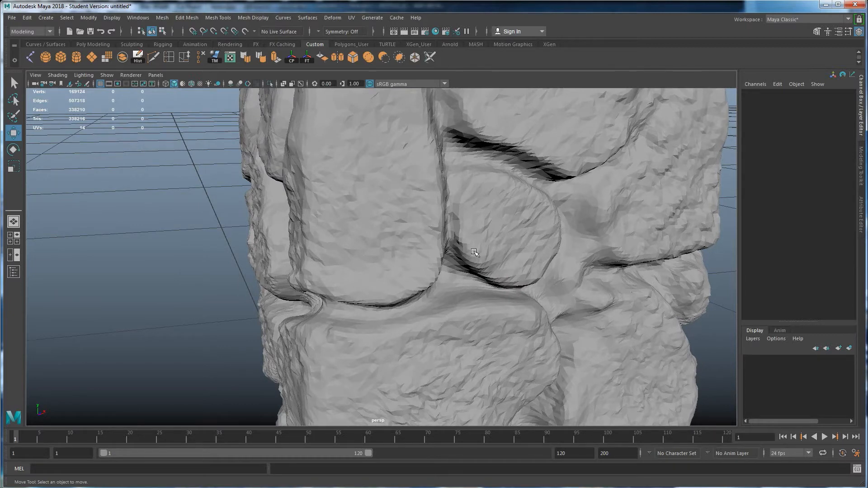
{"action": "middle_click_drag", "start_coordinate": [474, 252], "coordinate": [469, 267], "text": "alt"}
{"action": "right_click_drag", "start_coordinate": [488, 248], "coordinate": [411, 248], "text": "alt"}
{"action": "middle_click_drag", "start_coordinate": [452, 171], "coordinate": [448, 249], "text": "alt"}
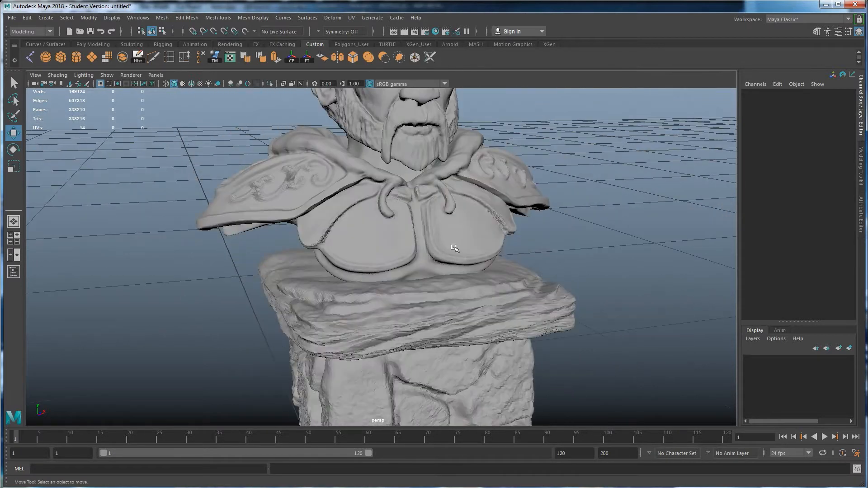
{"action": "left_click_drag", "start_coordinate": [450, 250], "coordinate": [423, 239], "text": "alt"}
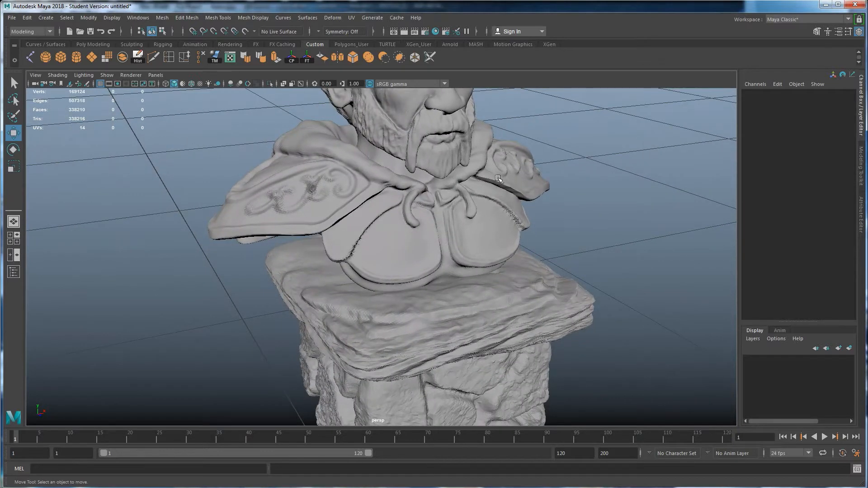
- Apply Soften Edge to the high-resolution bust and check the shading on its armor and face
{"action": "left_click", "coordinate": [508, 168]}
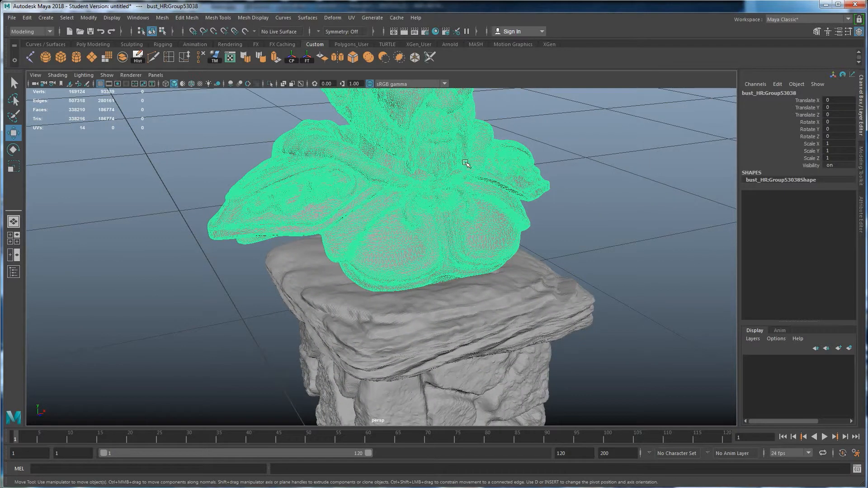
{"action": "left_click", "coordinate": [256, 17]}
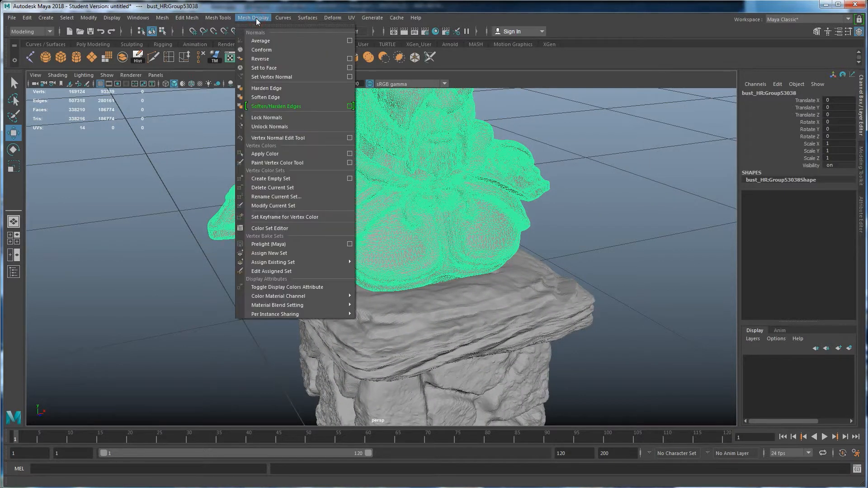
{"action": "left_click", "coordinate": [271, 98]}
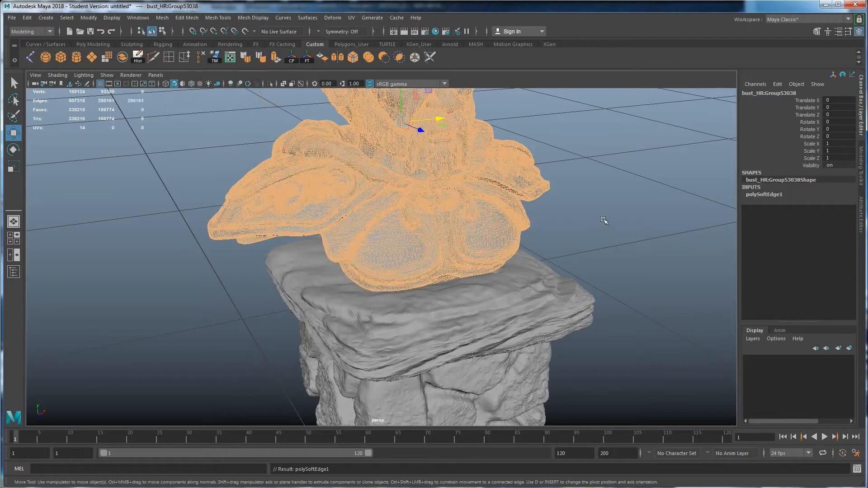
{"action": "left_click", "coordinate": [604, 219]}
{"action": "scroll", "coordinate": [457, 210], "scroll_direction": "up", "scroll_amount": 5}
{"action": "left_click_drag", "start_coordinate": [457, 210], "coordinate": [445, 211], "text": "alt"}
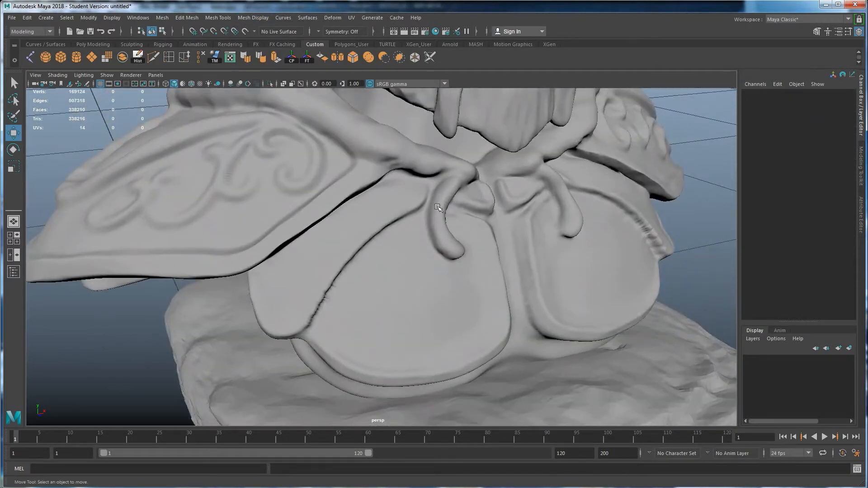
{"action": "left_click_drag", "start_coordinate": [319, 271], "coordinate": [342, 196], "text": "alt"}
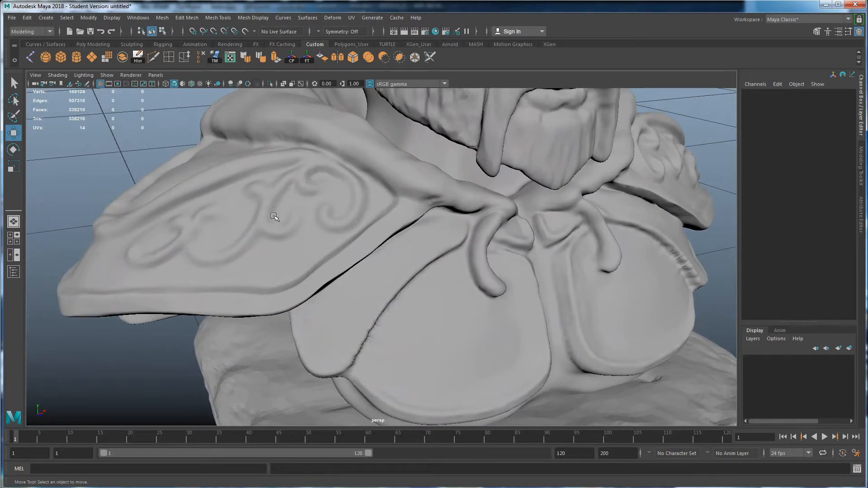
{"action": "middle_click_drag", "start_coordinate": [505, 111], "coordinate": [493, 209], "text": "alt"}
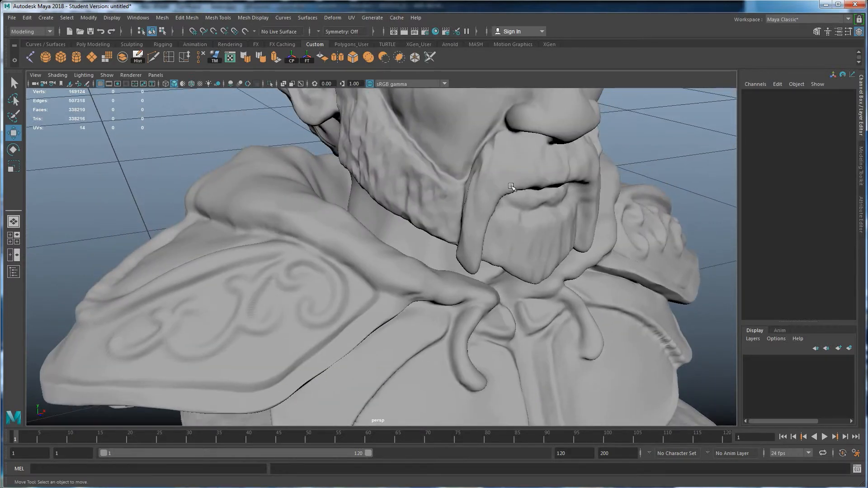
{"action": "scroll", "coordinate": [506, 190], "scroll_direction": "down", "scroll_amount": 5}
{"action": "left_click_drag", "start_coordinate": [495, 201], "coordinate": [476, 216], "text": "alt"}
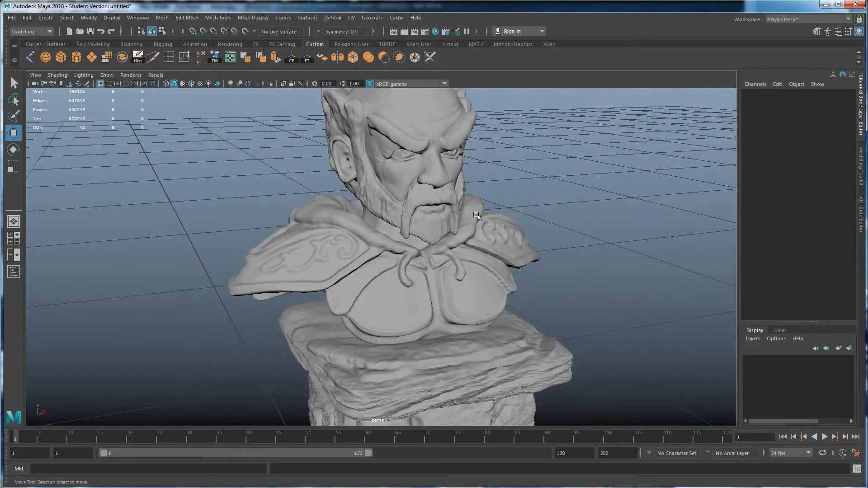
- Apply Soften Edge to the high-resolution pillar as well and check the shading of its stones
{"action": "middle_click_drag", "start_coordinate": [496, 248], "coordinate": [515, 203], "text": "alt"}
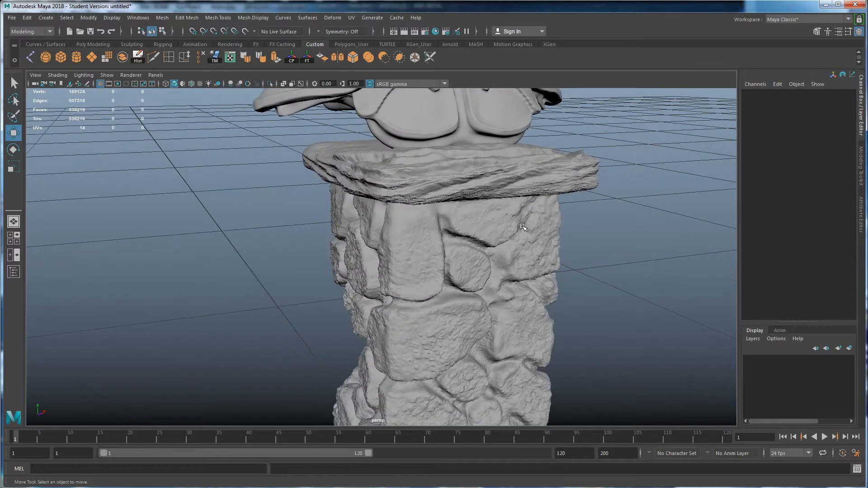
{"action": "left_click", "coordinate": [514, 223]}
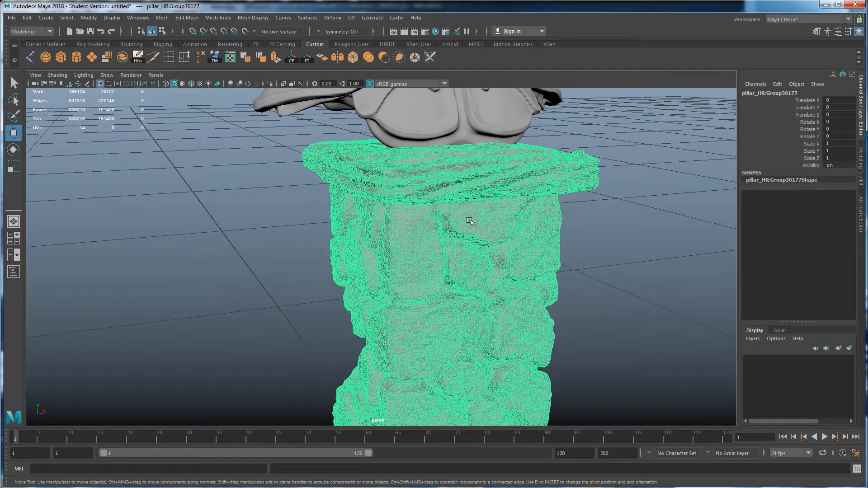
{"action": "key", "text": "g"}
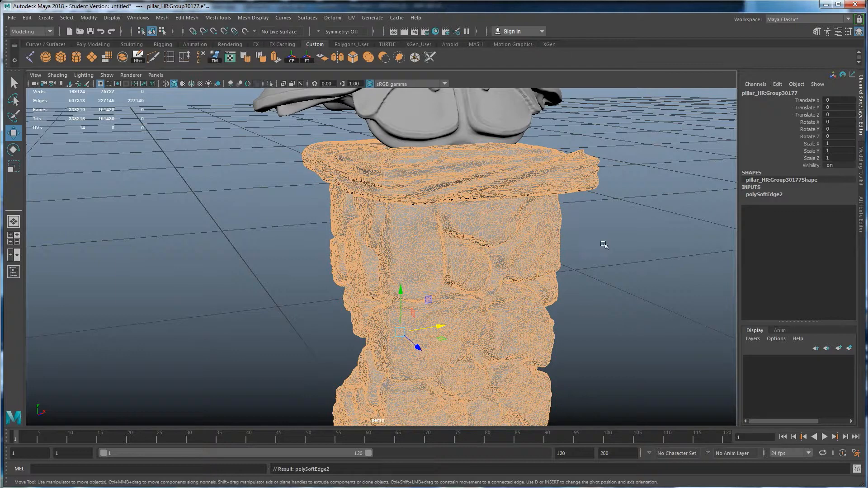
{"action": "left_click", "coordinate": [603, 244]}
{"action": "left_click_drag", "start_coordinate": [497, 260], "coordinate": [494, 270], "text": "alt"}
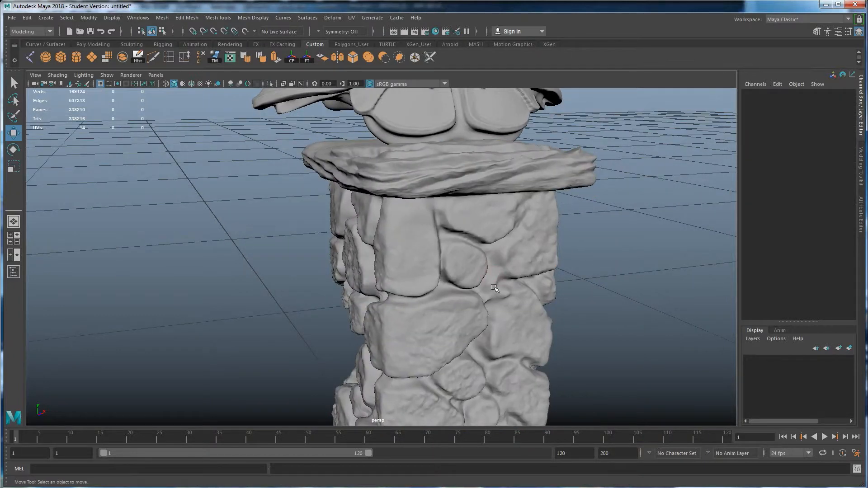
{"action": "middle_click_drag", "start_coordinate": [480, 336], "coordinate": [442, 248], "text": "alt"}
{"action": "right_click_drag", "start_coordinate": [441, 248], "coordinate": [465, 261], "text": "alt"}
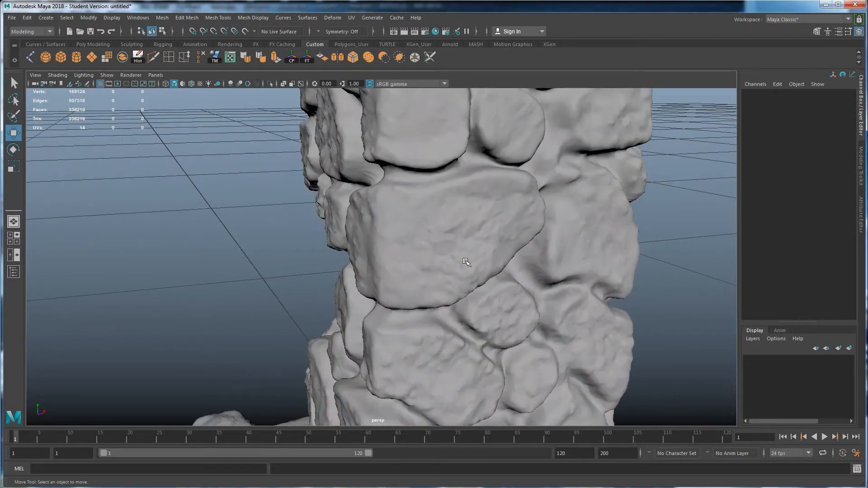
- Undo and redo the pillar's edge softening to compare its hard and soft shading
{"action": "left_click", "coordinate": [460, 242]}
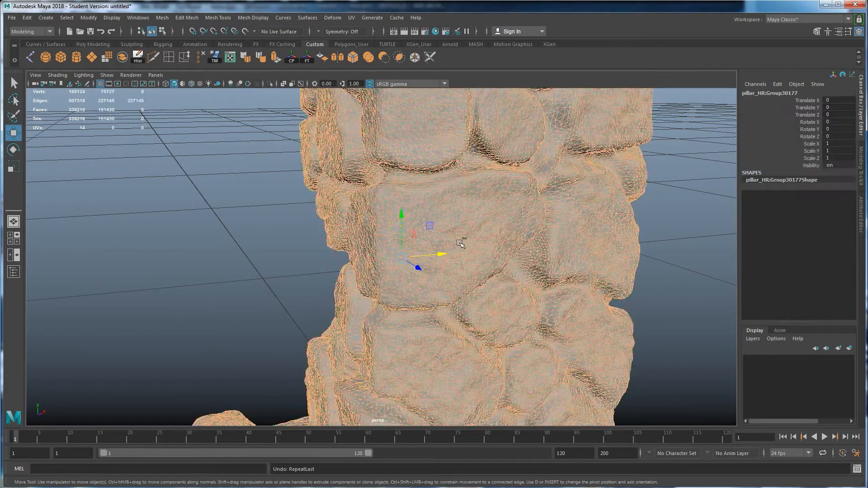
{"action": "key", "text": "ctrl+z"}
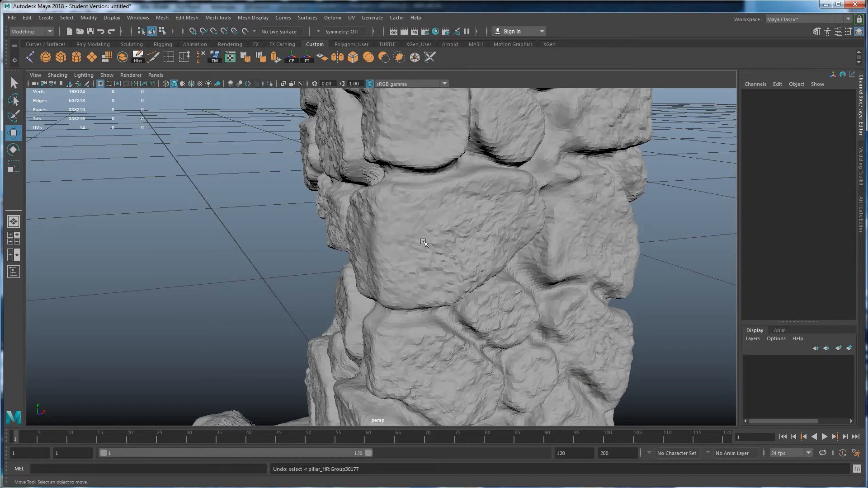
{"action": "key", "text": "shift+z"}
{"action": "key", "text": "3"}
{"action": "key", "text": "shift+z"}
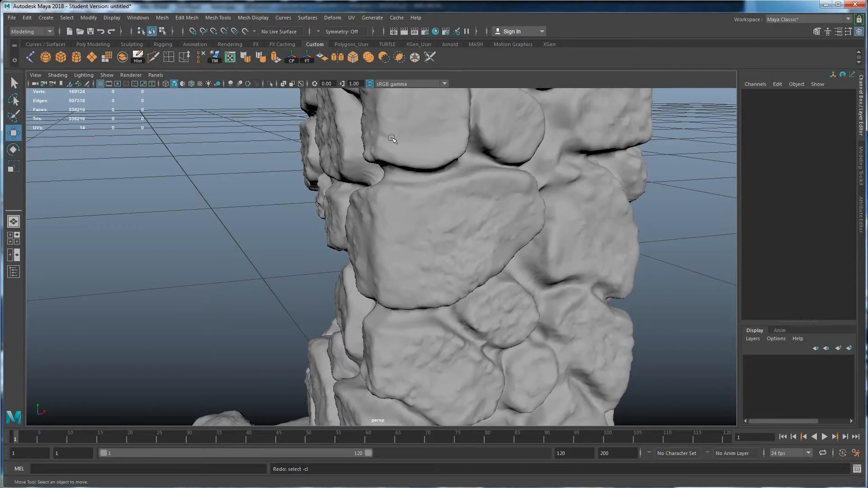
- Select the bust and pillar meshes together, assign them to a new display layer and test the layer's visibility
{"action": "scroll", "coordinate": [450, 225], "scroll_direction": "down", "scroll_amount": 10}
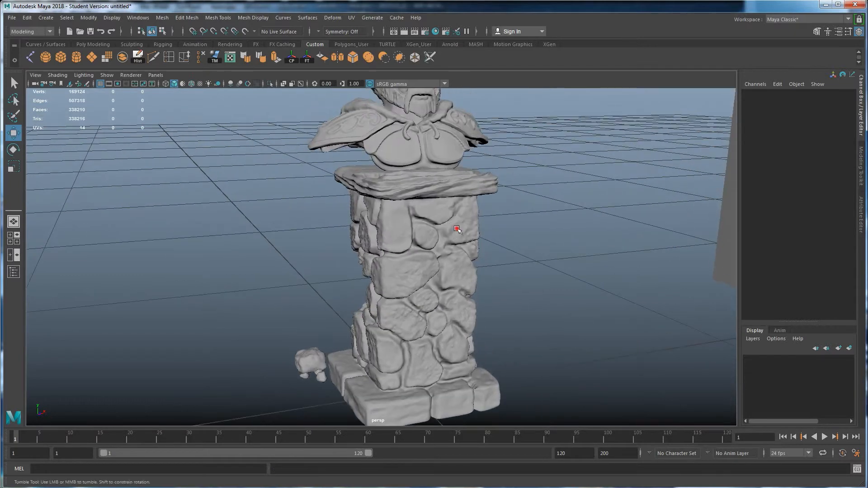
{"action": "scroll", "coordinate": [451, 224], "scroll_direction": "down", "scroll_amount": 5}
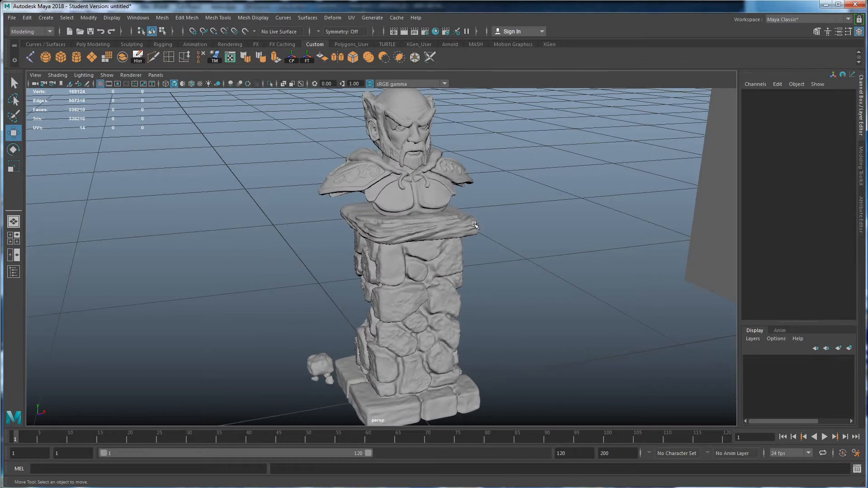
{"action": "scroll", "coordinate": [473, 221], "scroll_direction": "down", "scroll_amount": 2}
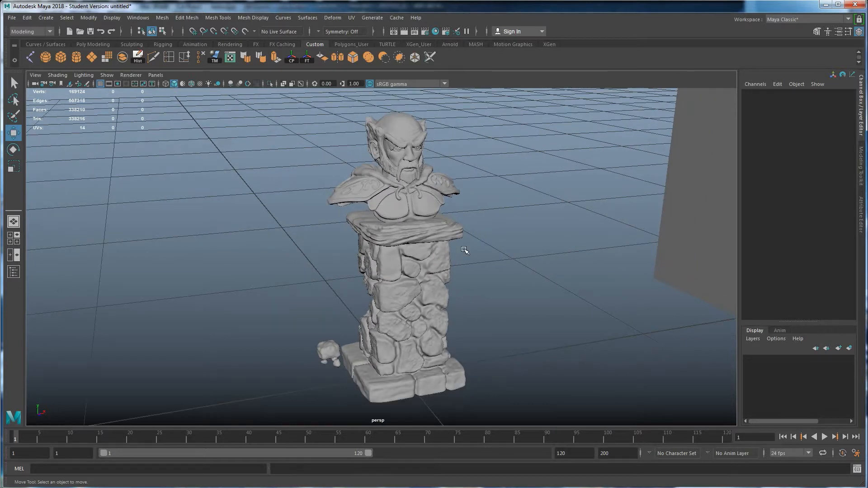
{"action": "left_click_drag", "start_coordinate": [520, 277], "coordinate": [445, 195]}
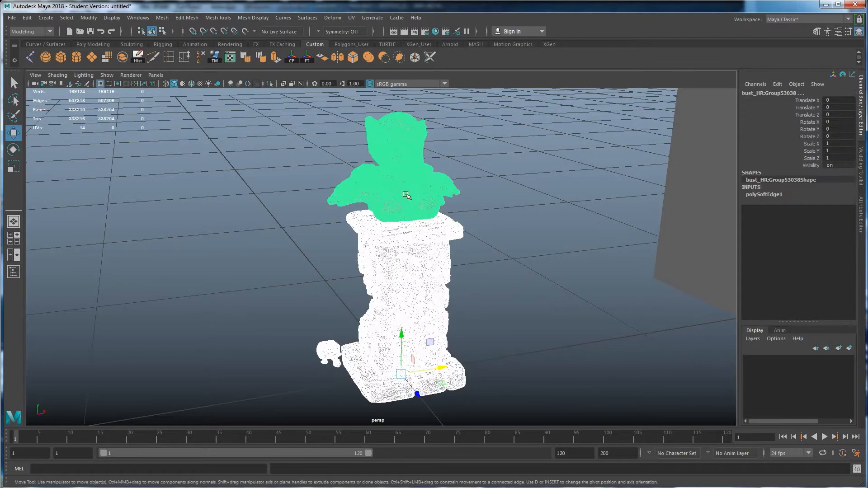
{"action": "left_click", "coordinate": [850, 348]}
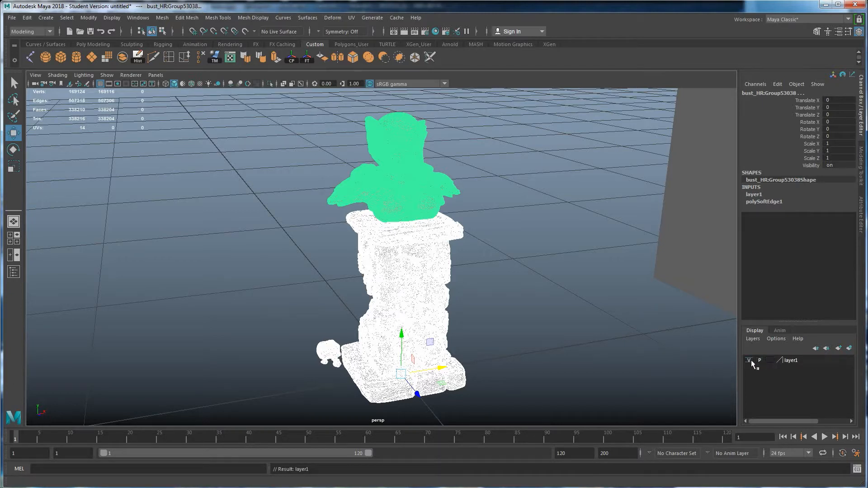
{"action": "left_click", "coordinate": [749, 360]}
{"action": "left_click", "coordinate": [748, 361]}
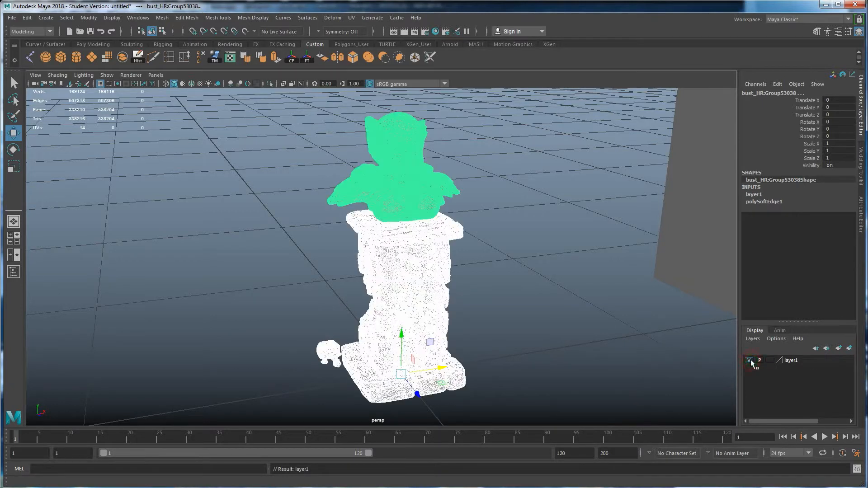
- Rename the new display layer to HR and save the change
{"action": "left_click", "coordinate": [791, 360]}
{"action": "double_click", "coordinate": [790, 360]}
{"action": "double_click", "coordinate": [370, 173]}
{"action": "type", "text": "HR"}
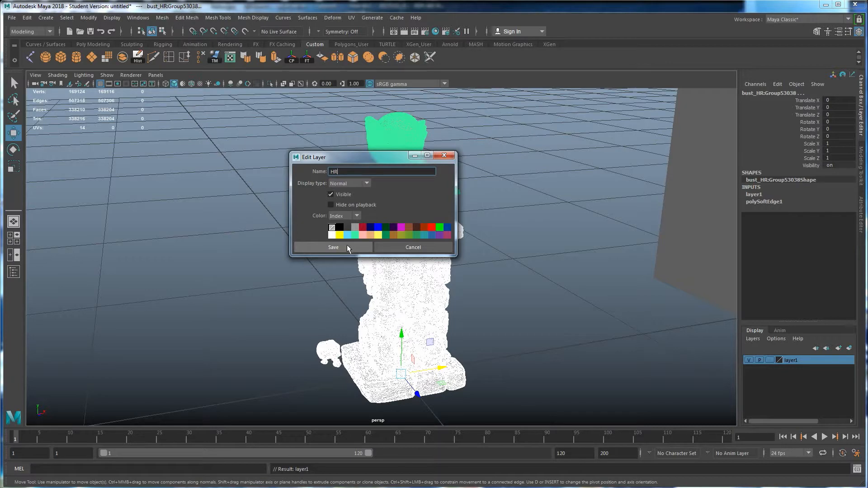
{"action": "left_click", "coordinate": [346, 246]}
- Toggle the HR layer's visibility to check it, leave the layer hidden and clear the selection
{"action": "left_click", "coordinate": [749, 360]}
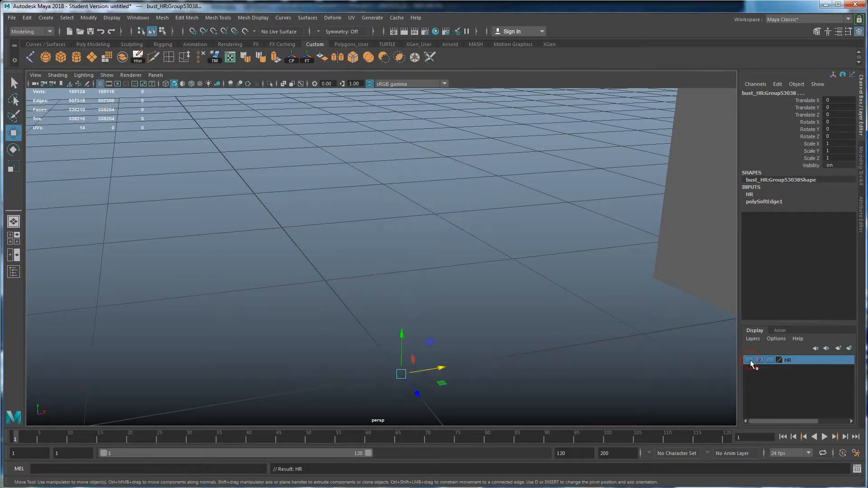
{"action": "left_click", "coordinate": [748, 360]}
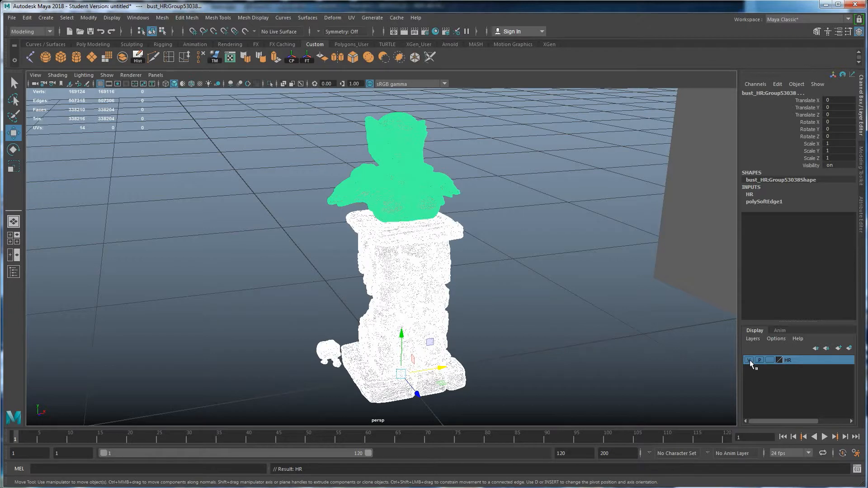
{"action": "left_click", "coordinate": [749, 359]}
{"action": "left_click", "coordinate": [495, 247]}
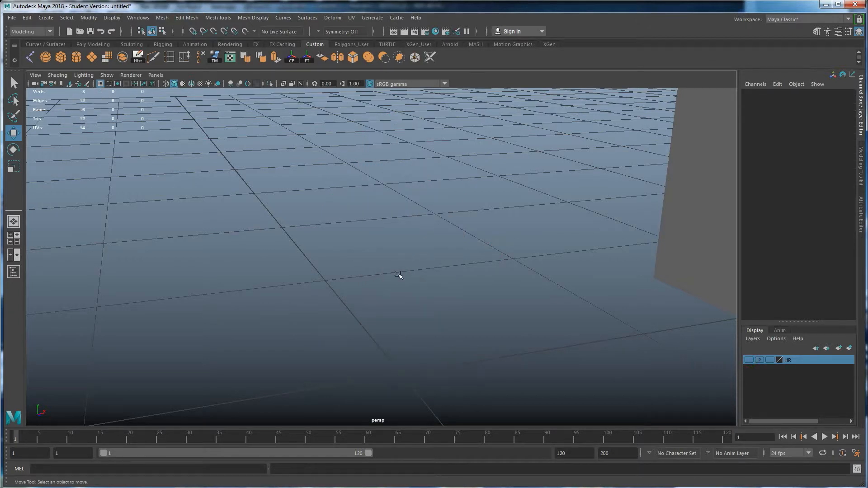
- Import bust LR.OBJ and pillar LR.OBJ together from the _Pillar Demo folder into the scene
{"action": "key", "text": "alt+Tab"}
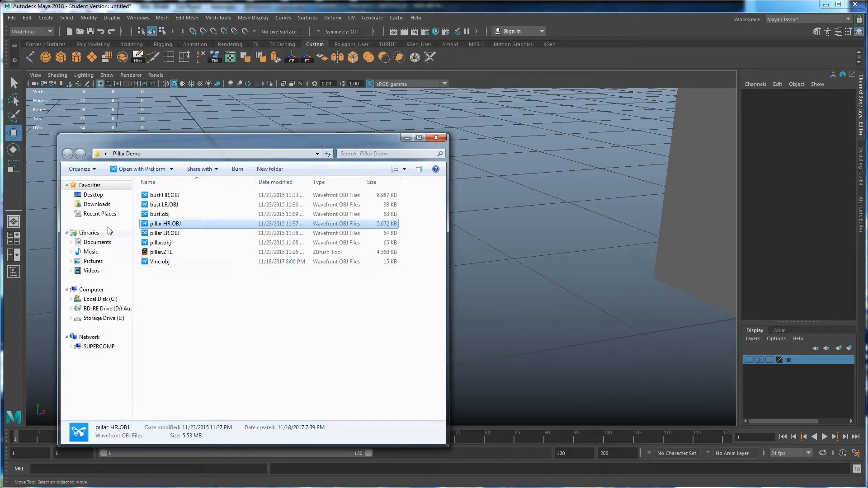
{"action": "left_click", "coordinate": [160, 207]}
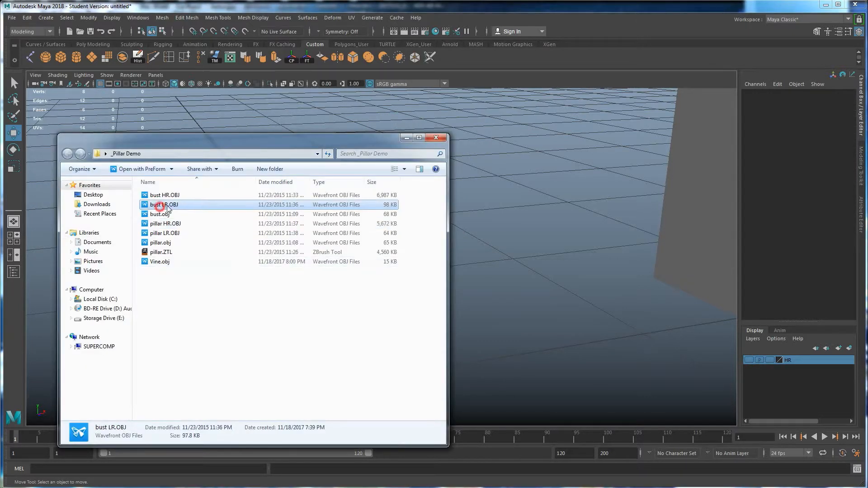
{"action": "left_click", "coordinate": [167, 234], "text": "ctrl"}
{"action": "left_click_drag", "start_coordinate": [163, 234], "coordinate": [500, 234]}
{"action": "left_click", "coordinate": [541, 214]}
- Examine the imported low-resolution bust and pillar from several angles, picking out the bust mesh to check its polygon structure
{"action": "mouse_move", "coordinate": [410, 263]}
{"action": "left_mouse_down", "text": "alt"}
{"action": "mouse_move", "coordinate": [366, 261]}
{"action": "mouse_move", "coordinate": [407, 258]}
{"action": "left_mouse_up", "text": "alt"}
{"action": "right_click_drag", "start_coordinate": [380, 253], "coordinate": [427, 240], "text": "alt"}
{"action": "left_click_drag", "start_coordinate": [427, 240], "coordinate": [389, 253], "text": "alt"}
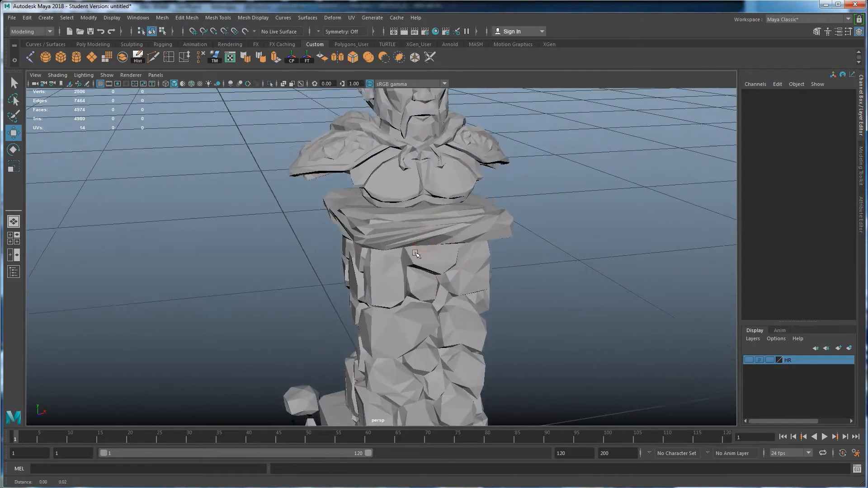
{"action": "right_click_drag", "start_coordinate": [389, 253], "coordinate": [410, 279], "text": "alt"}
{"action": "left_click_drag", "start_coordinate": [410, 279], "coordinate": [411, 273], "text": "alt"}
{"action": "middle_click_drag", "start_coordinate": [410, 273], "coordinate": [412, 299], "text": "alt"}
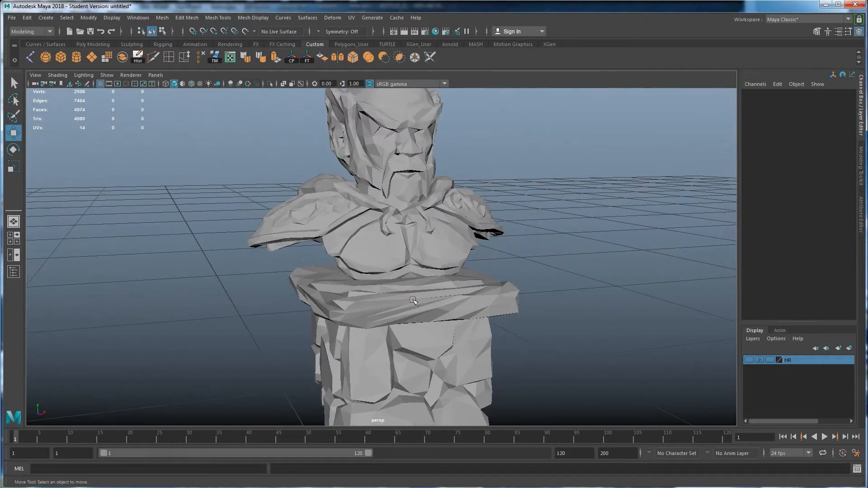
{"action": "left_click", "coordinate": [452, 245]}
{"action": "middle_click_drag", "start_coordinate": [417, 195], "coordinate": [417, 255], "text": "alt"}
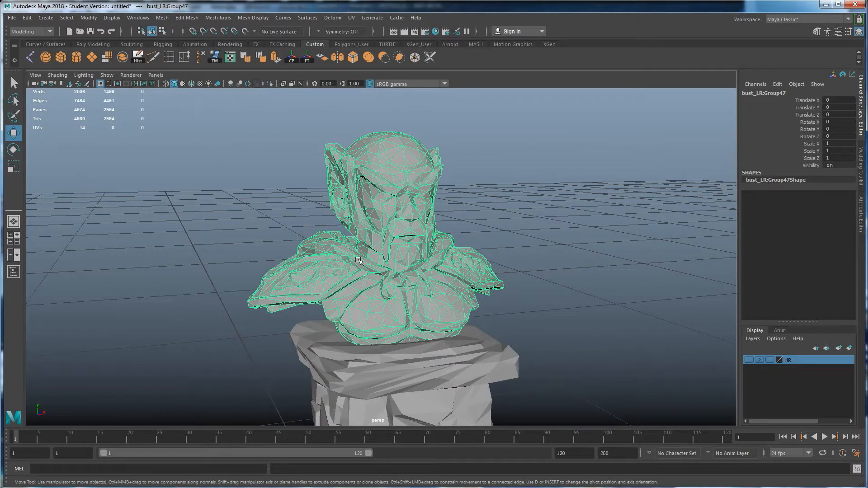
{"action": "left_click", "coordinate": [539, 274]}
{"action": "middle_click_drag", "start_coordinate": [488, 293], "coordinate": [486, 262], "text": "alt"}
{"action": "left_click_drag", "start_coordinate": [436, 300], "coordinate": [439, 221], "text": "alt"}
{"action": "left_click_drag", "start_coordinate": [407, 311], "coordinate": [431, 301], "text": "alt"}
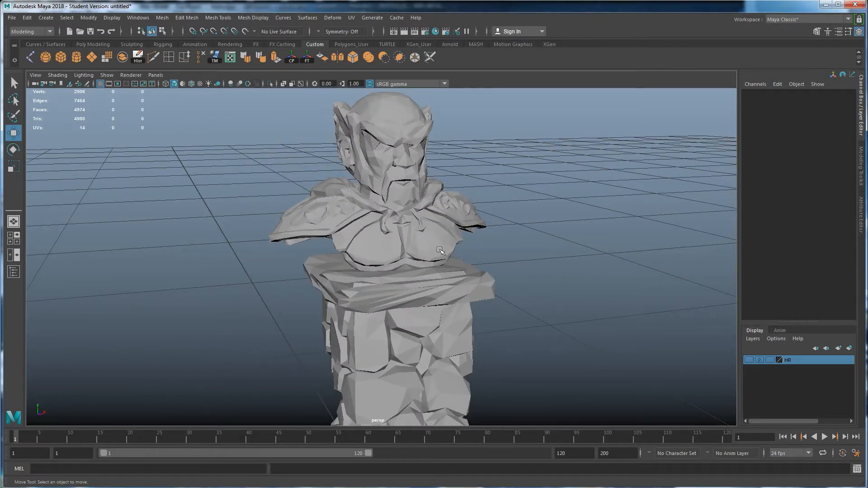
{"action": "right_click_drag", "start_coordinate": [439, 250], "coordinate": [397, 253], "text": "alt"}
{"action": "middle_click_drag", "start_coordinate": [445, 253], "coordinate": [438, 197], "text": "alt"}
{"action": "left_click_drag", "start_coordinate": [446, 199], "coordinate": [462, 233], "text": "alt"}
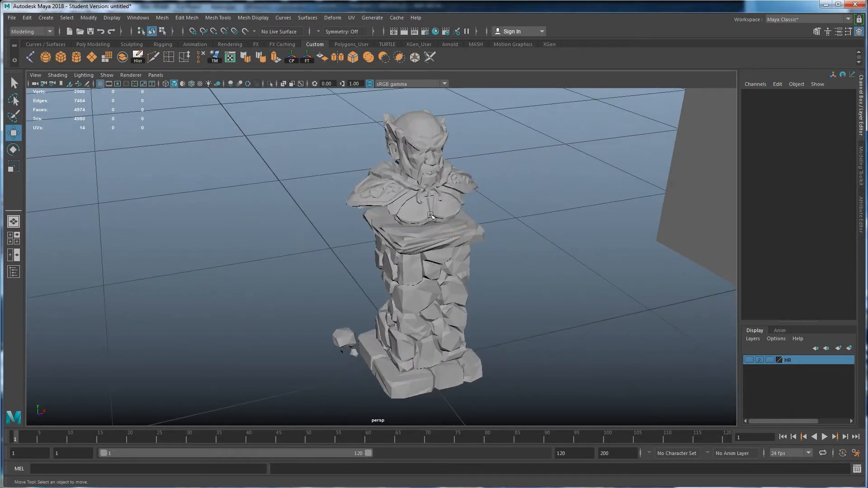
{"action": "right_click_drag", "start_coordinate": [435, 187], "coordinate": [475, 201], "text": "alt"}
{"action": "middle_click_drag", "start_coordinate": [441, 217], "coordinate": [437, 311], "text": "alt"}
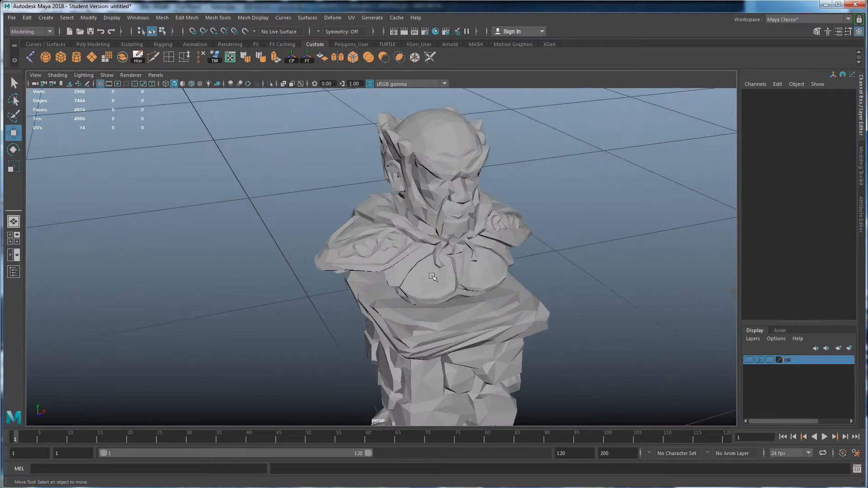
{"action": "left_click_drag", "start_coordinate": [425, 326], "coordinate": [434, 296], "text": "alt"}
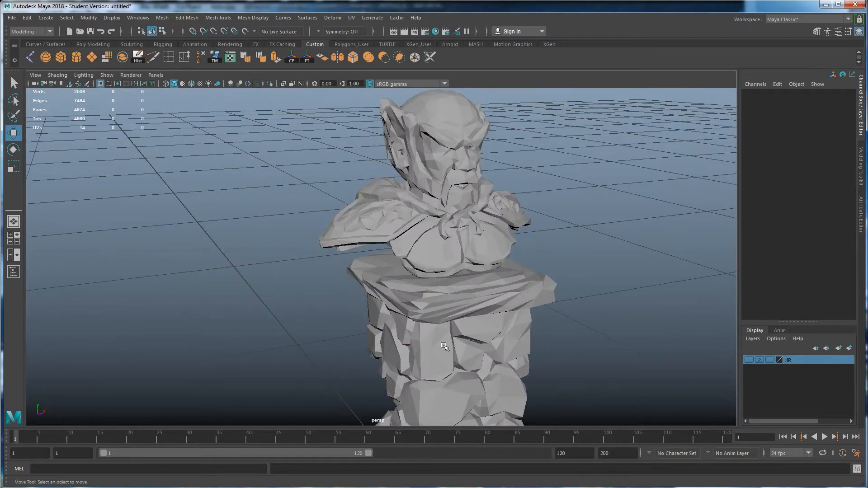
- Select the low-resolution bust and pillar meshes and assign them to a new display layer named LR
{"action": "right_click_drag", "start_coordinate": [445, 346], "coordinate": [389, 170], "text": "alt"}
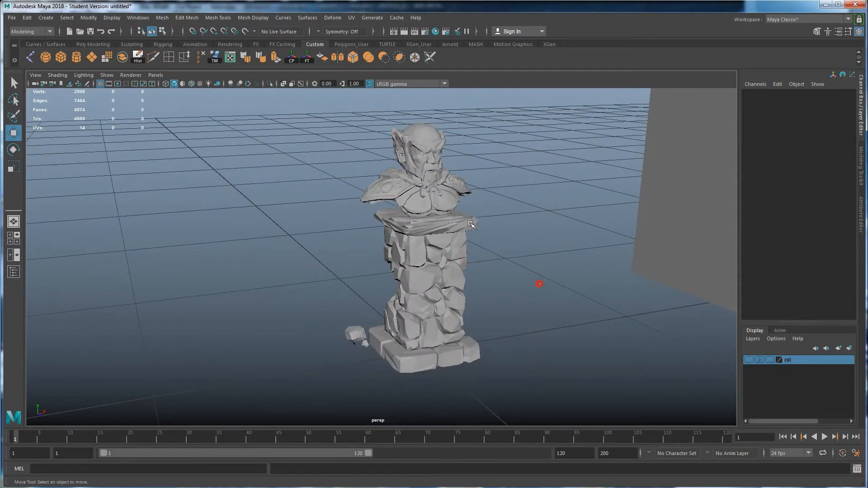
{"action": "left_click", "coordinate": [389, 167]}
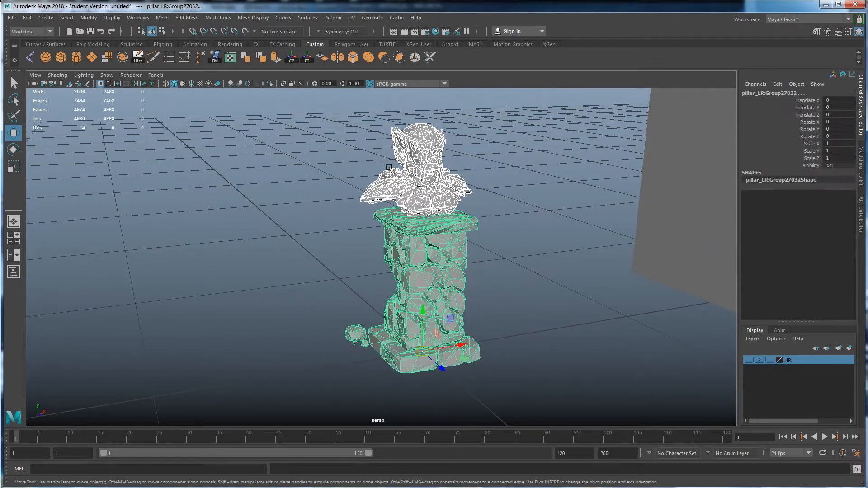
{"action": "left_click", "coordinate": [849, 349]}
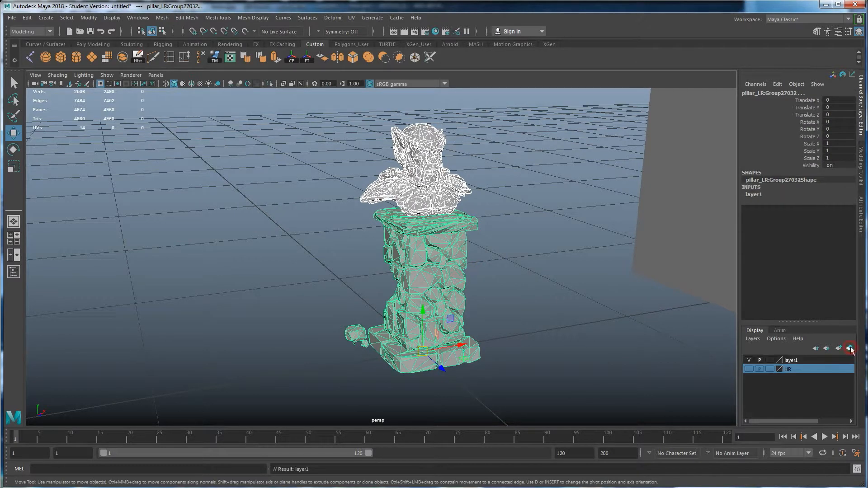
{"action": "double_click", "coordinate": [791, 360]}
{"action": "double_click", "coordinate": [356, 171]}
{"action": "type", "text": "LR"}
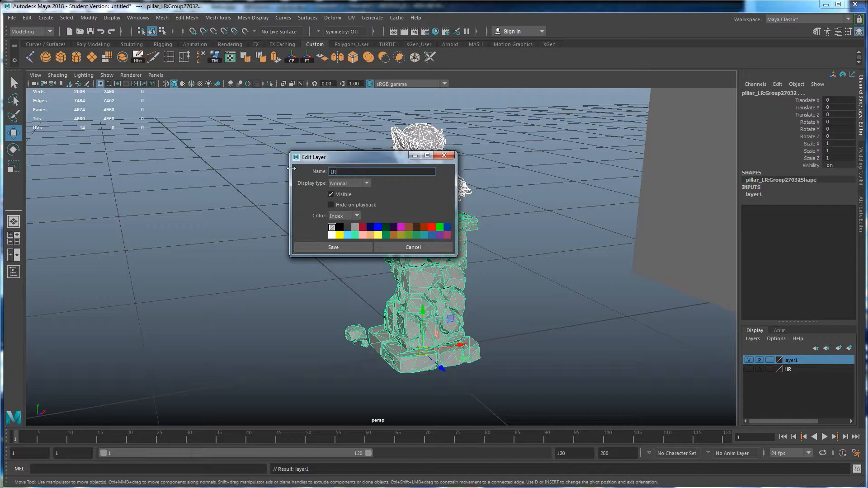
{"action": "left_click", "coordinate": [307, 250]}
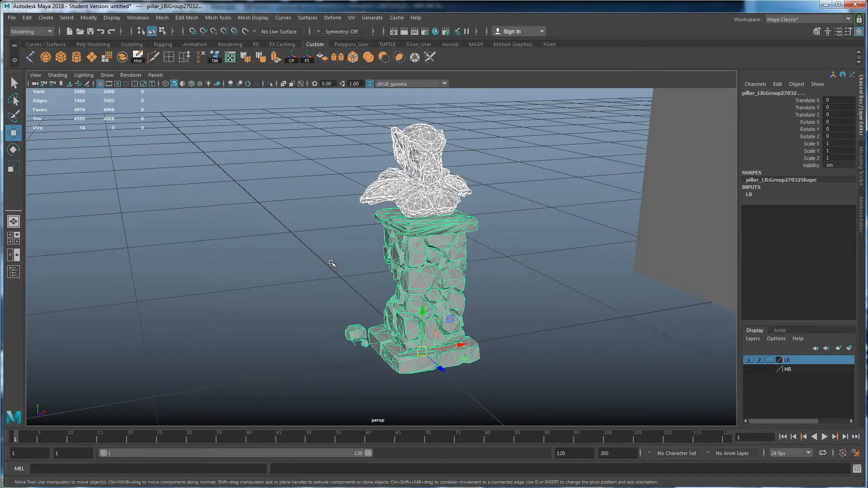
- Import Vine.obj from the _Pillar Demo folder into the scene
{"action": "key", "text": "alt+Tab"}
{"action": "left_click", "coordinate": [163, 261]}
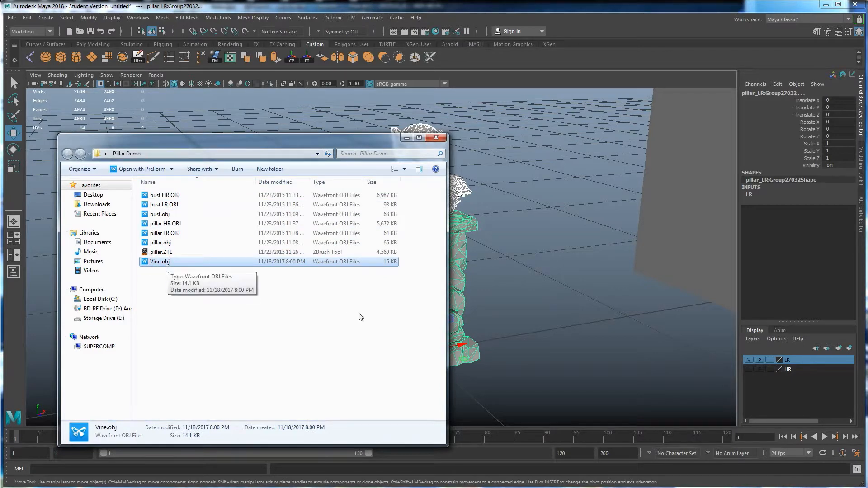
{"action": "left_click_drag", "start_coordinate": [158, 262], "coordinate": [543, 287]}
{"action": "left_click", "coordinate": [529, 289]}
{"action": "scroll", "coordinate": [487, 290], "scroll_direction": "up", "scroll_amount": 3}
{"action": "left_click_drag", "start_coordinate": [479, 294], "coordinate": [465, 276], "text": "alt"}
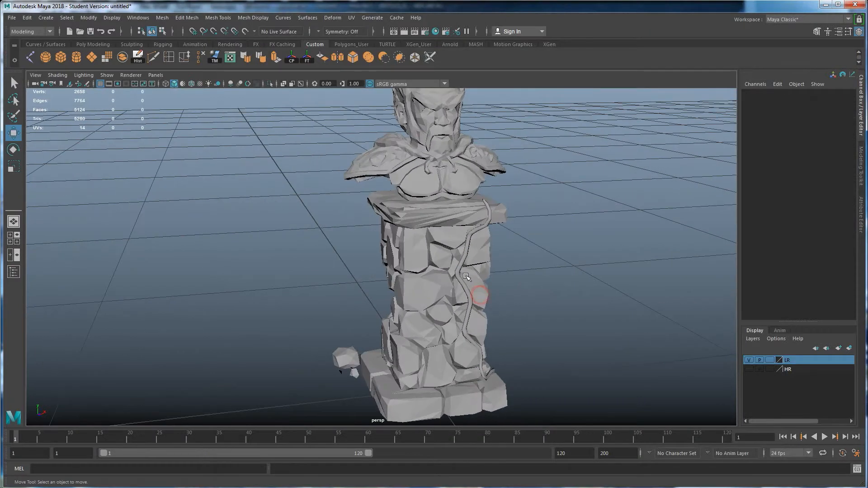
- Select the vine mesh and examine its path around the pillar from several sides, finishing with the selection cleared
{"action": "left_click", "coordinate": [465, 276]}
{"action": "scroll", "coordinate": [452, 282], "scroll_direction": "up", "scroll_amount": 3}
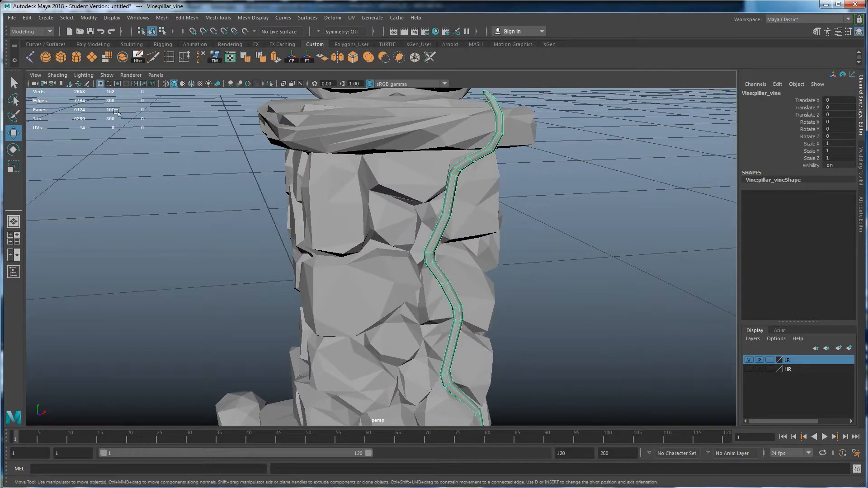
{"action": "left_click_drag", "start_coordinate": [517, 266], "coordinate": [446, 247], "text": "alt"}
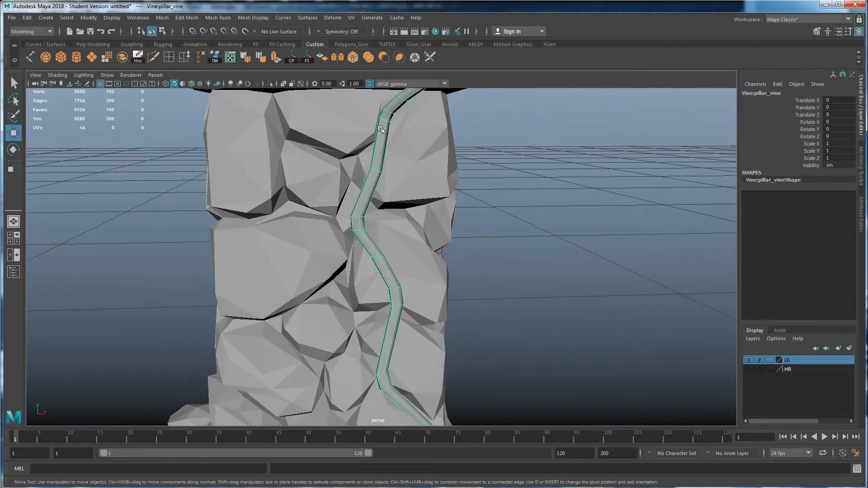
{"action": "scroll", "coordinate": [368, 225], "scroll_direction": "down", "scroll_amount": 4}
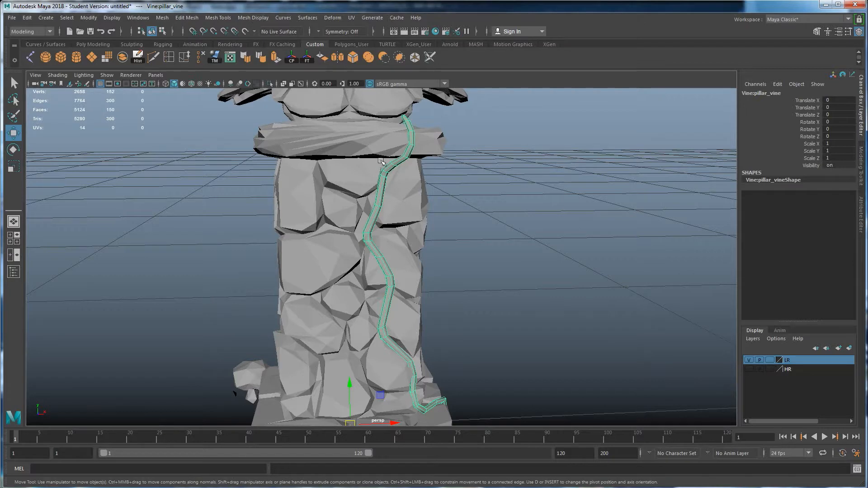
{"action": "left_click_drag", "start_coordinate": [422, 285], "coordinate": [382, 310], "text": "alt"}
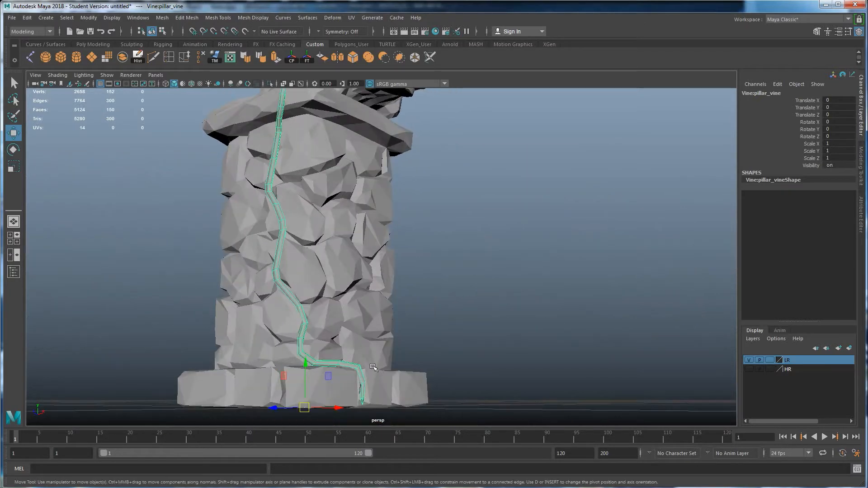
{"action": "left_click_drag", "start_coordinate": [273, 192], "coordinate": [326, 210], "text": "alt"}
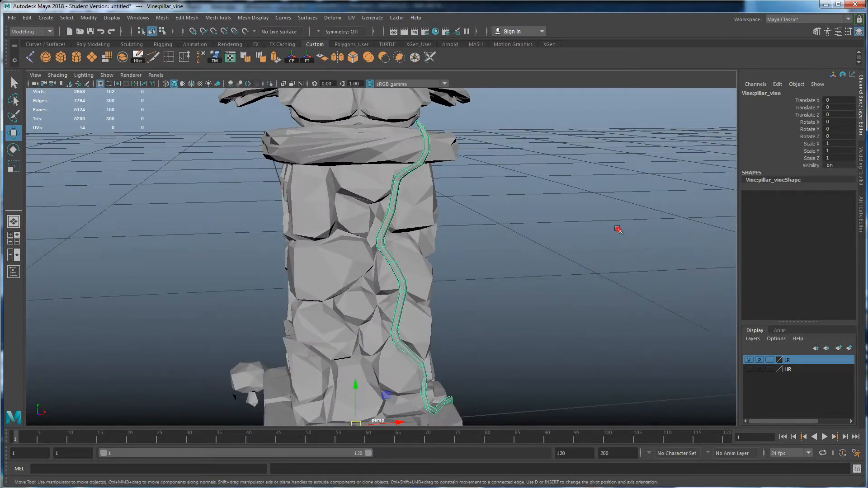
{"action": "left_click", "coordinate": [619, 230]}
{"action": "scroll", "coordinate": [405, 211], "scroll_direction": "down", "scroll_amount": 5}
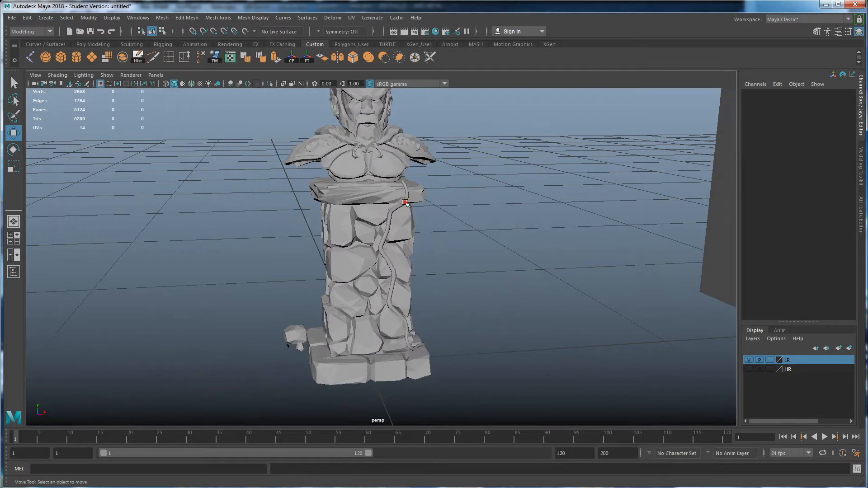
- Add the vine mesh to the LR layer, test the layer by hiding and reshowing it, and clear the selection
{"action": "left_click", "coordinate": [405, 203]}
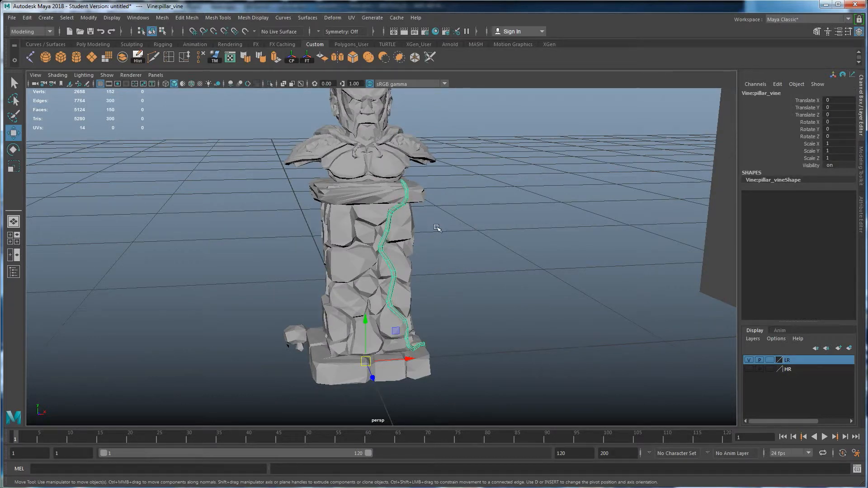
{"action": "right_click", "coordinate": [788, 362]}
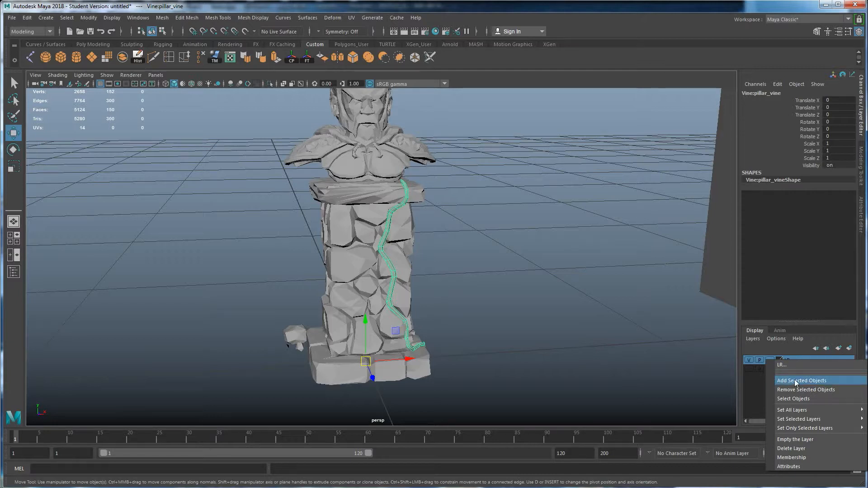
{"action": "left_click", "coordinate": [793, 380]}
{"action": "left_click", "coordinate": [749, 360]}
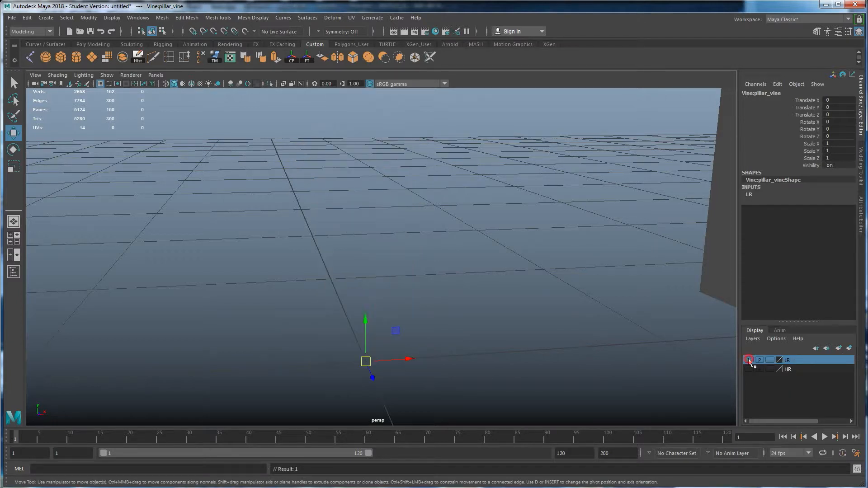
{"action": "left_click", "coordinate": [748, 360]}
{"action": "left_click", "coordinate": [465, 325]}
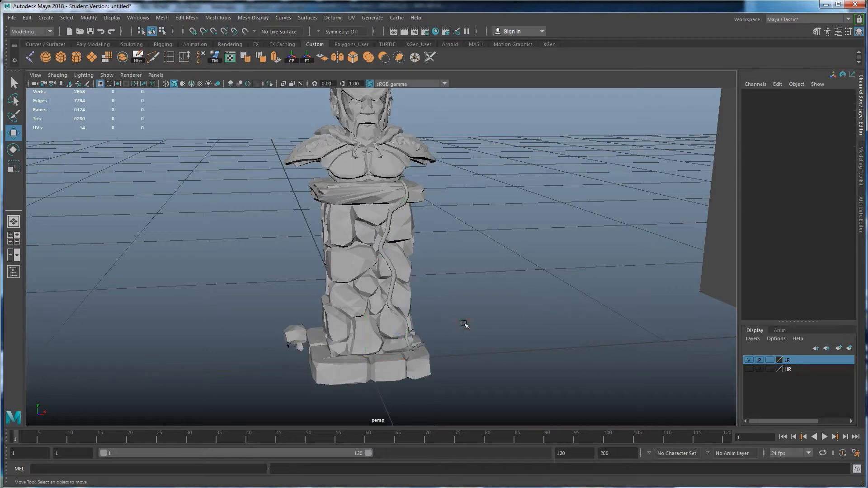
- Show the HR layer and select all bust, pillar and vine meshes to compare their size with the reference cube
{"action": "left_click_drag", "start_coordinate": [455, 320], "coordinate": [468, 301], "text": "alt"}
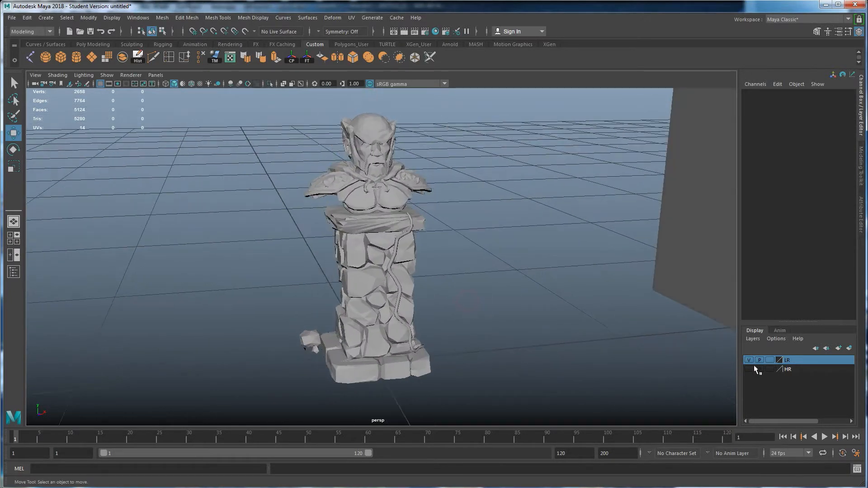
{"action": "left_click", "coordinate": [748, 370]}
{"action": "right_click_drag", "start_coordinate": [587, 278], "coordinate": [473, 290], "text": "alt"}
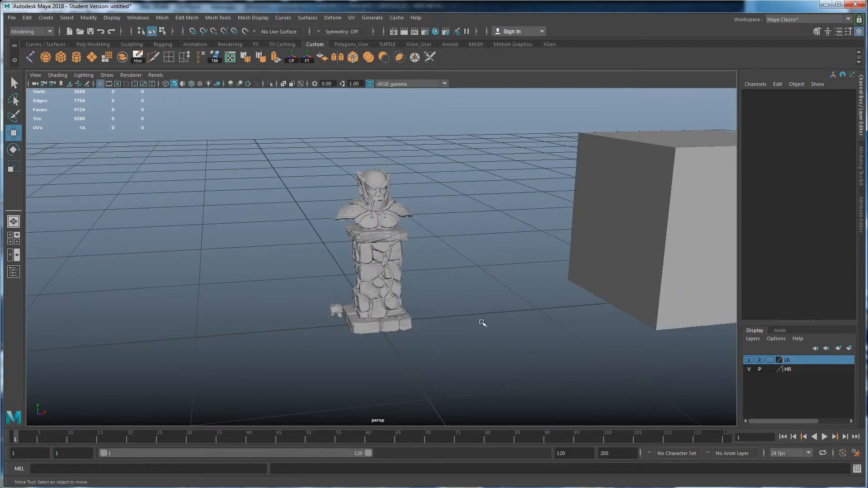
{"action": "left_click_drag", "start_coordinate": [489, 375], "coordinate": [213, 185]}
{"action": "left_click_drag", "start_coordinate": [417, 246], "coordinate": [461, 287], "text": "alt"}
{"action": "left_click_drag", "start_coordinate": [346, 265], "coordinate": [464, 247], "text": "alt"}
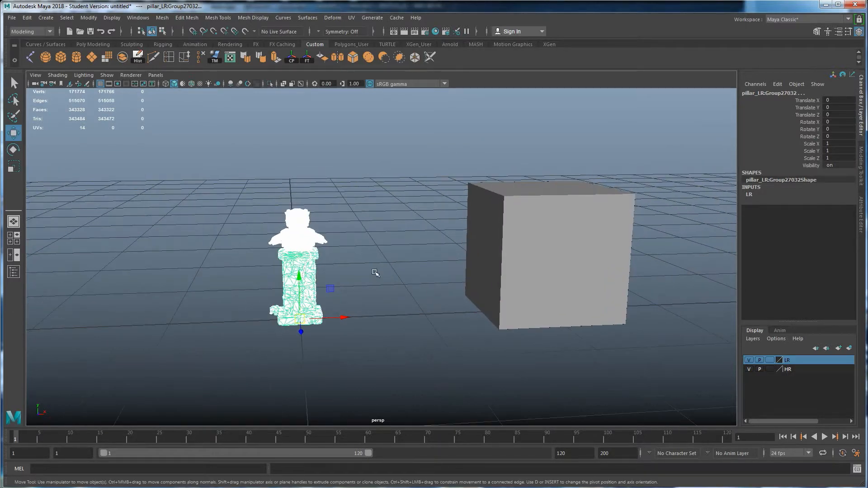
{"action": "left_click_drag", "start_coordinate": [341, 307], "coordinate": [292, 331], "text": "alt"}
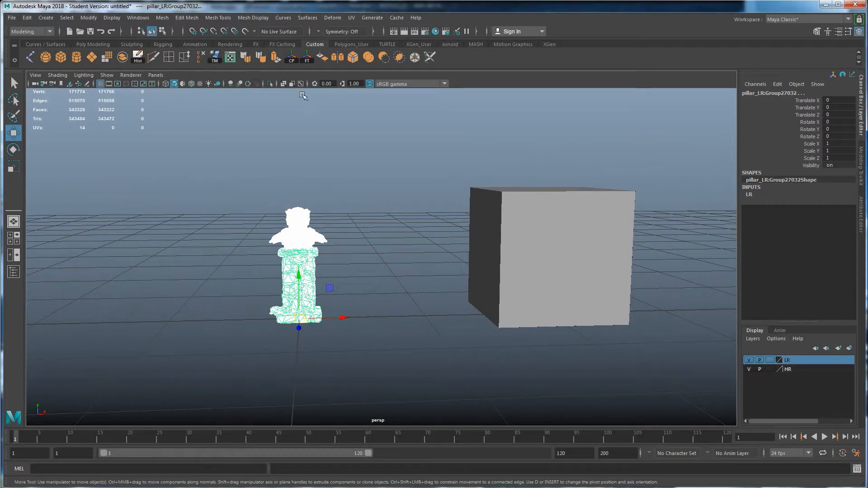
- Select the reference cube beside the pillar and set its Scale Y to 1.8
{"action": "left_click", "coordinate": [523, 247]}
{"action": "scroll", "coordinate": [497, 253], "scroll_direction": "down", "scroll_amount": 2}
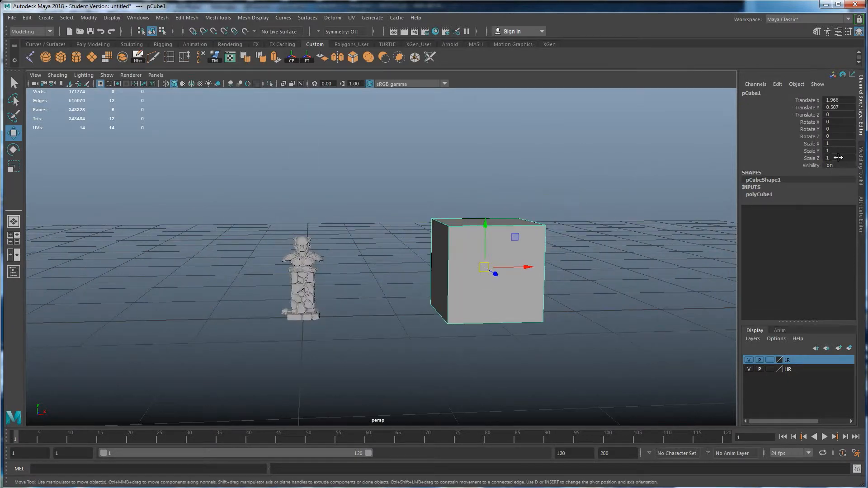
{"action": "mouse_move", "coordinate": [521, 240]}
{"action": "left_mouse_down", "text": "alt"}
{"action": "mouse_move", "coordinate": [513, 239]}
{"action": "mouse_move", "coordinate": [524, 238]}
{"action": "left_mouse_up", "text": "alt"}
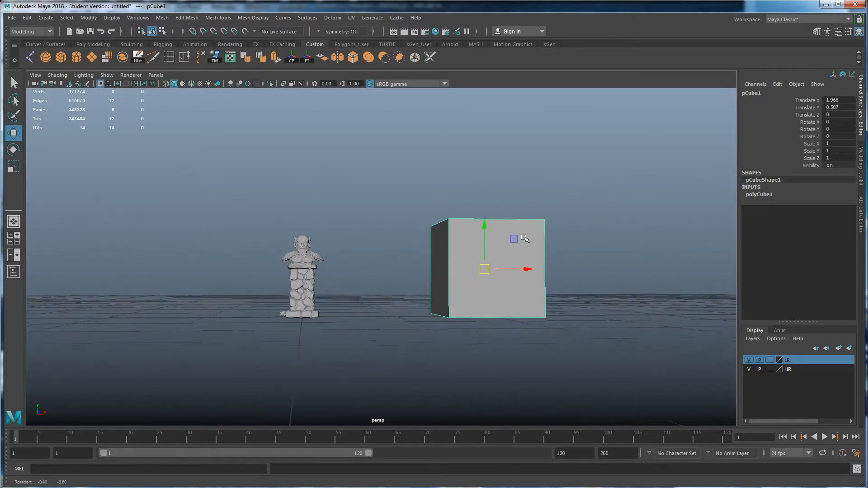
{"action": "middle_click_drag", "start_coordinate": [574, 238], "coordinate": [570, 237], "text": "alt"}
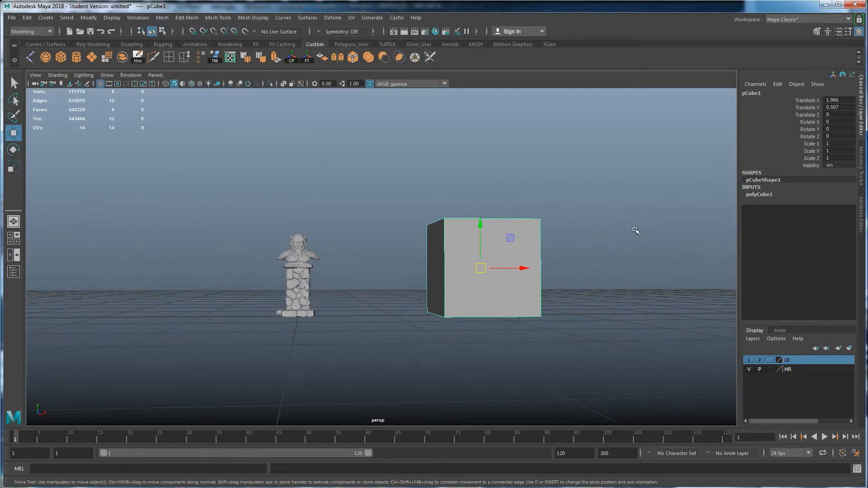
{"action": "double_click", "coordinate": [825, 150]}
{"action": "key", "text": "Return"}
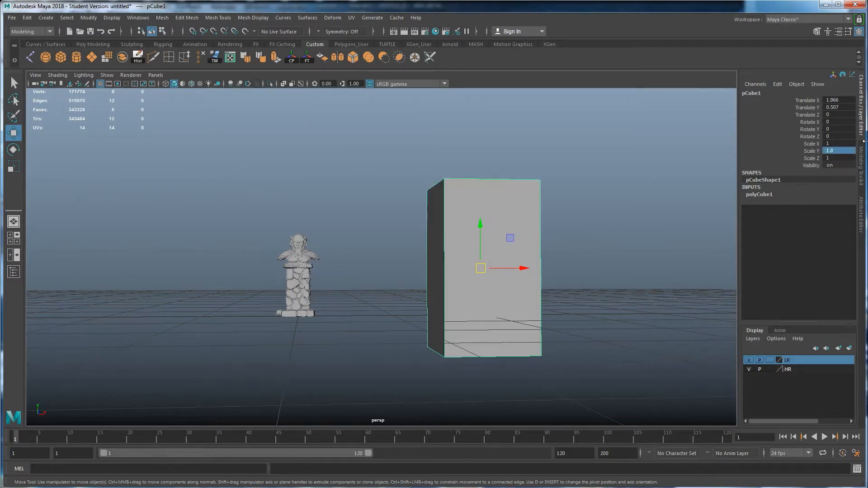
- Set the reference cube's Translate Y to 0.9 and move it along X to about 0.85, right beside the pillar
{"action": "double_click", "coordinate": [844, 108]}
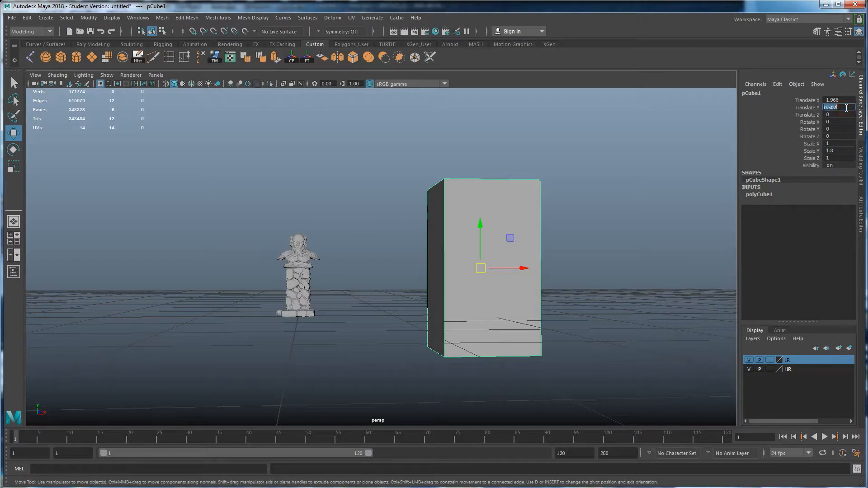
{"action": "type", "text": ".9"}
{"action": "key", "text": "Return"}
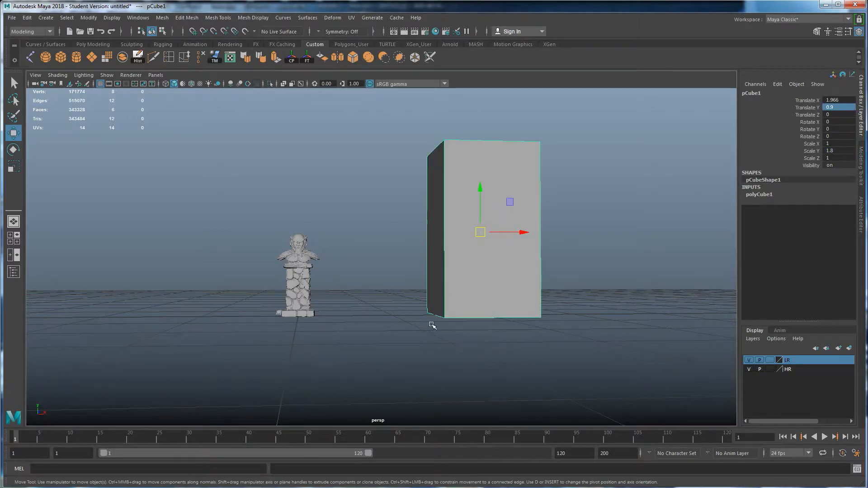
{"action": "middle_click_drag", "start_coordinate": [437, 316], "coordinate": [477, 315], "text": "alt"}
{"action": "left_click_drag", "start_coordinate": [477, 315], "coordinate": [479, 324], "text": "alt"}
{"action": "left_click_drag", "start_coordinate": [569, 233], "coordinate": [470, 236]}
- Select all bust, pillar and vine meshes, set their Scale X, Y and Z to 1.75, and clear the selection
{"action": "left_click_drag", "start_coordinate": [284, 228], "coordinate": [410, 323]}
{"action": "key", "text": "r"}
{"action": "left_click_drag", "start_coordinate": [412, 324], "coordinate": [324, 308]}
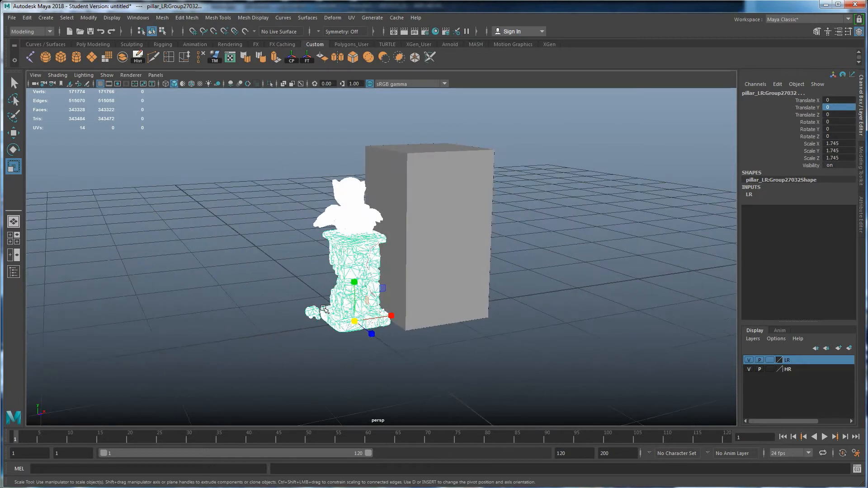
{"action": "left_click_drag", "start_coordinate": [840, 144], "coordinate": [840, 158]}
{"action": "double_click", "coordinate": [843, 158]}
{"action": "type", "text": "1.75"}
{"action": "key", "text": "Return"}
{"action": "left_click", "coordinate": [538, 212]}
- Compare the scaled bust and pillar with the reference cube, and delete the cube
{"action": "mouse_move", "coordinate": [481, 255]}
{"action": "left_mouse_down", "text": "alt"}
{"action": "mouse_move", "coordinate": [458, 258]}
{"action": "mouse_move", "coordinate": [483, 257]}
{"action": "left_mouse_up", "text": "alt"}
{"action": "scroll", "coordinate": [342, 244], "scroll_direction": "up", "scroll_amount": 4}
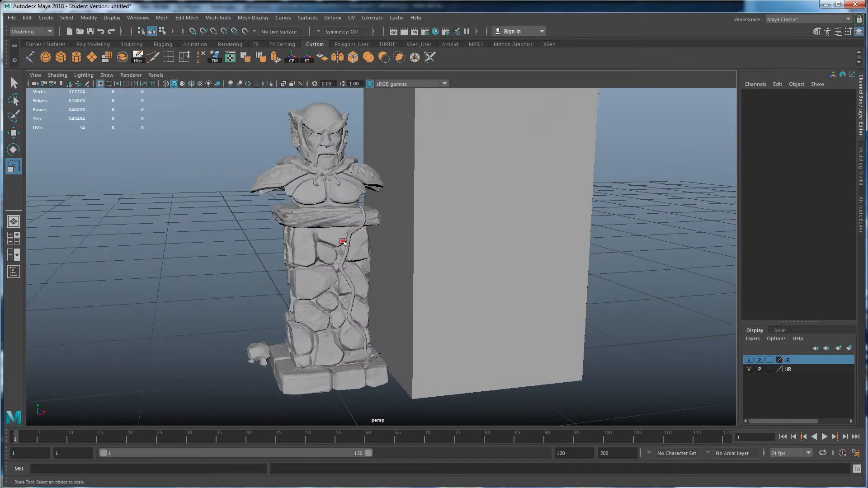
{"action": "left_click_drag", "start_coordinate": [342, 244], "coordinate": [338, 241], "text": "alt"}
{"action": "left_click", "coordinate": [497, 234]}
{"action": "key", "text": "f"}
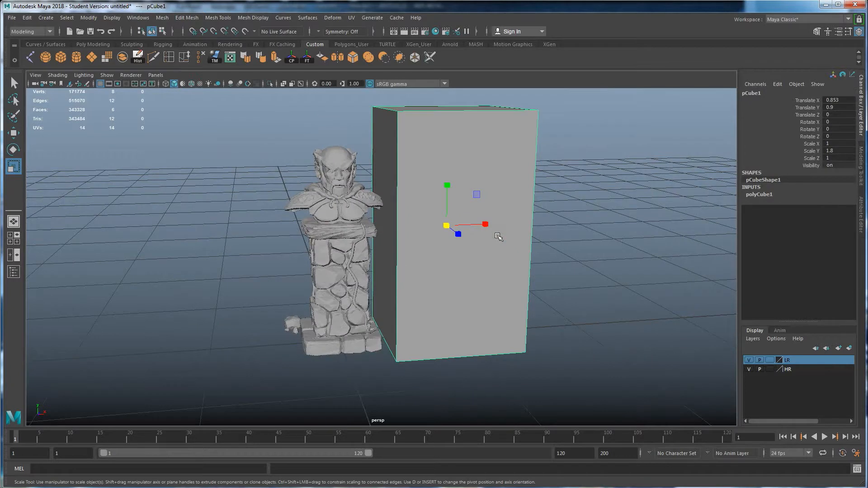
{"action": "key", "text": "Delete"}
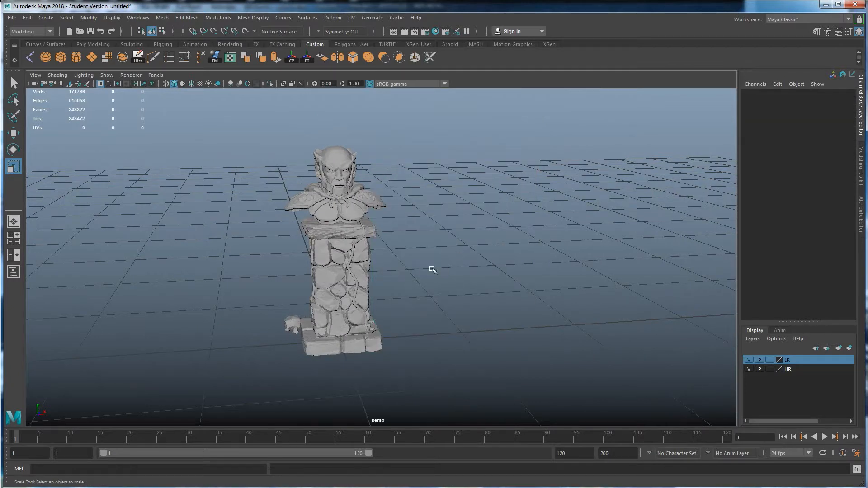
- Review the FBX unit conversion options for exporting a selection, and close them without exporting
{"action": "left_click", "coordinate": [12, 17]}
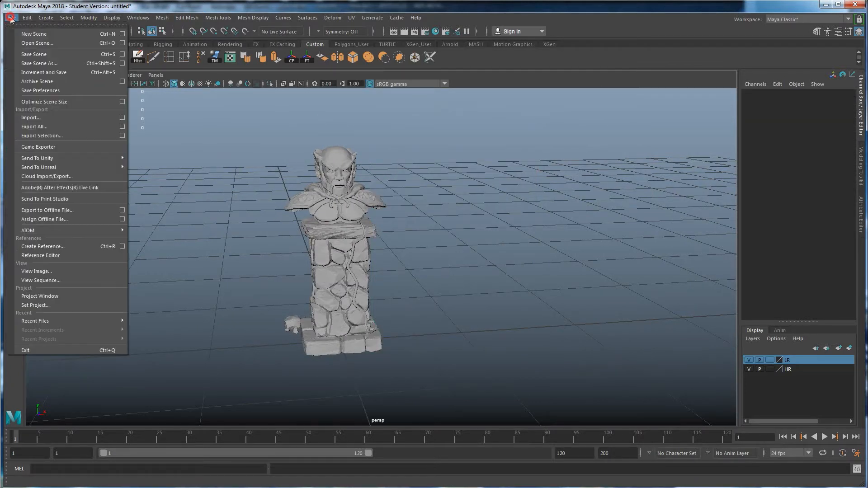
{"action": "left_click", "coordinate": [65, 134]}
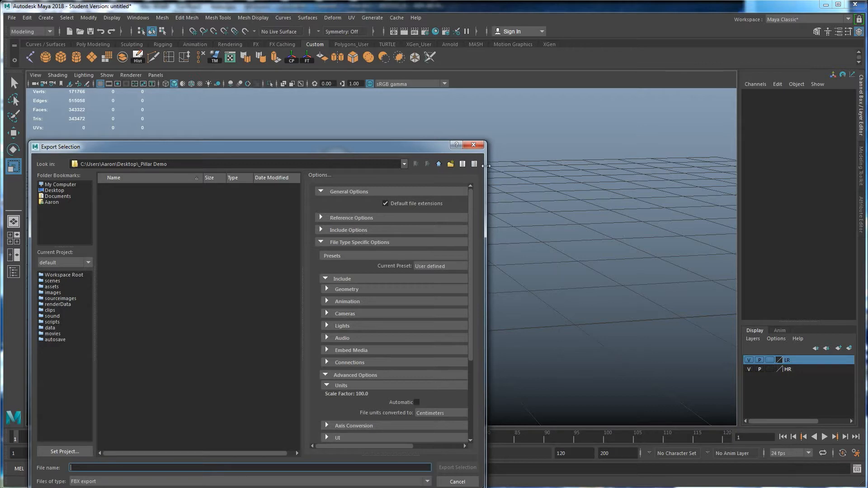
{"action": "left_click", "coordinate": [473, 145]}
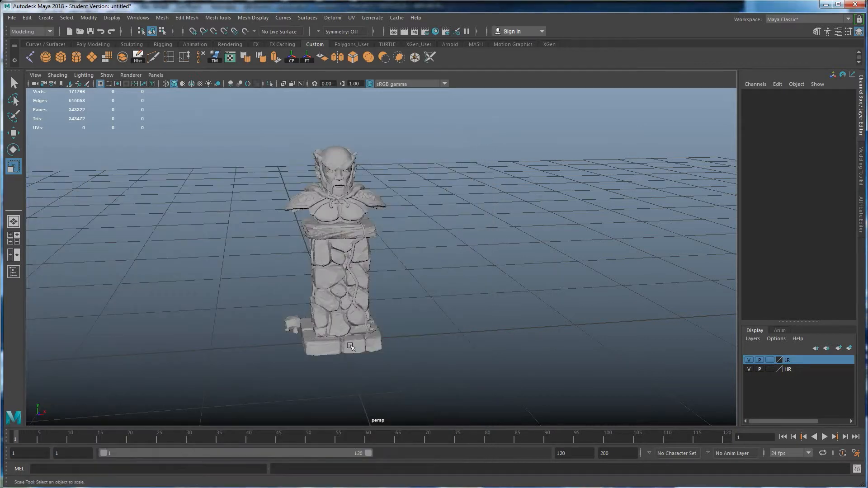
- Hide the HR layer so only the low-resolution bust, pillar and vine meshes are displayed
{"action": "left_click_drag", "start_coordinate": [412, 285], "coordinate": [425, 286], "text": "alt"}
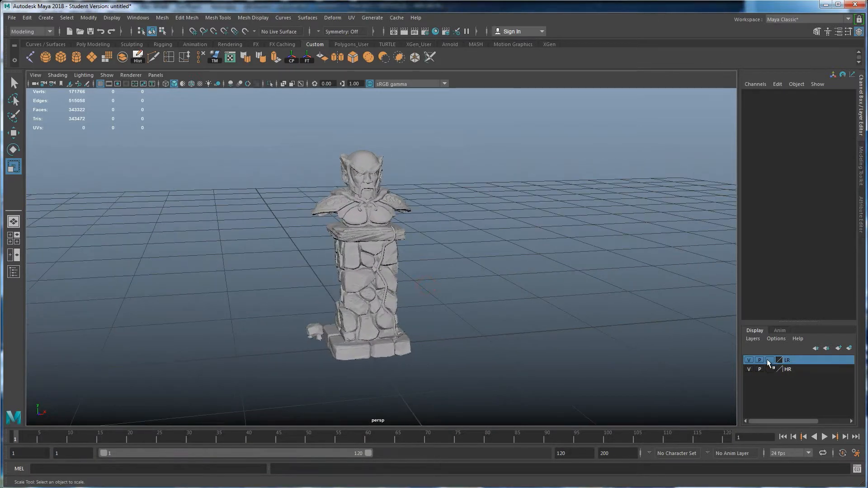
{"action": "left_click", "coordinate": [749, 369]}
{"action": "scroll", "coordinate": [519, 325], "scroll_direction": "up", "scroll_amount": 2}
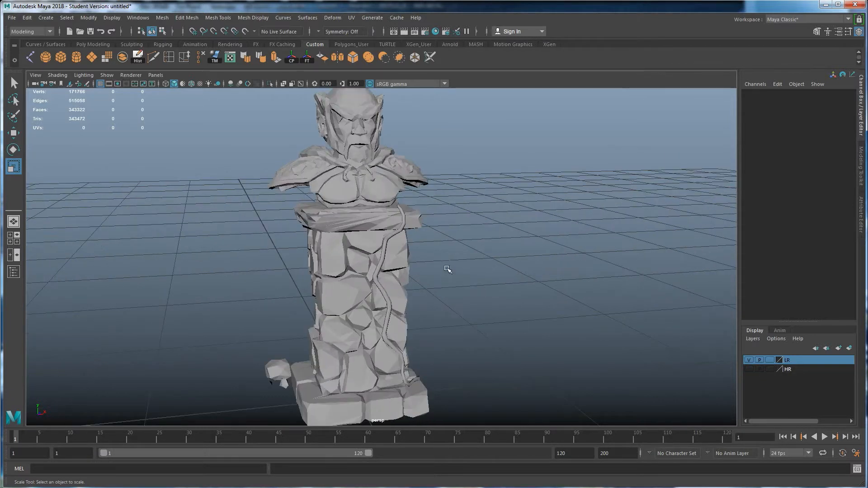
{"action": "scroll", "coordinate": [458, 276], "scroll_direction": "up", "scroll_amount": 2}
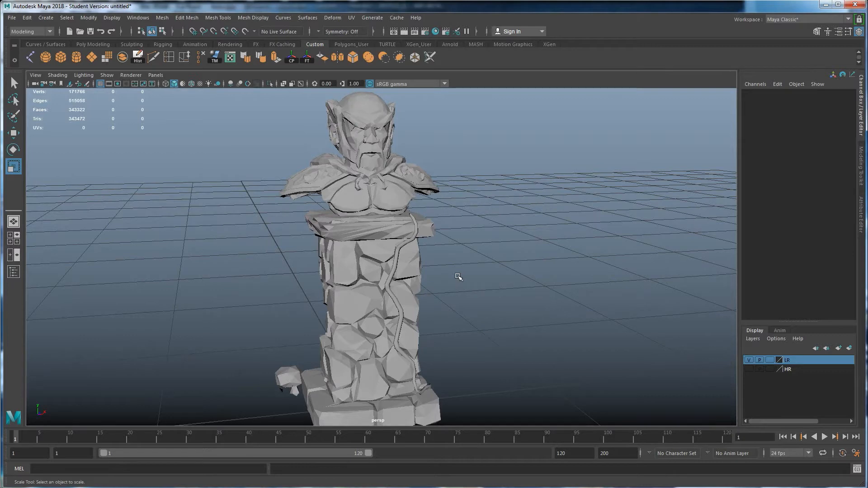
- Rename the low-resolution bust mesh as SM_Bust
{"action": "left_click", "coordinate": [400, 181]}
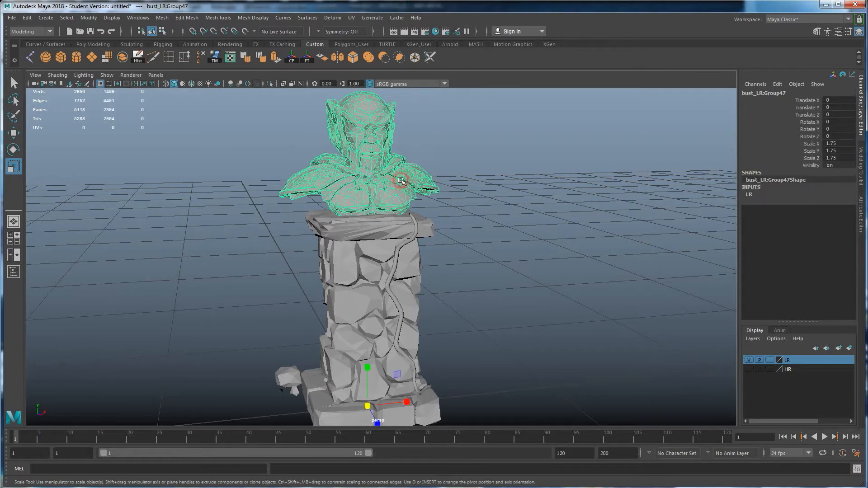
{"action": "scroll", "coordinate": [433, 214], "scroll_direction": "up", "scroll_amount": 2}
{"action": "scroll", "coordinate": [433, 215], "scroll_direction": "up", "scroll_amount": 4}
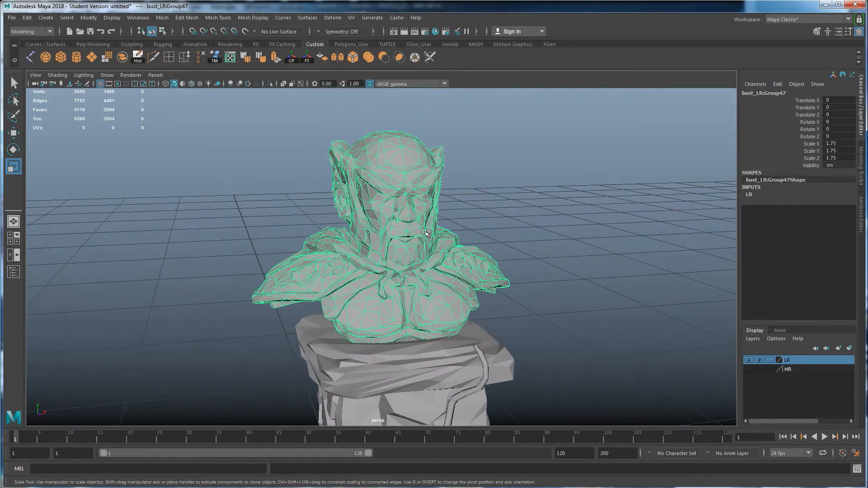
{"action": "left_click_drag", "start_coordinate": [431, 232], "coordinate": [410, 236], "text": "alt"}
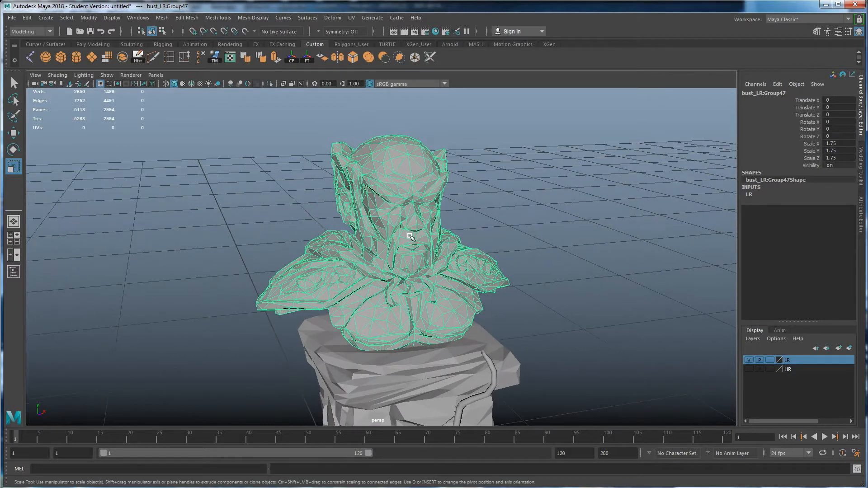
{"action": "double_click", "coordinate": [764, 93]}
{"action": "left_click_drag", "start_coordinate": [753, 93], "coordinate": [800, 95]}
{"action": "key", "text": "BackSpace"}
{"action": "key", "text": "BackSpace"}
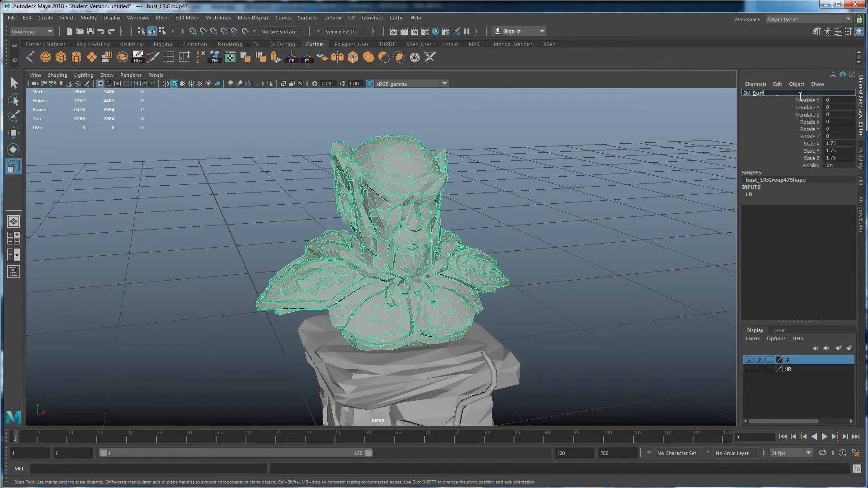
{"action": "key", "text": "Return"}
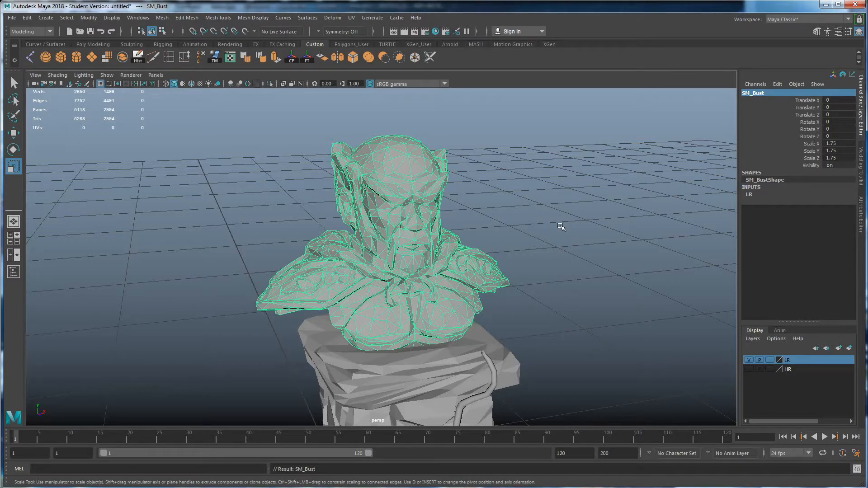
- Rename the low-resolution pillar mesh as SM_Pillar
{"action": "middle_click_drag", "start_coordinate": [552, 312], "coordinate": [730, 126], "text": "alt"}
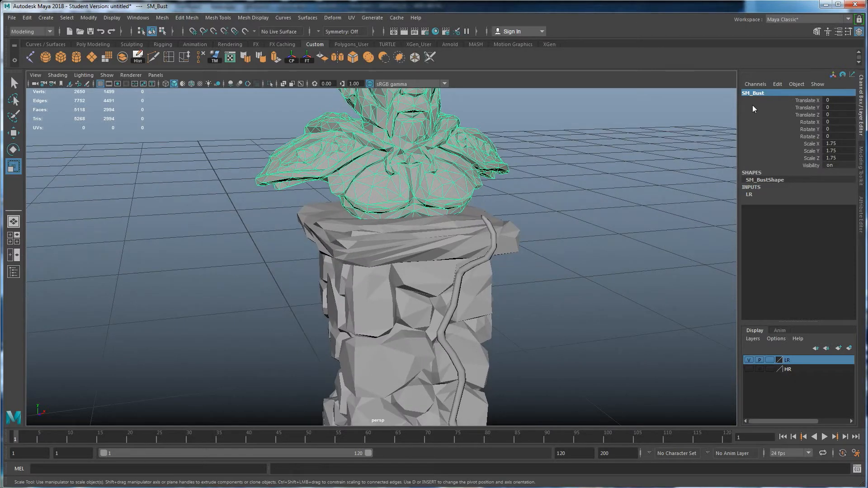
{"action": "middle_click_drag", "start_coordinate": [623, 233], "coordinate": [612, 196], "text": "alt"}
{"action": "middle_click_drag", "start_coordinate": [657, 149], "coordinate": [651, 168], "text": "alt"}
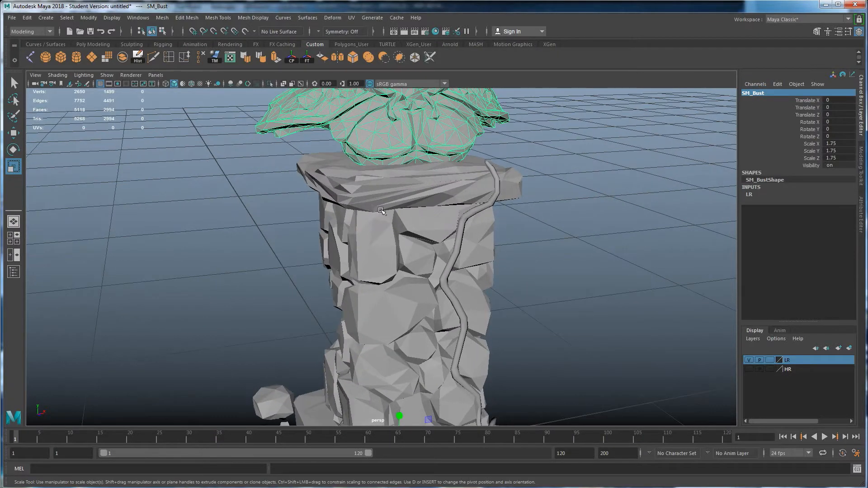
{"action": "left_click", "coordinate": [381, 210]}
{"action": "double_click", "coordinate": [774, 94]}
{"action": "type", "text": "s"}
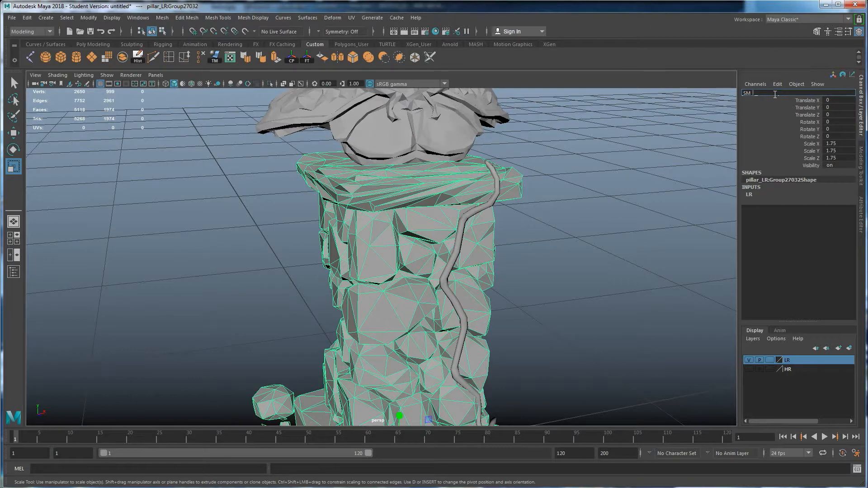
{"action": "type", "text": "M_Pillar"}
{"action": "key", "text": "Return"}
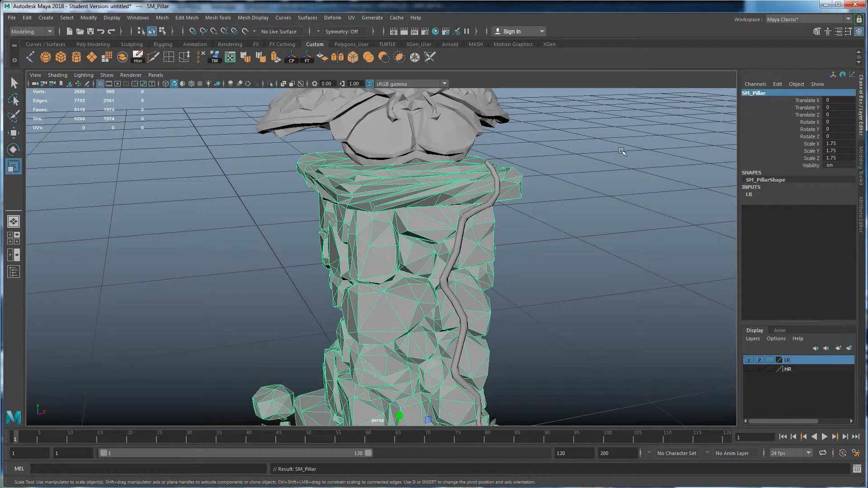
- Examine the low-resolution vine, pillar and bust by selecting them separately and together, finishing with the selection cleared
{"action": "left_click", "coordinate": [496, 190]}
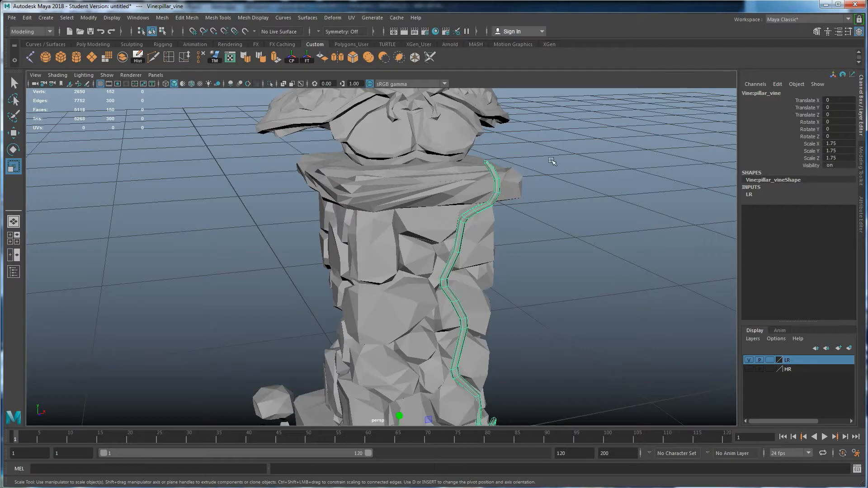
{"action": "left_click", "coordinate": [478, 192]}
{"action": "left_click", "coordinate": [493, 195]}
{"action": "left_click", "coordinate": [466, 131]}
{"action": "scroll", "coordinate": [400, 219], "scroll_direction": "down", "scroll_amount": 3}
{"action": "left_click", "coordinate": [401, 218]}
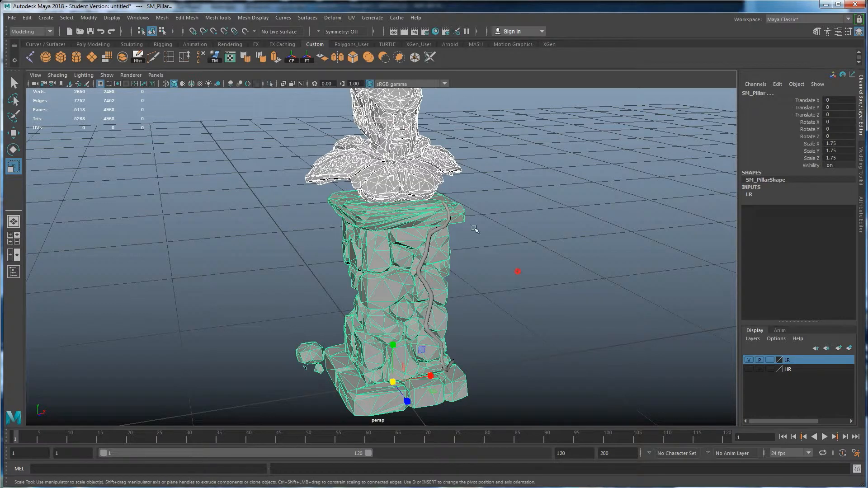
{"action": "left_click_drag", "start_coordinate": [518, 273], "coordinate": [358, 154]}
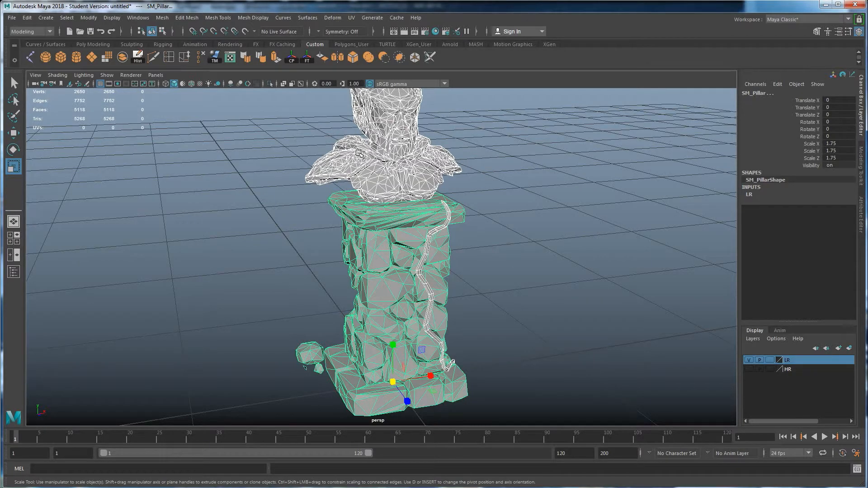
{"action": "left_click", "coordinate": [499, 196]}
{"action": "left_click", "coordinate": [446, 224]}
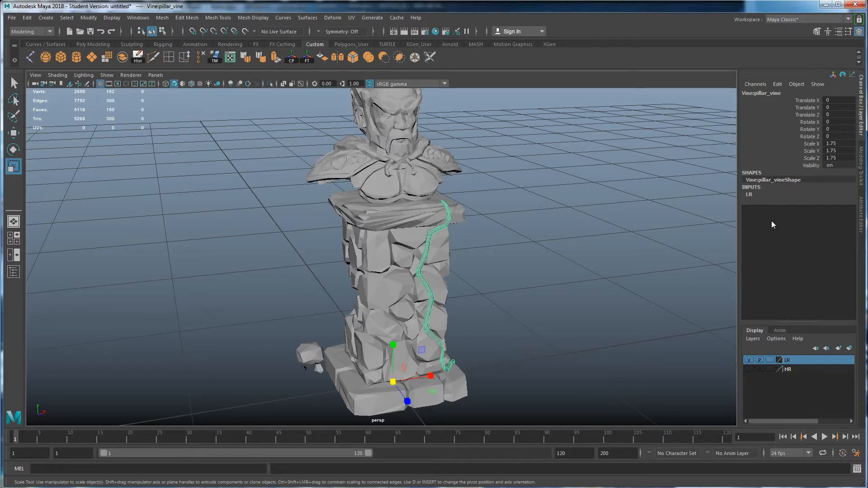
{"action": "left_click_drag", "start_coordinate": [527, 268], "coordinate": [471, 263], "text": "alt"}
{"action": "left_click", "coordinate": [497, 260]}
- Isolate the SM_Bust mesh in the viewport and inspect its front, side and underside
{"action": "middle_click_drag", "start_coordinate": [380, 215], "coordinate": [389, 278], "text": "alt"}
{"action": "left_click_drag", "start_coordinate": [389, 277], "coordinate": [397, 267], "text": "alt"}
{"action": "left_click", "coordinate": [430, 233]}
{"action": "scroll", "coordinate": [402, 287], "scroll_direction": "up", "scroll_amount": 3}
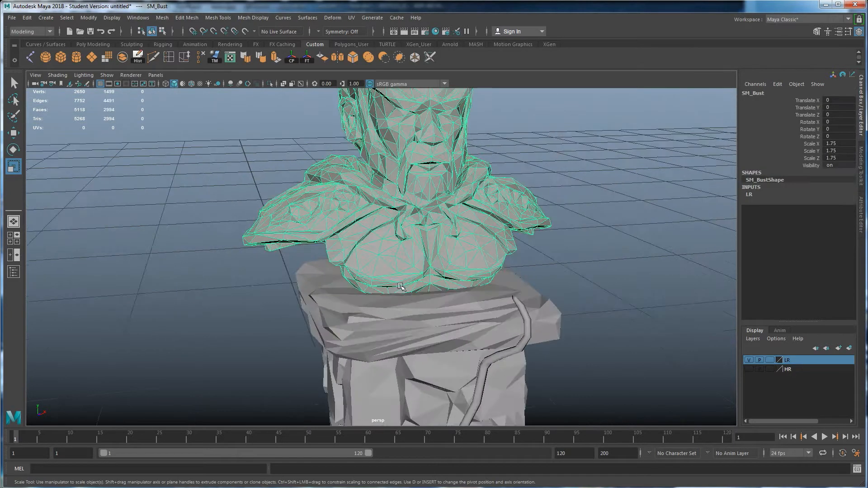
{"action": "middle_click_drag", "start_coordinate": [410, 284], "coordinate": [380, 306], "text": "alt"}
{"action": "scroll", "coordinate": [385, 308], "scroll_direction": "up", "scroll_amount": 2}
{"action": "left_click_drag", "start_coordinate": [384, 308], "coordinate": [501, 311], "text": "alt"}
{"action": "scroll", "coordinate": [487, 317], "scroll_direction": "up", "scroll_amount": 2}
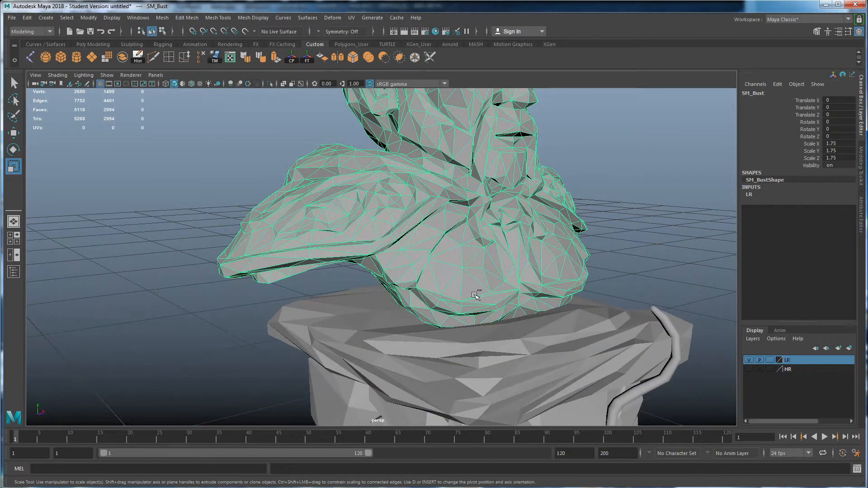
{"action": "key", "text": "ctrl+1"}
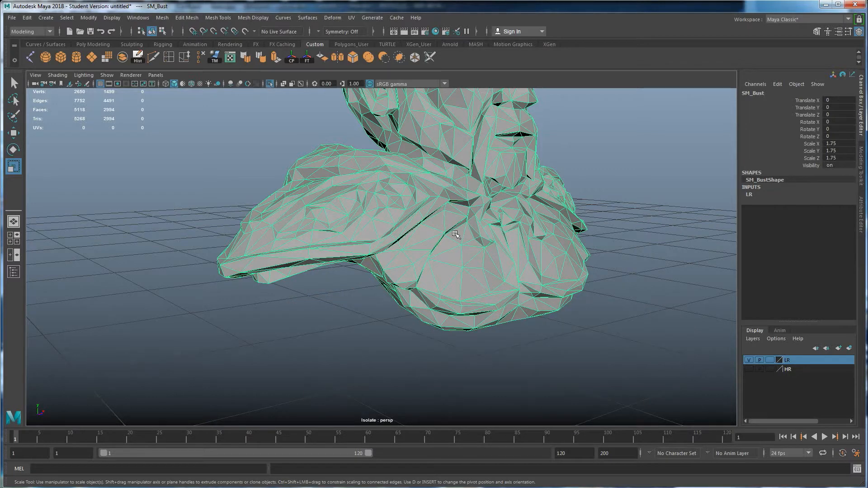
{"action": "left_click_drag", "start_coordinate": [474, 269], "coordinate": [523, 251], "text": "alt"}
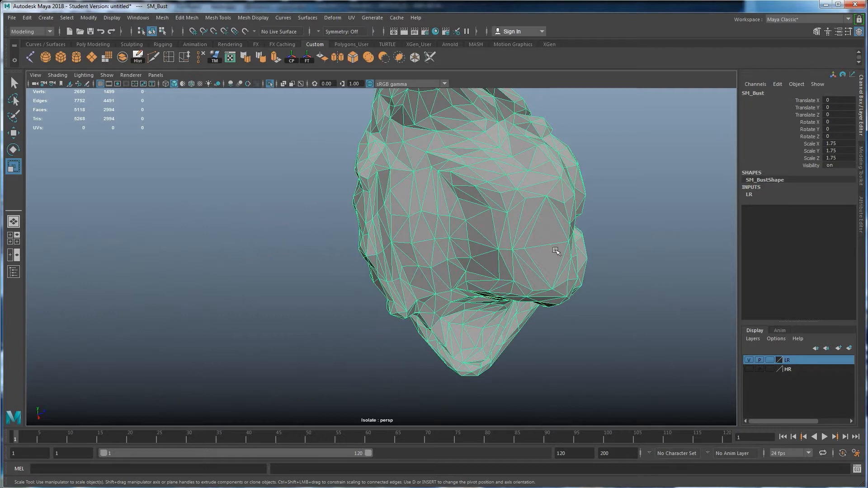
{"action": "left_click_drag", "start_coordinate": [536, 174], "coordinate": [465, 267], "text": "alt"}
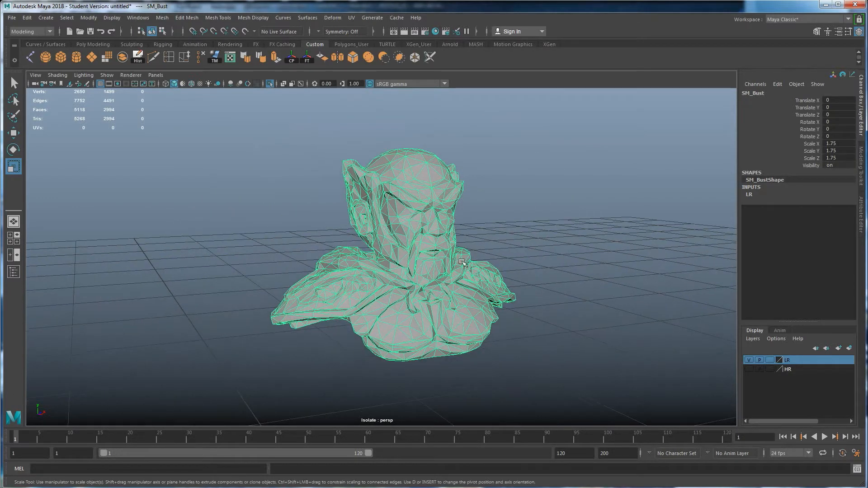
- Look over the UV commands, switch the menu set to Animation, and return it to Modeling
{"action": "left_click", "coordinate": [351, 18]}
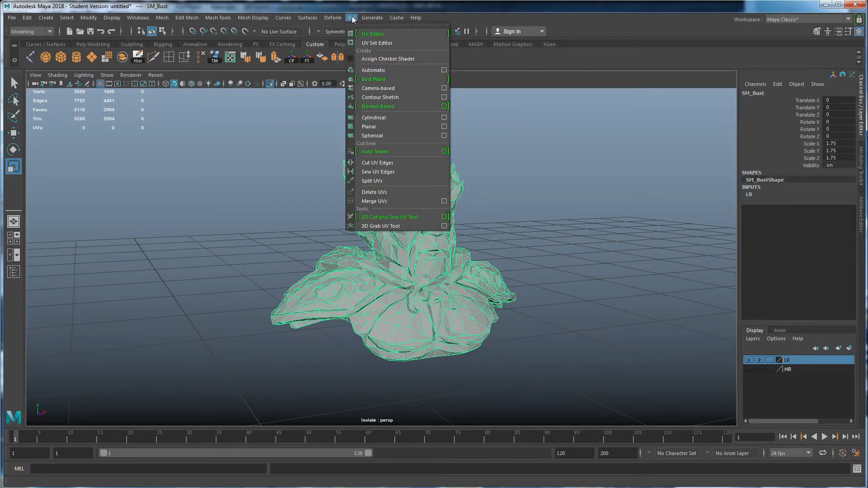
{"action": "left_click", "coordinate": [353, 18]}
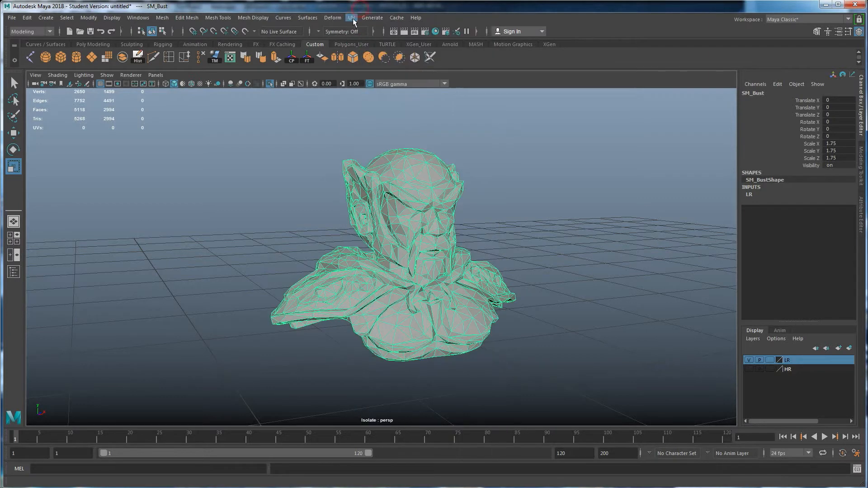
{"action": "left_click", "coordinate": [50, 32]}
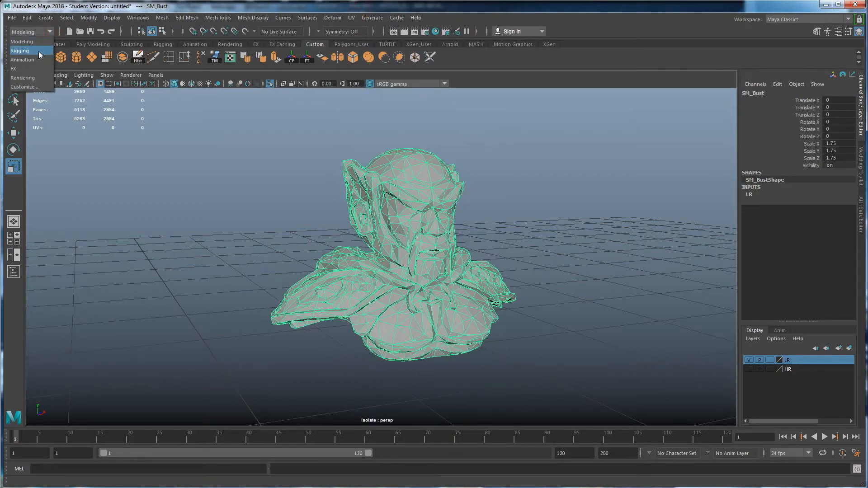
{"action": "left_click", "coordinate": [40, 59]}
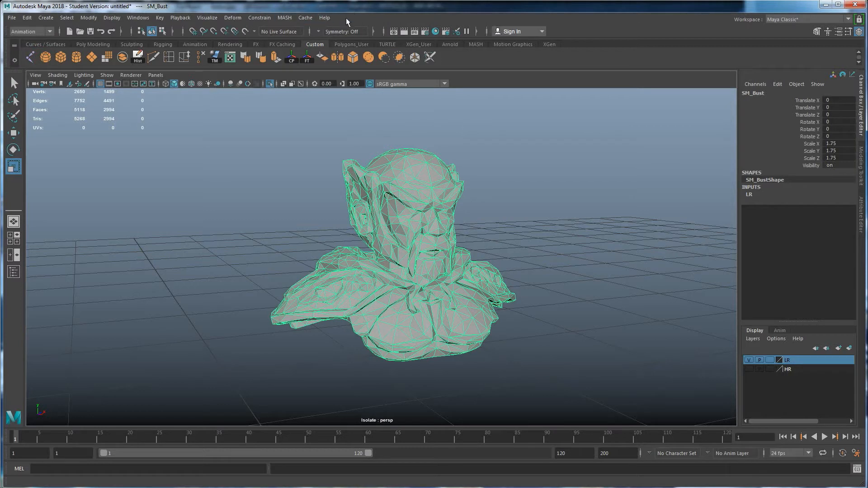
{"action": "left_click", "coordinate": [48, 30]}
{"action": "left_click", "coordinate": [31, 44]}
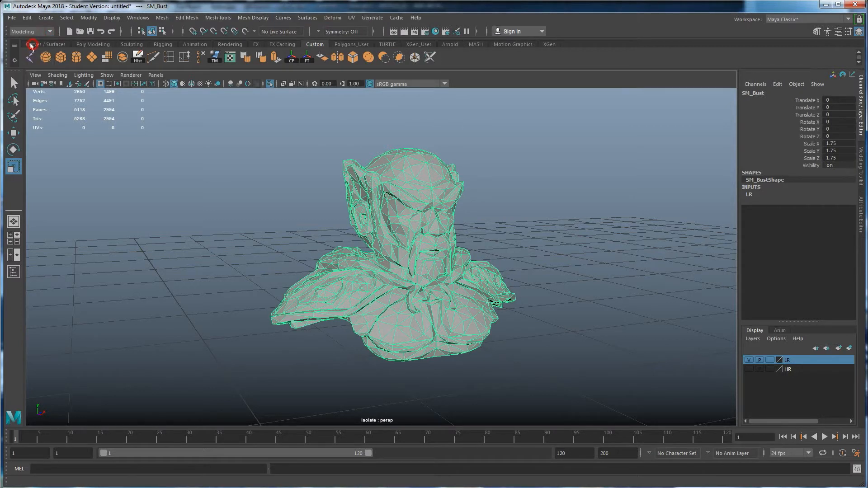
- Open the UV Editor and UV Toolkit for the SM_Bust mesh
{"action": "left_click", "coordinate": [351, 19]}
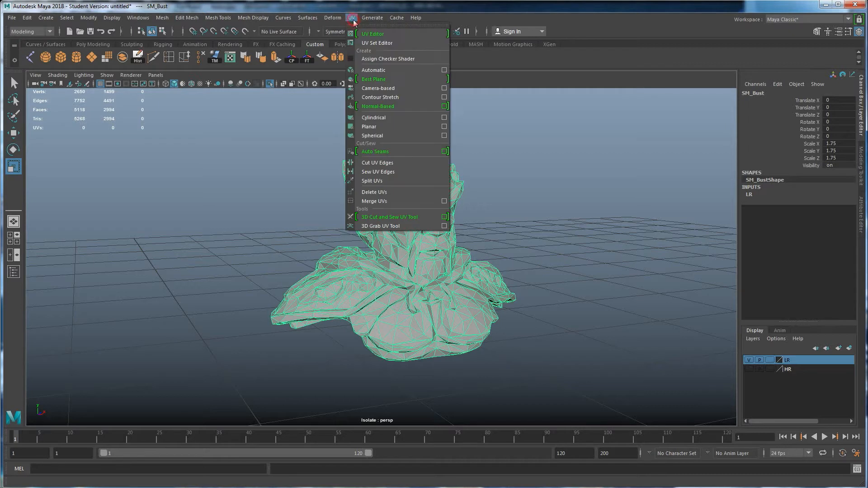
{"action": "left_click", "coordinate": [389, 218]}
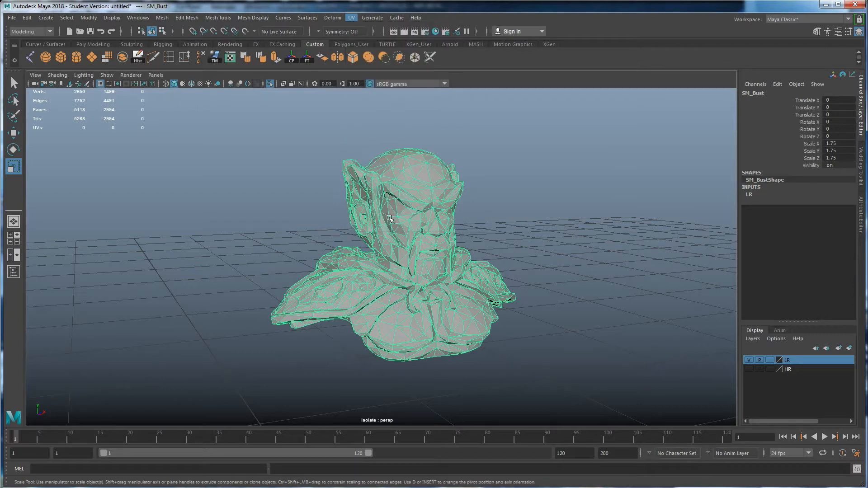
{"action": "left_click", "coordinate": [351, 18]}
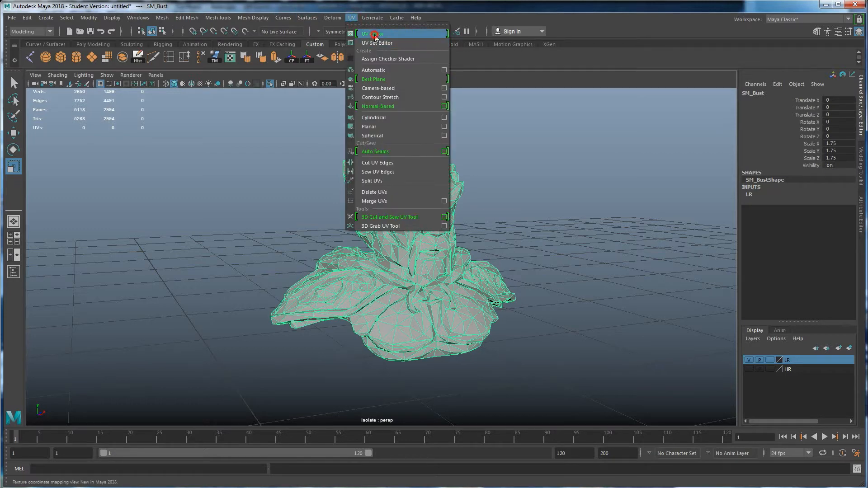
{"action": "left_click", "coordinate": [372, 34]}
{"action": "scroll", "coordinate": [265, 245], "scroll_direction": "down", "scroll_amount": 3}
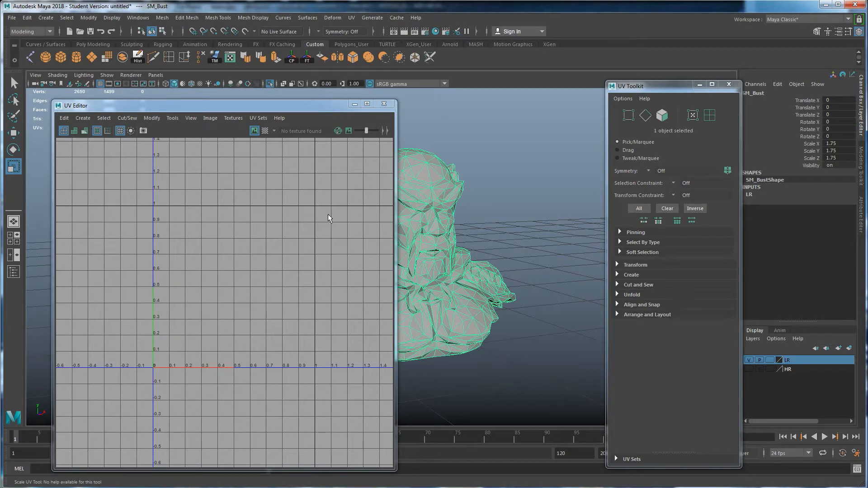
{"action": "scroll", "coordinate": [540, 206], "scroll_direction": "down", "scroll_amount": 5}
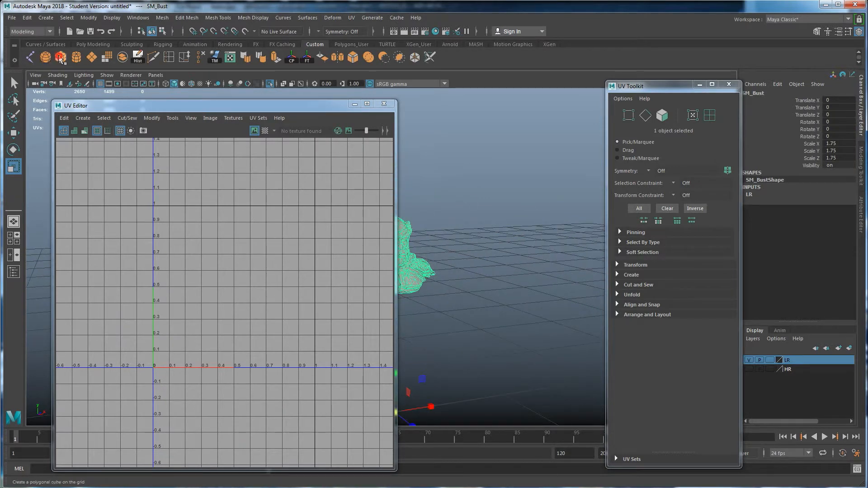
- Create a polygon cube as a UV layout example, undo it, and reselect the SM_Bust mesh
{"action": "left_click", "coordinate": [60, 58]}
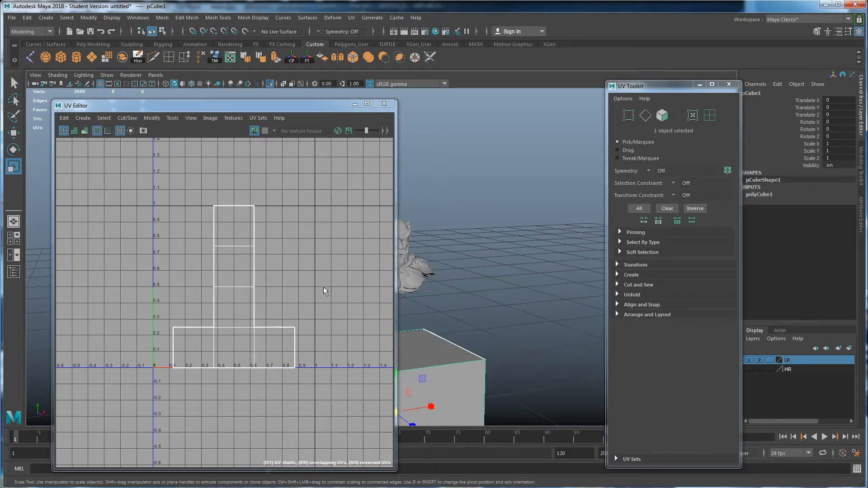
{"action": "scroll", "coordinate": [420, 312], "scroll_direction": "down", "scroll_amount": 1}
{"action": "middle_click_drag", "start_coordinate": [485, 303], "coordinate": [517, 294], "text": "alt"}
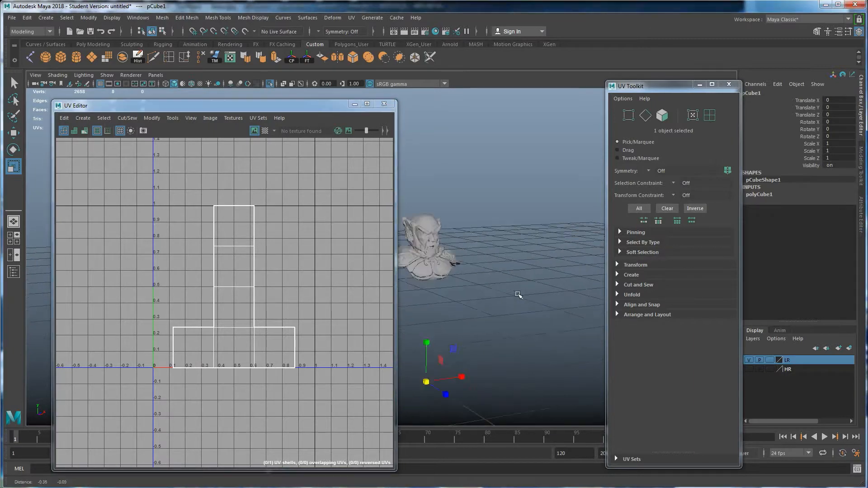
{"action": "middle_click_drag", "start_coordinate": [459, 292], "coordinate": [485, 284], "text": "alt"}
{"action": "key", "text": "ctrl+z"}
{"action": "left_click", "coordinate": [518, 300]}
{"action": "left_click", "coordinate": [477, 267]}
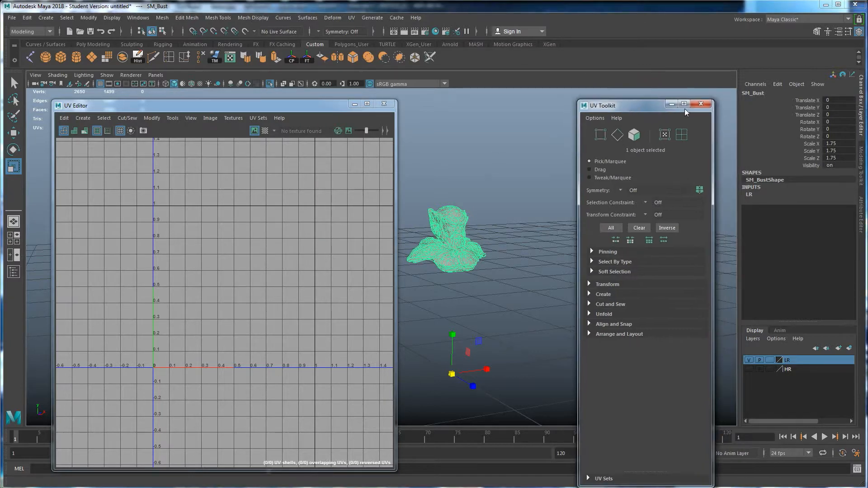
- Close the UV Toolkit and show it again from the UV Editor
{"action": "left_click", "coordinate": [698, 111]}
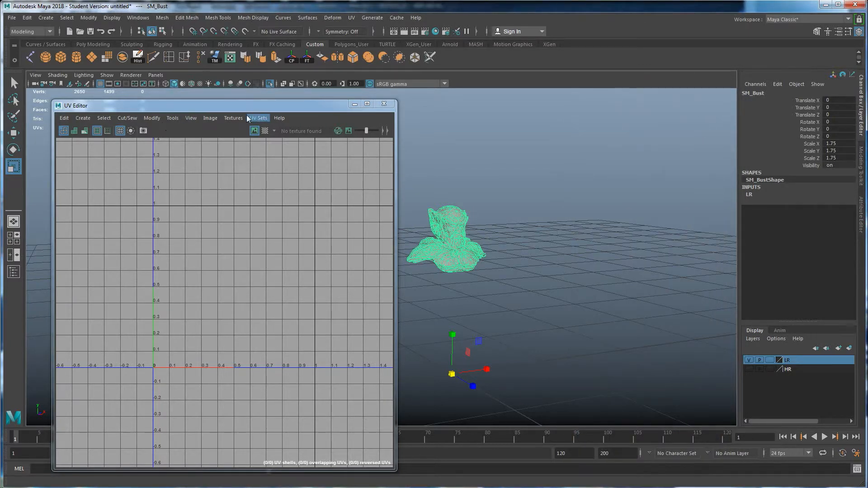
{"action": "left_click", "coordinate": [172, 119]}
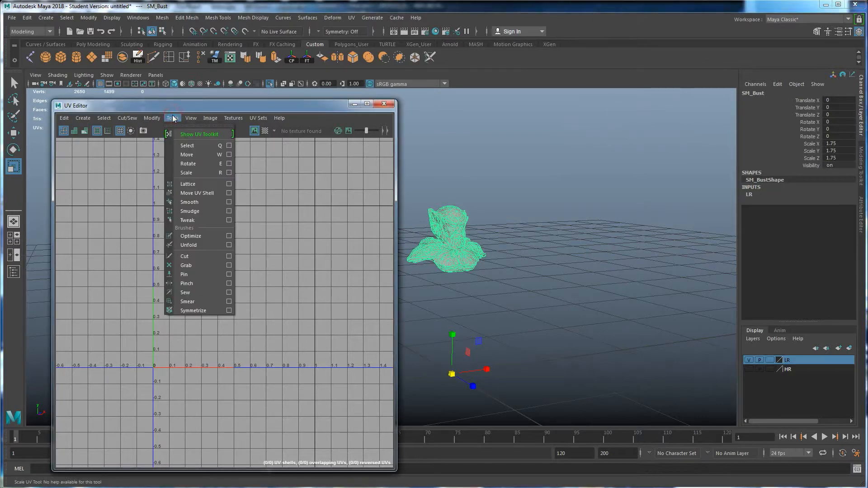
{"action": "left_click", "coordinate": [203, 133]}
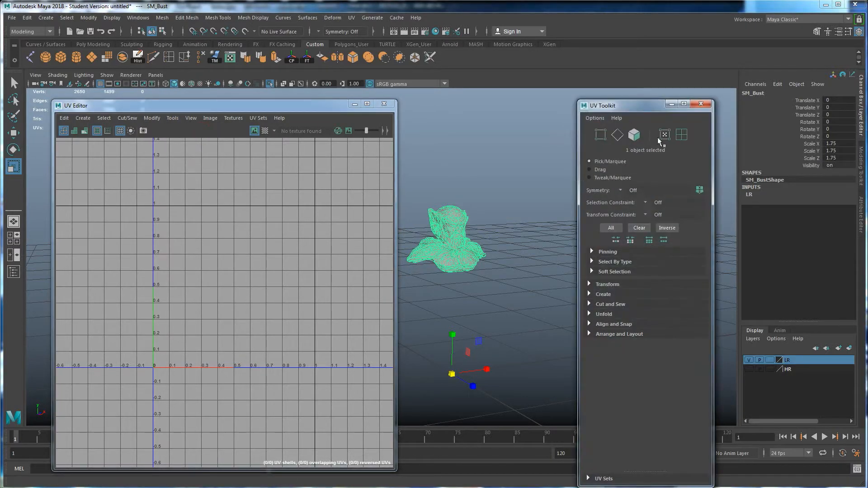
- Create UVs for the SM_Bust mesh with a planar projection
{"action": "left_click", "coordinate": [352, 18]}
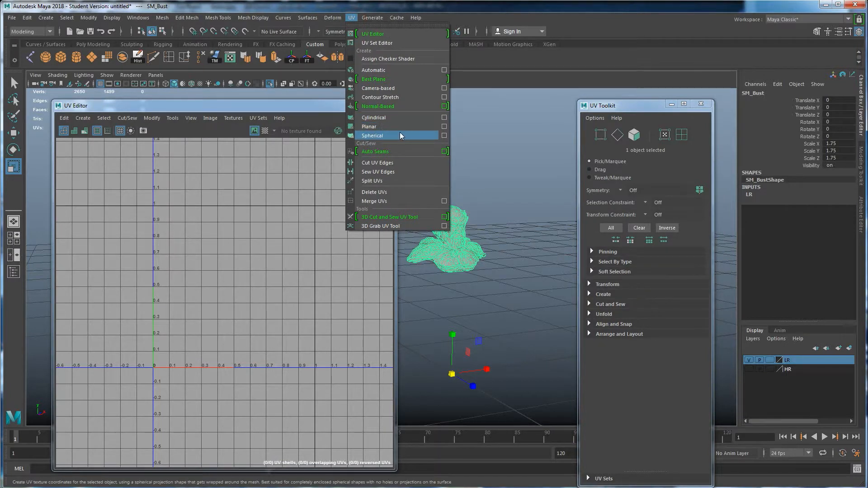
{"action": "left_click", "coordinate": [622, 104]}
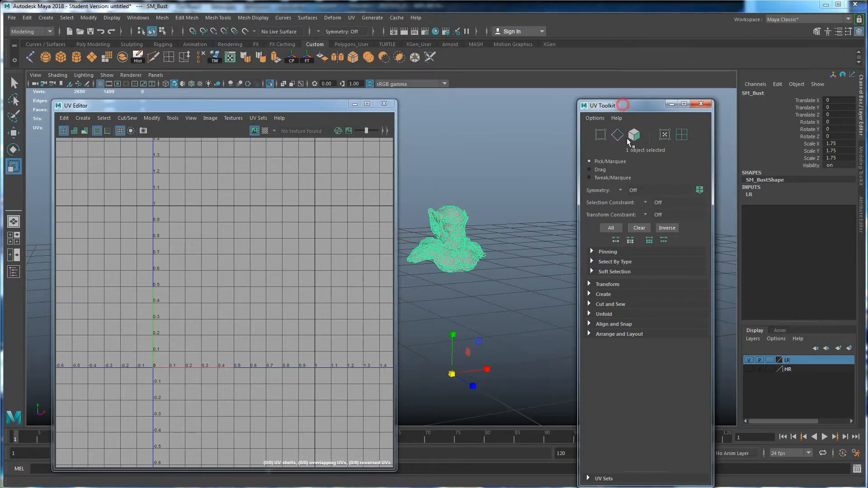
{"action": "left_click", "coordinate": [591, 293]}
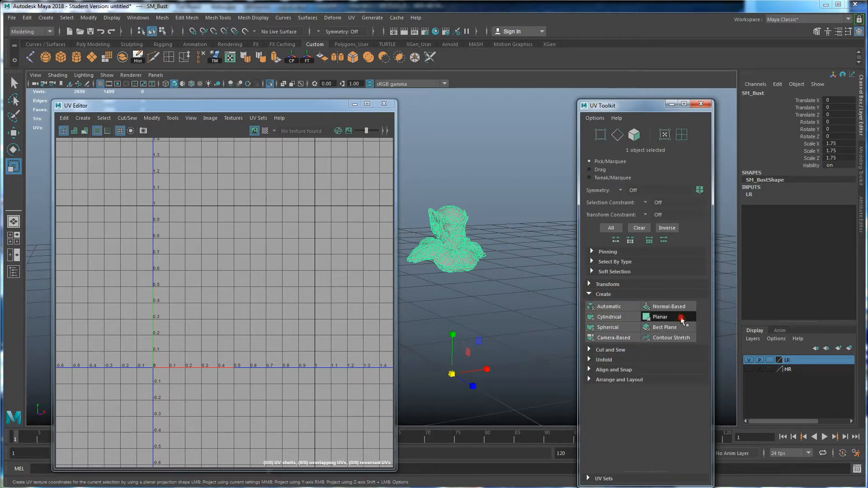
{"action": "left_click", "coordinate": [680, 317]}
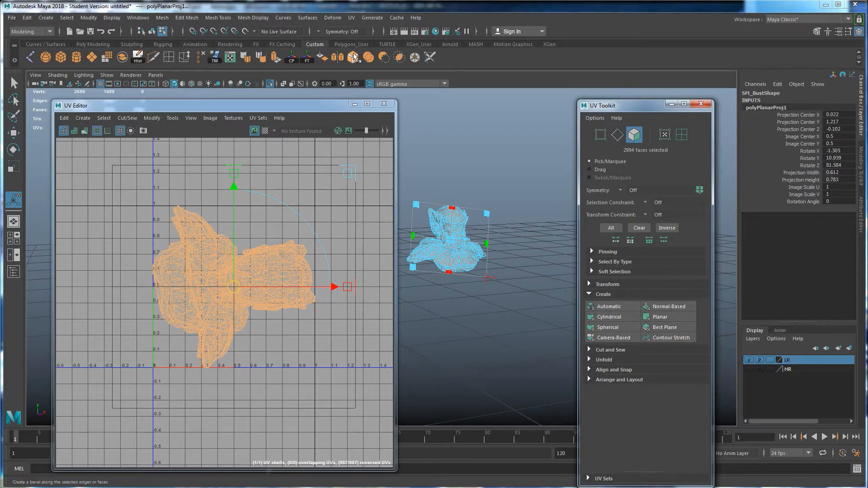
{"action": "left_click", "coordinate": [352, 18]}
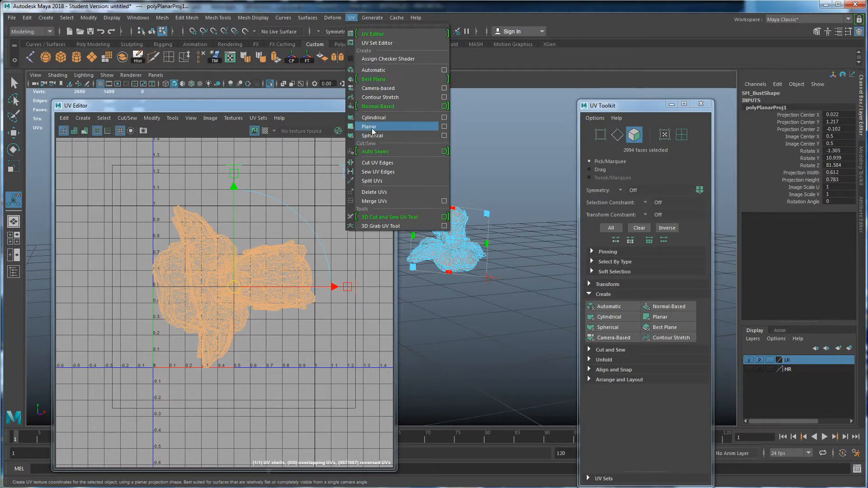
{"action": "left_click", "coordinate": [259, 110]}
- Move the UV Editor clear of the bust, inspect the projection with the checker map shown, and hide the map again
{"action": "middle_click_drag", "start_coordinate": [445, 238], "coordinate": [452, 252], "text": "alt"}
{"action": "right_click_drag", "start_coordinate": [451, 252], "coordinate": [495, 265], "text": "alt"}
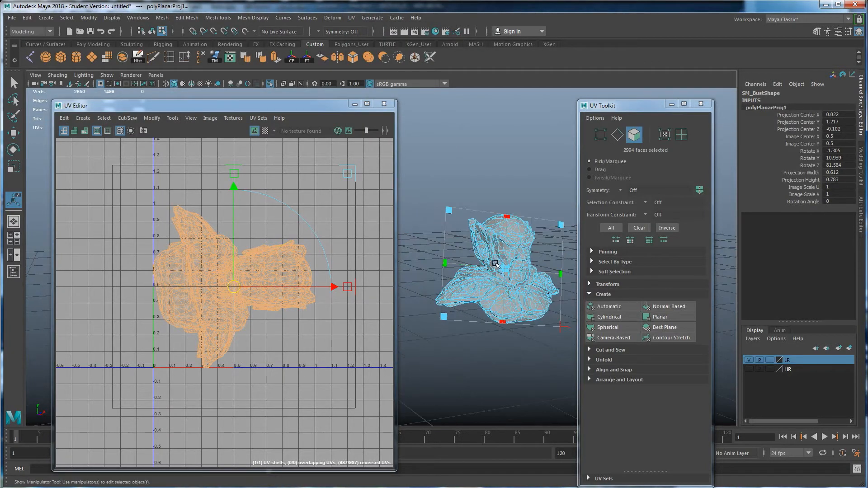
{"action": "middle_click_drag", "start_coordinate": [495, 264], "coordinate": [476, 255], "text": "alt"}
{"action": "left_click_drag", "start_coordinate": [317, 108], "coordinate": [275, 107]}
{"action": "middle_click_drag", "start_coordinate": [503, 233], "coordinate": [470, 222], "text": "alt"}
{"action": "right_click_drag", "start_coordinate": [470, 222], "coordinate": [474, 243], "text": "alt"}
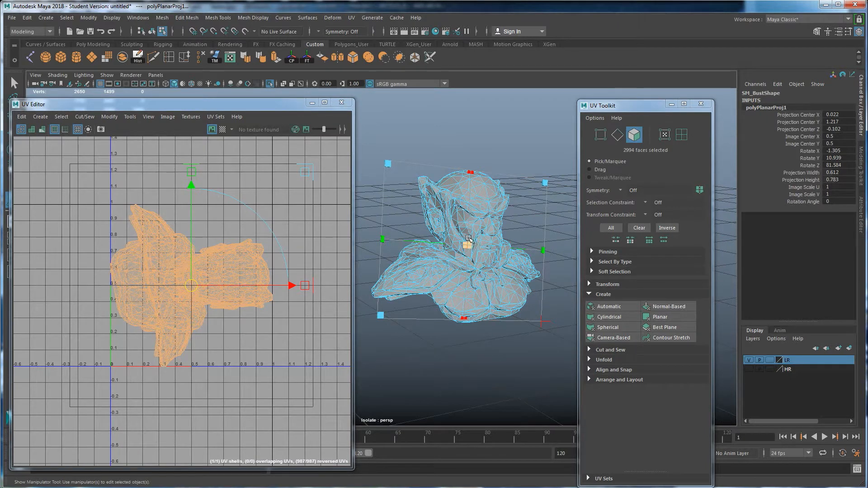
{"action": "left_click", "coordinate": [222, 130]}
{"action": "left_click_drag", "start_coordinate": [425, 270], "coordinate": [489, 241], "text": "alt"}
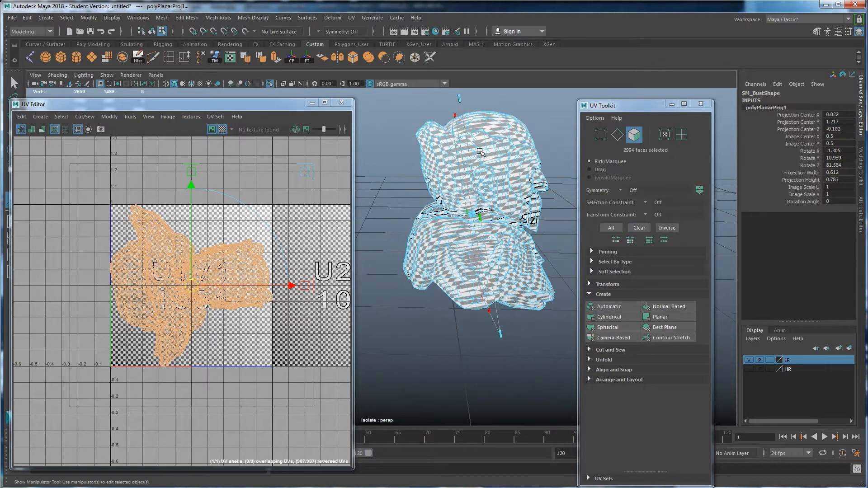
{"action": "left_click_drag", "start_coordinate": [514, 269], "coordinate": [455, 276], "text": "alt"}
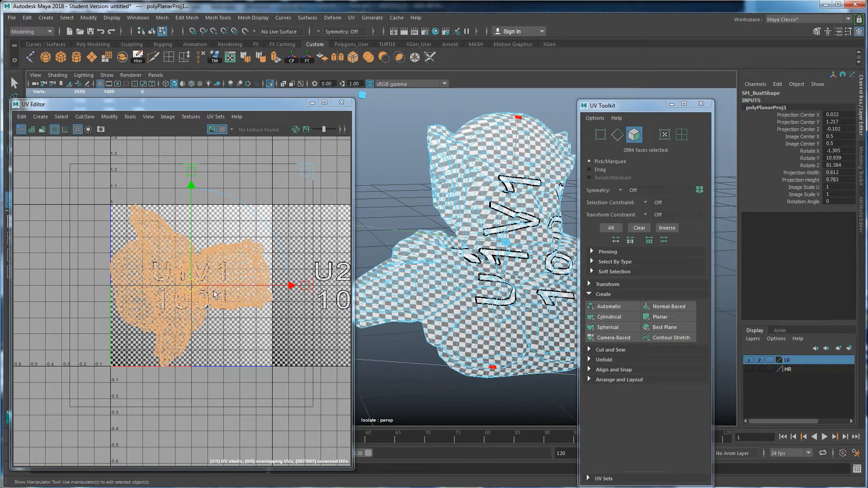
{"action": "left_click", "coordinate": [223, 130]}
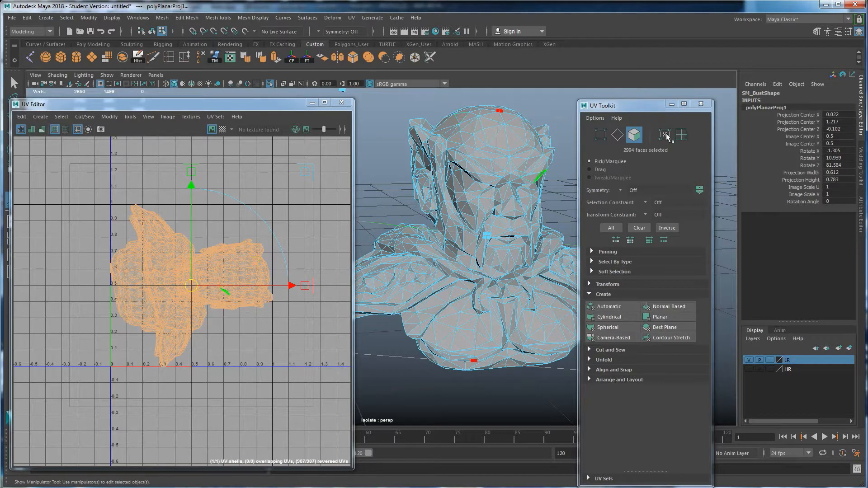
- Close the UV Toolkit and UV Editor, and clear the bust's face selection
{"action": "left_click", "coordinate": [700, 103]}
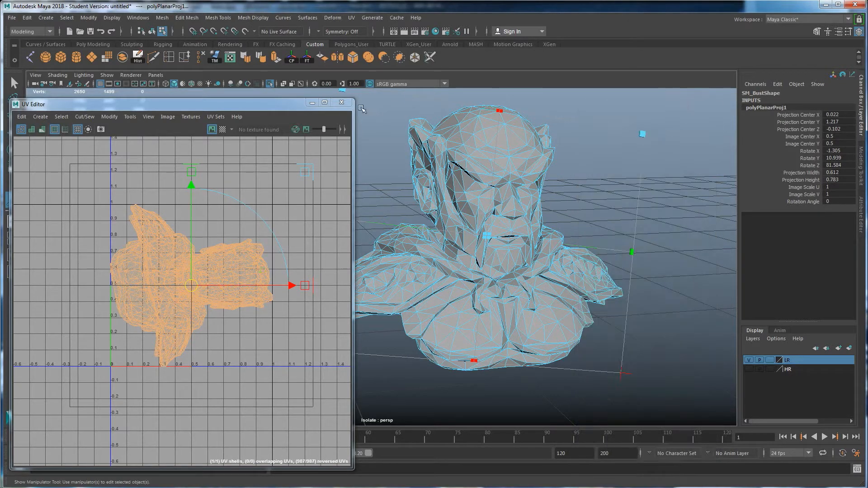
{"action": "left_click", "coordinate": [342, 102]}
{"action": "left_click", "coordinate": [596, 183]}
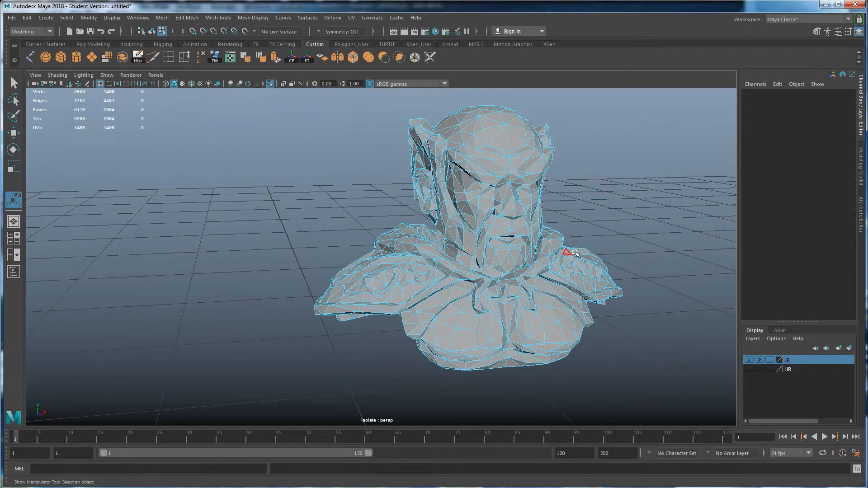
- Return the bust to object mode and activate the 3D Cut and Sew UV Tool on it
{"action": "middle_click_drag", "start_coordinate": [574, 252], "coordinate": [524, 255], "text": "alt"}
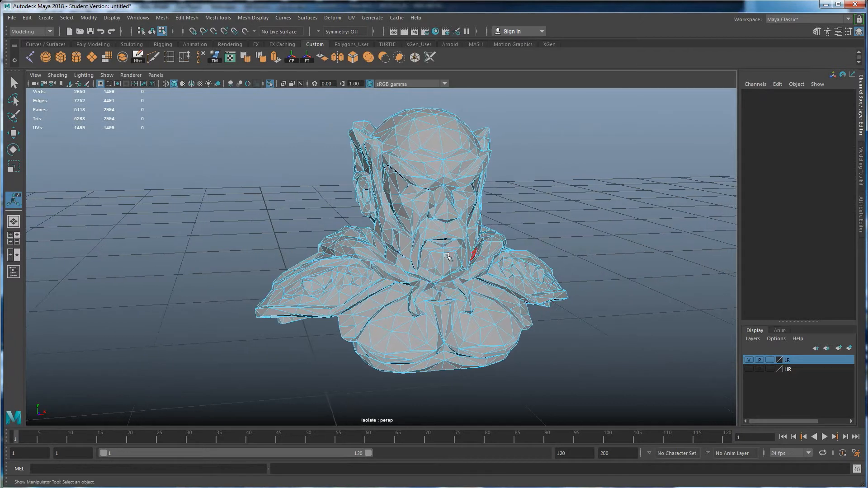
{"action": "right_click_drag", "start_coordinate": [428, 149], "coordinate": [460, 138]}
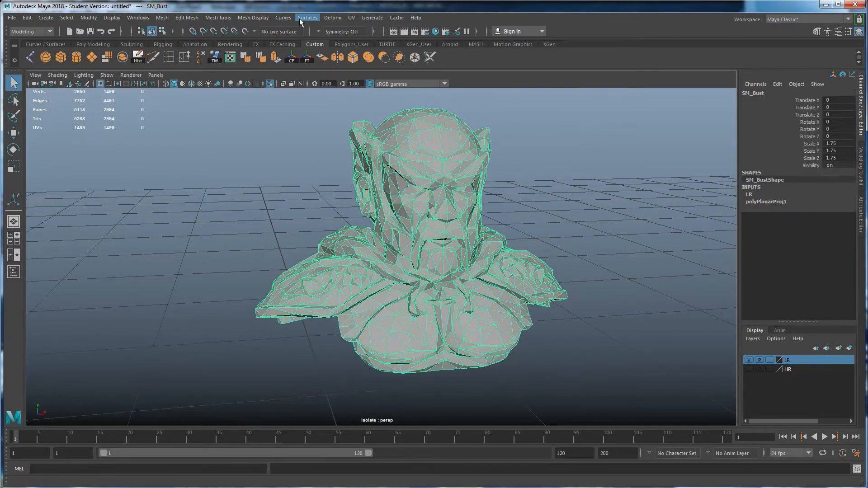
{"action": "left_click", "coordinate": [351, 18]}
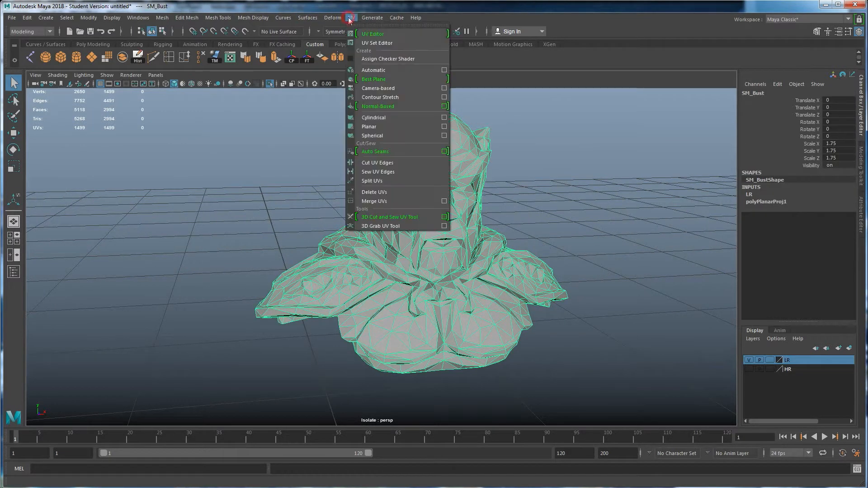
{"action": "left_click", "coordinate": [380, 217]}
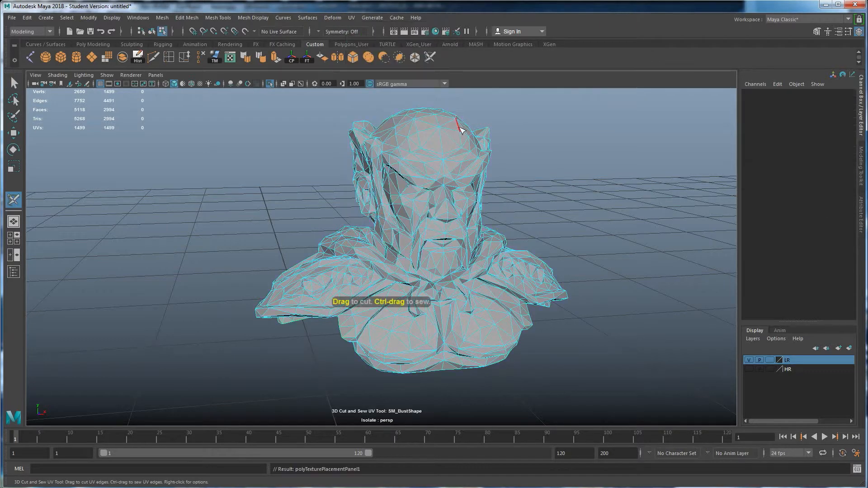
- Examine the bust's face, top of the head, sides and back to judge where UV seams can be cut
{"action": "left_click_drag", "start_coordinate": [412, 235], "coordinate": [448, 263], "text": "alt"}
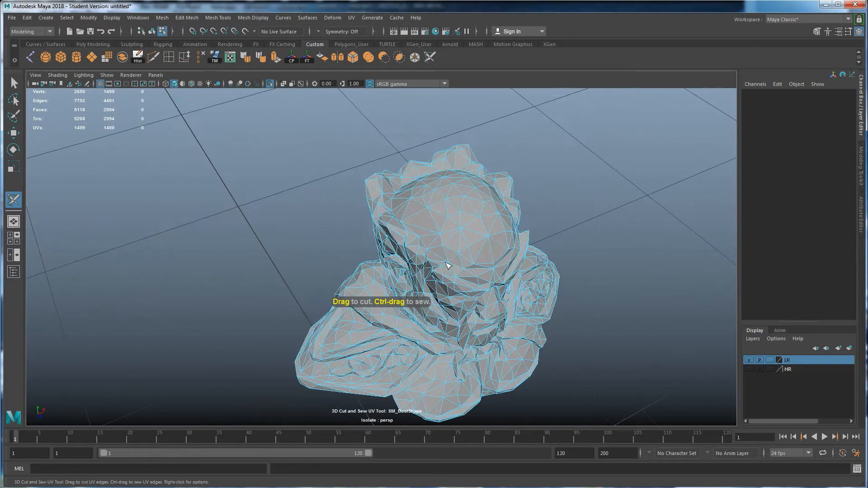
{"action": "scroll", "coordinate": [447, 264], "scroll_direction": "up", "scroll_amount": 5}
{"action": "middle_click_drag", "start_coordinate": [448, 265], "coordinate": [446, 286], "text": "alt"}
{"action": "left_click_drag", "start_coordinate": [446, 286], "coordinate": [393, 272], "text": "alt"}
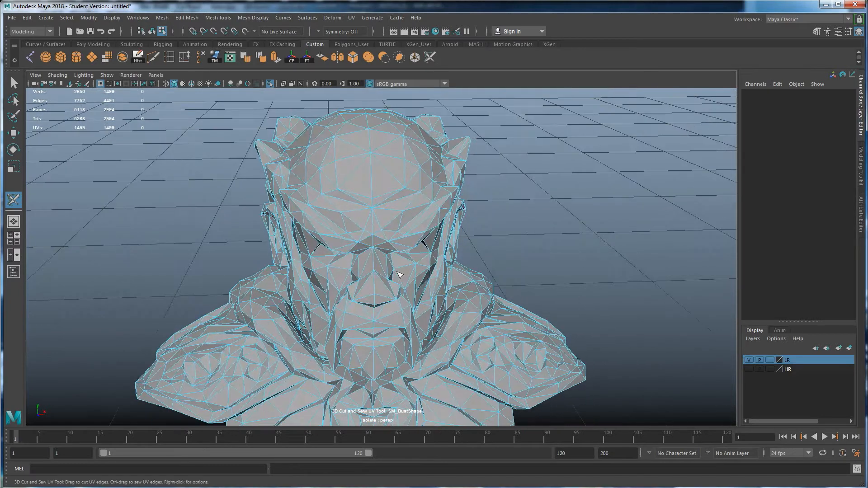
{"action": "scroll", "coordinate": [388, 271], "scroll_direction": "down", "scroll_amount": 4}
{"action": "left_click_drag", "start_coordinate": [415, 241], "coordinate": [414, 243], "text": "alt"}
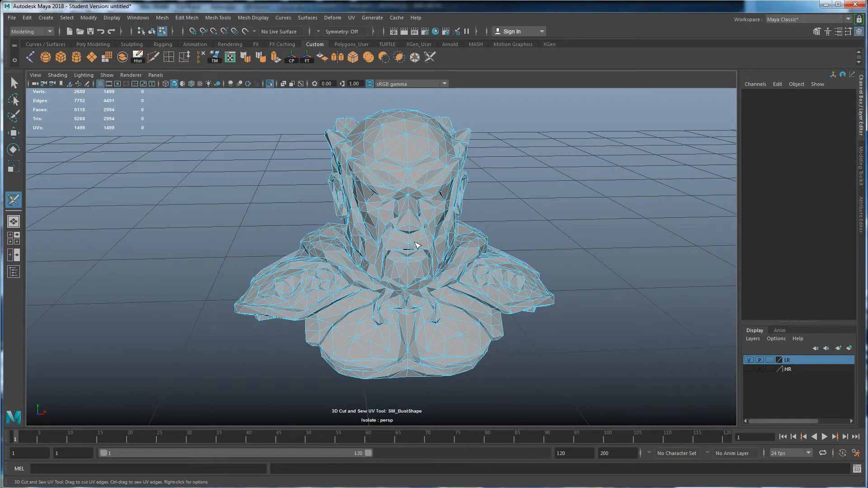
{"action": "left_click_drag", "start_coordinate": [391, 265], "coordinate": [389, 222], "text": "alt"}
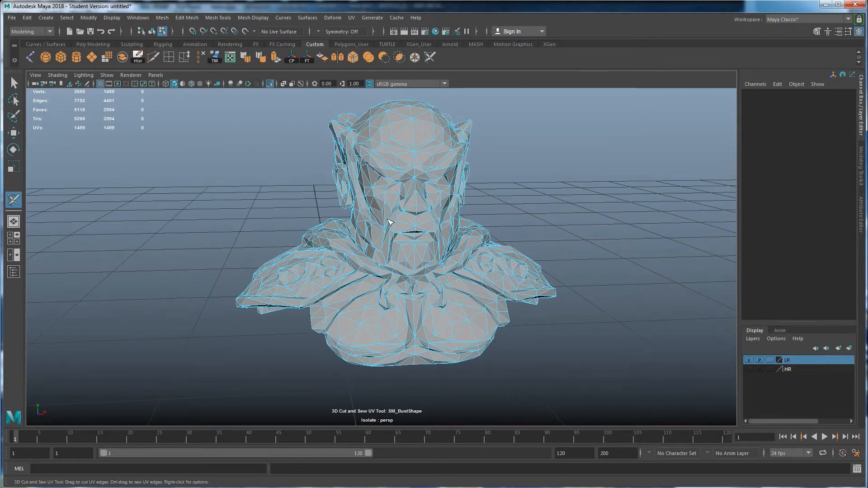
{"action": "left_click_drag", "start_coordinate": [397, 230], "coordinate": [407, 254], "text": "alt"}
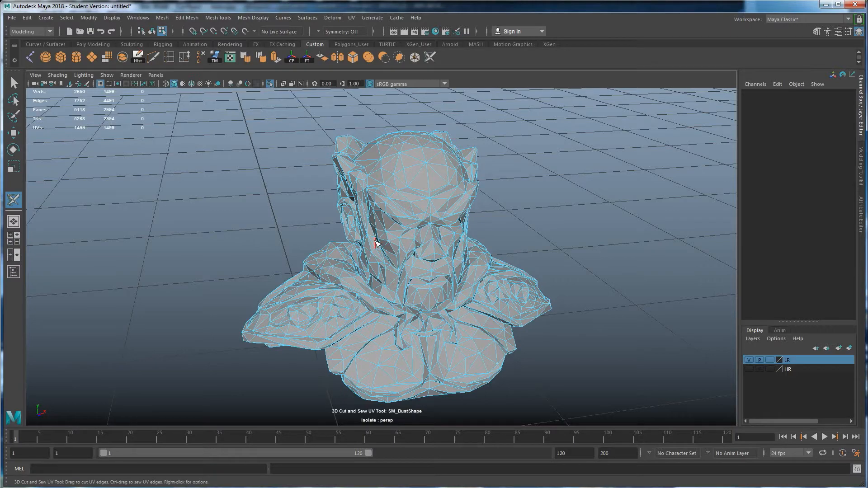
{"action": "left_click_drag", "start_coordinate": [384, 315], "coordinate": [416, 259], "text": "alt"}
{"action": "left_click_drag", "start_coordinate": [493, 240], "coordinate": [465, 188], "text": "alt"}
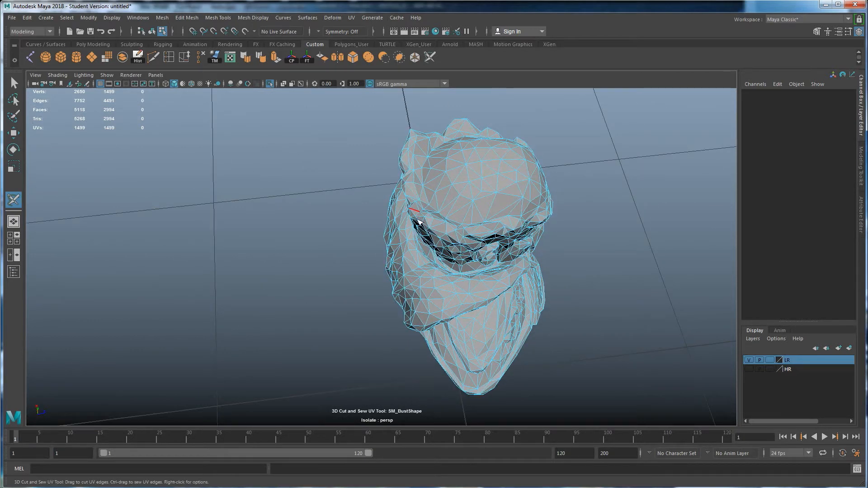
{"action": "left_click_drag", "start_coordinate": [591, 239], "coordinate": [500, 175], "text": "alt"}
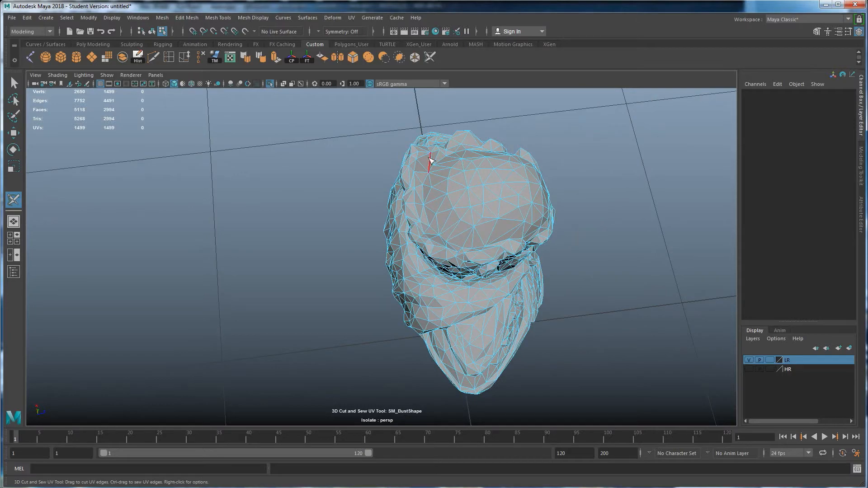
{"action": "left_click_drag", "start_coordinate": [575, 215], "coordinate": [470, 202], "text": "alt"}
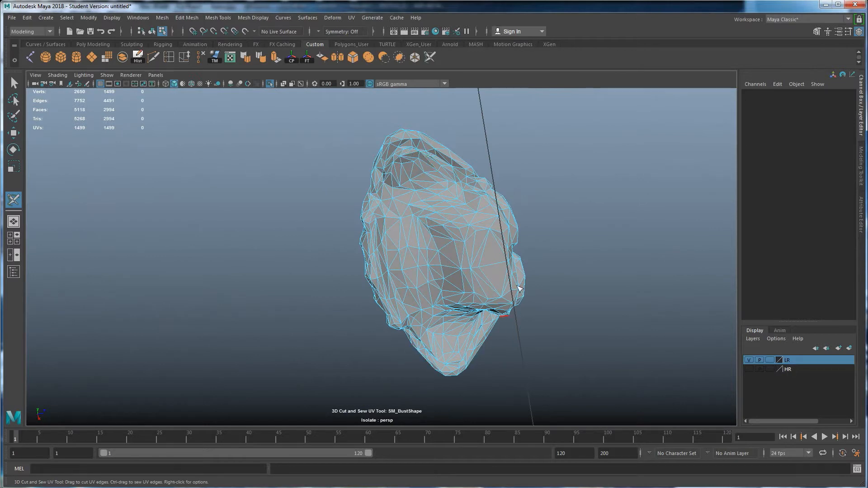
- Cut the first UV seam edges along the centre of the bust's crown, running towards the back of the head
{"action": "left_click_drag", "start_coordinate": [396, 197], "coordinate": [411, 176], "text": "alt"}
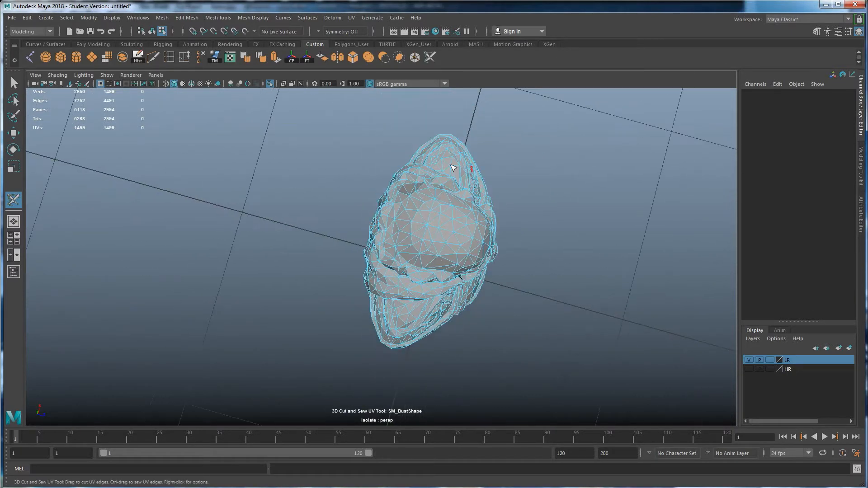
{"action": "left_click_drag", "start_coordinate": [484, 277], "coordinate": [464, 292], "text": "alt"}
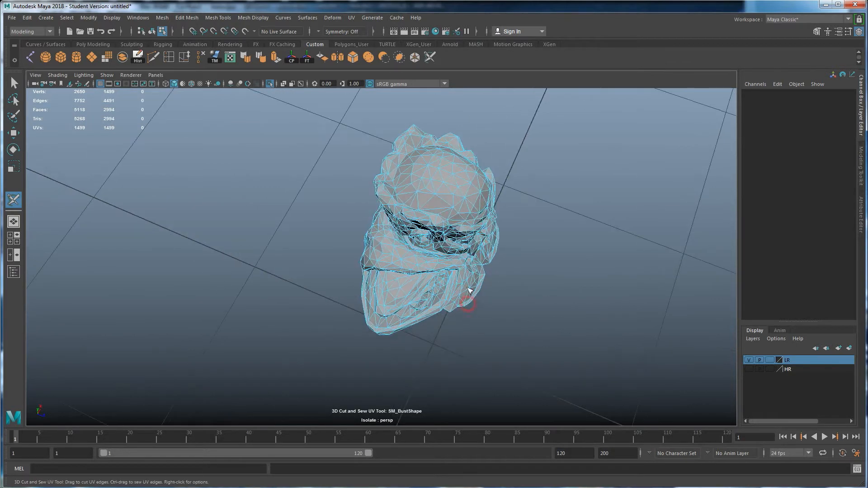
{"action": "left_click_drag", "start_coordinate": [400, 285], "coordinate": [259, 235], "text": "alt"}
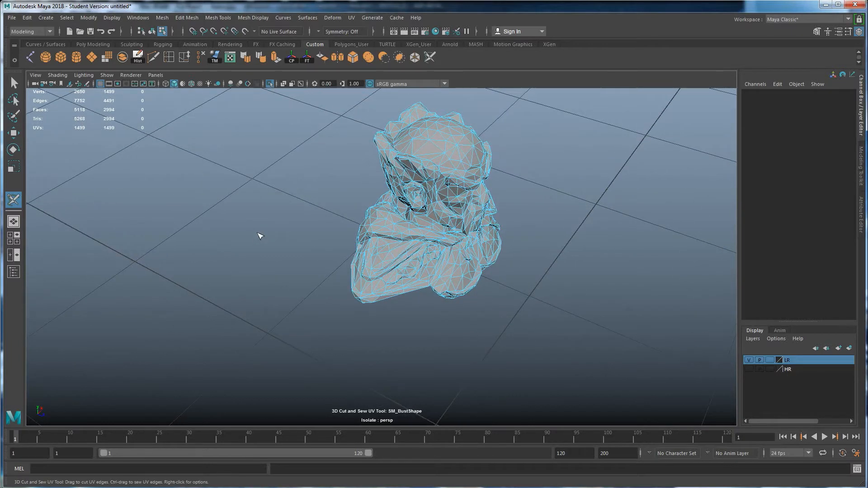
{"action": "left_click_drag", "start_coordinate": [407, 308], "coordinate": [407, 344], "text": "alt"}
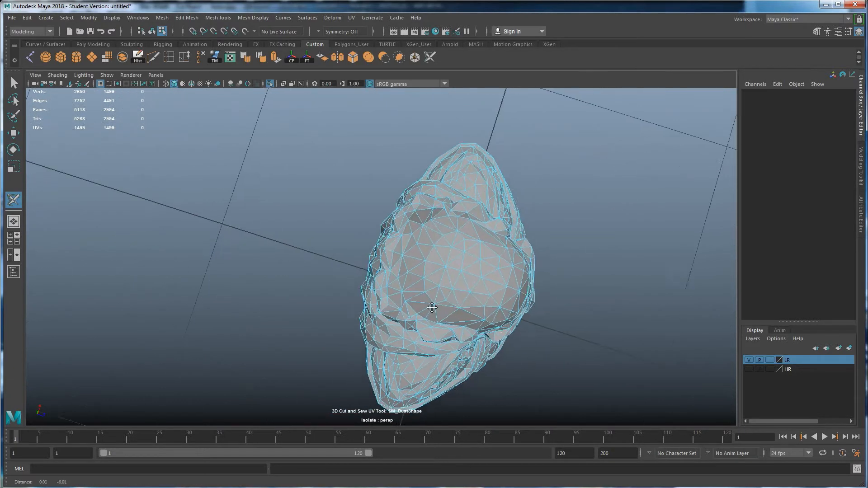
{"action": "right_click_drag", "start_coordinate": [393, 316], "coordinate": [432, 312], "text": "alt"}
{"action": "left_click_drag", "start_coordinate": [433, 314], "coordinate": [466, 256], "text": "alt"}
{"action": "left_click_drag", "start_coordinate": [445, 177], "coordinate": [447, 209], "text": "alt"}
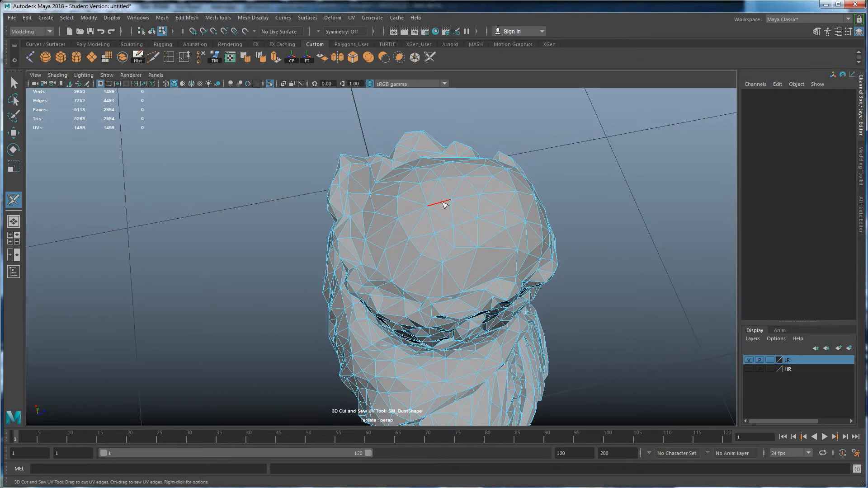
{"action": "mouse_move", "coordinate": [416, 213]}
{"action": "left_mouse_down"}
{"action": "mouse_move", "coordinate": [391, 226]}
{"action": "mouse_move", "coordinate": [397, 219]}
{"action": "left_mouse_up"}
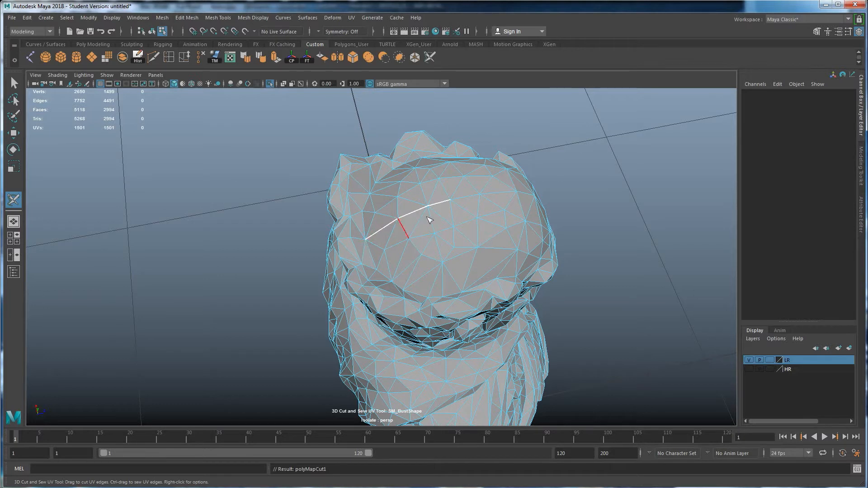
{"action": "left_click", "coordinate": [398, 220]}
{"action": "right_click", "coordinate": [408, 226]}
{"action": "mouse_move", "coordinate": [408, 226]}
{"action": "right_mouse_down"}
{"action": "mouse_move", "coordinate": [416, 202]}
{"action": "mouse_move", "coordinate": [417, 225]}
{"action": "right_mouse_up"}
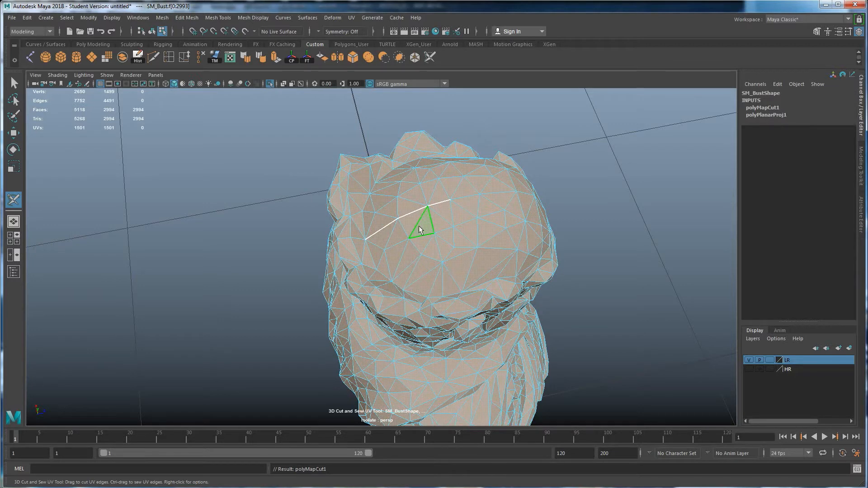
{"action": "right_click_drag", "start_coordinate": [407, 227], "coordinate": [407, 180]}
- Continue the seam from the crown down to the raised rim at the back of the head
{"action": "left_click_drag", "start_coordinate": [418, 250], "coordinate": [442, 253], "text": "alt"}
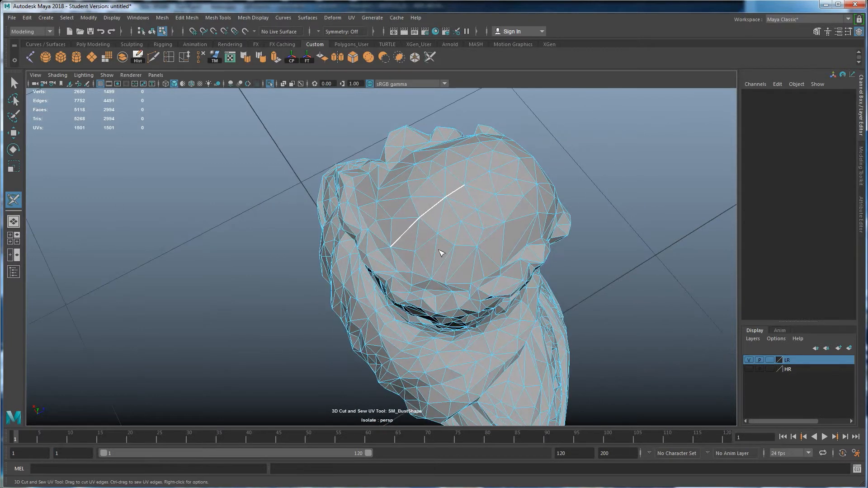
{"action": "right_click_drag", "start_coordinate": [442, 253], "coordinate": [464, 177], "text": "alt"}
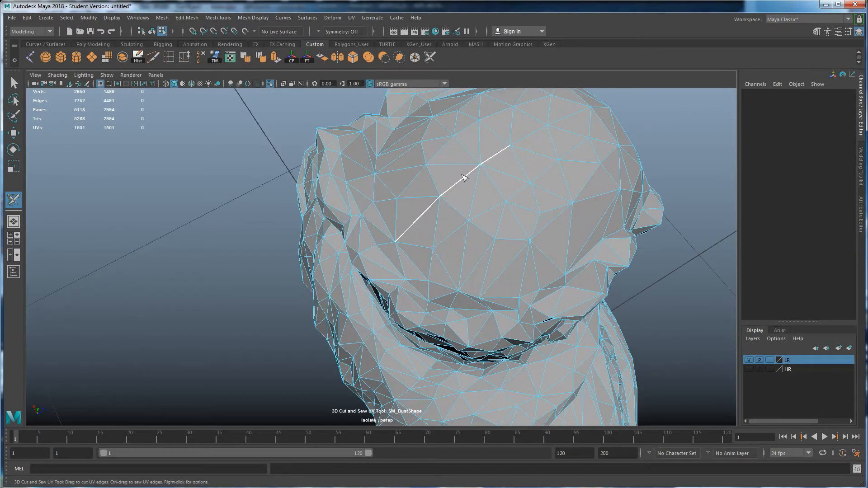
{"action": "left_click", "coordinate": [388, 244]}
{"action": "left_click", "coordinate": [370, 250]}
{"action": "left_click_drag", "start_coordinate": [360, 297], "coordinate": [381, 286], "text": "alt"}
{"action": "left_click", "coordinate": [398, 176]}
{"action": "mouse_move", "coordinate": [420, 219]}
{"action": "left_mouse_down", "text": "alt"}
{"action": "mouse_move", "coordinate": [449, 151]}
{"action": "mouse_move", "coordinate": [458, 208]}
{"action": "left_mouse_up", "text": "alt"}
{"action": "mouse_move", "coordinate": [458, 242]}
{"action": "left_mouse_down"}
{"action": "mouse_move", "coordinate": [485, 253]}
{"action": "mouse_move", "coordinate": [461, 277]}
{"action": "left_mouse_up"}
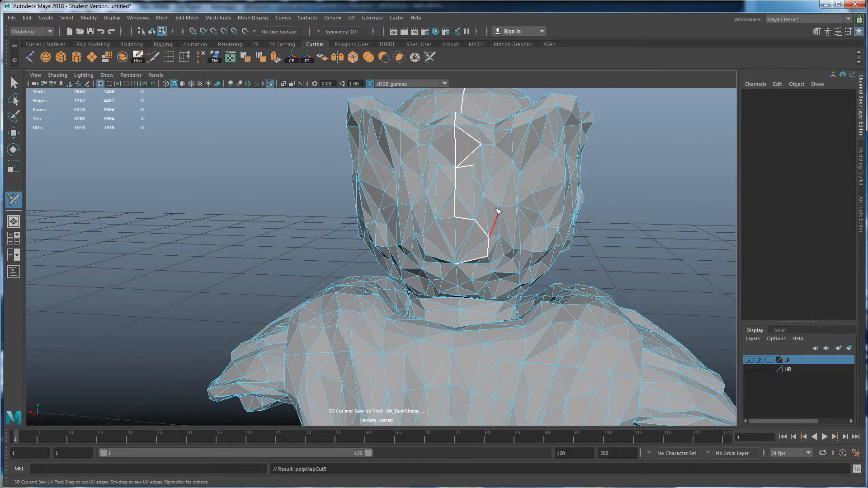
{"action": "key", "text": "ctrl+z"}
{"action": "left_click_drag", "start_coordinate": [477, 202], "coordinate": [485, 200], "text": "alt"}
{"action": "left_click_drag", "start_coordinate": [473, 142], "coordinate": [473, 202]}
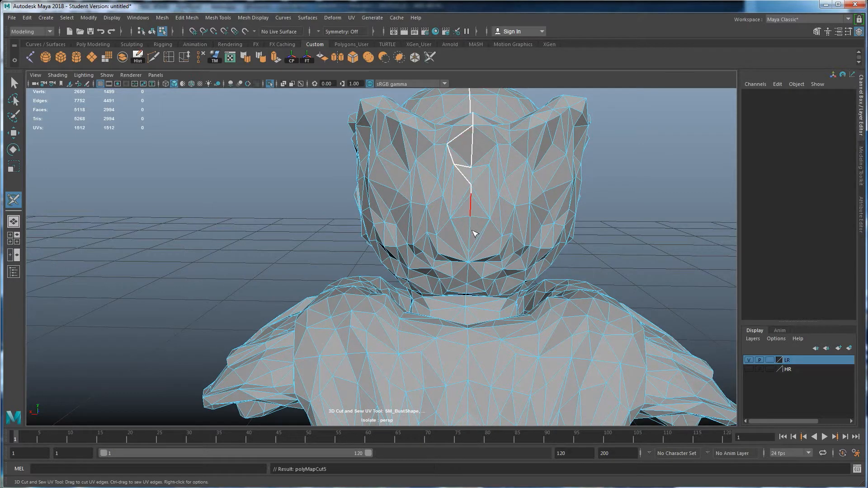
{"action": "key", "text": "ctrl+z"}
- Cut a straight vertical seam down the centre of the back of the head to the nape
{"action": "left_click_drag", "start_coordinate": [475, 167], "coordinate": [468, 282]}
{"action": "middle_click_drag", "start_coordinate": [470, 289], "coordinate": [471, 265], "text": "alt"}
{"action": "left_click_drag", "start_coordinate": [469, 267], "coordinate": [465, 291], "text": "alt"}
{"action": "scroll", "coordinate": [466, 248], "scroll_direction": "up", "scroll_amount": 3}
{"action": "left_click", "coordinate": [500, 233]}
{"action": "left_click", "coordinate": [502, 276]}
{"action": "scroll", "coordinate": [492, 368], "scroll_direction": "down", "scroll_amount": 3}
{"action": "scroll", "coordinate": [473, 287], "scroll_direction": "up", "scroll_amount": 3}
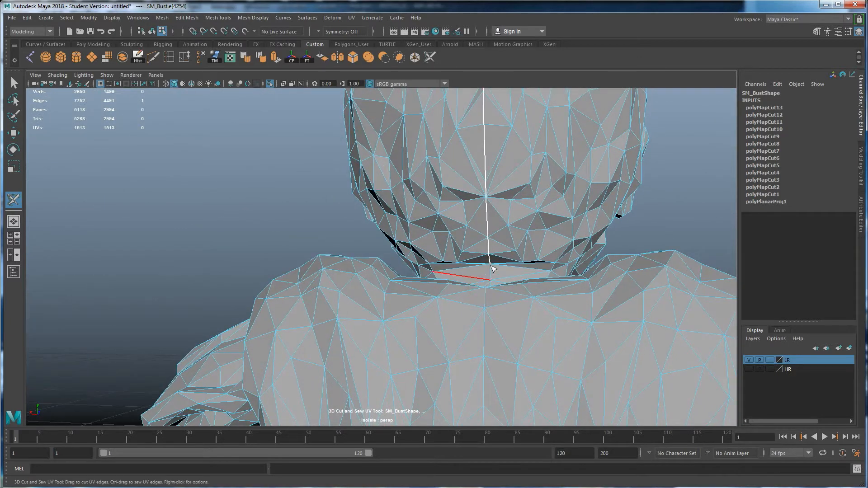
- Extend the centre seam down the back of the neck to where it meets the collar
{"action": "left_click", "coordinate": [490, 272]}
{"action": "left_click_drag", "start_coordinate": [497, 272], "coordinate": [473, 273], "text": "alt"}
{"action": "left_click", "coordinate": [493, 305]}
{"action": "left_click_drag", "start_coordinate": [470, 318], "coordinate": [513, 283], "text": "alt"}
{"action": "scroll", "coordinate": [489, 310], "scroll_direction": "down", "scroll_amount": 4}
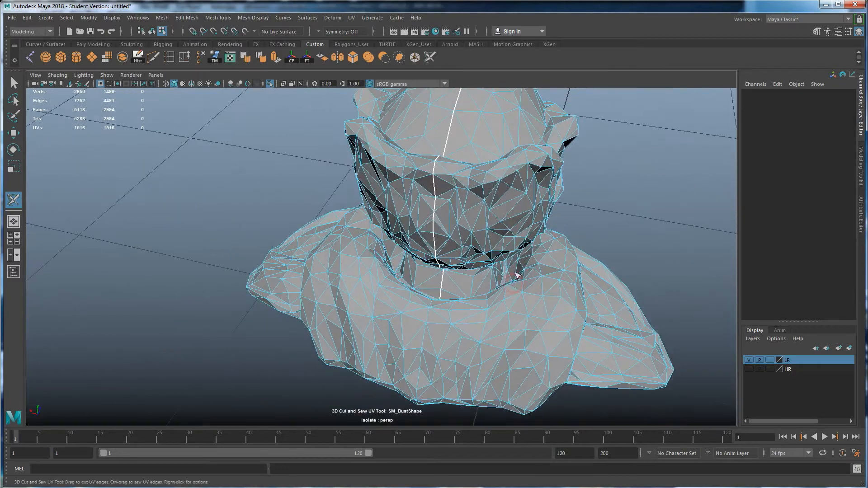
- Examine the new seam from behind and above, and check the face and sides of the head for further seam placement
{"action": "middle_click_drag", "start_coordinate": [515, 274], "coordinate": [497, 326], "text": "alt"}
{"action": "right_click_drag", "start_coordinate": [497, 327], "coordinate": [500, 312], "text": "alt"}
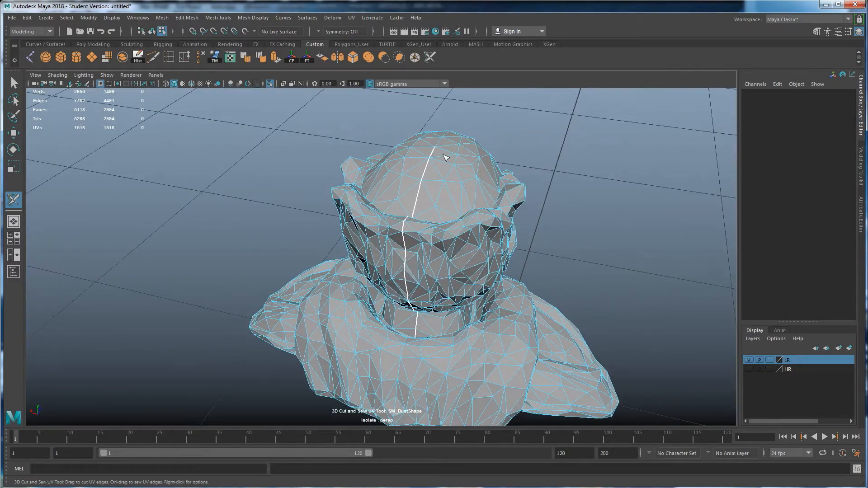
{"action": "left_click_drag", "start_coordinate": [417, 255], "coordinate": [461, 250], "text": "alt"}
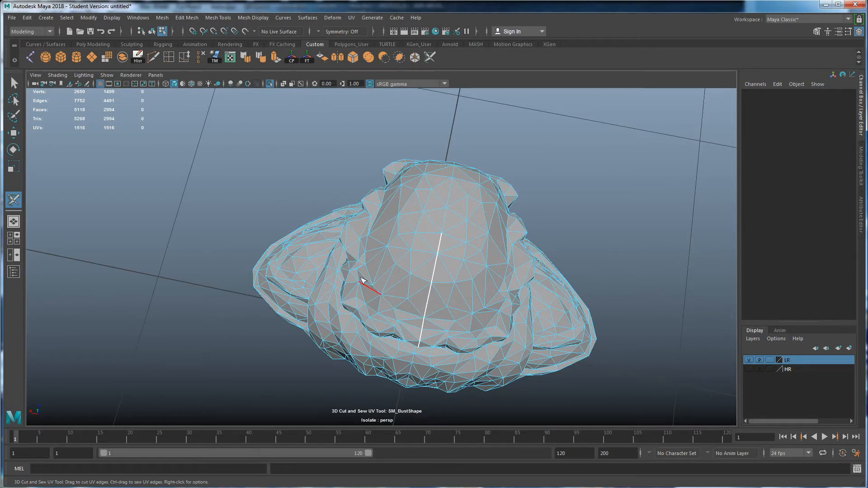
{"action": "left_click_drag", "start_coordinate": [384, 288], "coordinate": [376, 251], "text": "alt"}
{"action": "left_click_drag", "start_coordinate": [378, 176], "coordinate": [374, 199], "text": "alt"}
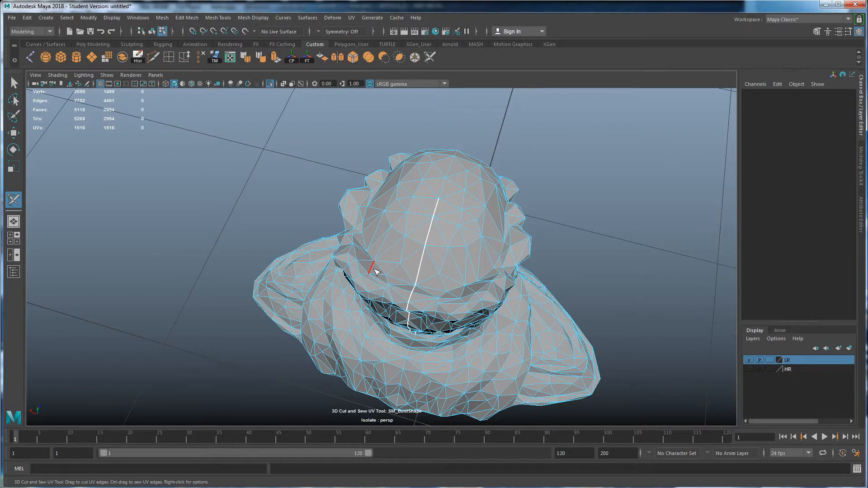
{"action": "left_click_drag", "start_coordinate": [375, 271], "coordinate": [439, 182], "text": "alt"}
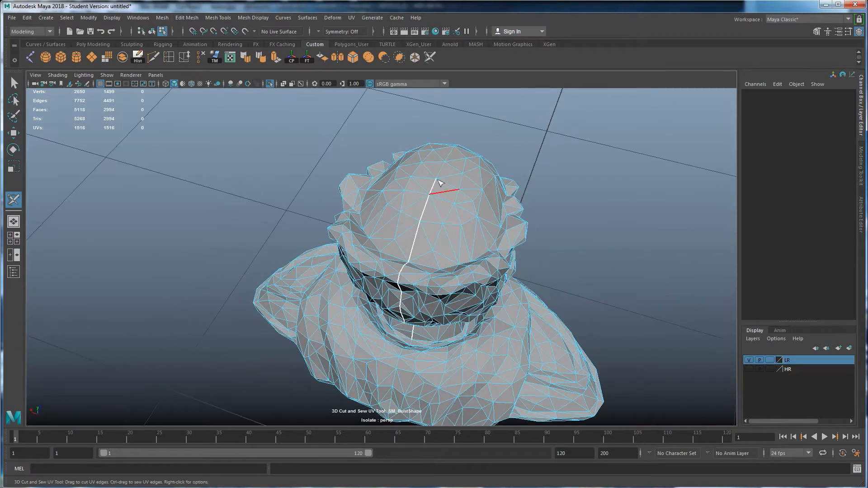
{"action": "left_click_drag", "start_coordinate": [425, 216], "coordinate": [330, 148], "text": "alt"}
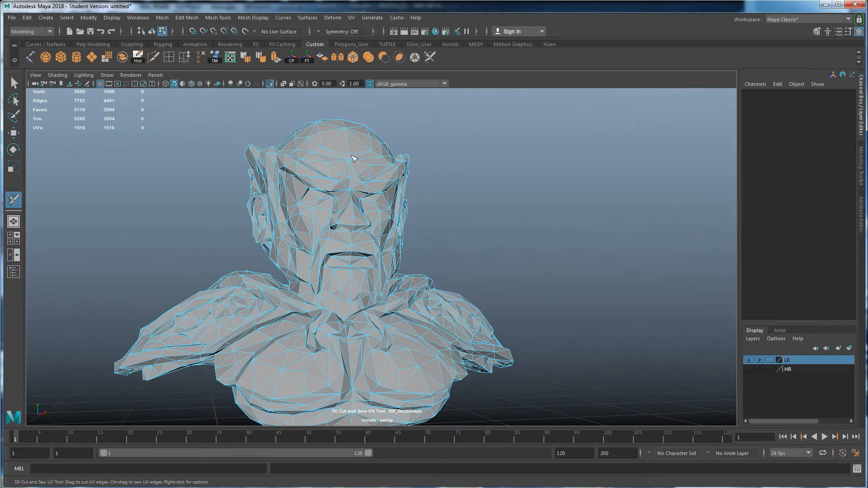
{"action": "left_click_drag", "start_coordinate": [350, 178], "coordinate": [441, 194], "text": "alt"}
{"action": "left_click_drag", "start_coordinate": [385, 278], "coordinate": [420, 349], "text": "alt"}
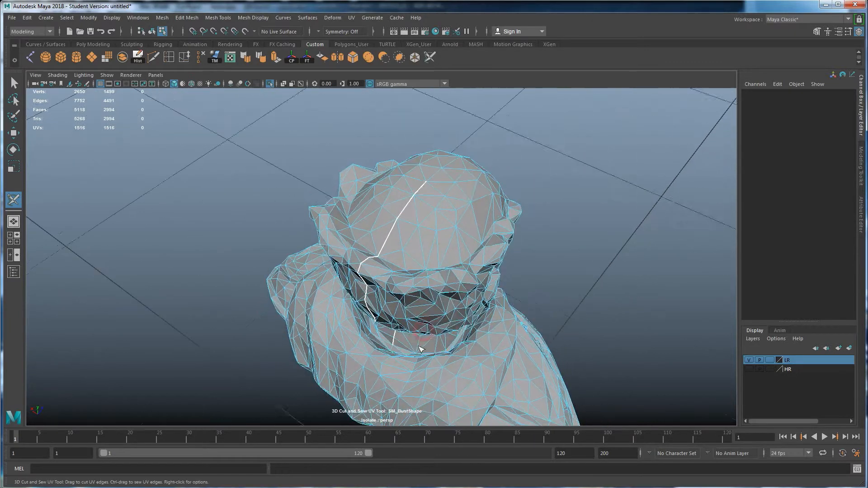
- Start a horizontal seam around the base of the neck from the lower end of the centre seam
{"action": "middle_click_drag", "start_coordinate": [420, 349], "coordinate": [427, 294], "text": "alt"}
{"action": "right_click_drag", "start_coordinate": [426, 294], "coordinate": [425, 318], "text": "alt"}
{"action": "left_click_drag", "start_coordinate": [425, 318], "coordinate": [401, 320], "text": "alt"}
{"action": "right_click_drag", "start_coordinate": [400, 320], "coordinate": [413, 333], "text": "alt"}
{"action": "left_click_drag", "start_coordinate": [433, 331], "coordinate": [496, 352]}
{"action": "left_click", "coordinate": [415, 310]}
{"action": "left_click_drag", "start_coordinate": [414, 309], "coordinate": [397, 299], "text": "alt"}
{"action": "left_click", "coordinate": [385, 273]}
- Continue the neck-base seam edge by edge across the back of the neck and around its side
{"action": "left_click_drag", "start_coordinate": [624, 344], "coordinate": [520, 323], "text": "alt"}
{"action": "middle_click_drag", "start_coordinate": [520, 323], "coordinate": [498, 290], "text": "alt"}
{"action": "left_click_drag", "start_coordinate": [498, 290], "coordinate": [400, 309], "text": "alt"}
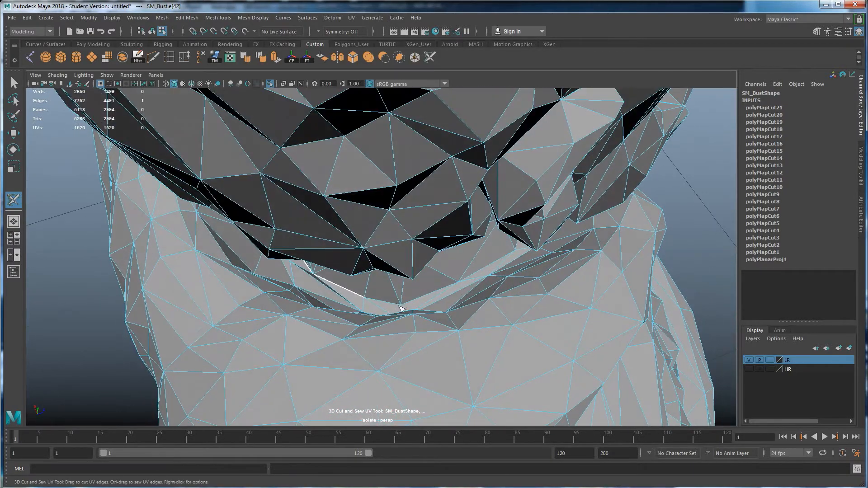
{"action": "left_click", "coordinate": [428, 297]}
{"action": "left_click", "coordinate": [472, 277]}
{"action": "left_click_drag", "start_coordinate": [473, 276], "coordinate": [335, 243], "text": "alt"}
{"action": "left_click", "coordinate": [407, 286]}
{"action": "left_click", "coordinate": [408, 265]}
- Extend the neck seam forward through the tight fold between the neck and the collar
{"action": "scroll", "coordinate": [435, 291], "scroll_direction": "down", "scroll_amount": 5}
{"action": "left_click_drag", "start_coordinate": [385, 282], "coordinate": [505, 322], "text": "alt"}
{"action": "scroll", "coordinate": [488, 293], "scroll_direction": "up", "scroll_amount": 4}
{"action": "scroll", "coordinate": [504, 322], "scroll_direction": "up", "scroll_amount": 5}
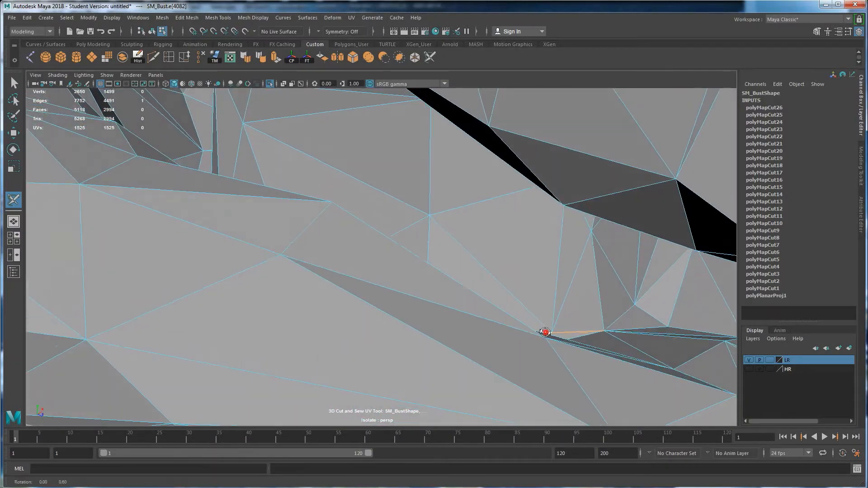
{"action": "left_click", "coordinate": [644, 330]}
{"action": "left_click", "coordinate": [668, 312]}
- Cut the remaining neck edges beneath the jaw and chin to close the seam loop, undoing a stray cut
{"action": "scroll", "coordinate": [669, 310], "scroll_direction": "down", "scroll_amount": 5}
{"action": "left_click_drag", "start_coordinate": [639, 310], "coordinate": [314, 320], "text": "alt"}
{"action": "left_click", "coordinate": [341, 303]}
{"action": "key", "text": "ctrl+z"}
{"action": "left_click_drag", "start_coordinate": [271, 281], "coordinate": [260, 258], "text": "alt"}
{"action": "left_click", "coordinate": [266, 255]}
{"action": "left_click", "coordinate": [289, 270]}
{"action": "left_click_drag", "start_coordinate": [302, 287], "coordinate": [313, 311], "text": "alt"}
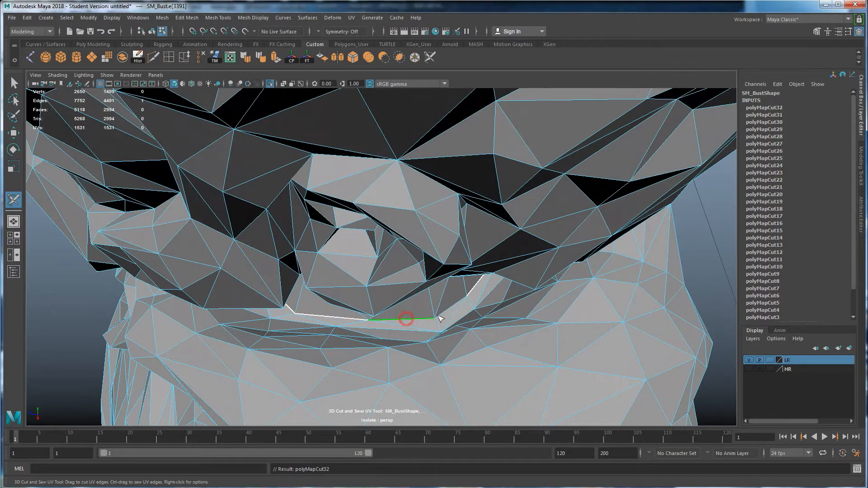
{"action": "left_click_drag", "start_coordinate": [435, 328], "coordinate": [430, 243], "text": "alt"}
{"action": "right_click_drag", "start_coordinate": [430, 243], "coordinate": [380, 257], "text": "alt"}
{"action": "left_click_drag", "start_coordinate": [379, 258], "coordinate": [416, 250], "text": "alt"}
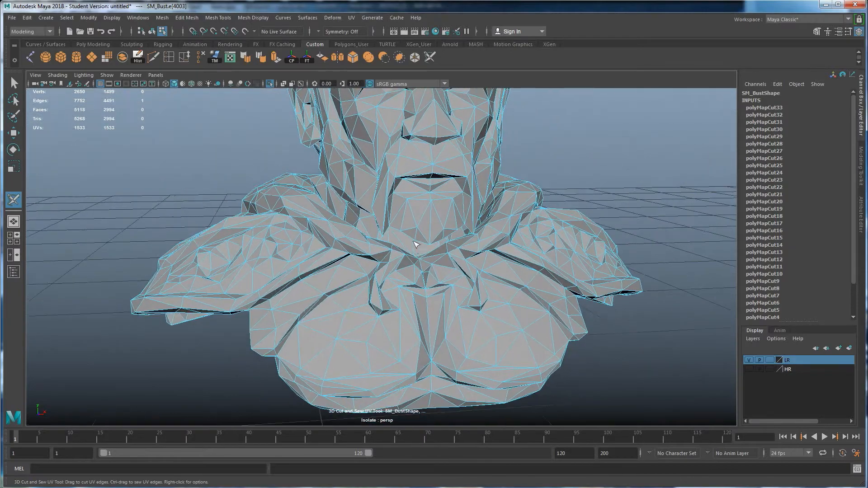
- Open the UV Editor and check that the head and body are split along the neck seam
{"action": "right_click_drag", "start_coordinate": [417, 250], "coordinate": [395, 190], "text": "alt"}
{"action": "middle_click_drag", "start_coordinate": [396, 189], "coordinate": [397, 256], "text": "alt"}
{"action": "left_click_drag", "start_coordinate": [396, 256], "coordinate": [491, 281], "text": "alt"}
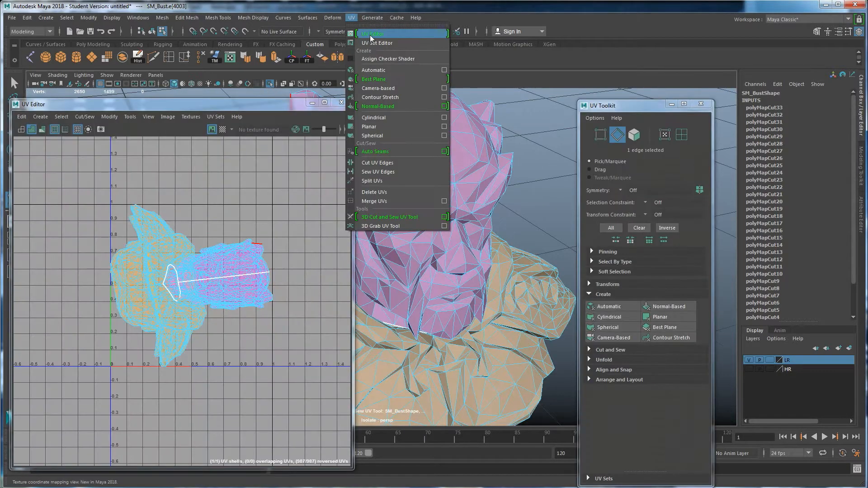
{"action": "left_click", "coordinate": [454, 205]}
{"action": "left_click_drag", "start_coordinate": [454, 205], "coordinate": [407, 217], "text": "alt"}
{"action": "right_click_drag", "start_coordinate": [406, 217], "coordinate": [451, 247], "text": "alt"}
{"action": "middle_click_drag", "start_coordinate": [451, 247], "coordinate": [416, 268], "text": "alt"}
{"action": "left_click_drag", "start_coordinate": [417, 268], "coordinate": [440, 261], "text": "alt"}
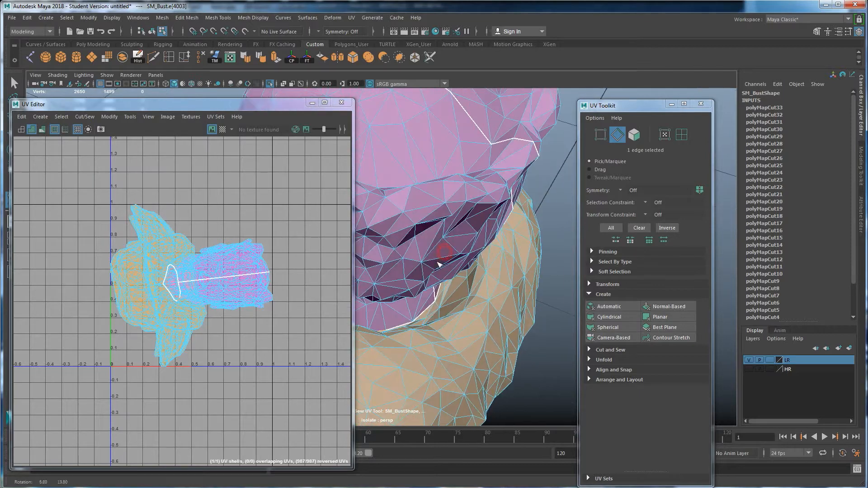
- Undo the last neck cut to compare the shell colouring, and redo it
{"action": "key", "text": "ctrl+z"}
{"action": "left_click_drag", "start_coordinate": [431, 324], "coordinate": [471, 334], "text": "alt"}
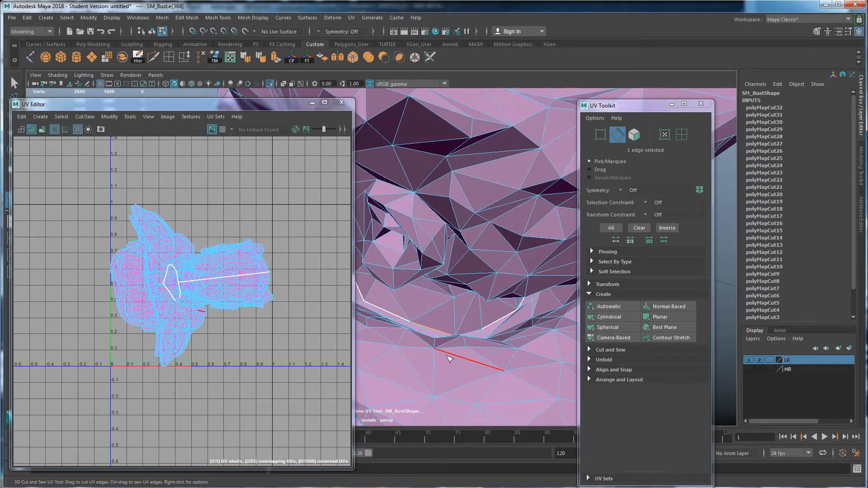
{"action": "scroll", "coordinate": [449, 358], "scroll_direction": "down", "scroll_amount": 4}
{"action": "middle_click_drag", "start_coordinate": [451, 354], "coordinate": [458, 320], "text": "alt"}
{"action": "key", "text": "ctrl+y"}
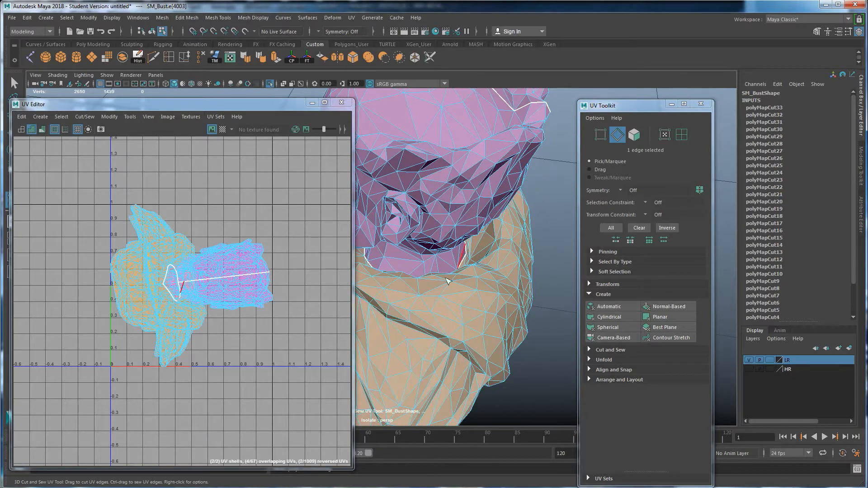
- Inspect the boundary between the head and body shells around the back and side of the bust
{"action": "left_click_drag", "start_coordinate": [445, 293], "coordinate": [420, 300], "text": "alt"}
{"action": "left_click_drag", "start_coordinate": [506, 220], "coordinate": [494, 189], "text": "alt"}
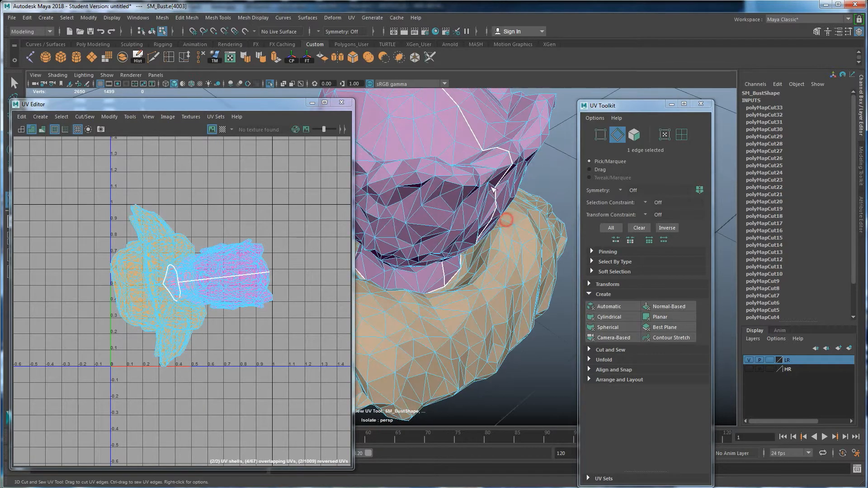
{"action": "scroll", "coordinate": [447, 287], "scroll_direction": "down", "scroll_amount": 3}
{"action": "left_click_drag", "start_coordinate": [447, 287], "coordinate": [541, 211], "text": "alt"}
{"action": "middle_click_drag", "start_coordinate": [439, 218], "coordinate": [509, 246], "text": "alt"}
{"action": "left_click_drag", "start_coordinate": [476, 254], "coordinate": [549, 221], "text": "alt"}
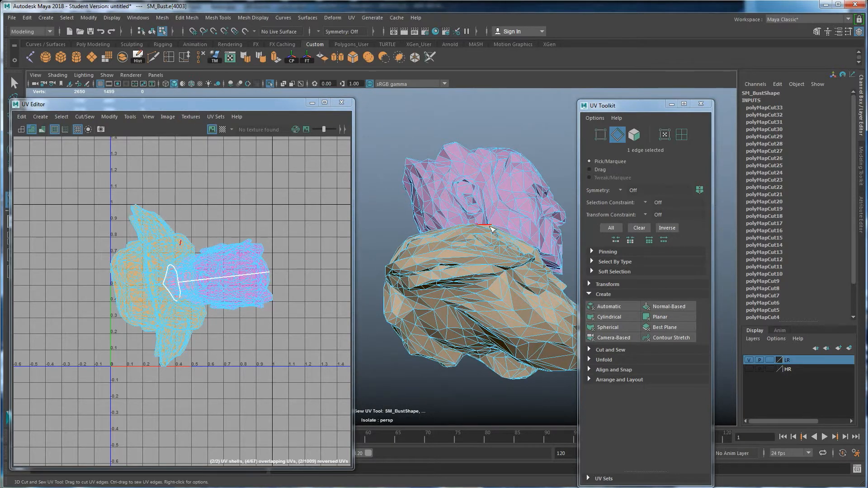
- Switch the UV shading to red and blue, inspect the deselected bust, and restore the separate colour per shell
{"action": "left_click", "coordinate": [32, 130]}
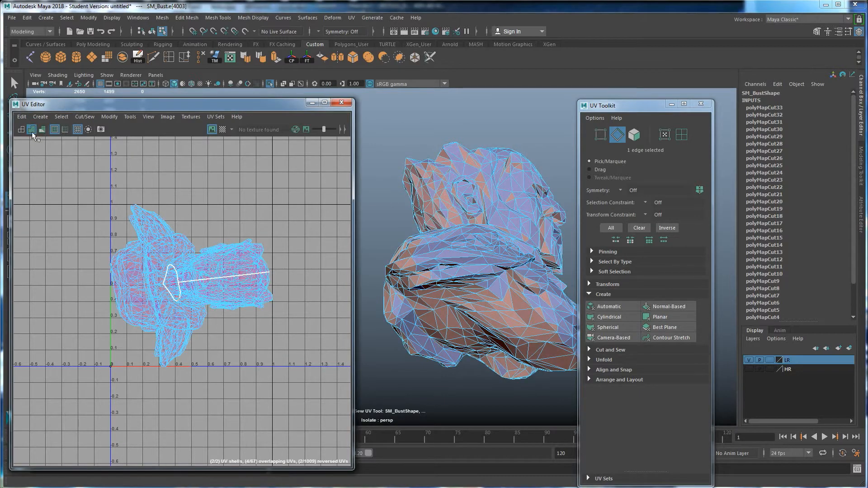
{"action": "left_click", "coordinate": [379, 219]}
{"action": "left_click_drag", "start_coordinate": [398, 223], "coordinate": [430, 183], "text": "alt"}
{"action": "left_click_drag", "start_coordinate": [489, 212], "coordinate": [522, 272], "text": "alt"}
{"action": "left_click_drag", "start_coordinate": [479, 250], "coordinate": [465, 256], "text": "alt"}
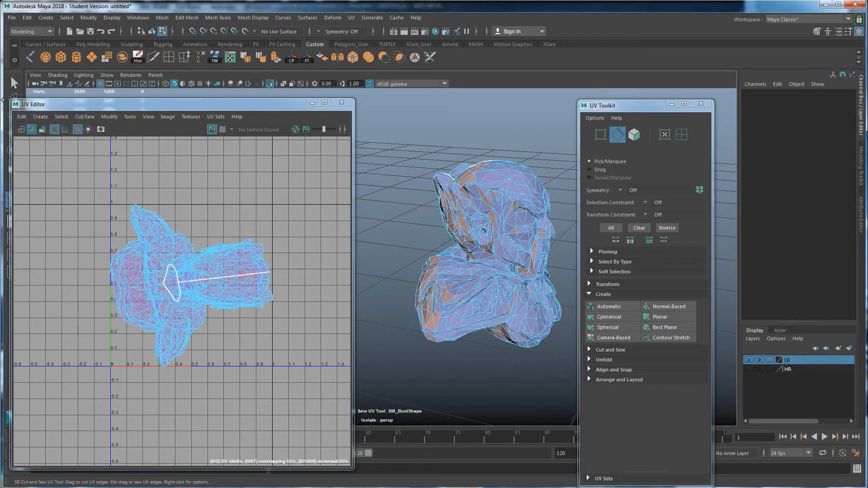
{"action": "right_click", "coordinate": [31, 130]}
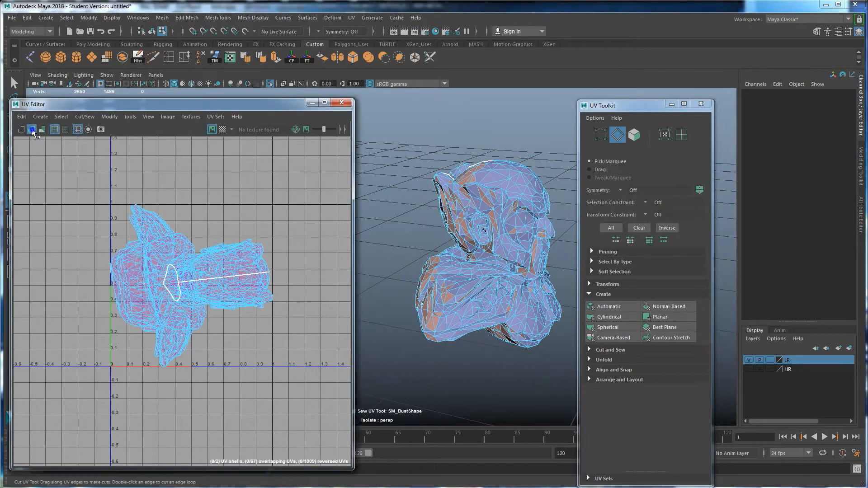
{"action": "left_click_drag", "start_coordinate": [473, 267], "coordinate": [480, 259], "text": "alt"}
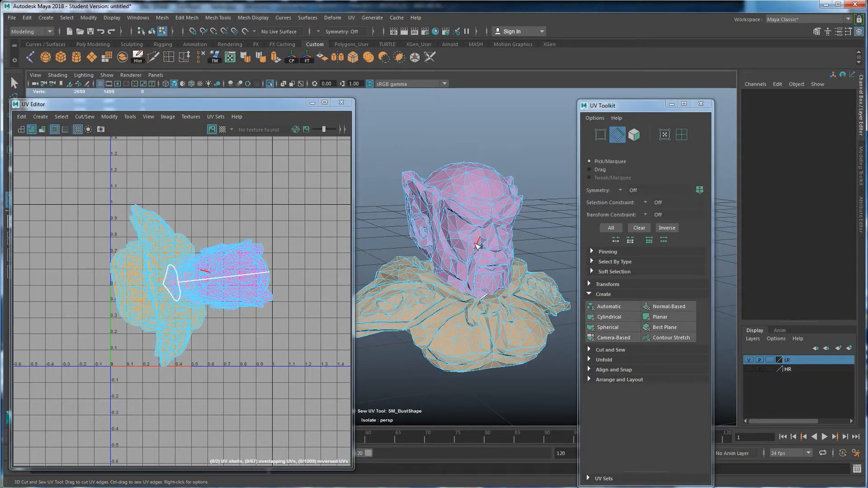
- Move the UV Editor clear of the bust and examine the head seam and the neck seam beneath the chin
{"action": "left_click_drag", "start_coordinate": [266, 105], "coordinate": [156, 117]}
{"action": "scroll", "coordinate": [417, 264], "scroll_direction": "up", "scroll_amount": 3}
{"action": "left_click_drag", "start_coordinate": [416, 173], "coordinate": [500, 283], "text": "alt"}
{"action": "left_click_drag", "start_coordinate": [410, 189], "coordinate": [504, 241], "text": "alt"}
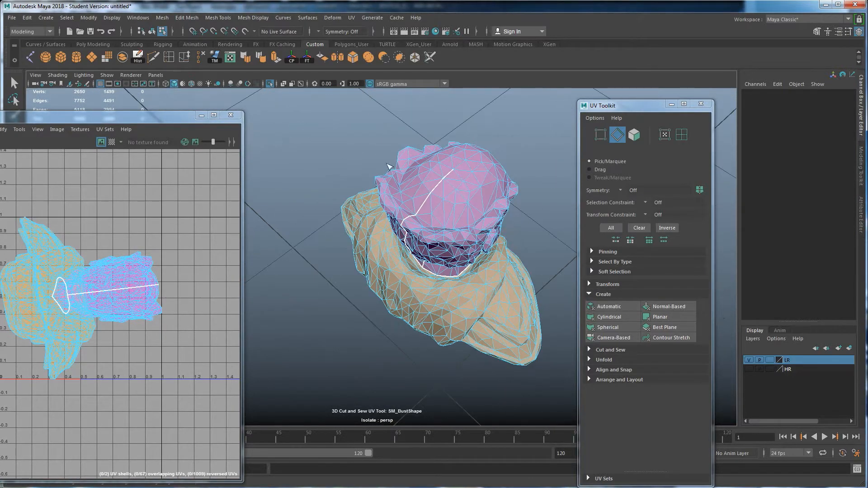
{"action": "left_click_drag", "start_coordinate": [477, 194], "coordinate": [368, 222], "text": "alt"}
{"action": "right_click_drag", "start_coordinate": [427, 261], "coordinate": [456, 294], "text": "alt"}
{"action": "mouse_move", "coordinate": [456, 294]}
{"action": "middle_mouse_down", "text": "alt"}
{"action": "mouse_move", "coordinate": [422, 223]}
{"action": "mouse_move", "coordinate": [454, 285]}
{"action": "middle_mouse_up", "text": "alt"}
{"action": "left_click_drag", "start_coordinate": [418, 263], "coordinate": [374, 207], "text": "alt"}
{"action": "left_click", "coordinate": [365, 244]}
{"action": "middle_click_drag", "start_coordinate": [379, 202], "coordinate": [387, 236], "text": "alt"}
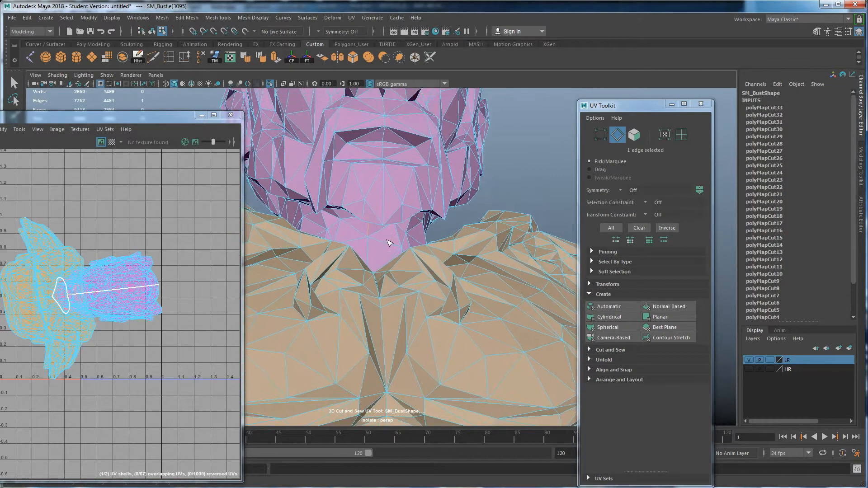
- Cut a seam along the centre edges at the front of the neck, up beneath the chin
{"action": "right_click_drag", "start_coordinate": [387, 236], "coordinate": [387, 263], "text": "alt"}
{"action": "left_click", "coordinate": [365, 270]}
{"action": "left_click_drag", "start_coordinate": [388, 263], "coordinate": [400, 300], "text": "alt"}
{"action": "right_click_drag", "start_coordinate": [401, 300], "coordinate": [413, 272], "text": "alt"}
{"action": "left_click_drag", "start_coordinate": [413, 271], "coordinate": [412, 269], "text": "alt"}
{"action": "left_click", "coordinate": [383, 301]}
{"action": "left_click_drag", "start_coordinate": [384, 300], "coordinate": [389, 229], "text": "alt"}
{"action": "left_click", "coordinate": [386, 226]}
{"action": "left_click", "coordinate": [387, 200]}
{"action": "left_click_drag", "start_coordinate": [391, 177], "coordinate": [399, 213], "text": "alt"}
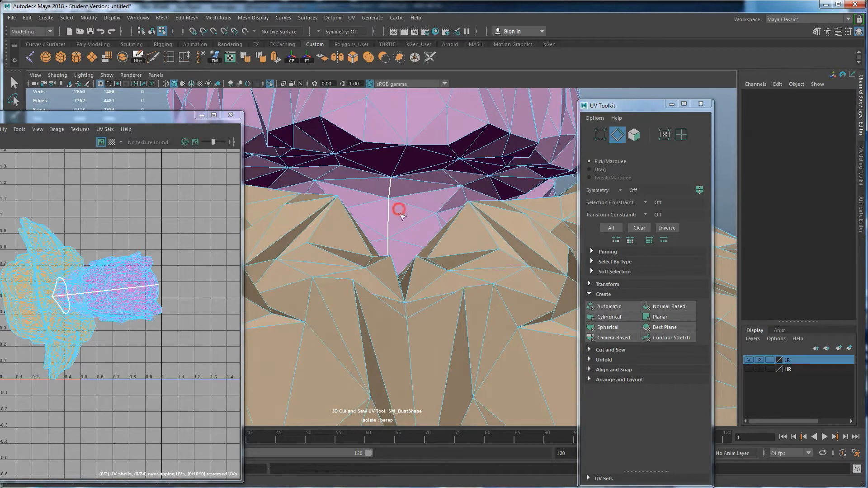
{"action": "left_click", "coordinate": [401, 161]}
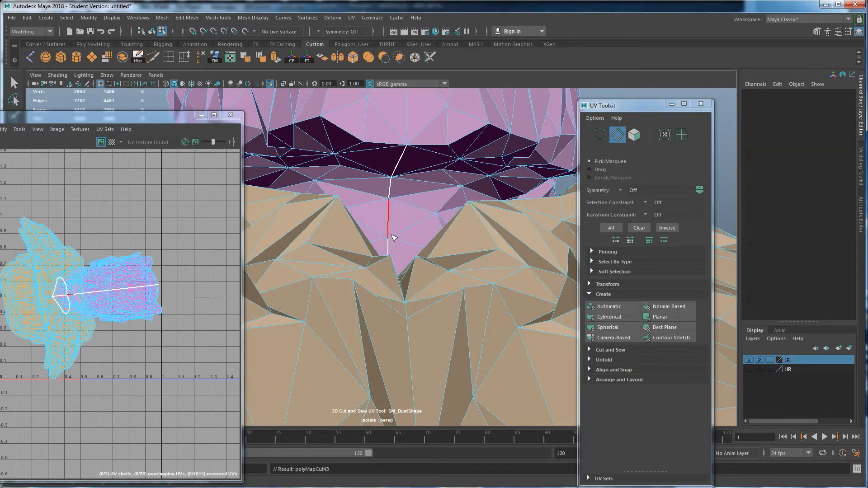
{"action": "scroll", "coordinate": [381, 193], "scroll_direction": "down", "scroll_amount": 5}
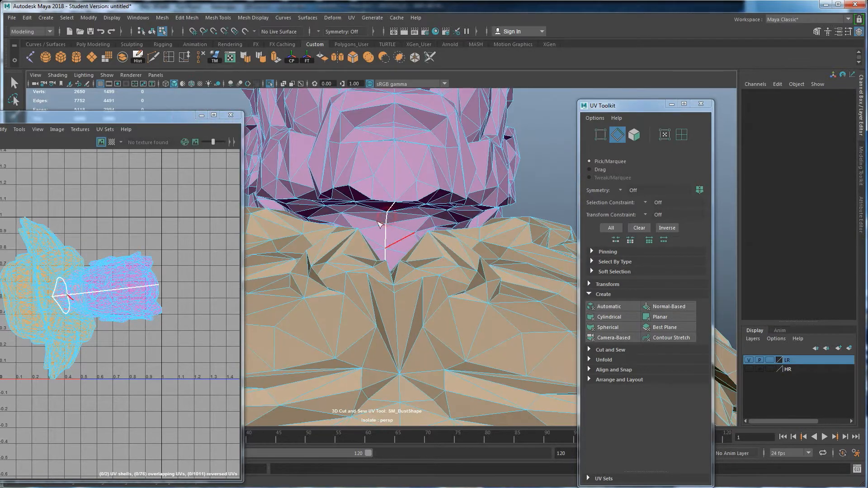
{"action": "scroll", "coordinate": [380, 212], "scroll_direction": "down", "scroll_amount": 4}
{"action": "left_click_drag", "start_coordinate": [378, 223], "coordinate": [442, 235], "text": "alt"}
{"action": "middle_click_drag", "start_coordinate": [441, 234], "coordinate": [374, 208], "text": "alt"}
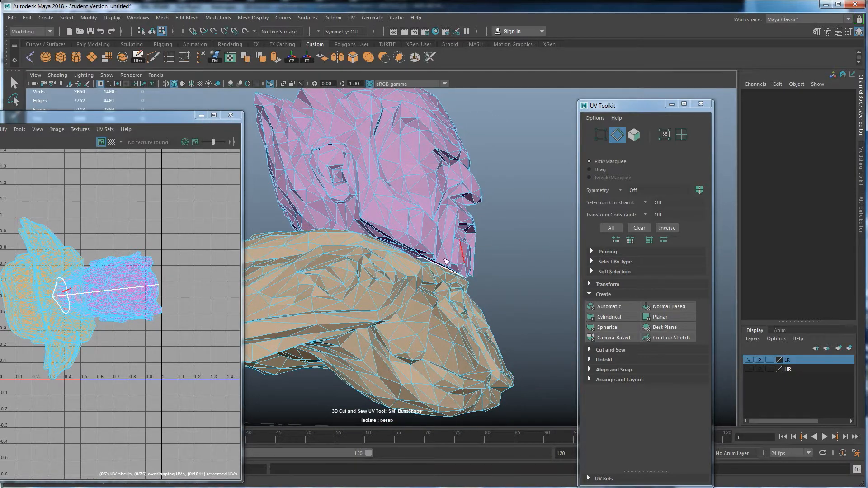
{"action": "scroll", "coordinate": [439, 258], "scroll_direction": "down", "scroll_amount": 1}
{"action": "left_click_drag", "start_coordinate": [441, 254], "coordinate": [467, 290], "text": "alt"}
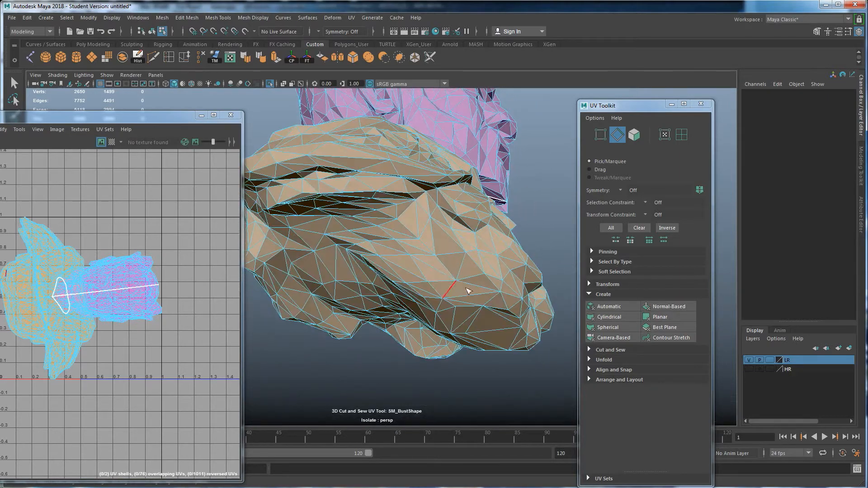
{"action": "left_click", "coordinate": [446, 268]}
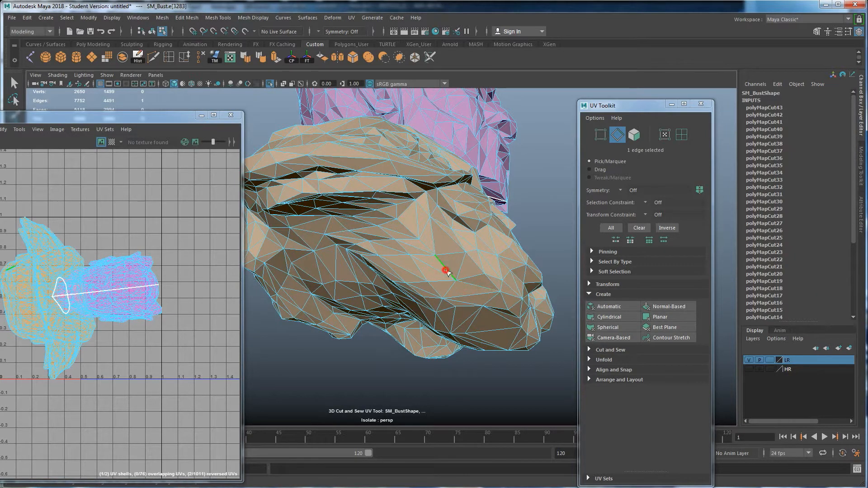
{"action": "left_click", "coordinate": [446, 270]}
{"action": "left_click_drag", "start_coordinate": [470, 283], "coordinate": [459, 289], "text": "alt"}
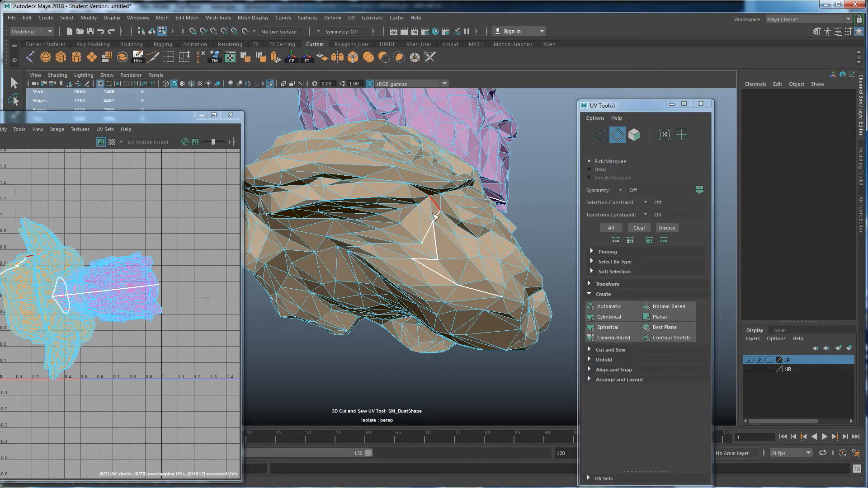
{"action": "scroll", "coordinate": [457, 294], "scroll_direction": "up", "scroll_amount": 10}
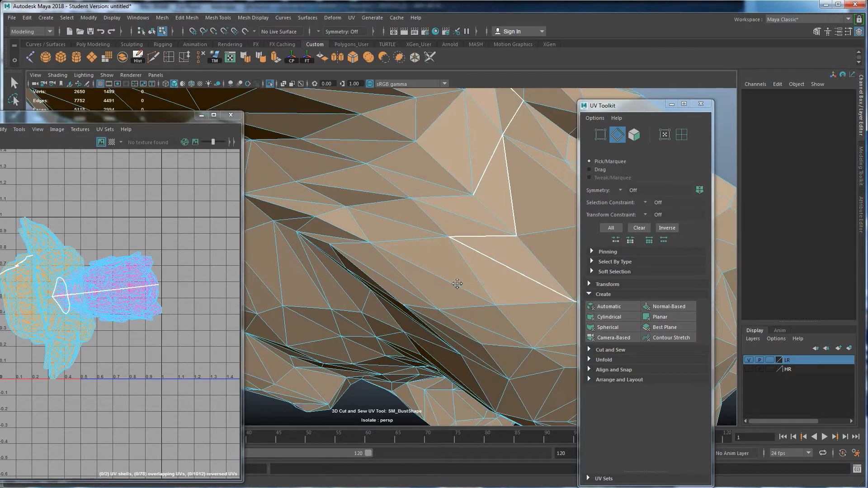
{"action": "middle_click_drag", "start_coordinate": [457, 283], "coordinate": [329, 311], "text": "alt"}
{"action": "key", "text": "ctrl+z"}
- Cut a seam along the side of the lower chest, sewing its stray end edges and recutting the lower end along the adjacent edge
{"action": "left_click_drag", "start_coordinate": [445, 331], "coordinate": [415, 294]}
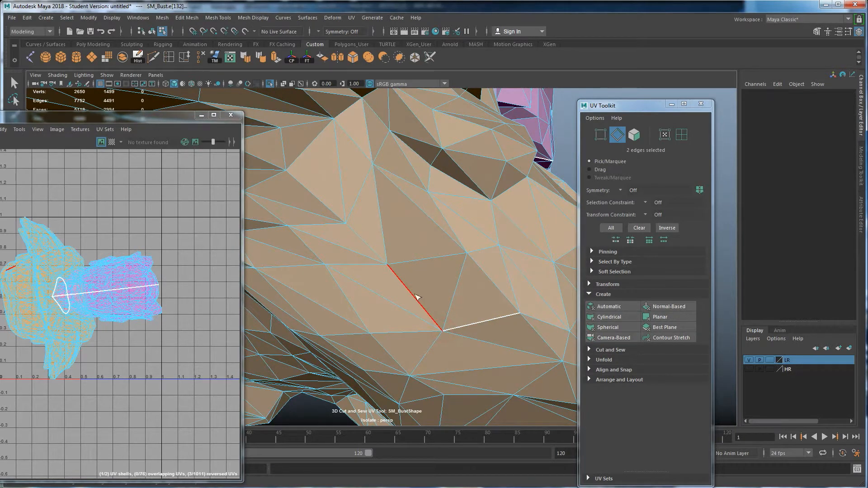
{"action": "left_click_drag", "start_coordinate": [391, 267], "coordinate": [383, 236]}
{"action": "left_click_drag", "start_coordinate": [377, 181], "coordinate": [371, 162]}
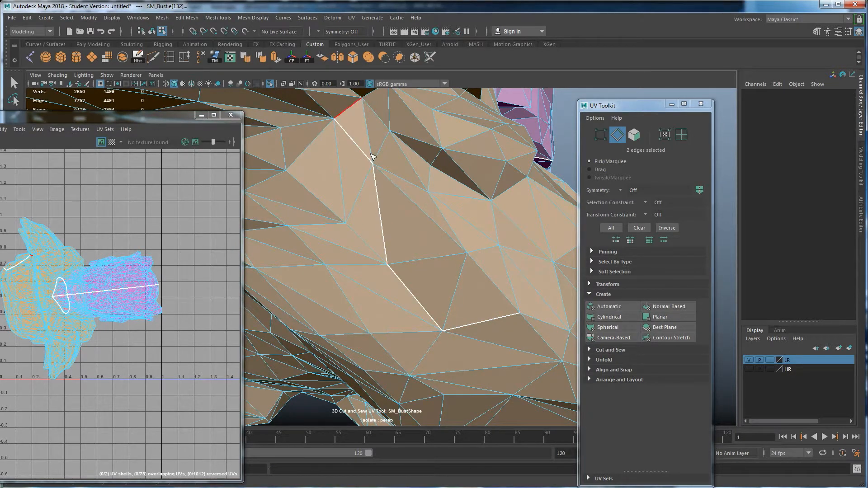
{"action": "left_click", "coordinate": [362, 148], "text": "ctrl"}
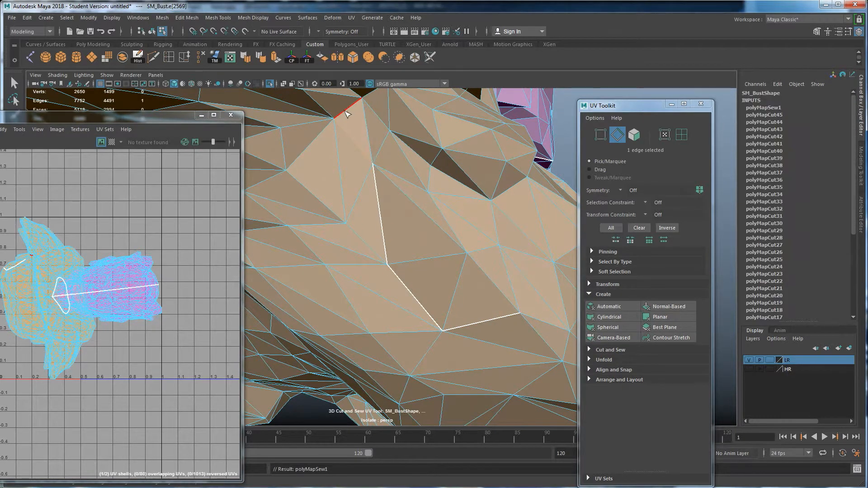
{"action": "left_click", "coordinate": [368, 127], "text": "ctrl"}
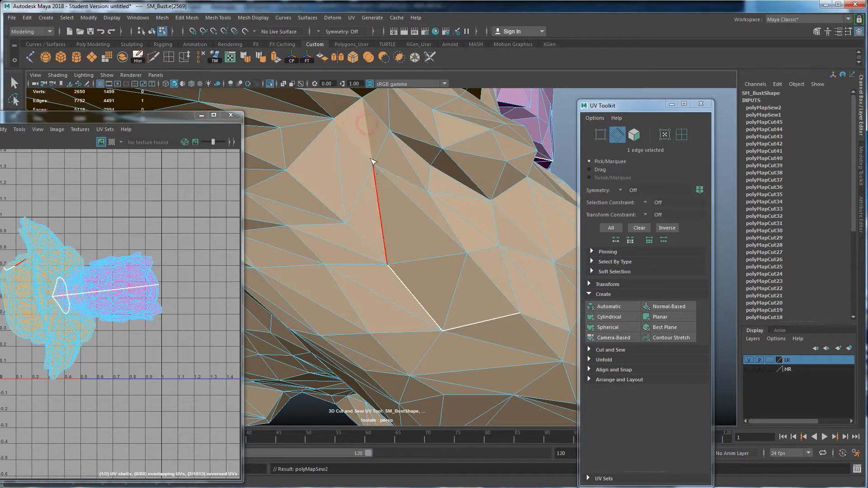
{"action": "left_click", "coordinate": [502, 321], "text": "ctrl"}
{"action": "left_click", "coordinate": [493, 346]}
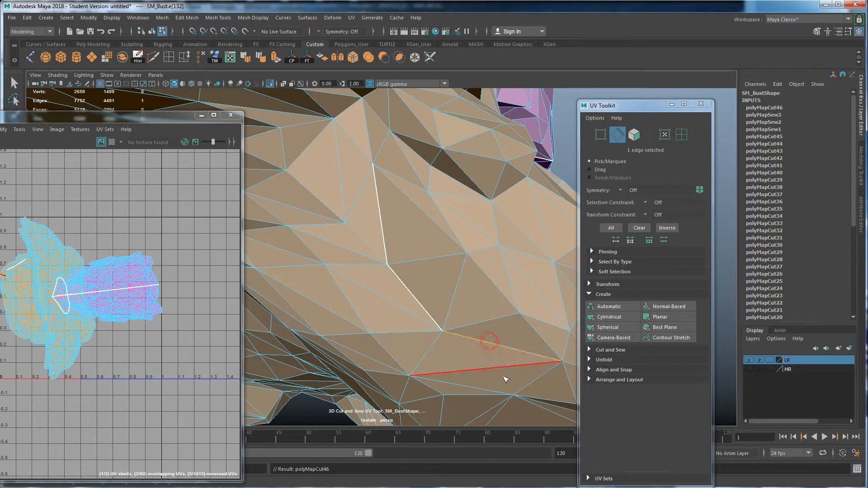
- Extend the chest-side seam upward into the fold beneath the shoulder
{"action": "left_click", "coordinate": [371, 150]}
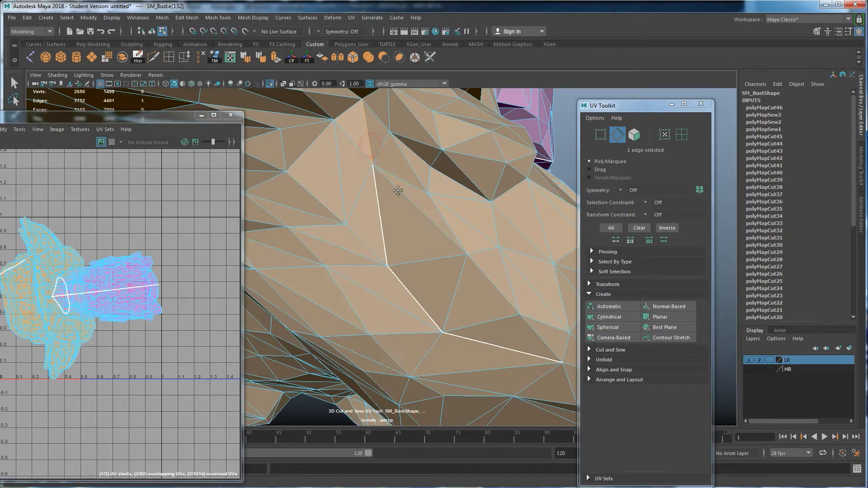
{"action": "scroll", "coordinate": [393, 243], "scroll_direction": "down", "scroll_amount": 6}
{"action": "left_click_drag", "start_coordinate": [415, 271], "coordinate": [389, 232], "text": "alt"}
{"action": "left_click", "coordinate": [377, 199]}
{"action": "left_click_drag", "start_coordinate": [377, 199], "coordinate": [431, 242], "text": "alt"}
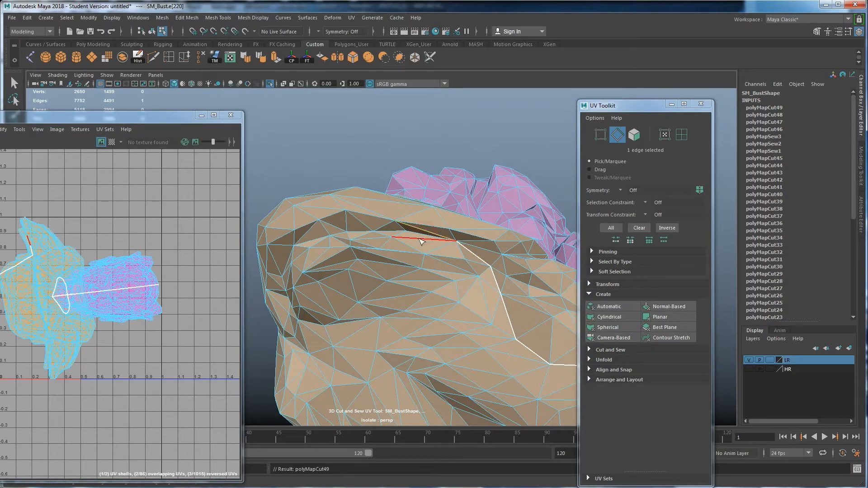
{"action": "scroll", "coordinate": [421, 244], "scroll_direction": "up", "scroll_amount": 3}
{"action": "scroll", "coordinate": [421, 242], "scroll_direction": "up", "scroll_amount": 2}
{"action": "scroll", "coordinate": [458, 234], "scroll_direction": "down", "scroll_amount": 2}
{"action": "left_click", "coordinate": [438, 219]}
- Continue the seam along the underside fold of the shoulder toward the end of the arm
{"action": "scroll", "coordinate": [432, 253], "scroll_direction": "down", "scroll_amount": 1}
{"action": "mouse_move", "coordinate": [431, 278]}
{"action": "left_mouse_down", "text": "alt"}
{"action": "mouse_move", "coordinate": [432, 289]}
{"action": "mouse_move", "coordinate": [424, 279]}
{"action": "left_mouse_up", "text": "alt"}
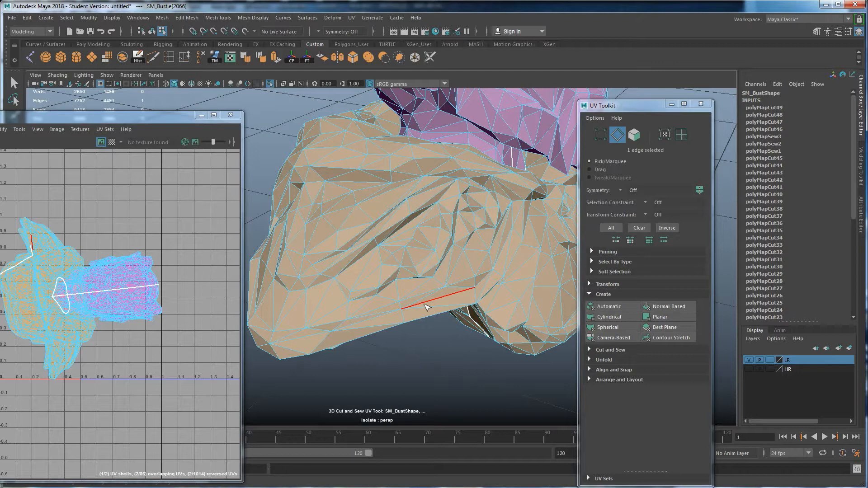
{"action": "left_click_drag", "start_coordinate": [442, 305], "coordinate": [431, 282], "text": "alt"}
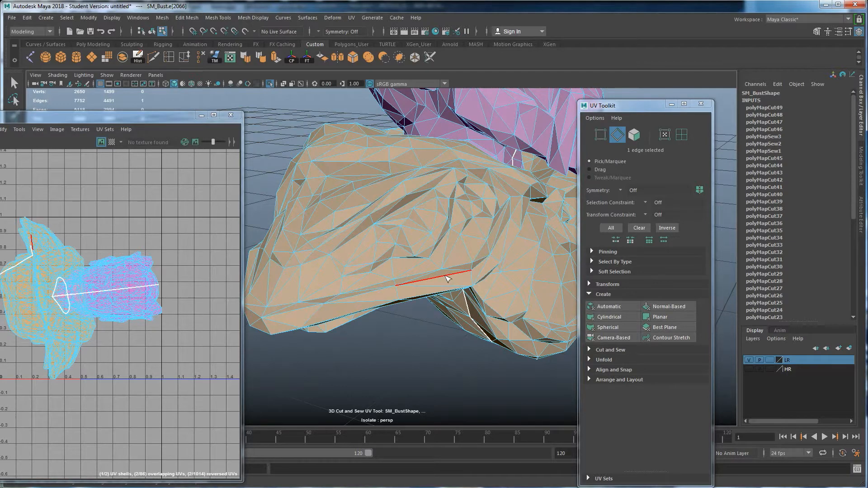
{"action": "left_click_drag", "start_coordinate": [444, 296], "coordinate": [424, 242], "text": "alt"}
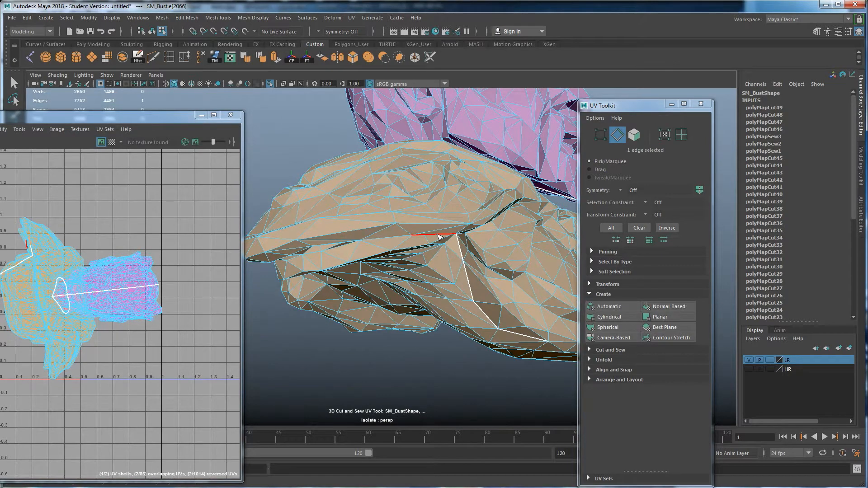
{"action": "left_click_drag", "start_coordinate": [442, 244], "coordinate": [410, 209], "text": "alt"}
{"action": "right_click_drag", "start_coordinate": [407, 207], "coordinate": [422, 244], "text": "alt"}
{"action": "left_click_drag", "start_coordinate": [422, 244], "coordinate": [434, 240], "text": "alt"}
{"action": "left_click", "coordinate": [403, 206]}
{"action": "left_click", "coordinate": [350, 205]}
- Cut the seam around the inside of the arm's end and down its far side
{"action": "left_click_drag", "start_coordinate": [351, 206], "coordinate": [417, 222], "text": "alt"}
{"action": "left_click", "coordinate": [381, 202]}
{"action": "left_click", "coordinate": [390, 208]}
{"action": "left_click", "coordinate": [404, 225]}
{"action": "left_click", "coordinate": [367, 220]}
{"action": "left_click", "coordinate": [363, 222]}
{"action": "left_click", "coordinate": [335, 266]}
{"action": "left_click", "coordinate": [330, 300]}
- Carry the seam down the rear of the arm and across the bust's lower back to the opposite arm, undoing one stray cut
{"action": "left_click_drag", "start_coordinate": [330, 300], "coordinate": [378, 279], "text": "alt"}
{"action": "left_click", "coordinate": [381, 240]}
{"action": "left_click_drag", "start_coordinate": [380, 246], "coordinate": [365, 311], "text": "alt"}
{"action": "left_click", "coordinate": [373, 251]}
{"action": "key", "text": "ctrl+z"}
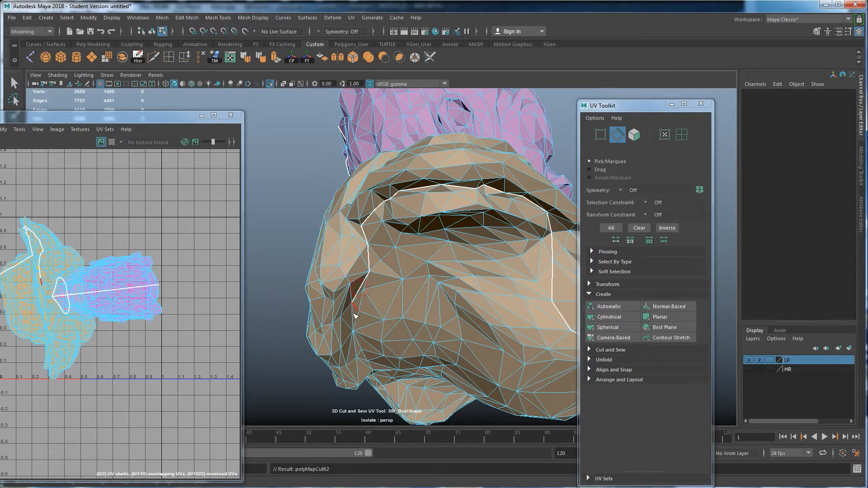
{"action": "left_click", "coordinate": [358, 341]}
{"action": "left_click_drag", "start_coordinate": [379, 358], "coordinate": [357, 353], "text": "alt"}
{"action": "left_click", "coordinate": [420, 349]}
{"action": "left_click", "coordinate": [524, 326]}
{"action": "left_click_drag", "start_coordinate": [465, 323], "coordinate": [426, 332], "text": "alt"}
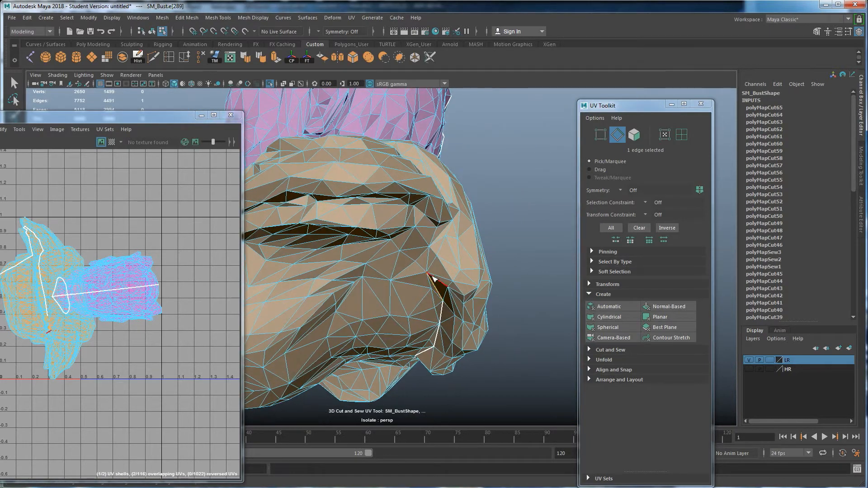
- Continue the seam from the lower back up the inside of the opposite arm to its underside fold
{"action": "left_click", "coordinate": [428, 256]}
{"action": "left_click", "coordinate": [433, 237]}
{"action": "left_click_drag", "start_coordinate": [435, 234], "coordinate": [423, 273], "text": "alt"}
{"action": "scroll", "coordinate": [426, 289], "scroll_direction": "up", "scroll_amount": 3}
{"action": "left_click", "coordinate": [438, 244]}
{"action": "left_click", "coordinate": [434, 216]}
{"action": "left_click", "coordinate": [414, 195]}
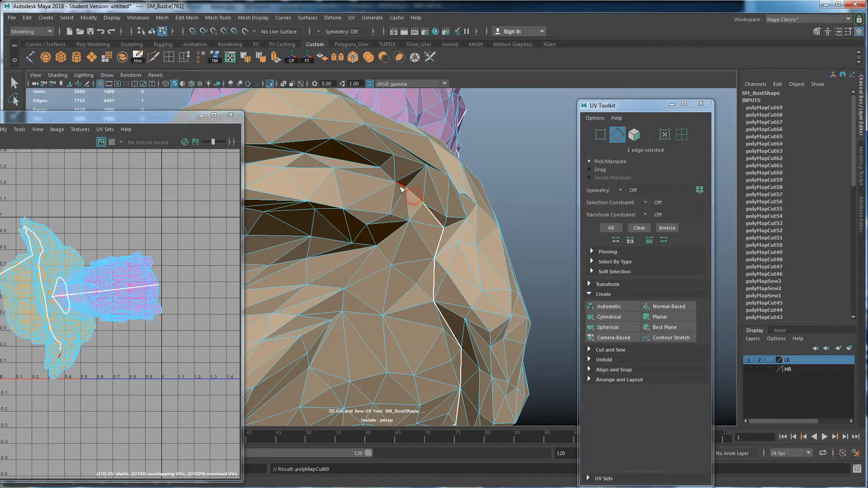
{"action": "left_click", "coordinate": [394, 183]}
{"action": "left_click", "coordinate": [388, 174]}
- Cut the seam along the opposite shoulder's underside fold and back toward the chest
{"action": "left_click_drag", "start_coordinate": [354, 172], "coordinate": [509, 199], "text": "alt"}
{"action": "left_click", "coordinate": [520, 195]}
{"action": "left_click", "coordinate": [480, 198]}
{"action": "left_click", "coordinate": [452, 200]}
{"action": "left_click", "coordinate": [390, 216]}
{"action": "left_click_drag", "start_coordinate": [390, 216], "coordinate": [535, 234], "text": "alt"}
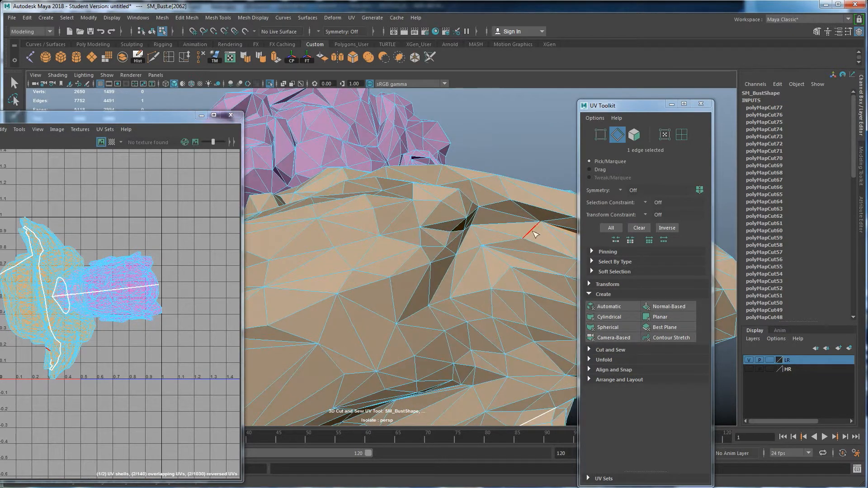
{"action": "left_click", "coordinate": [508, 221]}
{"action": "left_click", "coordinate": [465, 236]}
{"action": "left_click", "coordinate": [451, 274]}
- Cut across the lower front of the chest to join both ends and separate the bust's underside as its own shell
{"action": "left_click_drag", "start_coordinate": [451, 275], "coordinate": [488, 223], "text": "alt"}
{"action": "left_click", "coordinate": [356, 248]}
{"action": "left_click", "coordinate": [438, 178]}
{"action": "left_click", "coordinate": [491, 231]}
{"action": "left_click", "coordinate": [421, 236]}
{"action": "left_click_drag", "start_coordinate": [401, 240], "coordinate": [359, 209], "text": "alt"}
{"action": "left_click", "coordinate": [399, 217]}
{"action": "left_click", "coordinate": [355, 212]}
{"action": "left_click", "coordinate": [372, 224]}
{"action": "left_click", "coordinate": [364, 197]}
- Inspect the closed underside seam from below, then examine the bust from the front and side
{"action": "left_click_drag", "start_coordinate": [373, 171], "coordinate": [355, 328], "text": "alt"}
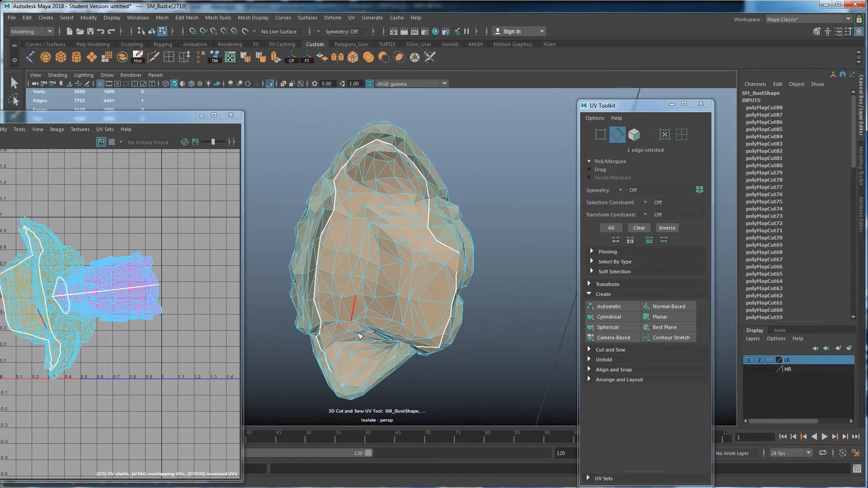
{"action": "left_click_drag", "start_coordinate": [424, 230], "coordinate": [353, 295], "text": "alt"}
{"action": "scroll", "coordinate": [405, 277], "scroll_direction": "down", "scroll_amount": 3}
{"action": "left_click_drag", "start_coordinate": [404, 282], "coordinate": [373, 346], "text": "alt"}
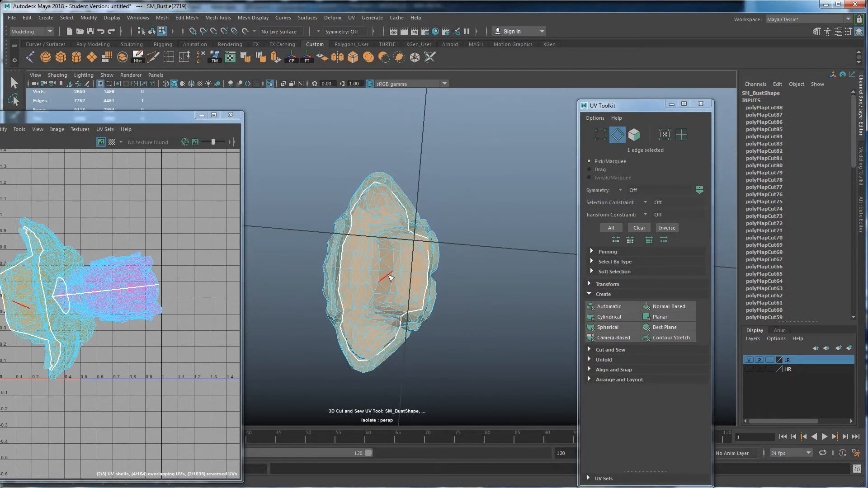
{"action": "left_click_drag", "start_coordinate": [383, 282], "coordinate": [395, 188], "text": "alt"}
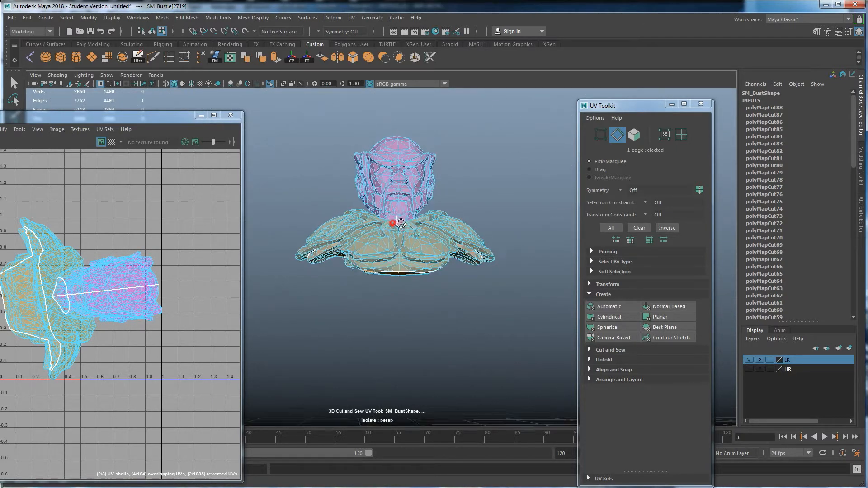
{"action": "left_click_drag", "start_coordinate": [392, 223], "coordinate": [413, 182], "text": "alt"}
{"action": "left_click_drag", "start_coordinate": [412, 264], "coordinate": [443, 304], "text": "alt"}
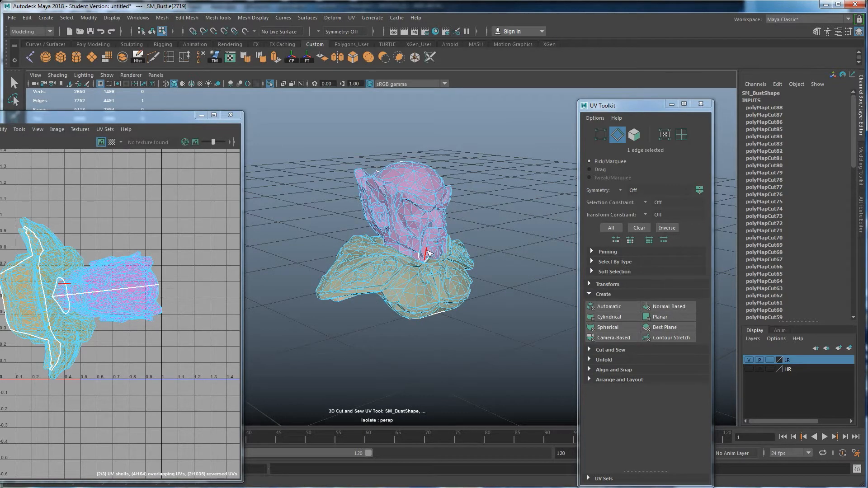
- Select SM_Bust as a whole object and unfold all of its UV shells
{"action": "key", "text": "w"}
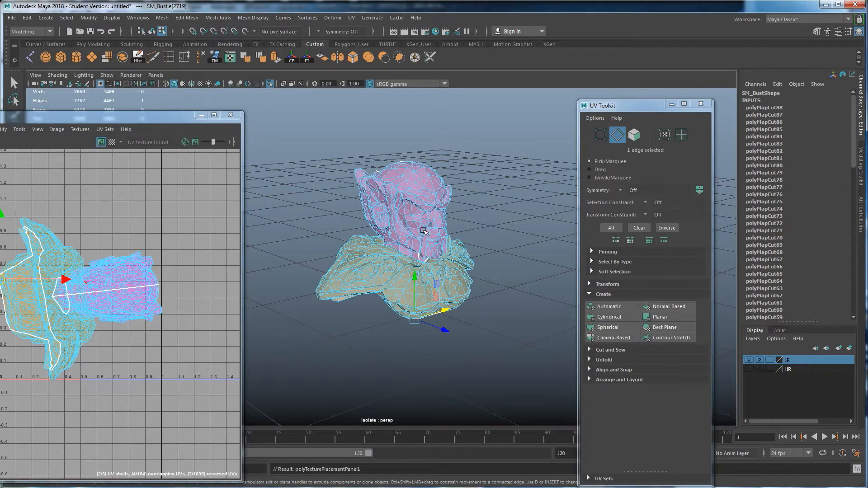
{"action": "right_click_drag", "start_coordinate": [425, 207], "coordinate": [469, 194]}
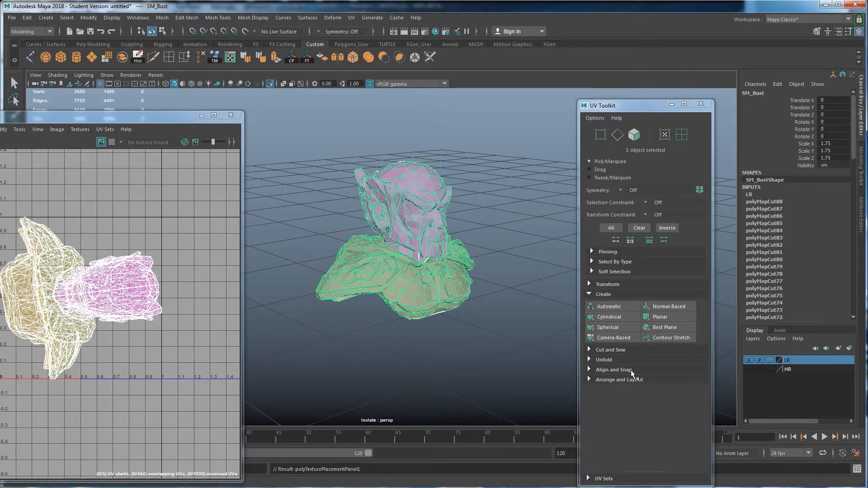
{"action": "left_click", "coordinate": [590, 359]}
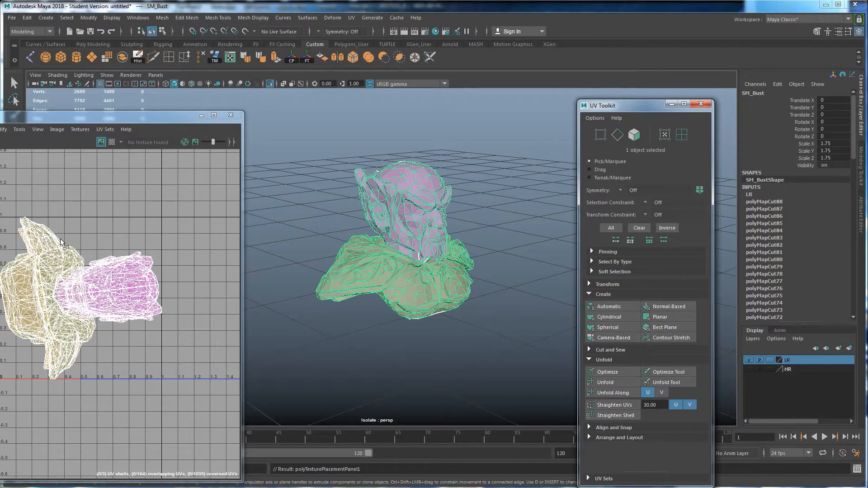
{"action": "middle_click_drag", "start_coordinate": [92, 266], "coordinate": [131, 273], "text": "alt"}
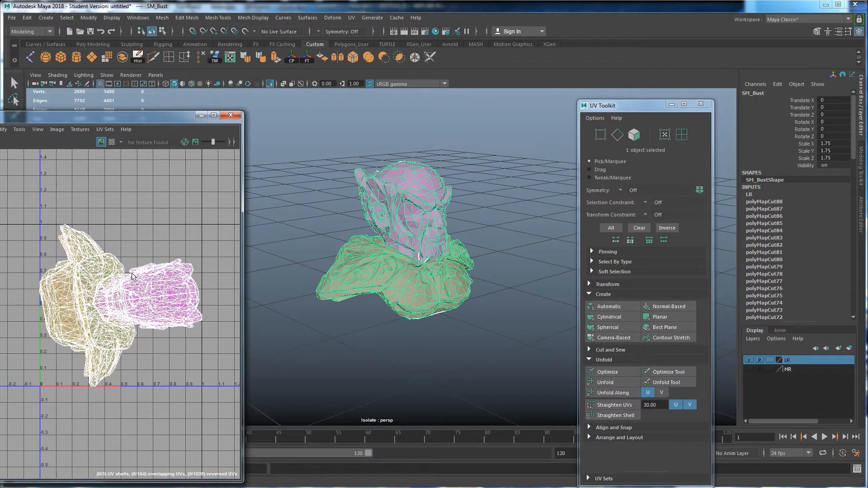
{"action": "left_click", "coordinate": [613, 382]}
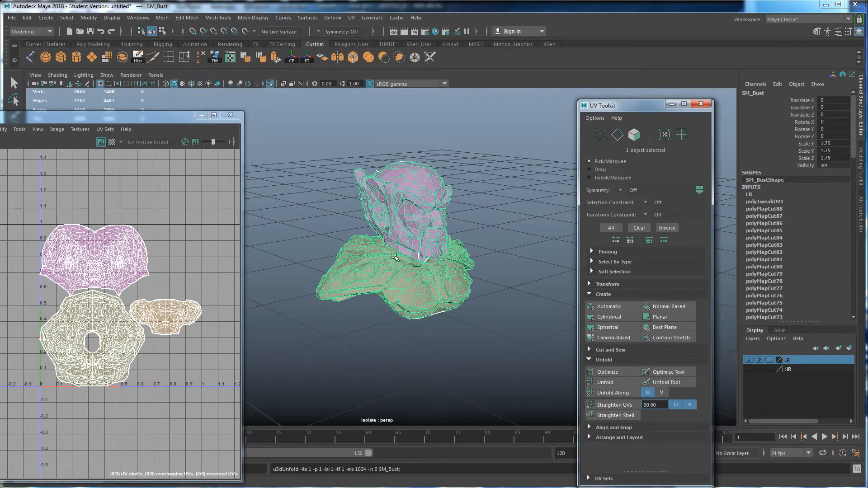
- Undo the unfold, display the checker map, and inspect the pattern's distortion on the bust's underside and side
{"action": "key", "text": "ctrl+z"}
{"action": "left_click", "coordinate": [112, 142]}
{"action": "left_click_drag", "start_coordinate": [357, 205], "coordinate": [380, 202], "text": "alt"}
{"action": "left_click_drag", "start_coordinate": [394, 268], "coordinate": [368, 190], "text": "alt"}
{"action": "left_click_drag", "start_coordinate": [359, 255], "coordinate": [355, 253], "text": "alt"}
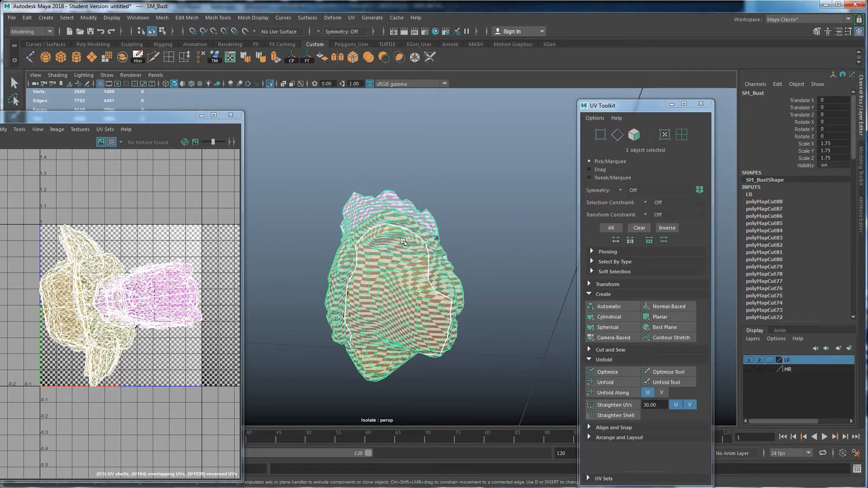
{"action": "left_click_drag", "start_coordinate": [437, 355], "coordinate": [171, 318], "text": "alt"}
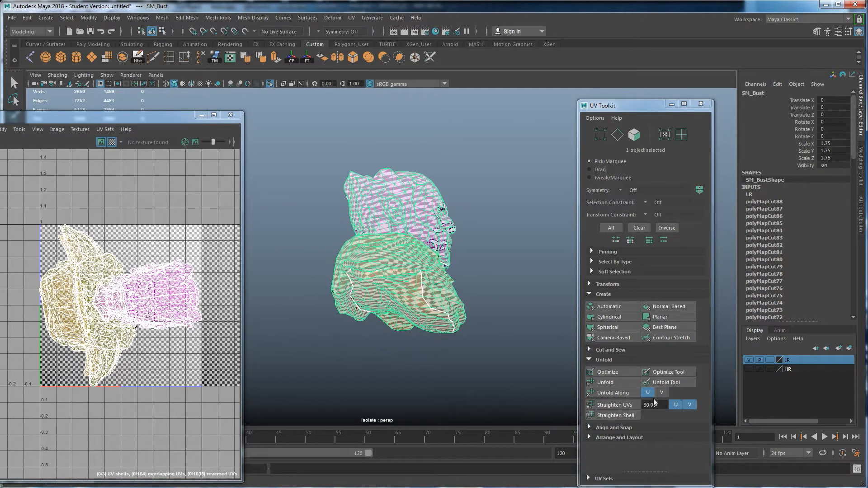
- Unfold SM_Bust's UVs again and examine the checker pattern around its sides, back and underside
{"action": "left_click", "coordinate": [628, 383]}
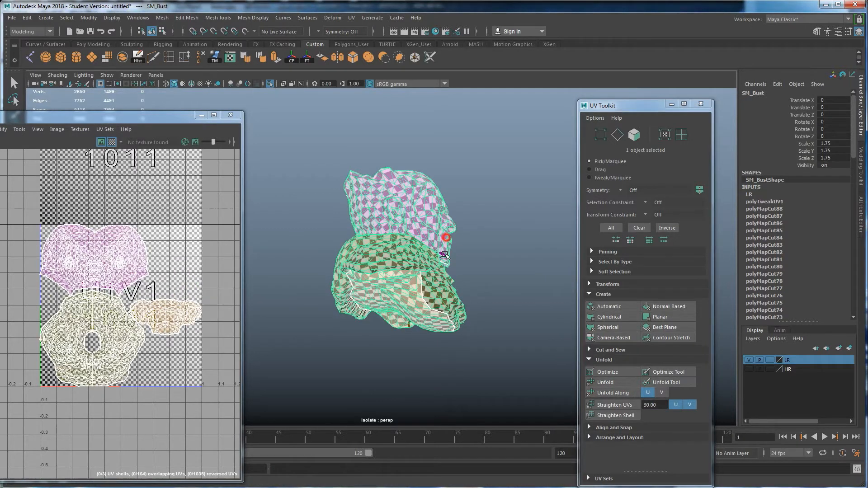
{"action": "left_click_drag", "start_coordinate": [445, 237], "coordinate": [451, 266], "text": "alt"}
{"action": "left_click_drag", "start_coordinate": [374, 270], "coordinate": [386, 197], "text": "alt"}
{"action": "left_click_drag", "start_coordinate": [372, 263], "coordinate": [391, 247], "text": "alt"}
{"action": "left_click_drag", "start_coordinate": [396, 318], "coordinate": [304, 324], "text": "alt"}
{"action": "mouse_move", "coordinate": [383, 330]}
{"action": "left_mouse_down", "text": "alt"}
{"action": "mouse_move", "coordinate": [394, 290]}
{"action": "mouse_move", "coordinate": [392, 316]}
{"action": "left_mouse_up", "text": "alt"}
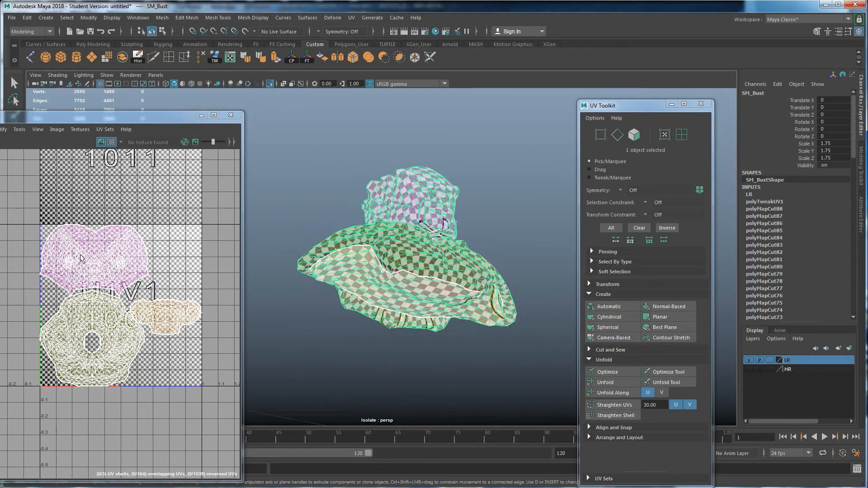
- Hide the checker image behind the shells in the UV Editor and inspect the pattern on the bust's front
{"action": "left_click", "coordinate": [101, 142]}
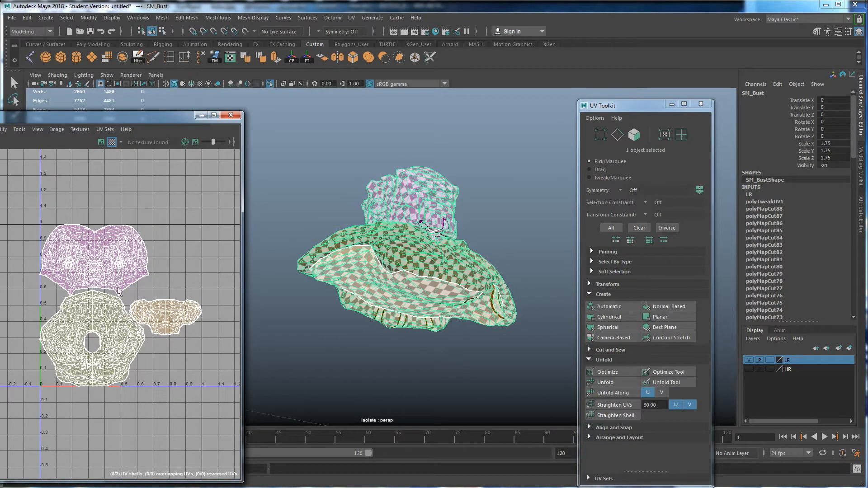
{"action": "left_click_drag", "start_coordinate": [294, 174], "coordinate": [313, 232], "text": "alt"}
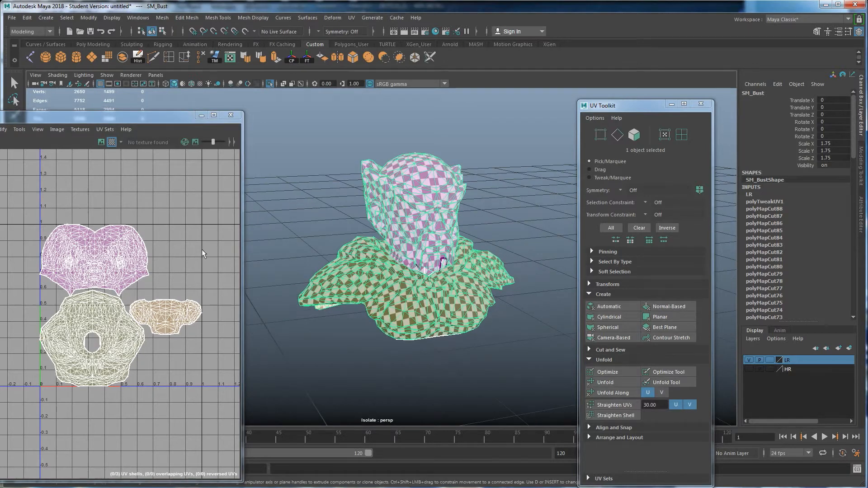
{"action": "left_click_drag", "start_coordinate": [379, 250], "coordinate": [391, 317], "text": "alt"}
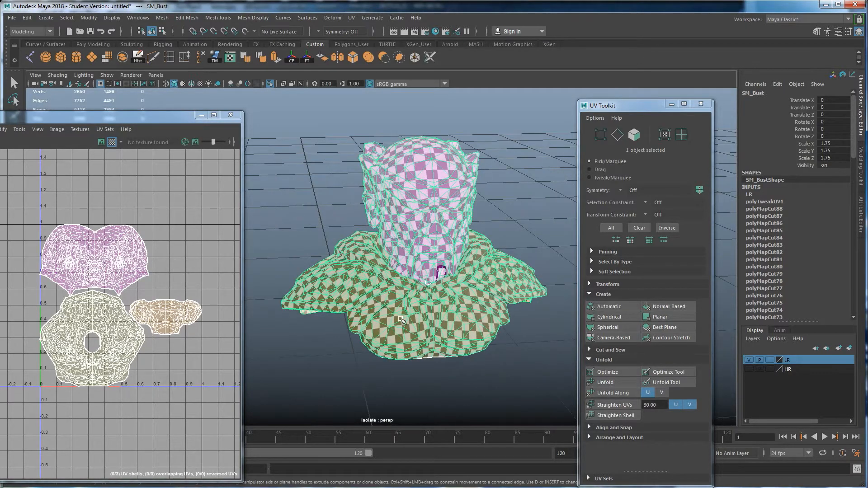
{"action": "left_click_drag", "start_coordinate": [399, 321], "coordinate": [411, 240], "text": "alt"}
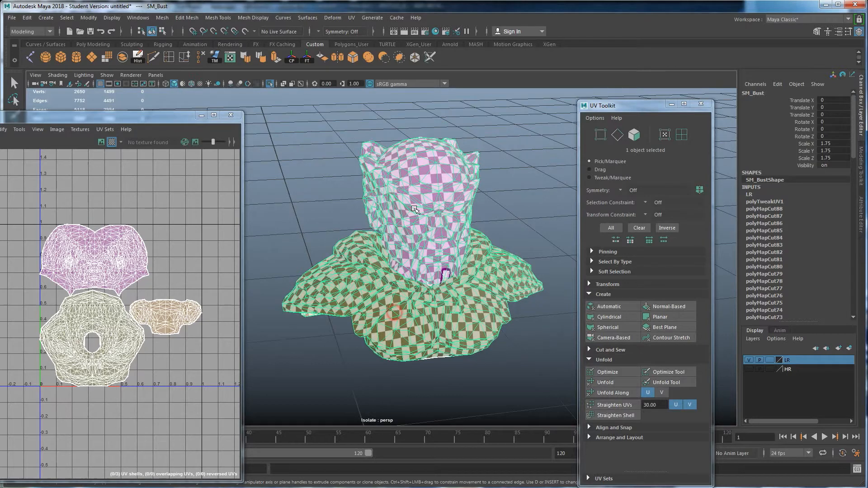
- Select the head's UV shell and sample its texel density at a map size of 512
{"action": "right_click_drag", "start_coordinate": [69, 250], "coordinate": [36, 239]}
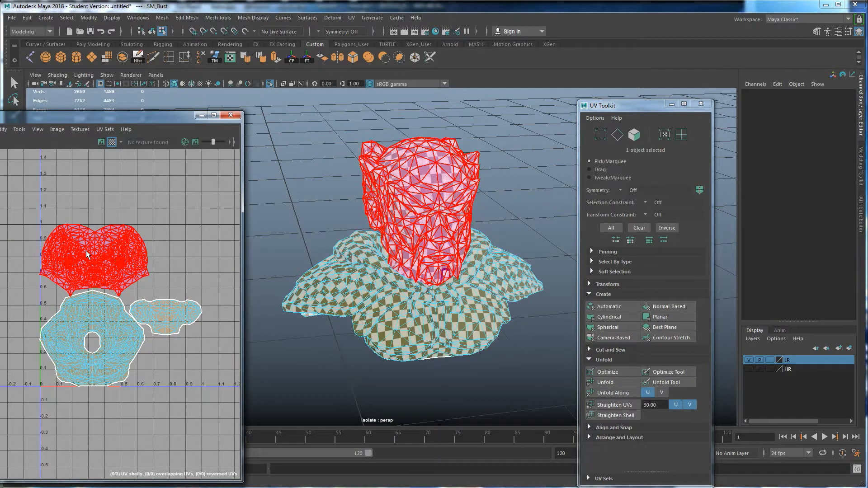
{"action": "left_click", "coordinate": [90, 247]}
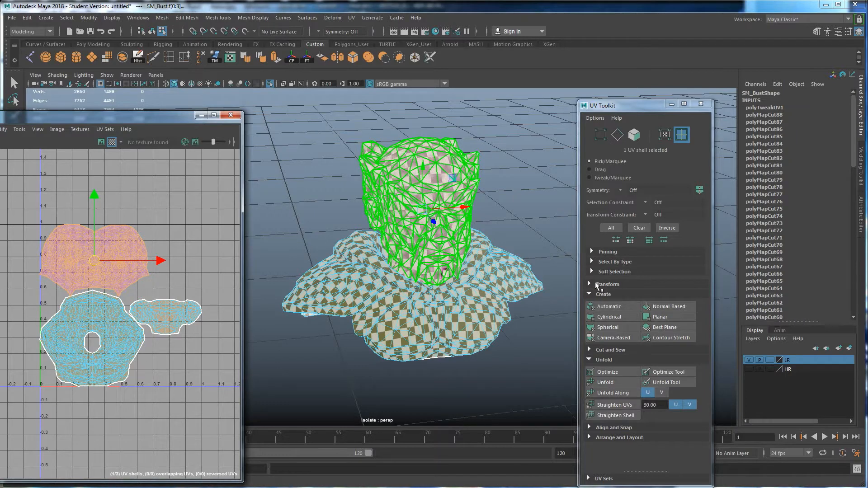
{"action": "left_click", "coordinate": [594, 283]}
{"action": "scroll", "coordinate": [627, 316], "scroll_direction": "down", "scroll_amount": 5}
{"action": "scroll", "coordinate": [625, 359], "scroll_direction": "down", "scroll_amount": 2}
{"action": "left_click", "coordinate": [627, 356]}
- Apply the head shell's sampled texel density to the collar and underside shells, and compare the checker sizes on the bust
{"action": "left_click_drag", "start_coordinate": [202, 368], "coordinate": [102, 325]}
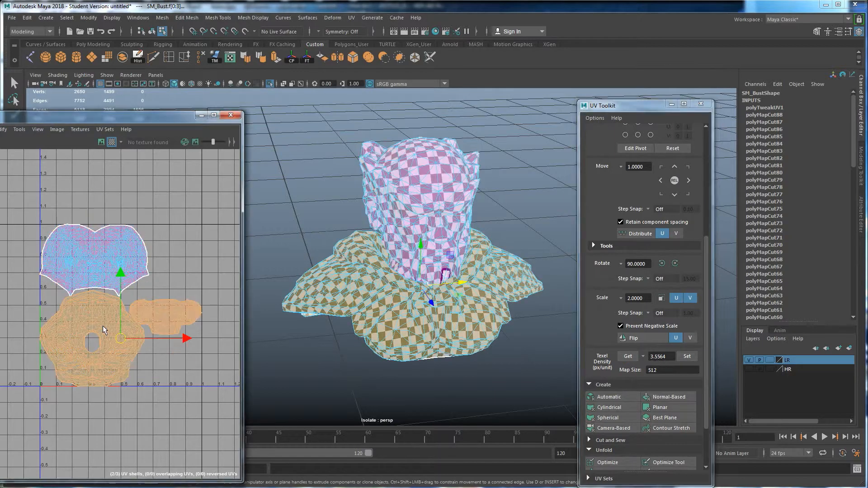
{"action": "left_click", "coordinate": [687, 357]}
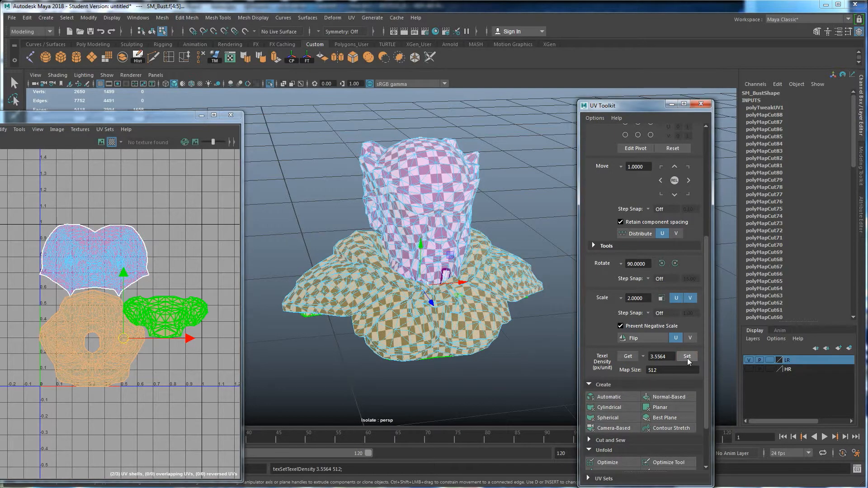
{"action": "left_click_drag", "start_coordinate": [462, 282], "coordinate": [453, 253], "text": "alt"}
{"action": "left_click_drag", "start_coordinate": [524, 229], "coordinate": [501, 248], "text": "alt"}
{"action": "left_click", "coordinate": [429, 219]}
{"action": "left_click_drag", "start_coordinate": [433, 226], "coordinate": [427, 206], "text": "alt"}
{"action": "left_click", "coordinate": [516, 204]}
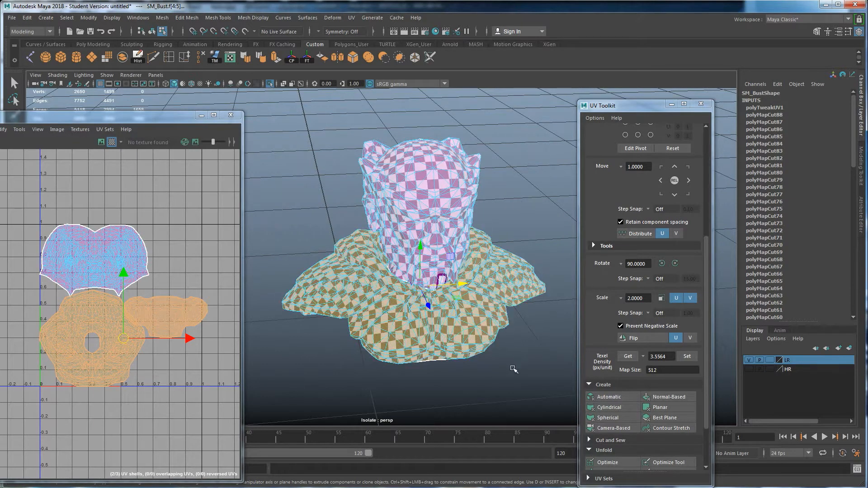
- Optimize all three of the bust's UV shells together and check the checker pattern from the front
{"action": "left_click", "coordinate": [457, 185]}
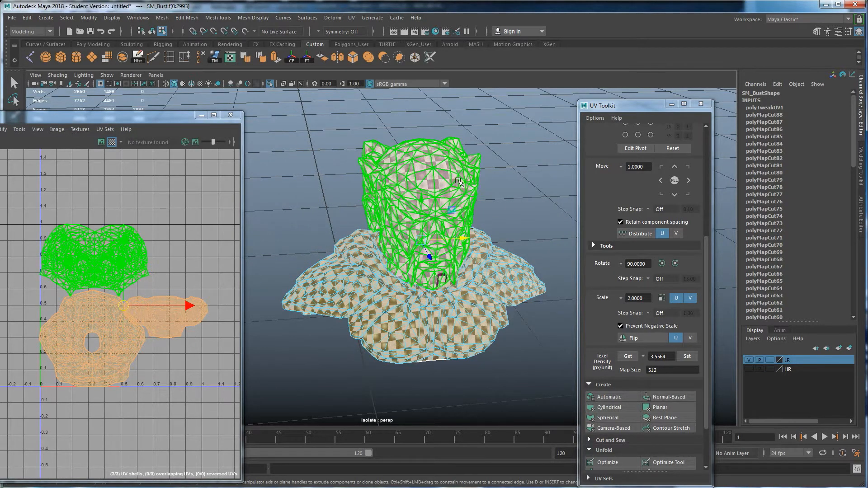
{"action": "scroll", "coordinate": [606, 352], "scroll_direction": "down", "scroll_amount": 3}
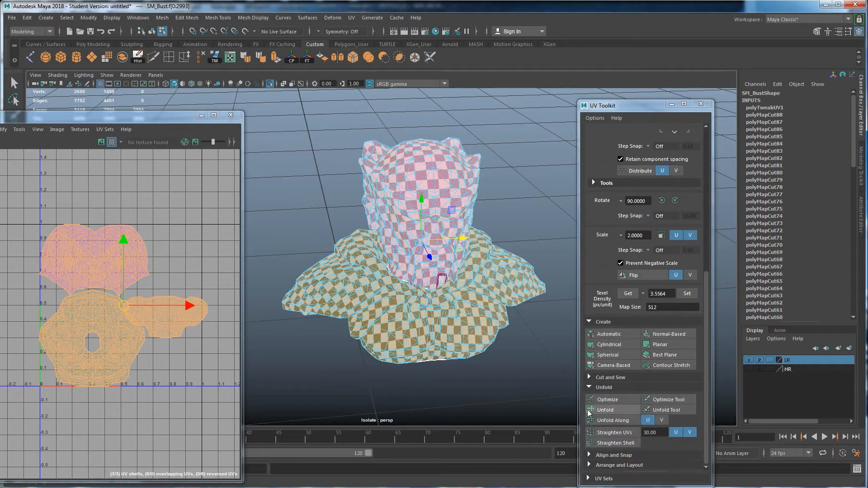
{"action": "left_click", "coordinate": [612, 400]}
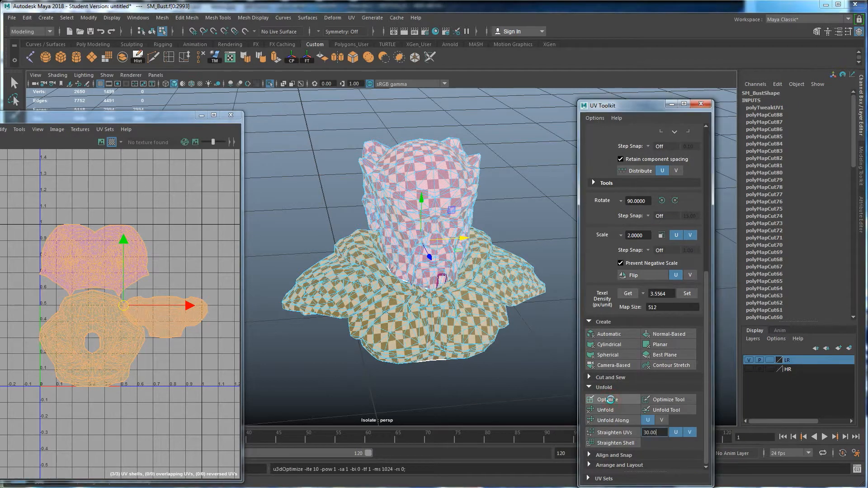
{"action": "left_click", "coordinate": [610, 399]}
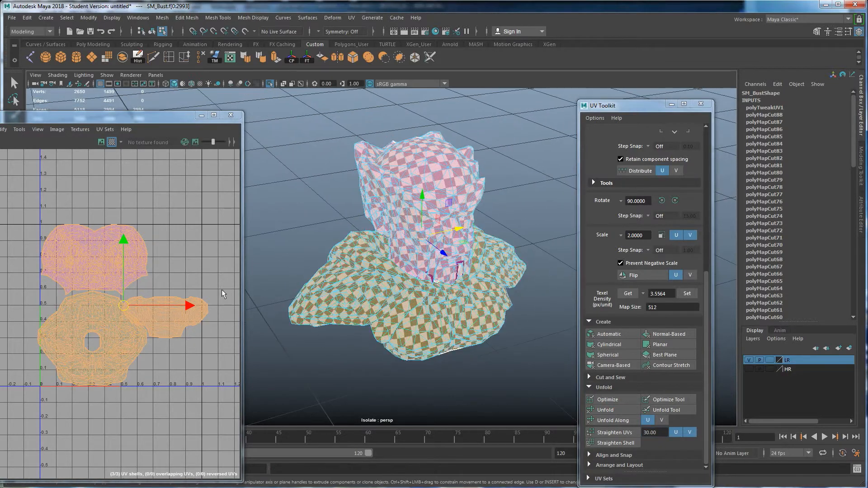
{"action": "scroll", "coordinate": [434, 266], "scroll_direction": "up", "scroll_amount": 2}
{"action": "left_click_drag", "start_coordinate": [418, 247], "coordinate": [393, 236], "text": "alt"}
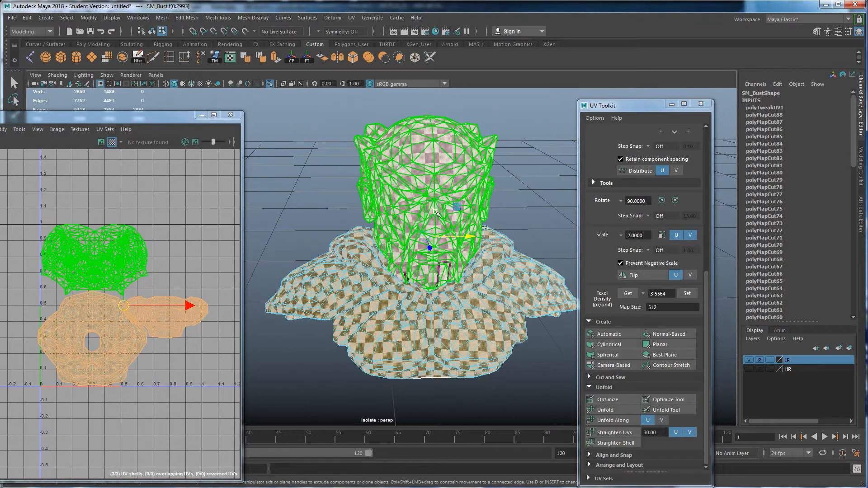
- Scale the head's UV shell up uniformly to about 0.8 UV units wide and compare its checkers with the collar's
{"action": "left_click", "coordinate": [141, 258]}
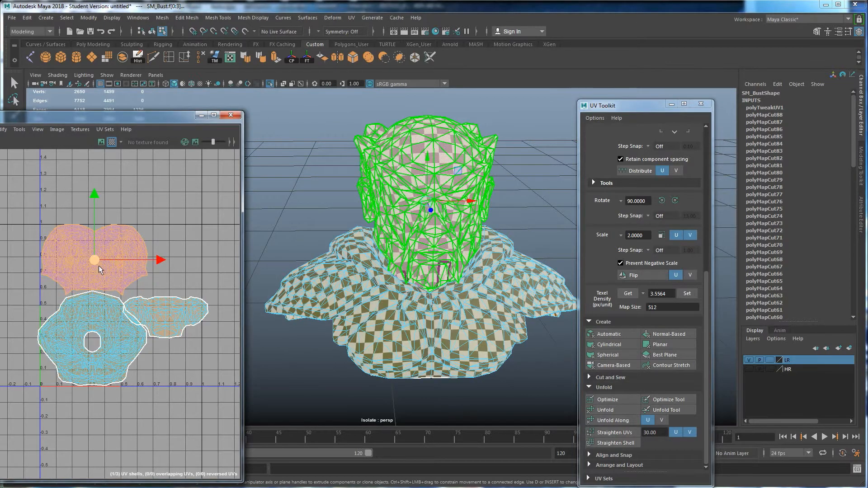
{"action": "key", "text": "r"}
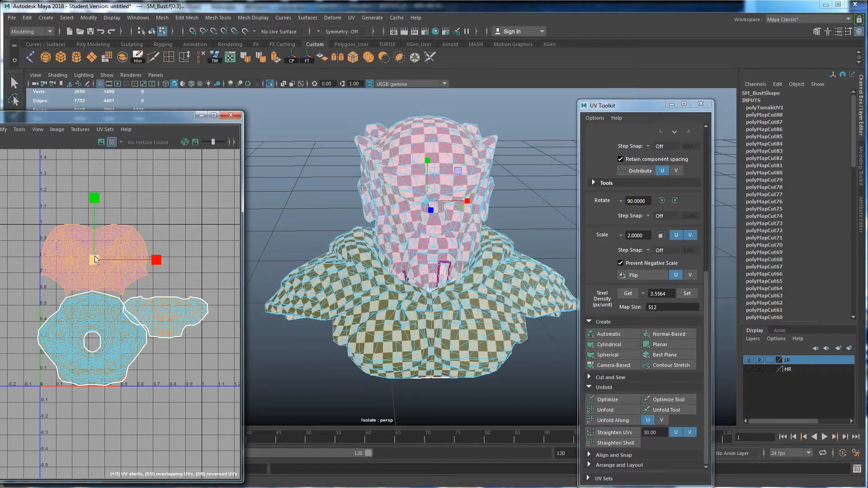
{"action": "left_click_drag", "start_coordinate": [92, 256], "coordinate": [111, 261]}
{"action": "left_click_drag", "start_coordinate": [434, 240], "coordinate": [454, 241], "text": "alt"}
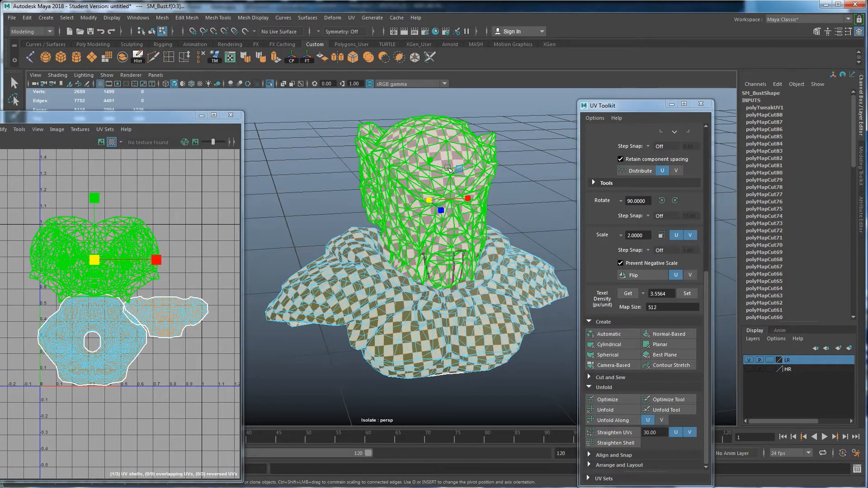
{"action": "left_click_drag", "start_coordinate": [448, 168], "coordinate": [426, 179], "text": "alt"}
{"action": "left_click", "coordinate": [453, 217]}
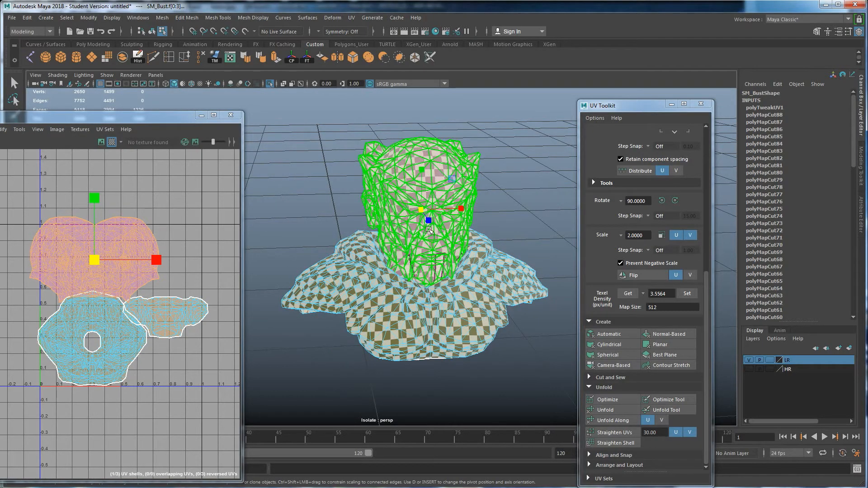
{"action": "left_click_drag", "start_coordinate": [443, 271], "coordinate": [458, 281], "text": "alt"}
{"action": "scroll", "coordinate": [421, 334], "scroll_direction": "up", "scroll_amount": 1}
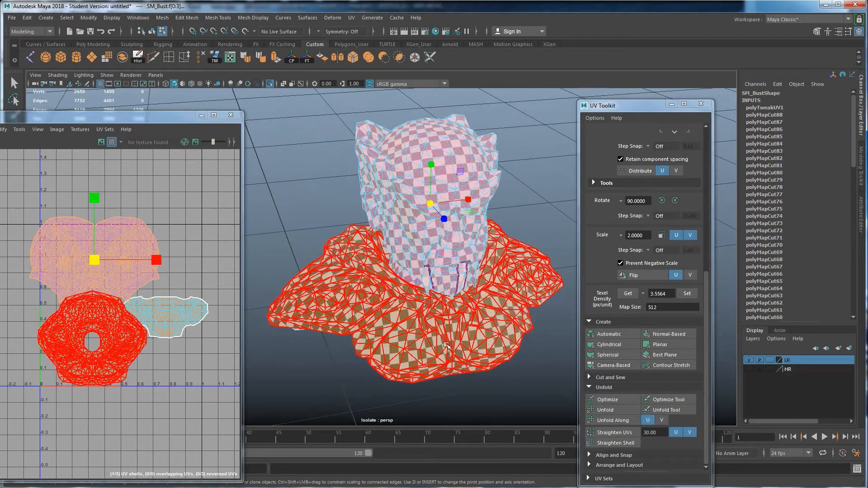
- Select all three UV shells of the bust and arrange them automatically with Layout
{"action": "left_click", "coordinate": [456, 318]}
{"action": "left_click_drag", "start_coordinate": [457, 318], "coordinate": [461, 214], "text": "alt"}
{"action": "left_click", "coordinate": [462, 223], "text": "shift"}
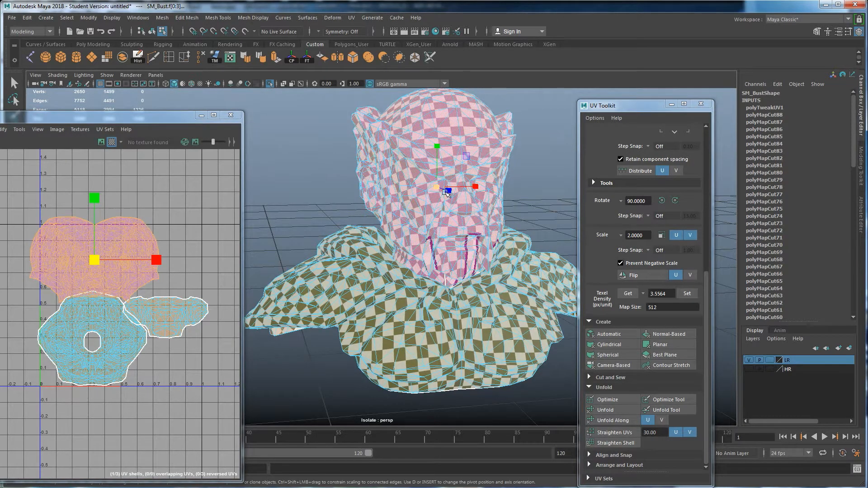
{"action": "left_click", "coordinate": [528, 198]}
{"action": "scroll", "coordinate": [533, 194], "scroll_direction": "down", "scroll_amount": 2}
{"action": "left_click_drag", "start_coordinate": [533, 195], "coordinate": [413, 190], "text": "alt"}
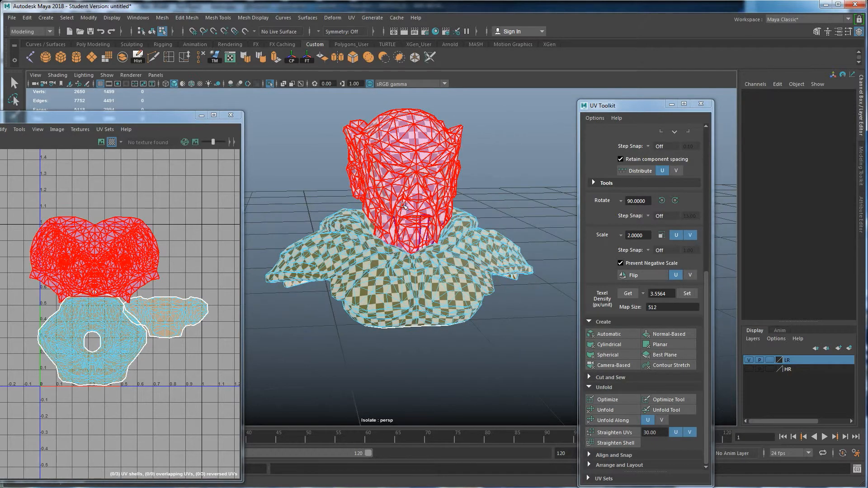
{"action": "left_click_drag", "start_coordinate": [63, 188], "coordinate": [181, 377]}
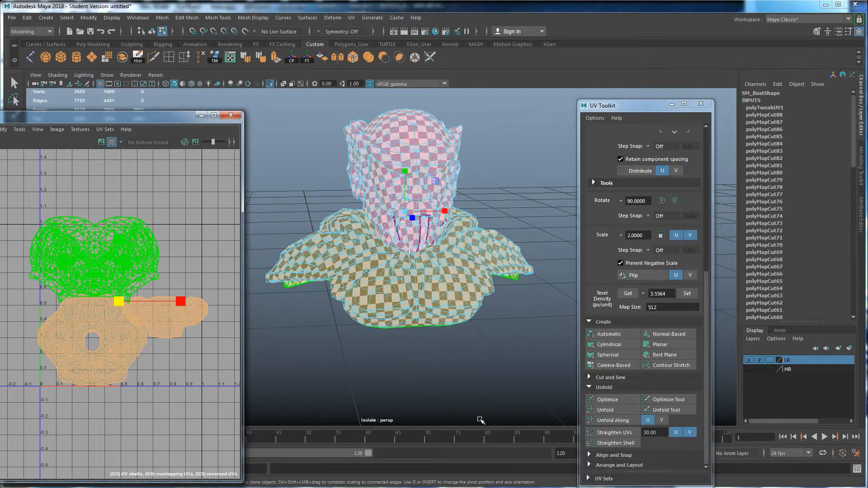
{"action": "left_click", "coordinate": [607, 465]}
{"action": "scroll", "coordinate": [617, 446], "scroll_direction": "down", "scroll_amount": 5}
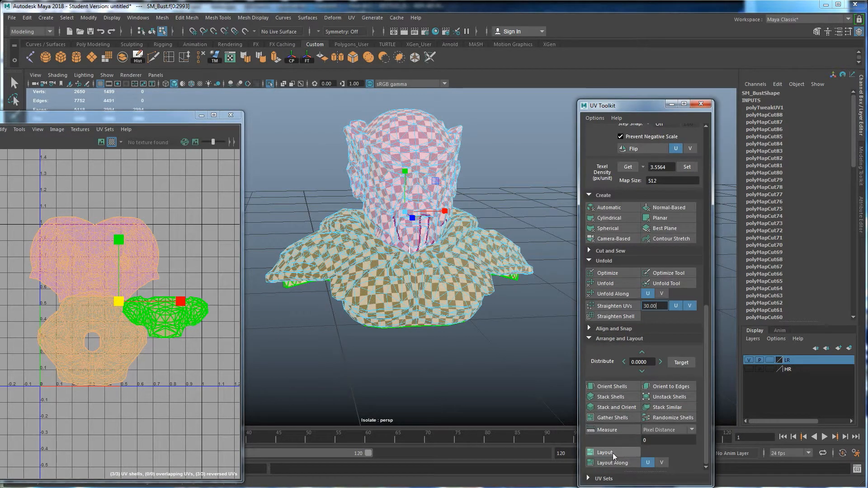
{"action": "left_click", "coordinate": [612, 452]}
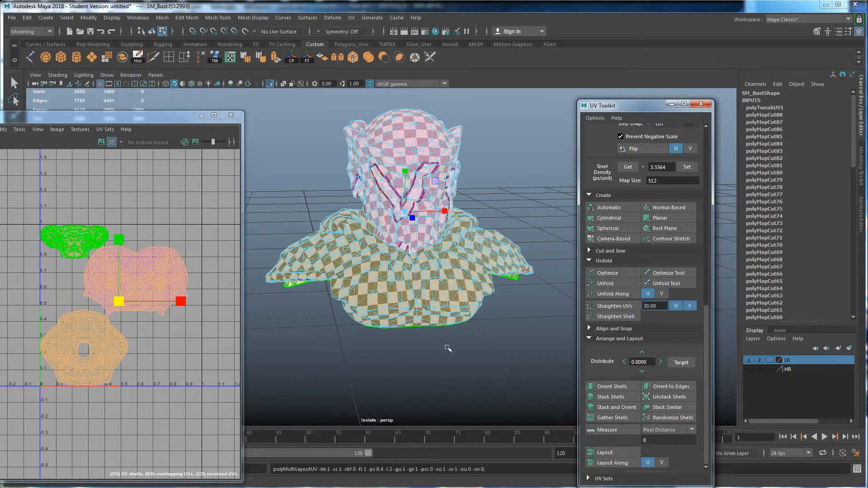
- Move the small UV shell beside the bust's torso shell and shift the head shell slightly upward above them
{"action": "left_click", "coordinate": [109, 255]}
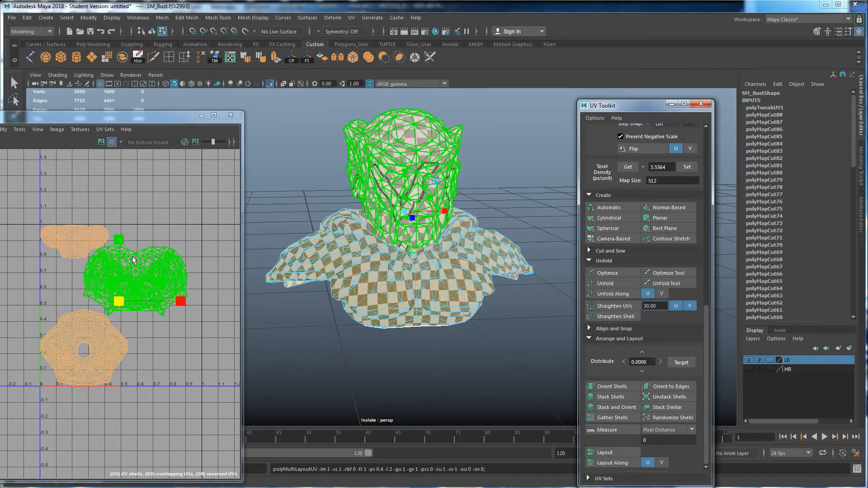
{"action": "middle_click_drag", "start_coordinate": [149, 289], "coordinate": [160, 293], "text": "alt"}
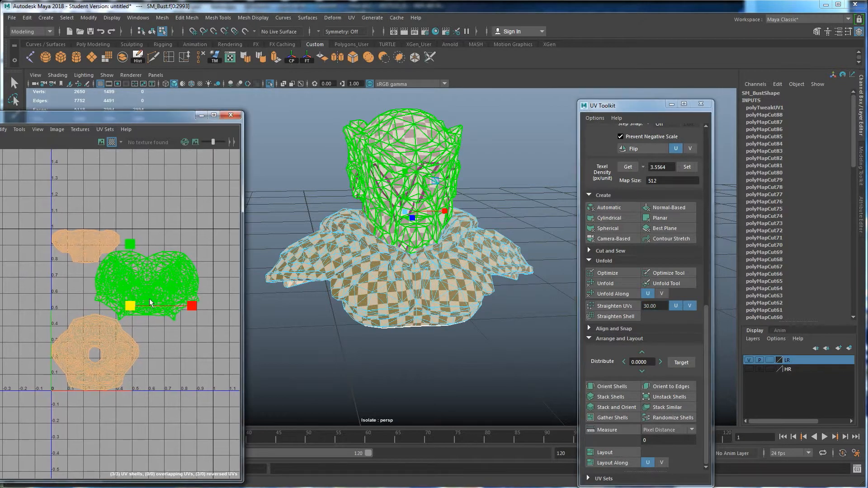
{"action": "left_click", "coordinate": [121, 299]}
{"action": "left_click", "coordinate": [611, 453]}
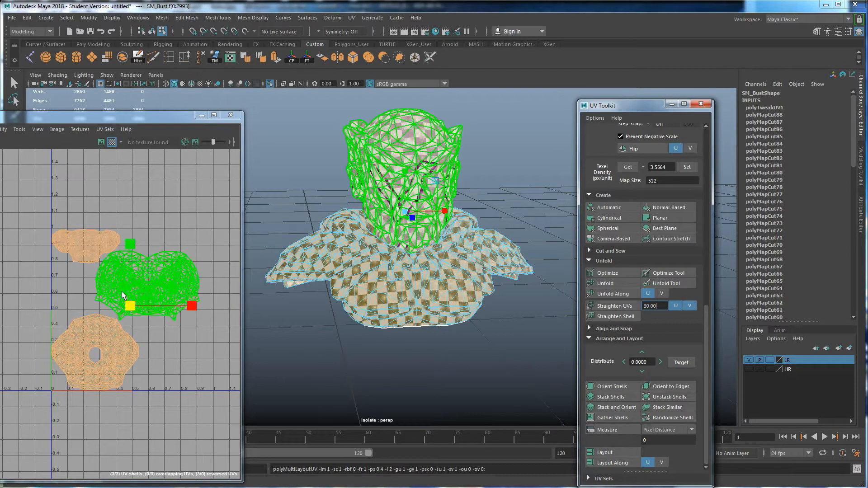
{"action": "left_click", "coordinate": [74, 253]}
{"action": "left_click_drag", "start_coordinate": [85, 248], "coordinate": [177, 364]}
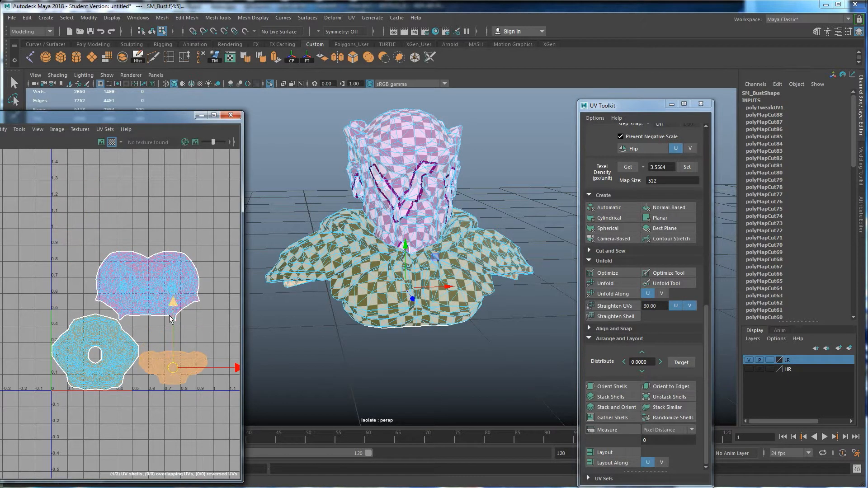
{"action": "left_click", "coordinate": [140, 280]}
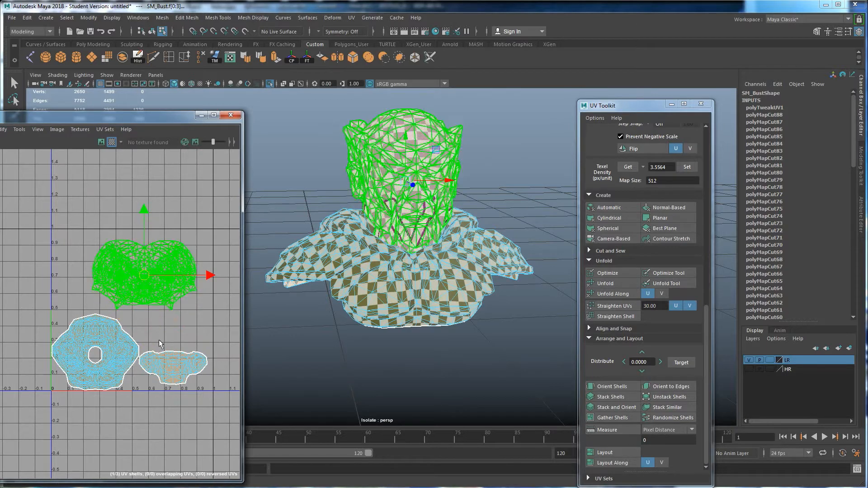
- Select all three UV shells of the bust and scale them up uniformly together
{"action": "left_click", "coordinate": [88, 327]}
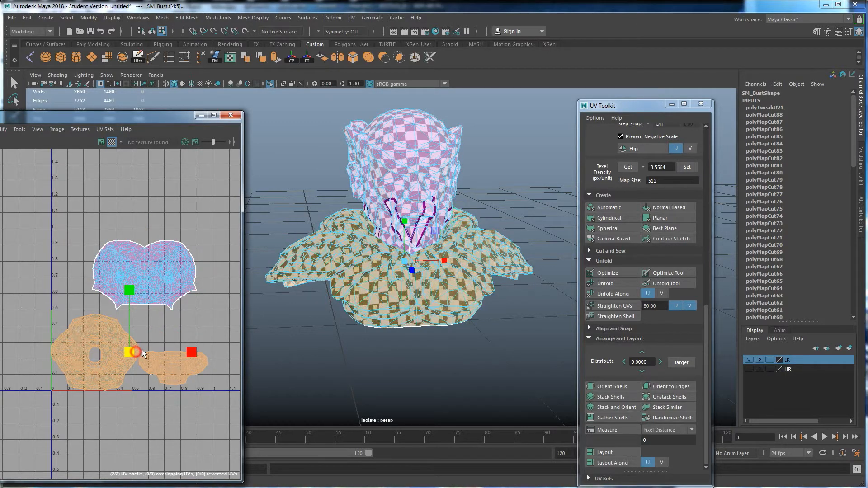
{"action": "left_click_drag", "start_coordinate": [62, 266], "coordinate": [186, 355]}
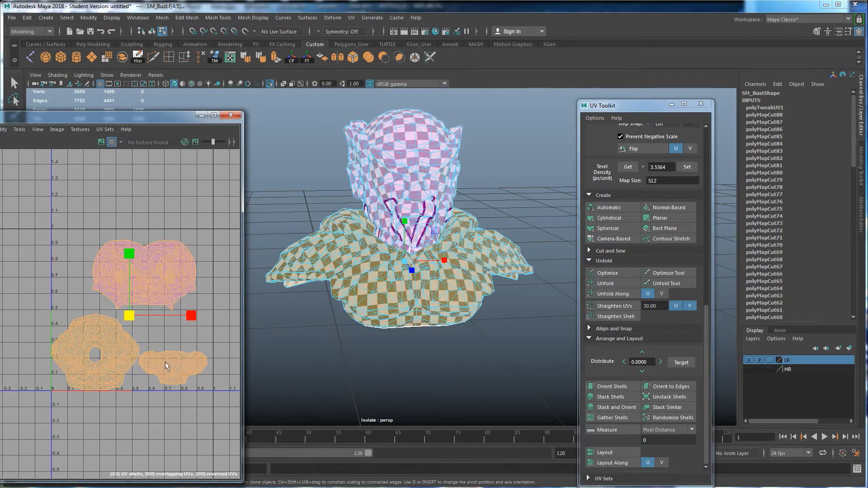
{"action": "left_click_drag", "start_coordinate": [128, 316], "coordinate": [147, 316]}
{"action": "key", "text": "w"}
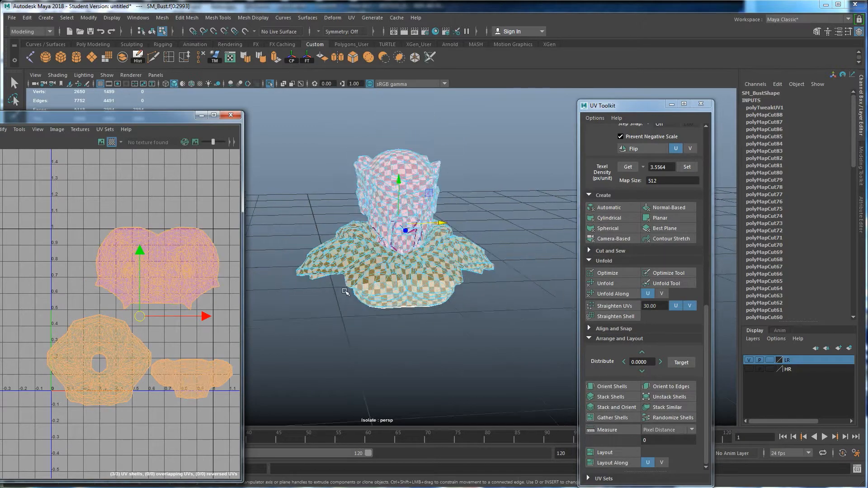
- Switch the bust back to object mode and inspect its checker pattern on the whole object
{"action": "scroll", "coordinate": [388, 290], "scroll_direction": "down", "scroll_amount": 3}
{"action": "left_click", "coordinate": [371, 333]}
{"action": "scroll", "coordinate": [407, 298], "scroll_direction": "up", "scroll_amount": 4}
{"action": "right_click_drag", "start_coordinate": [408, 226], "coordinate": [505, 206]}
{"action": "left_click_drag", "start_coordinate": [480, 325], "coordinate": [460, 319], "text": "alt"}
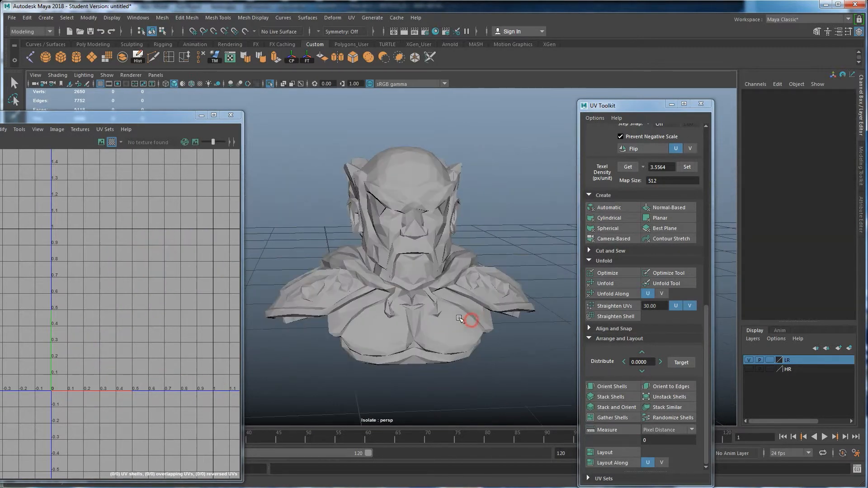
{"action": "left_click", "coordinate": [374, 245]}
{"action": "left_click_drag", "start_coordinate": [378, 251], "coordinate": [437, 256], "text": "alt"}
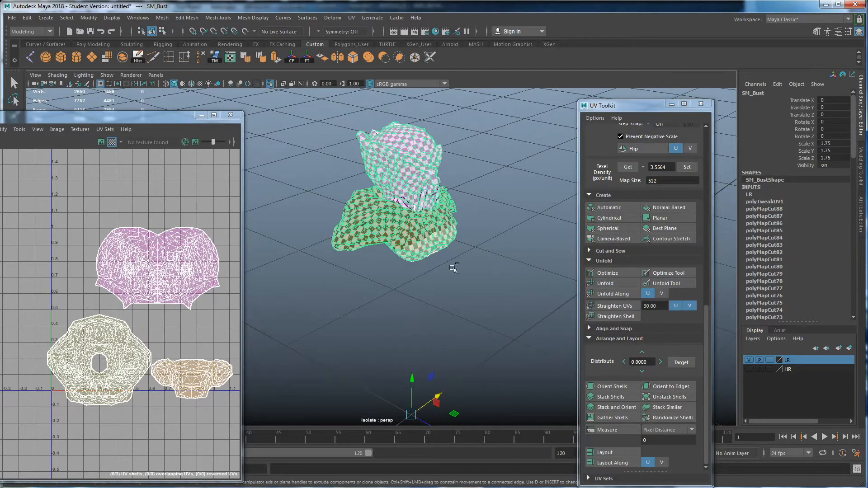
- Leave the bust's isolated view and isolate the pillar below it instead
{"action": "key", "text": "ctrl+1"}
{"action": "left_click_drag", "start_coordinate": [442, 268], "coordinate": [440, 257], "text": "alt"}
{"action": "left_click", "coordinate": [440, 257]}
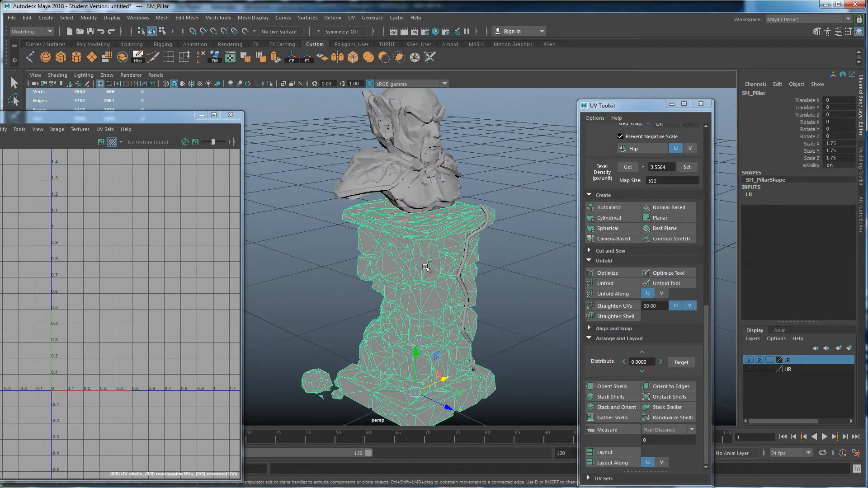
{"action": "key", "text": "ctrl+1"}
{"action": "left_click_drag", "start_coordinate": [446, 237], "coordinate": [424, 290], "text": "alt"}
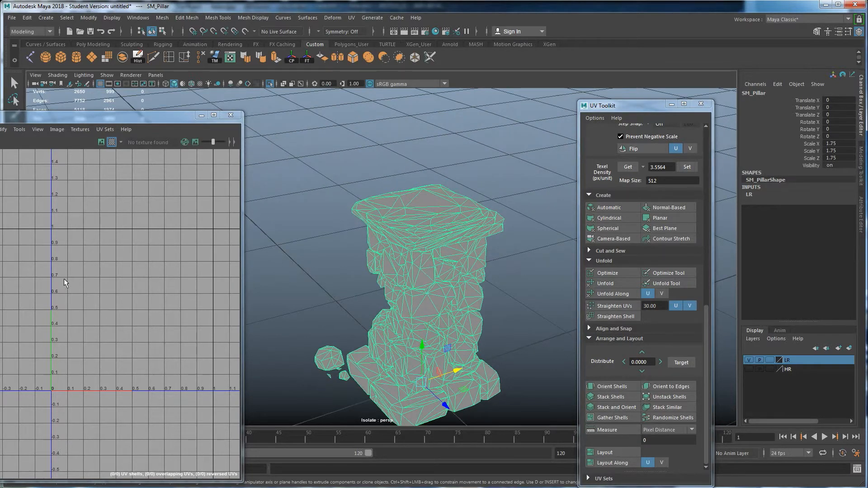
- Try cutting UV edges on the pillar's top slab with the 3D Cut and Sew UV Tool
{"action": "left_click", "coordinate": [349, 18]}
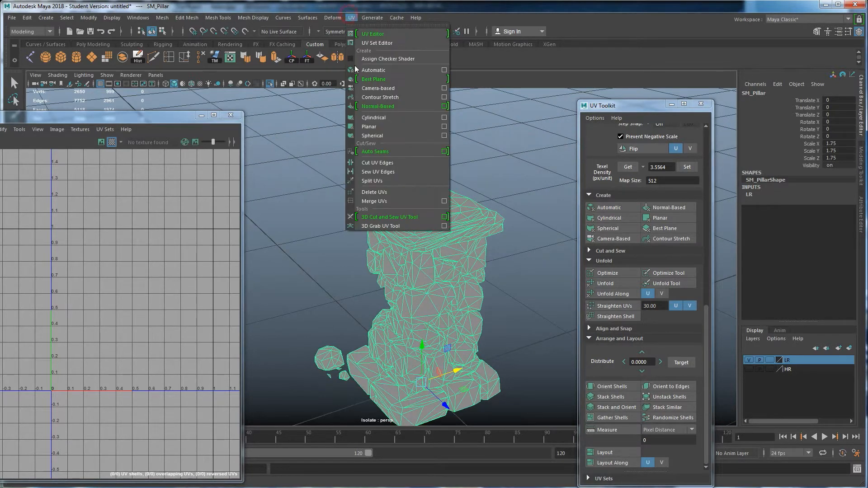
{"action": "left_click", "coordinate": [381, 216]}
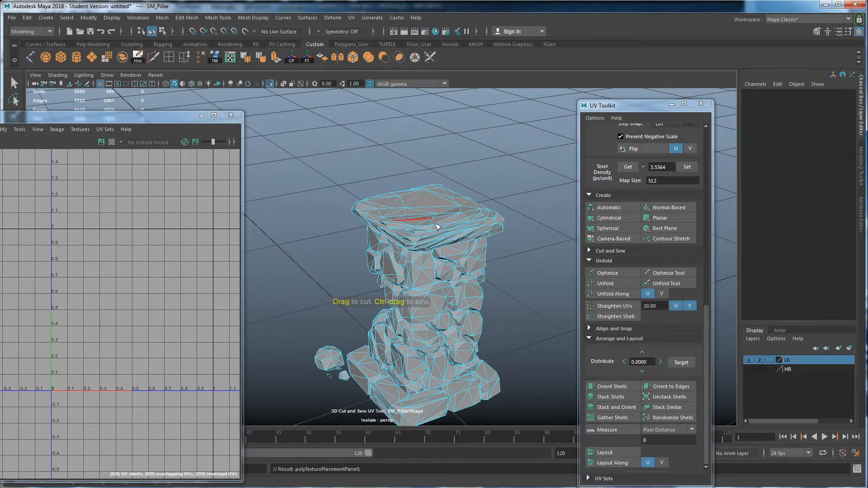
{"action": "left_click_drag", "start_coordinate": [414, 203], "coordinate": [433, 204]}
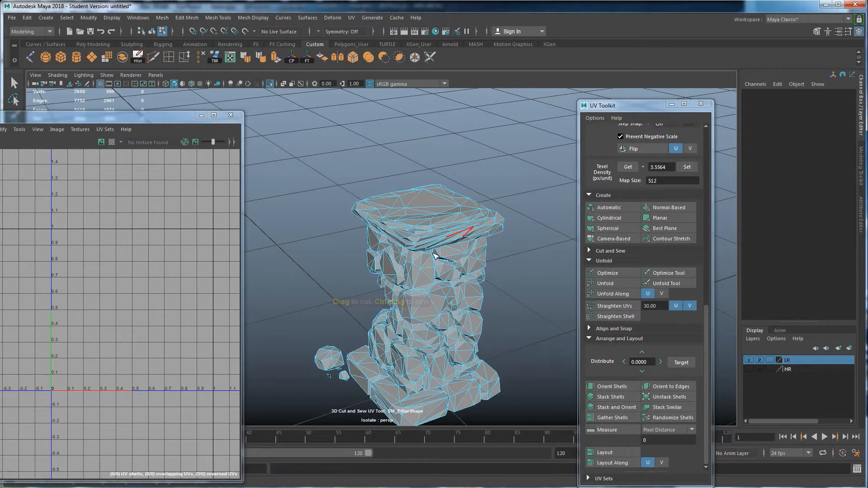
{"action": "left_click", "coordinate": [452, 216]}
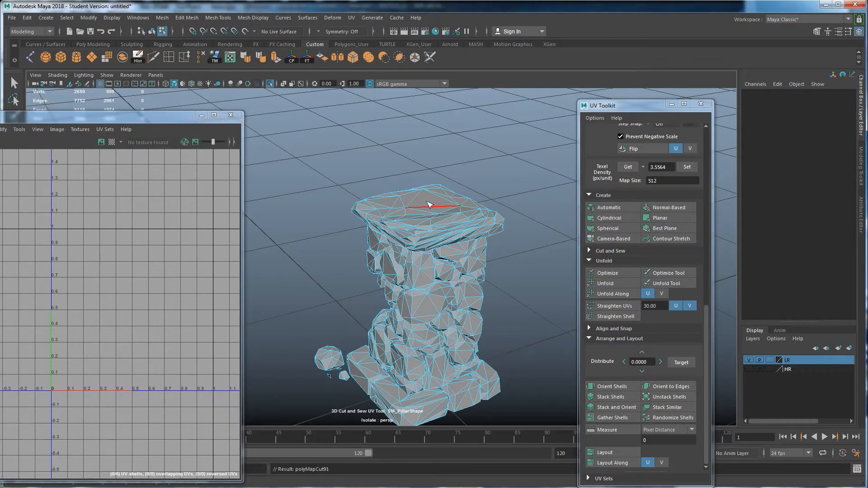
- Return the pillar to object mode, apply a planar UV projection to it and hide the checker pattern
{"action": "right_click", "coordinate": [427, 202]}
{"action": "key", "text": "q"}
{"action": "right_click", "coordinate": [439, 194]}
{"action": "left_click", "coordinate": [463, 183]}
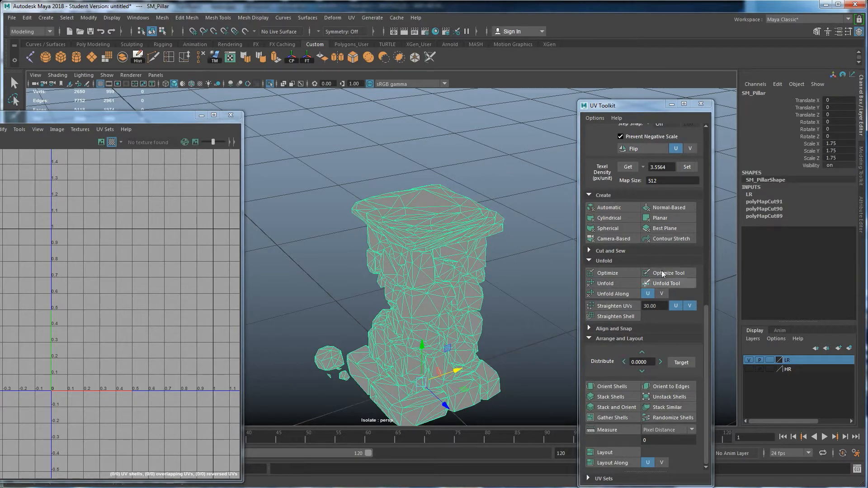
{"action": "left_click", "coordinate": [660, 219]}
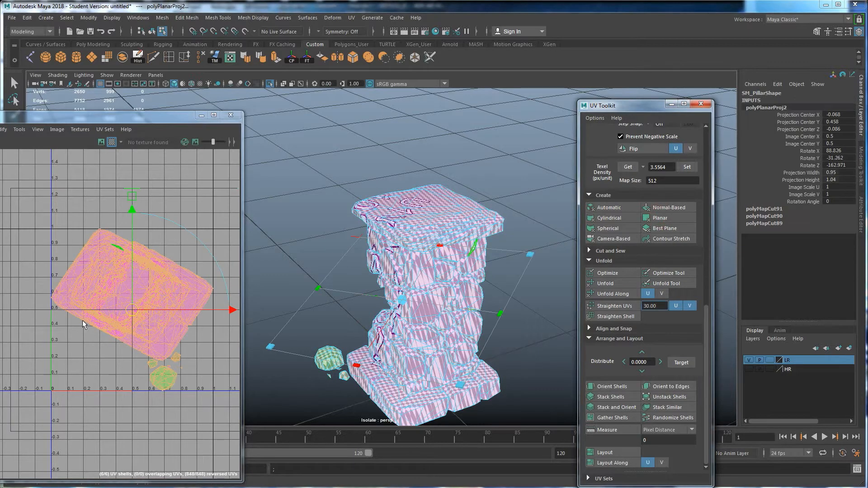
{"action": "left_click", "coordinate": [111, 141]}
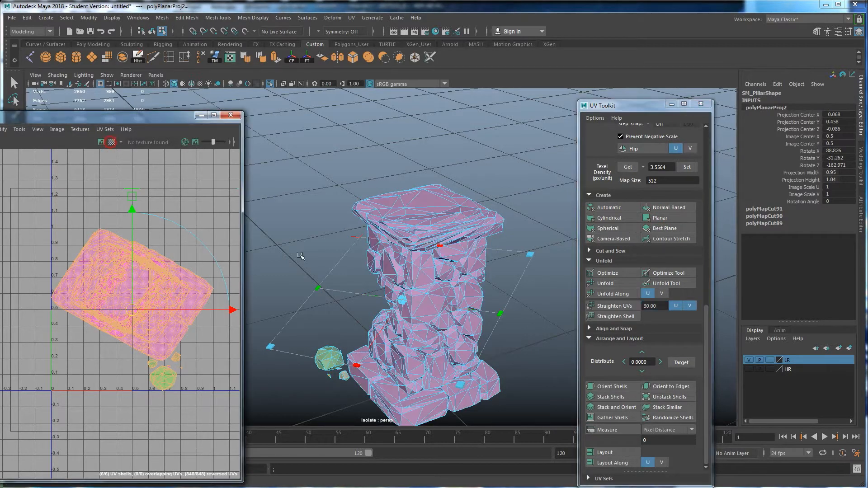
- Activate the 3D Cut and Sew UV Tool on the pillar and hide the checker pattern again
{"action": "scroll", "coordinate": [451, 213], "scroll_direction": "up", "scroll_amount": 1}
{"action": "left_click_drag", "start_coordinate": [452, 227], "coordinate": [440, 232], "text": "alt"}
{"action": "scroll", "coordinate": [440, 231], "scroll_direction": "up", "scroll_amount": 2}
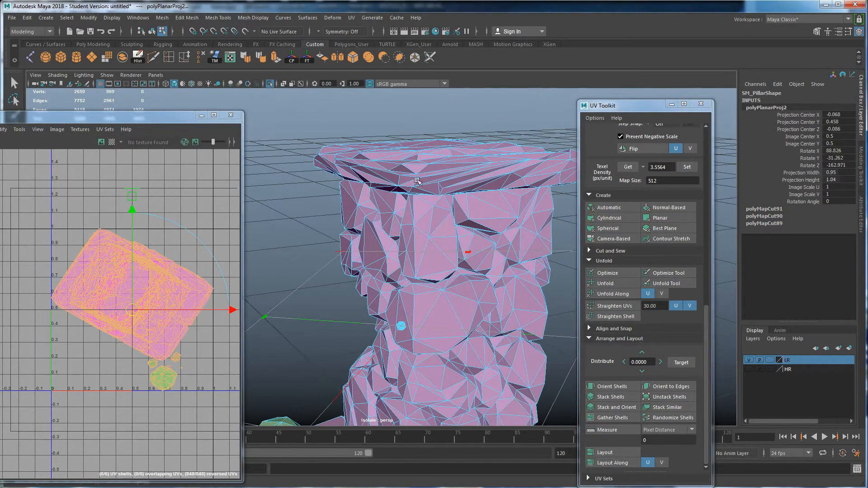
{"action": "left_click", "coordinate": [351, 17]}
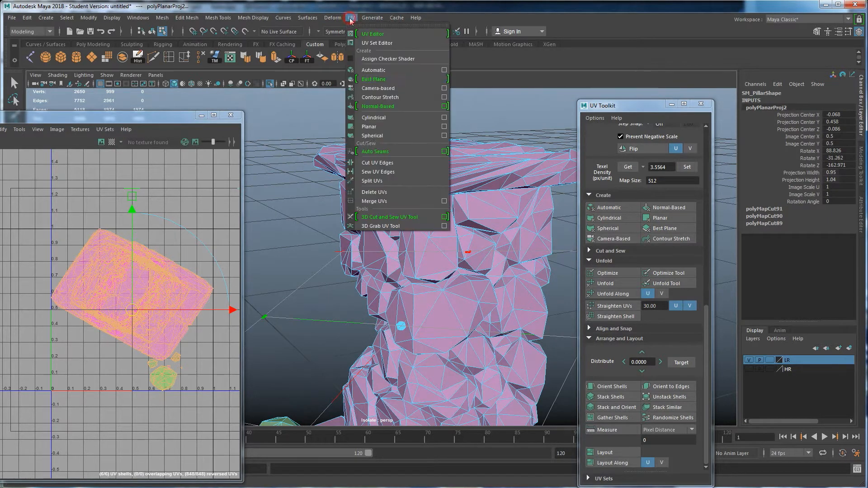
{"action": "left_click", "coordinate": [381, 219]}
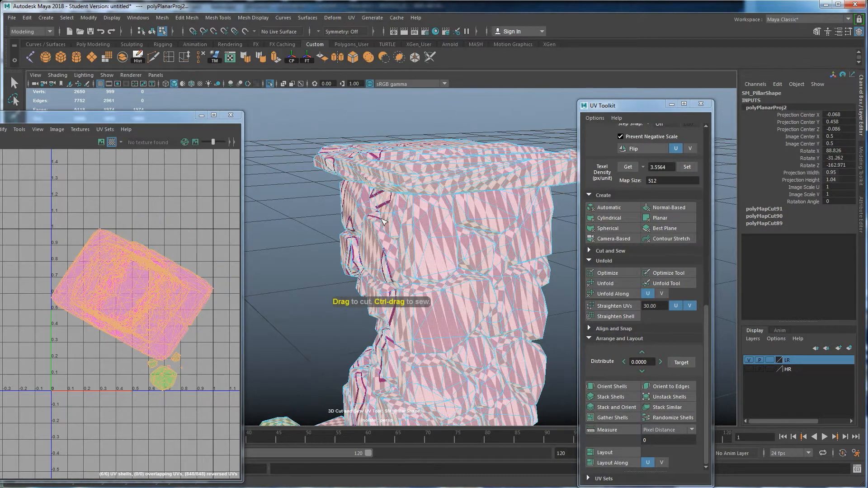
{"action": "left_click", "coordinate": [111, 142]}
- Examine the pillar's cap, shaft and base from all sides to plan where the UV seams should run
{"action": "left_click_drag", "start_coordinate": [407, 254], "coordinate": [429, 200], "text": "alt"}
{"action": "right_click_drag", "start_coordinate": [419, 241], "coordinate": [424, 186]}
{"action": "mouse_move", "coordinate": [409, 278]}
{"action": "left_mouse_down", "text": "alt"}
{"action": "mouse_move", "coordinate": [420, 300]}
{"action": "mouse_move", "coordinate": [407, 321]}
{"action": "mouse_move", "coordinate": [411, 271]}
{"action": "left_mouse_up", "text": "alt"}
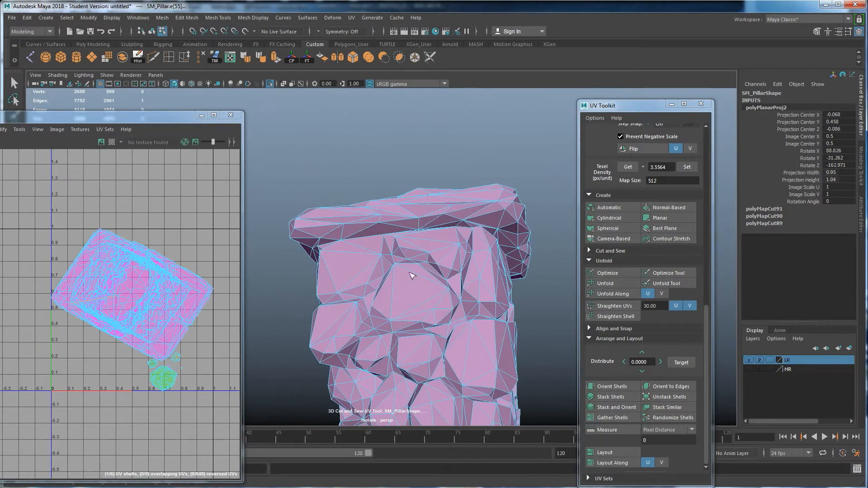
{"action": "left_click_drag", "start_coordinate": [441, 231], "coordinate": [405, 246], "text": "alt"}
{"action": "left_click", "coordinate": [405, 244]}
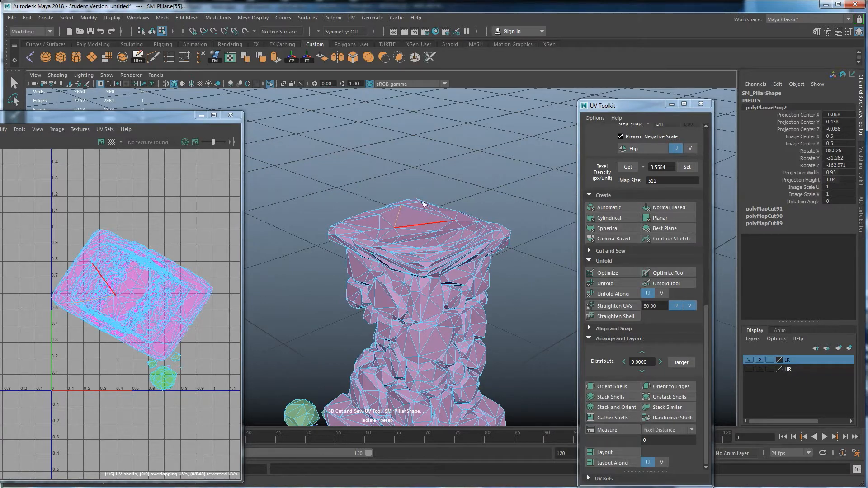
{"action": "left_click_drag", "start_coordinate": [429, 211], "coordinate": [432, 289], "text": "alt"}
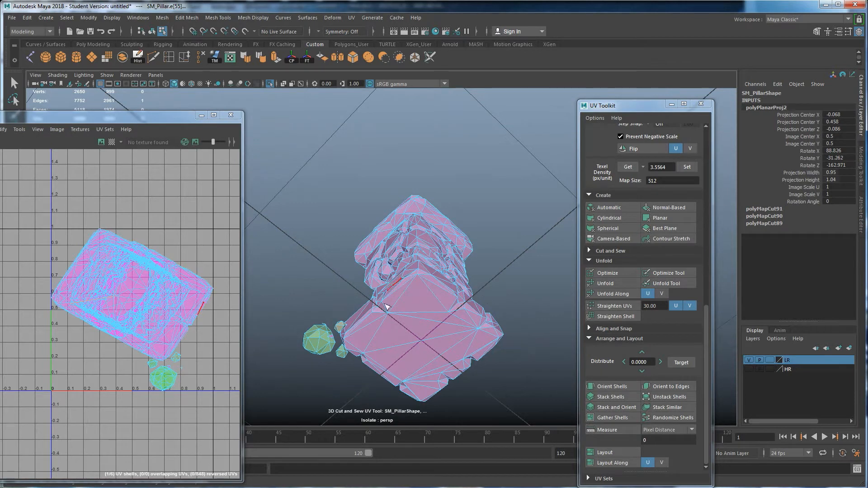
{"action": "left_click_drag", "start_coordinate": [437, 313], "coordinate": [422, 286], "text": "alt"}
{"action": "left_click_drag", "start_coordinate": [501, 194], "coordinate": [410, 205], "text": "alt"}
{"action": "left_click_drag", "start_coordinate": [408, 330], "coordinate": [415, 306], "text": "alt"}
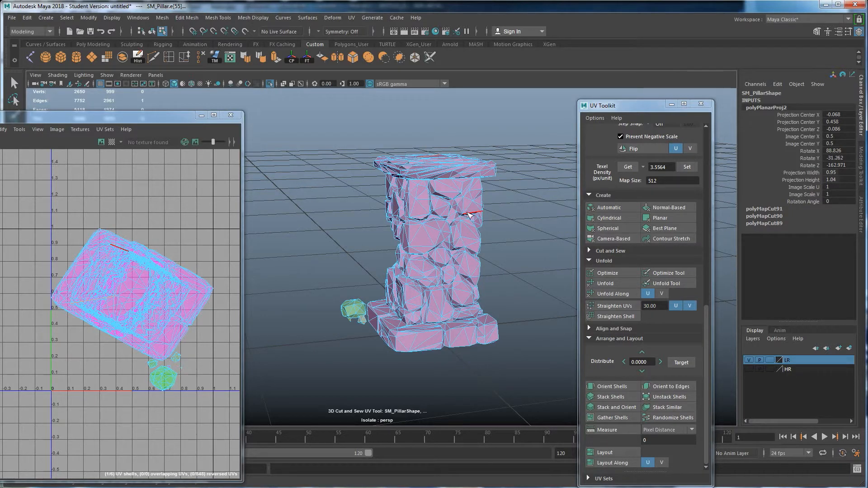
{"action": "left_click_drag", "start_coordinate": [487, 277], "coordinate": [416, 212], "text": "alt"}
{"action": "left_click_drag", "start_coordinate": [401, 295], "coordinate": [431, 286], "text": "alt"}
{"action": "scroll", "coordinate": [431, 286], "scroll_direction": "up", "scroll_amount": 8}
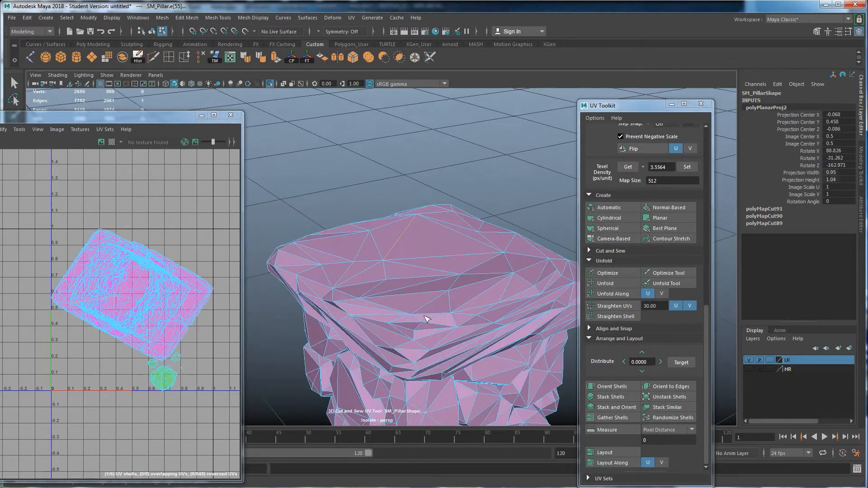
{"action": "left_click_drag", "start_coordinate": [409, 306], "coordinate": [472, 271], "text": "alt"}
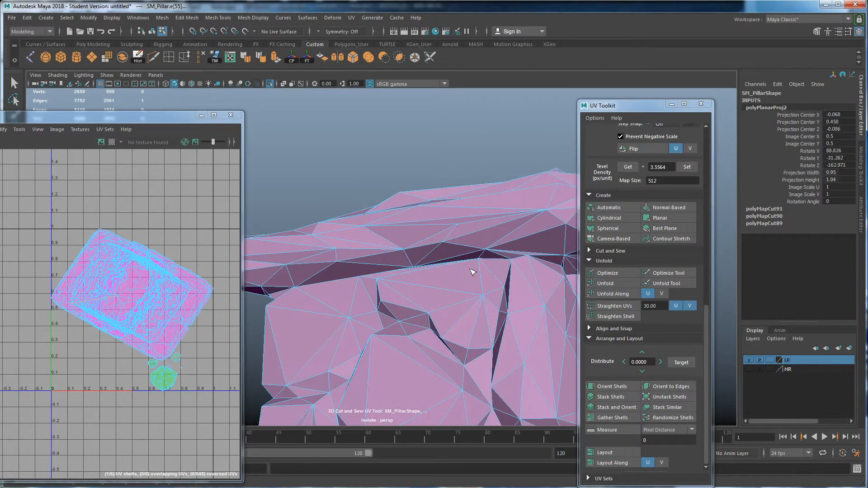
- Start cutting a UV seam along the joint between the pillar's cap and shaft, and sew back the misplaced edge
{"action": "mouse_move", "coordinate": [486, 260]}
{"action": "left_mouse_down"}
{"action": "mouse_move", "coordinate": [413, 266]}
{"action": "mouse_move", "coordinate": [432, 242]}
{"action": "left_mouse_up"}
{"action": "right_click_drag", "start_coordinate": [432, 240], "coordinate": [484, 222], "text": "alt"}
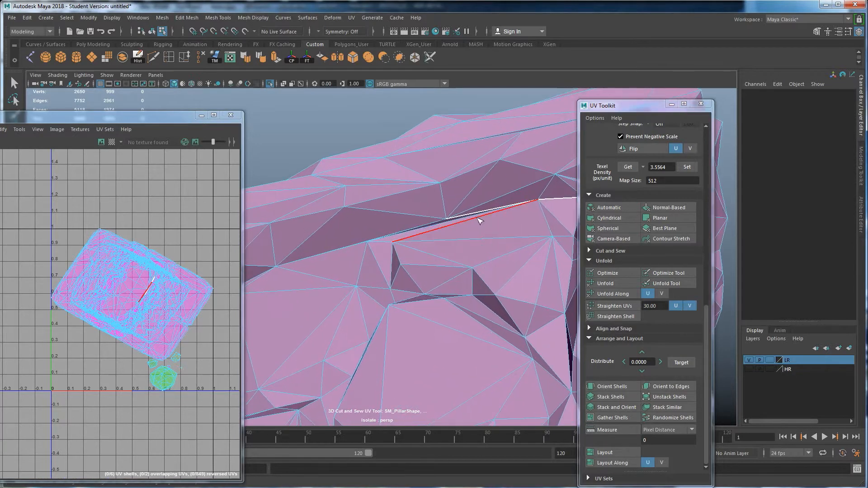
{"action": "left_click", "coordinate": [459, 222], "text": "ctrl"}
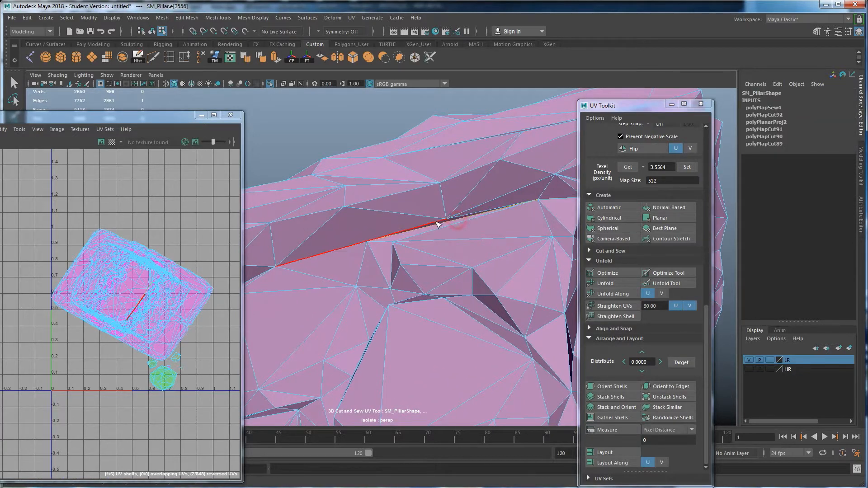
{"action": "left_click_drag", "start_coordinate": [315, 271], "coordinate": [406, 226], "text": "alt"}
{"action": "scroll", "coordinate": [430, 222], "scroll_direction": "up", "scroll_amount": 5}
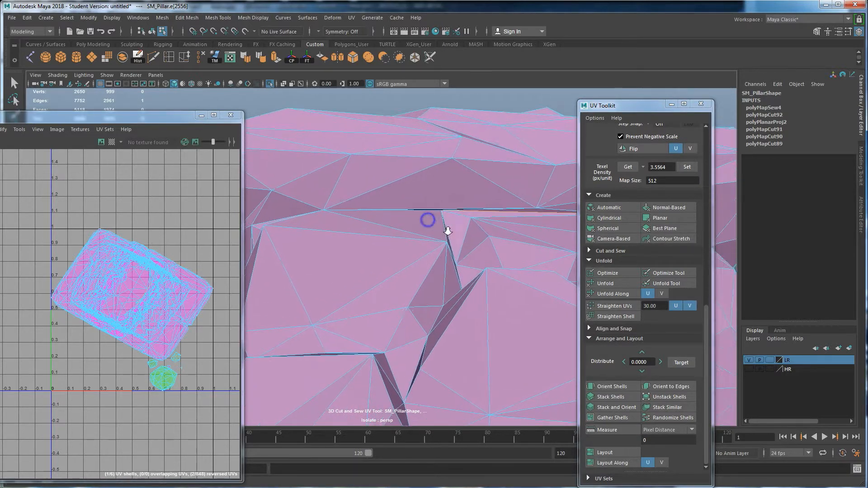
- Undo the last stray edge cut and cut the long edge directly beneath the cap along the shaft's upper rim
{"action": "left_click", "coordinate": [470, 178]}
{"action": "scroll", "coordinate": [402, 219], "scroll_direction": "down", "scroll_amount": 3}
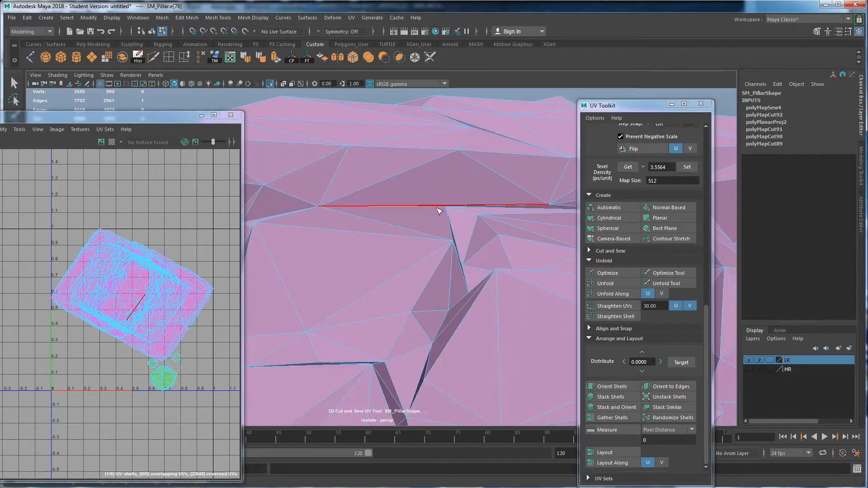
{"action": "key", "text": "ctrl+z"}
{"action": "left_click_drag", "start_coordinate": [453, 225], "coordinate": [478, 228], "text": "alt"}
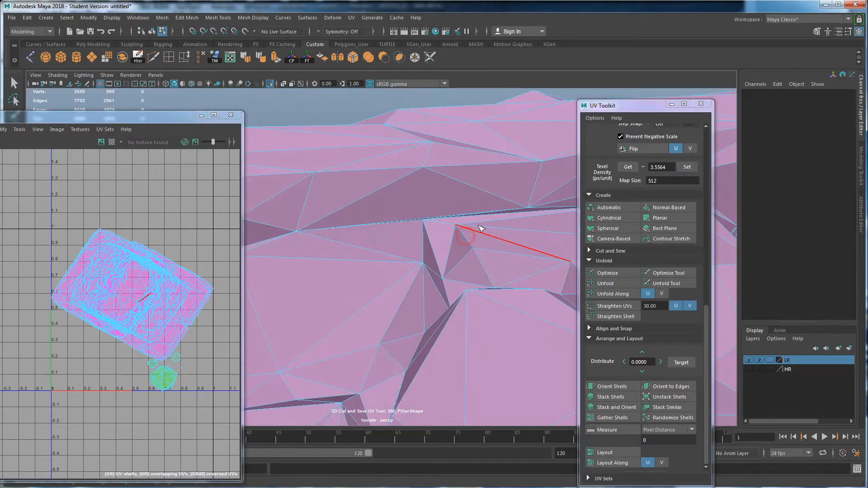
{"action": "left_click", "coordinate": [481, 219]}
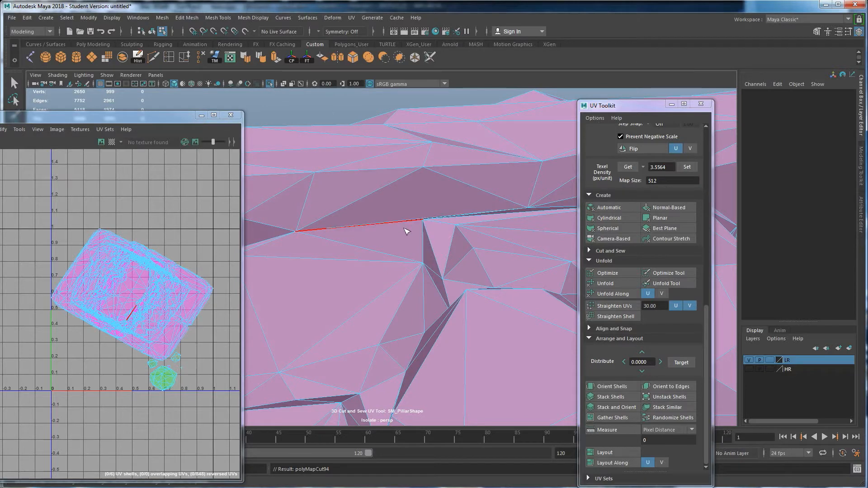
{"action": "left_click_drag", "start_coordinate": [406, 228], "coordinate": [402, 300], "text": "alt"}
{"action": "left_click_drag", "start_coordinate": [456, 289], "coordinate": [471, 292], "text": "alt"}
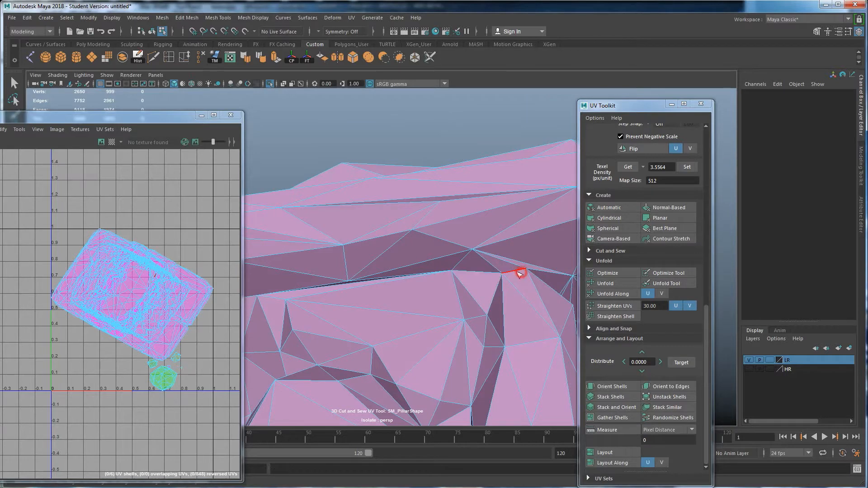
- Extend the UV seam edge by edge around the shaft's top corner beneath the cap
{"action": "left_click_drag", "start_coordinate": [419, 295], "coordinate": [437, 249], "text": "alt"}
{"action": "left_click", "coordinate": [402, 273]}
{"action": "left_click", "coordinate": [419, 278]}
{"action": "left_click", "coordinate": [374, 221]}
{"action": "left_click", "coordinate": [376, 240]}
{"action": "scroll", "coordinate": [357, 271], "scroll_direction": "down", "scroll_amount": 3}
{"action": "left_click", "coordinate": [447, 229]}
- Cut the following rim edges beneath the cap so the seam runs along the adjoining side of the shaft
{"action": "left_click_drag", "start_coordinate": [371, 248], "coordinate": [398, 233], "text": "alt"}
{"action": "left_click", "coordinate": [379, 214]}
{"action": "left_click", "coordinate": [378, 219]}
{"action": "left_click", "coordinate": [345, 213]}
{"action": "left_click_drag", "start_coordinate": [350, 248], "coordinate": [419, 256], "text": "alt"}
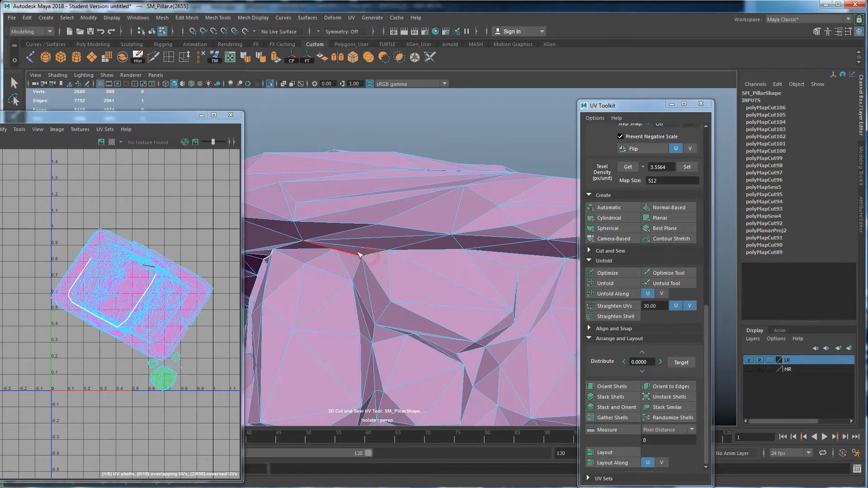
- Undo the last misplaced rim cut and examine the narrow crevice where the cap meets the shaft
{"action": "left_click_drag", "start_coordinate": [336, 269], "coordinate": [370, 260], "text": "alt"}
{"action": "key", "text": "ctrl+z"}
{"action": "right_click_drag", "start_coordinate": [459, 230], "coordinate": [488, 287], "text": "alt"}
{"action": "left_click_drag", "start_coordinate": [486, 265], "coordinate": [472, 226], "text": "alt"}
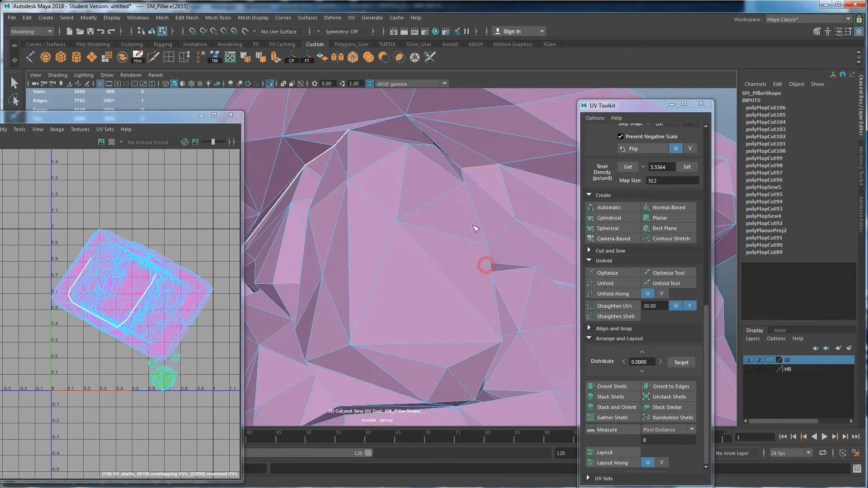
{"action": "middle_click_drag", "start_coordinate": [450, 159], "coordinate": [418, 228], "text": "alt"}
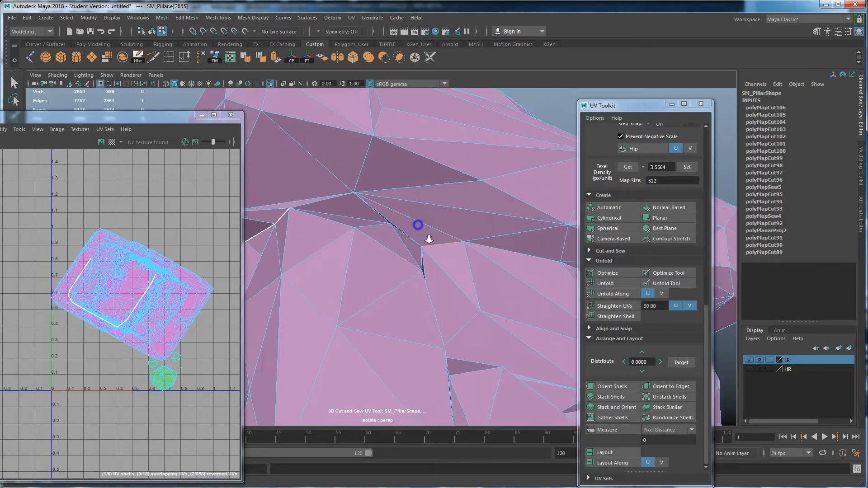
{"action": "right_click_drag", "start_coordinate": [418, 228], "coordinate": [447, 253], "text": "alt"}
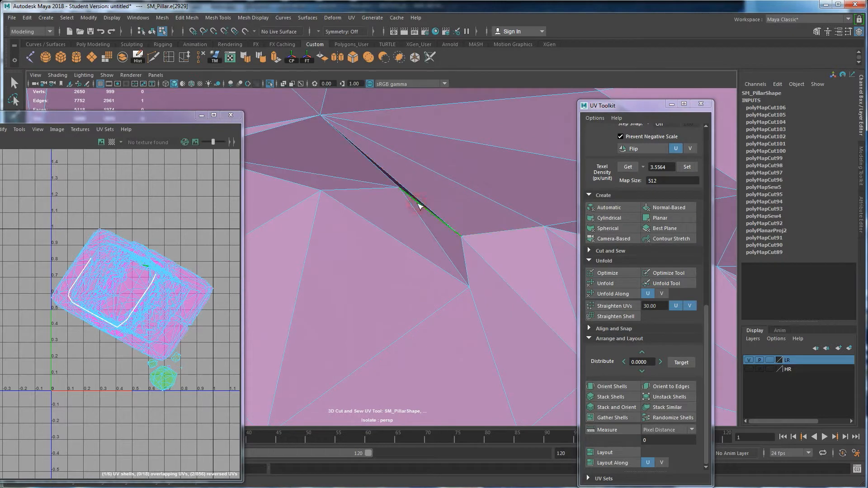
- Cut the remaining side's rim edges beneath the cap, bringing the seam around the corner toward the crevice
{"action": "left_click_drag", "start_coordinate": [469, 226], "coordinate": [455, 228], "text": "alt"}
{"action": "right_click_drag", "start_coordinate": [453, 226], "coordinate": [381, 263], "text": "alt"}
{"action": "left_click_drag", "start_coordinate": [530, 261], "coordinate": [388, 264], "text": "alt"}
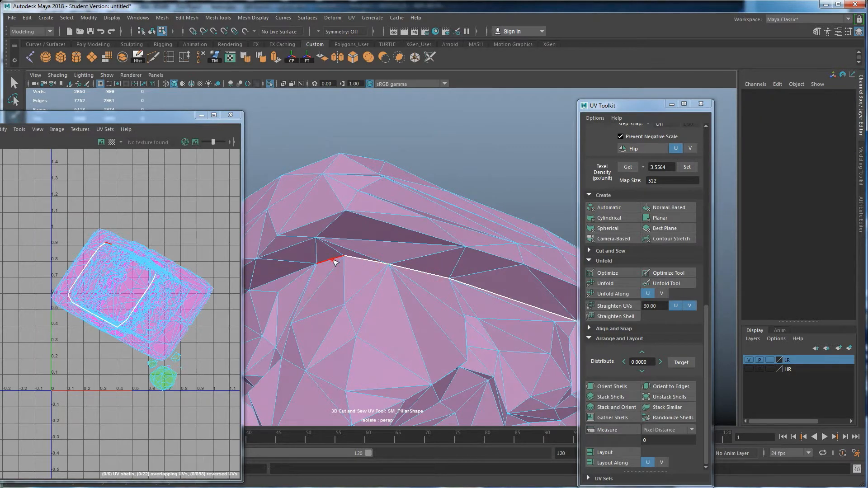
{"action": "left_click", "coordinate": [332, 258]}
{"action": "left_click_drag", "start_coordinate": [319, 277], "coordinate": [458, 277], "text": "alt"}
{"action": "left_click", "coordinate": [492, 246]}
{"action": "left_click", "coordinate": [457, 248]}
- Cut the edges through the crevice to close the seam loop and separate the cap's UVs from the shaft
{"action": "right_click_drag", "start_coordinate": [457, 247], "coordinate": [502, 330], "text": "alt"}
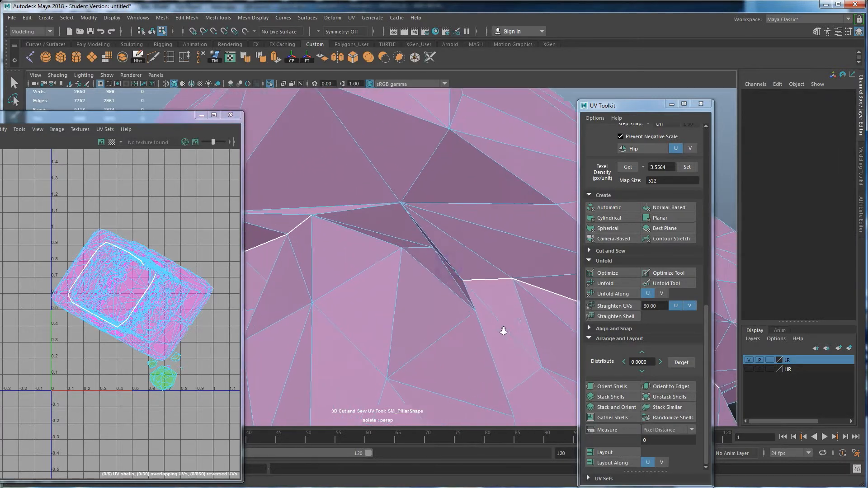
{"action": "left_click", "coordinate": [373, 230]}
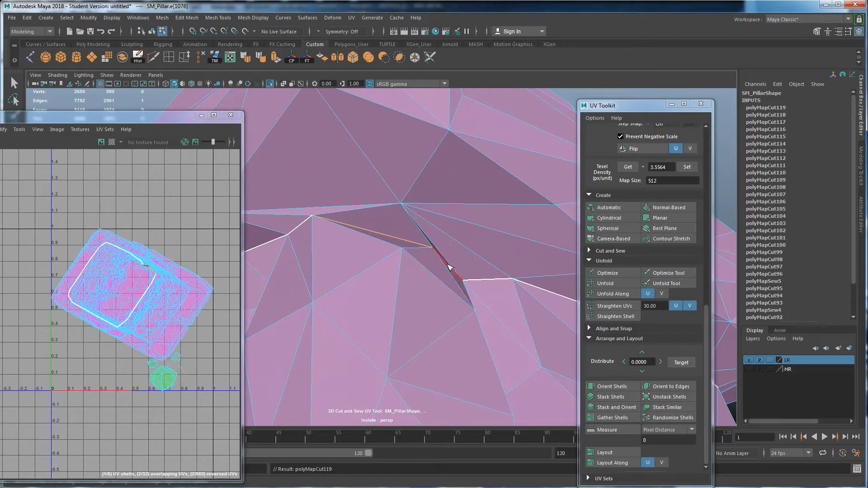
{"action": "left_click", "coordinate": [449, 266]}
{"action": "scroll", "coordinate": [518, 281], "scroll_direction": "down", "scroll_amount": 4}
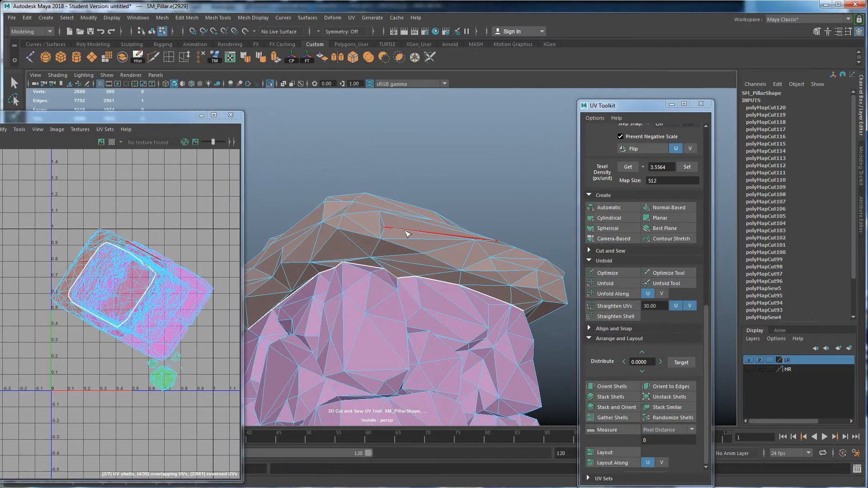
- Start a corner seam on the cap's underside, branching outward from the closed joint seam near the crevice
{"action": "left_click_drag", "start_coordinate": [379, 261], "coordinate": [420, 279], "text": "alt"}
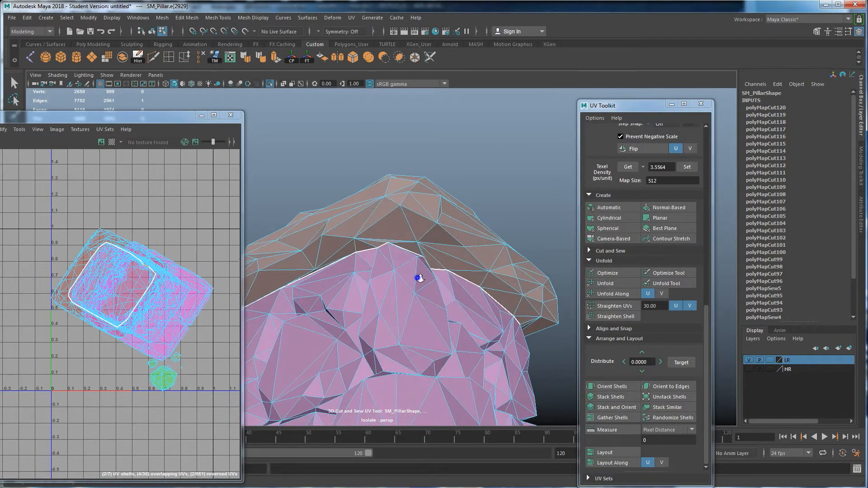
{"action": "right_click_drag", "start_coordinate": [420, 279], "coordinate": [465, 335], "text": "alt"}
{"action": "middle_click_drag", "start_coordinate": [465, 335], "coordinate": [446, 303], "text": "alt"}
{"action": "left_click_drag", "start_coordinate": [406, 229], "coordinate": [377, 219], "text": "alt"}
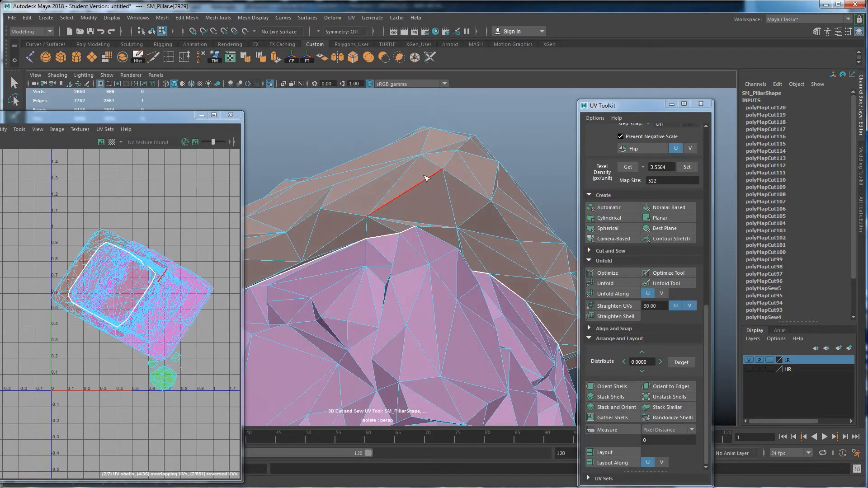
{"action": "left_click_drag", "start_coordinate": [423, 174], "coordinate": [395, 254], "text": "alt"}
{"action": "left_click_drag", "start_coordinate": [365, 307], "coordinate": [355, 275], "text": "alt"}
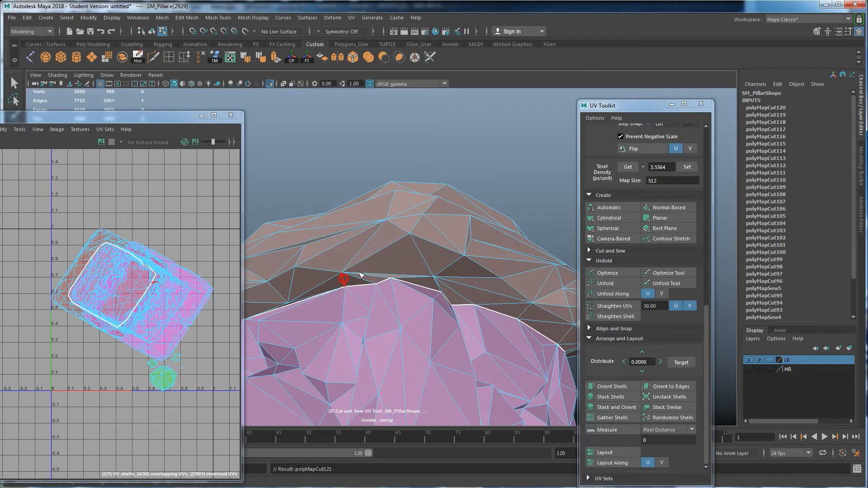
- Continue the cap's first corner seam from the underside up over its outer side toward the top rim
{"action": "left_click", "coordinate": [430, 205]}
{"action": "left_click_drag", "start_coordinate": [430, 204], "coordinate": [448, 296], "text": "alt"}
{"action": "left_click", "coordinate": [364, 353]}
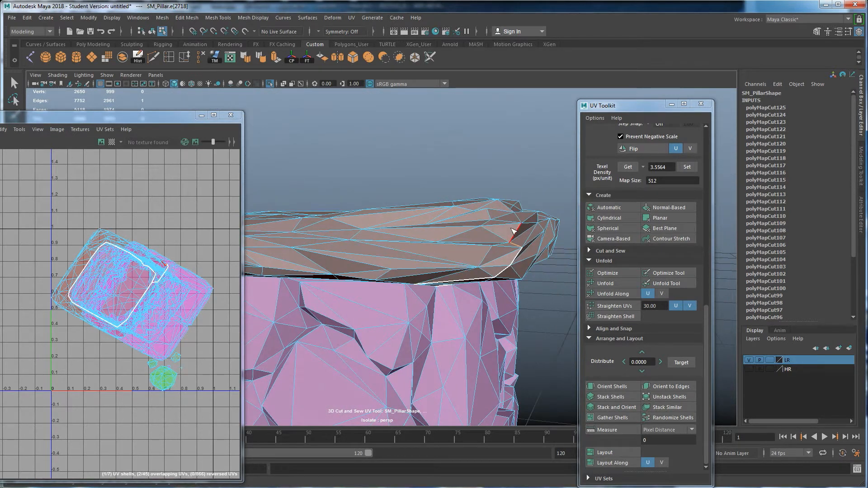
{"action": "left_click_drag", "start_coordinate": [516, 247], "coordinate": [490, 296], "text": "alt"}
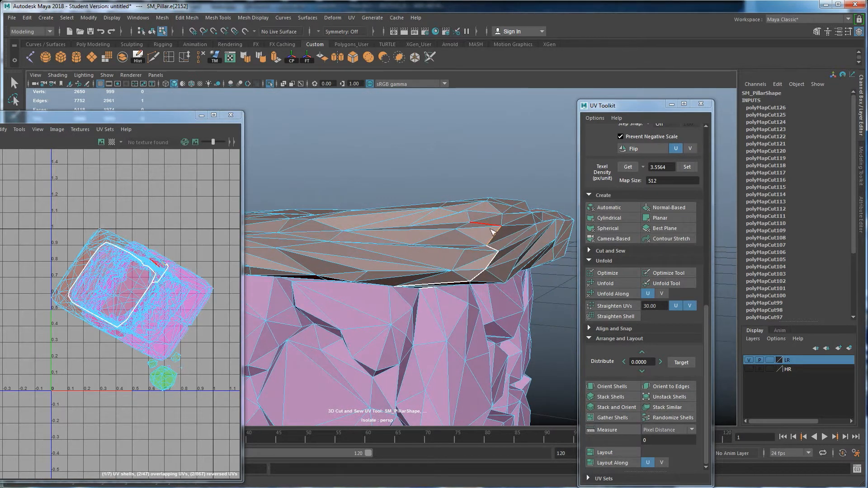
{"action": "left_click_drag", "start_coordinate": [495, 246], "coordinate": [408, 228], "text": "alt"}
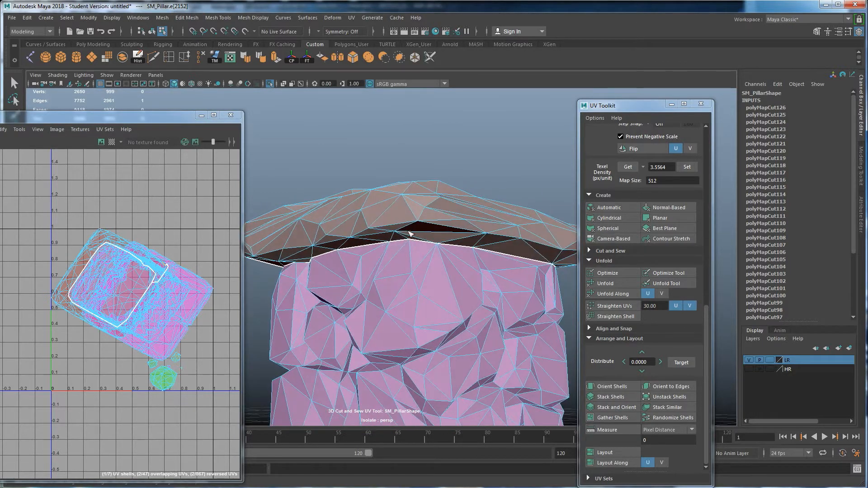
- Cut a second corner seam on the cap, from the joint seam up to its outer rim
{"action": "scroll", "coordinate": [411, 249], "scroll_direction": "up", "scroll_amount": 5}
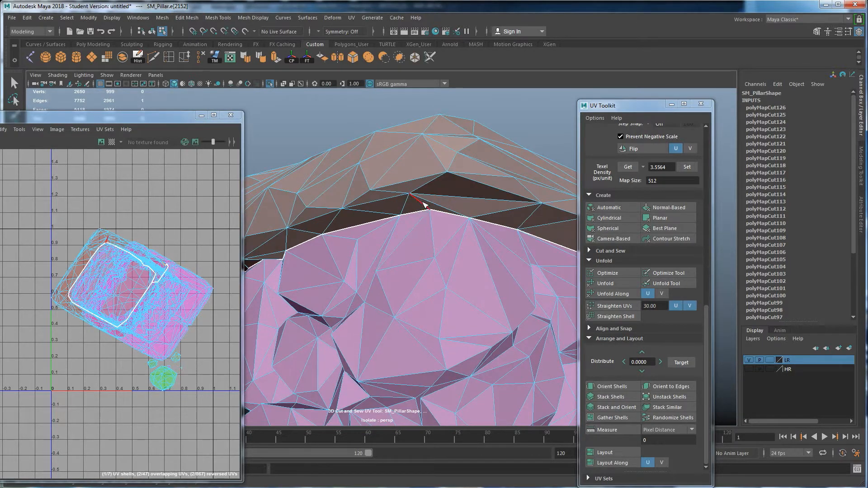
{"action": "left_click", "coordinate": [451, 160]}
{"action": "left_click", "coordinate": [467, 144]}
- Cut a third corner seam across the cap's dark underside and up its outer face
{"action": "left_click_drag", "start_coordinate": [470, 169], "coordinate": [410, 193], "text": "alt"}
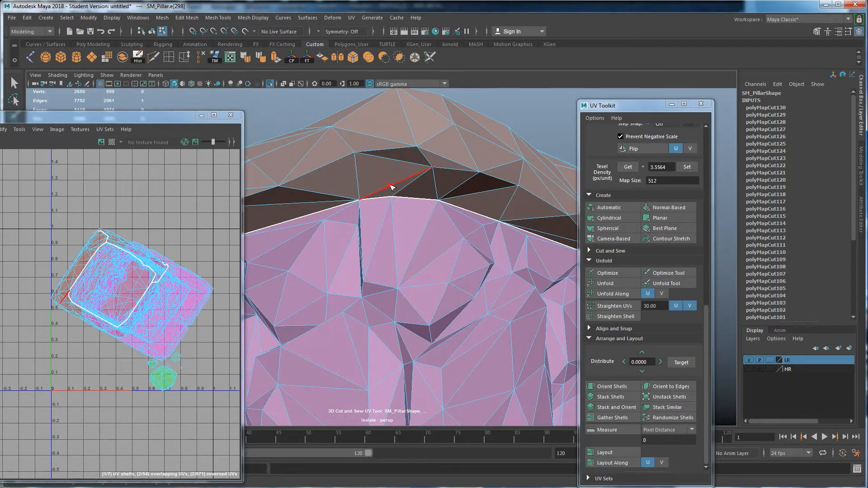
{"action": "left_click", "coordinate": [423, 158]}
{"action": "left_click", "coordinate": [428, 138]}
{"action": "left_click_drag", "start_coordinate": [428, 137], "coordinate": [390, 231], "text": "alt"}
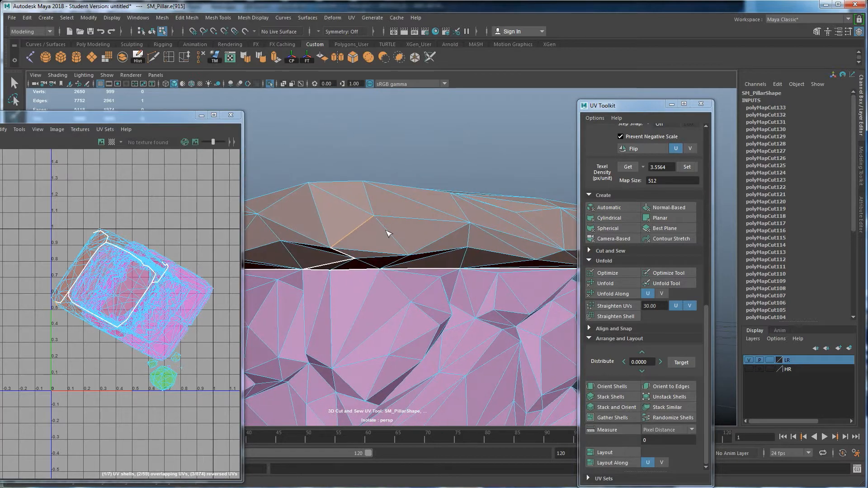
- Cut the fourth corner seam on the cap, from the shaft joint over the outer edge
{"action": "left_click_drag", "start_coordinate": [348, 251], "coordinate": [366, 192], "text": "alt"}
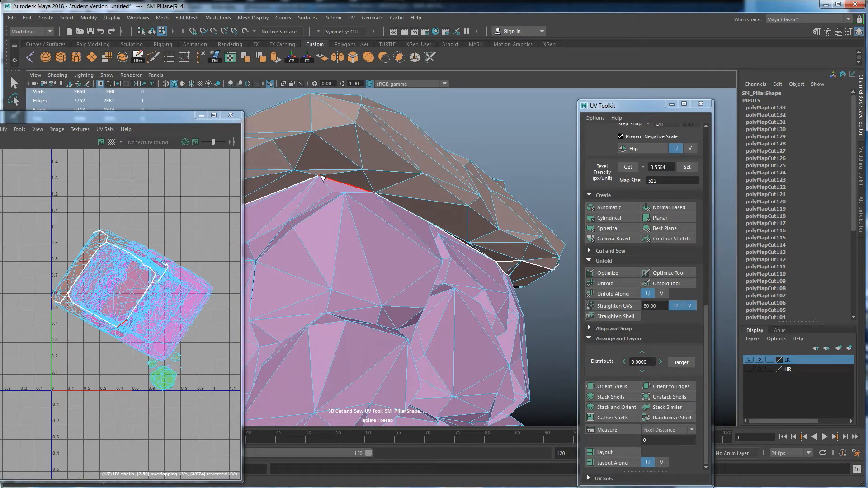
{"action": "left_click_drag", "start_coordinate": [359, 166], "coordinate": [392, 241], "text": "alt"}
{"action": "left_click", "coordinate": [350, 106]}
{"action": "left_click_drag", "start_coordinate": [372, 158], "coordinate": [437, 302], "text": "alt"}
{"action": "left_click", "coordinate": [525, 251]}
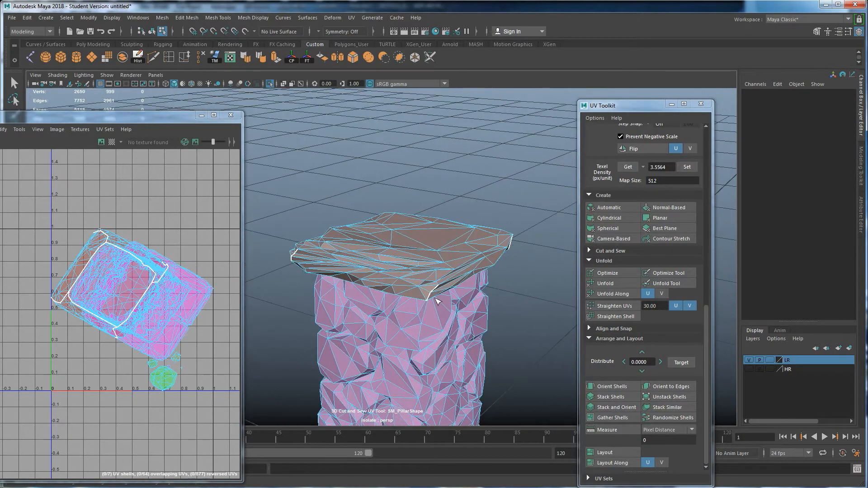
- Start a vertical UV seam on the shaft, cutting downward from the joint below one of the cap's corner seams
{"action": "left_click_drag", "start_coordinate": [445, 266], "coordinate": [373, 284], "text": "alt"}
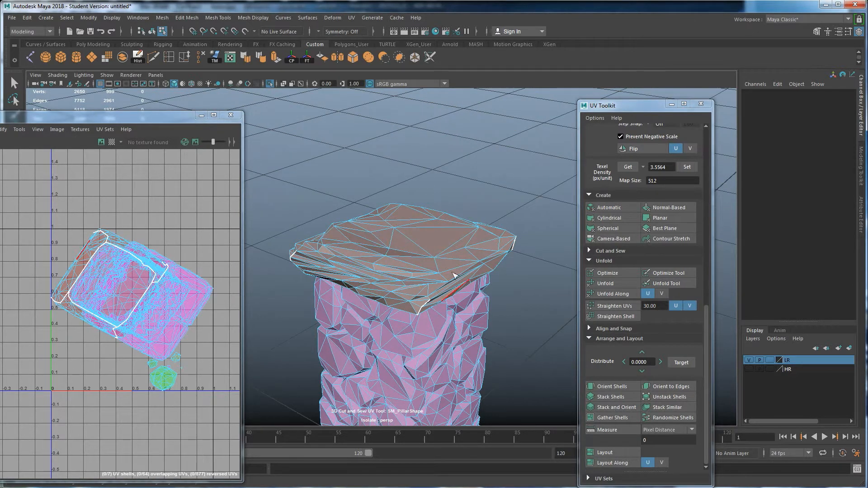
{"action": "left_click_drag", "start_coordinate": [417, 311], "coordinate": [265, 229], "text": "alt"}
{"action": "right_click_drag", "start_coordinate": [265, 229], "coordinate": [361, 225], "text": "alt"}
{"action": "left_click_drag", "start_coordinate": [361, 225], "coordinate": [430, 230], "text": "alt"}
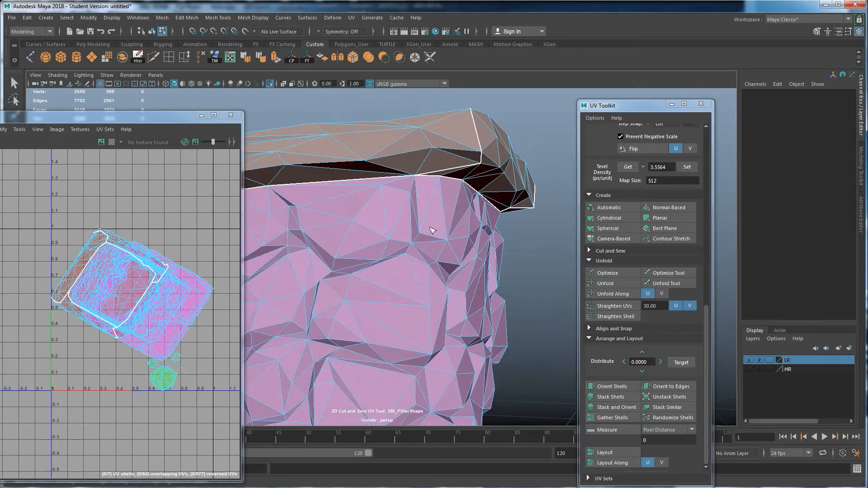
{"action": "left_click", "coordinate": [411, 215]}
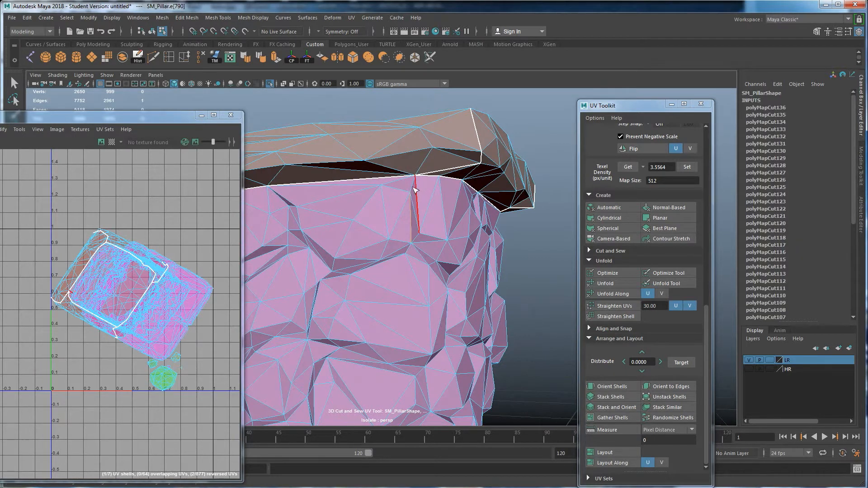
{"action": "scroll", "coordinate": [425, 217], "scroll_direction": "up", "scroll_amount": 2}
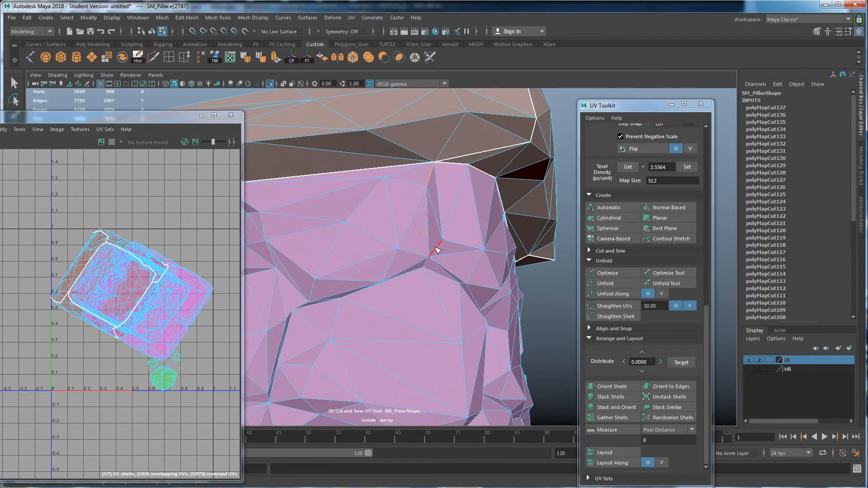
{"action": "left_click_drag", "start_coordinate": [429, 242], "coordinate": [353, 306], "text": "alt"}
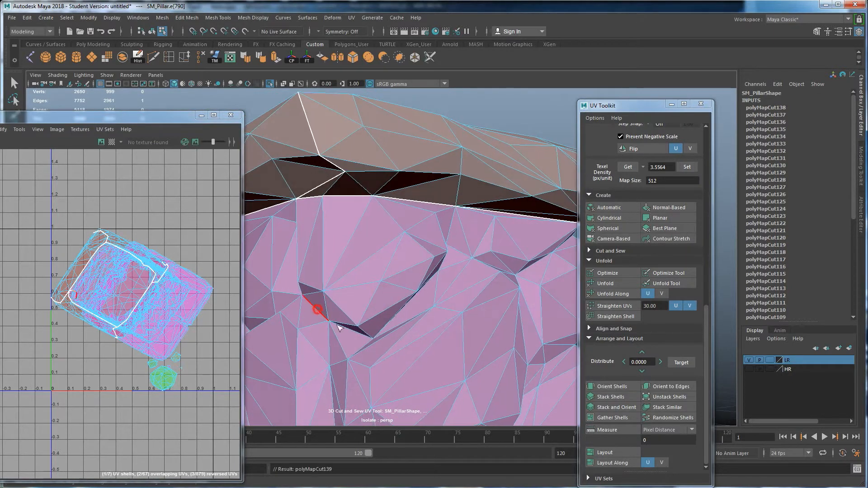
- Extend the vertical seam down the upper part of the shaft, following the recessed edges between the rock facets
{"action": "middle_click_drag", "start_coordinate": [368, 356], "coordinate": [378, 309], "text": "alt"}
{"action": "left_click", "coordinate": [360, 260]}
{"action": "left_click_drag", "start_coordinate": [402, 339], "coordinate": [351, 283], "text": "alt"}
{"action": "left_click", "coordinate": [344, 259]}
{"action": "left_click", "coordinate": [343, 244]}
{"action": "left_click", "coordinate": [386, 278]}
- Cut the vertical seam through the middle of the shaft along the creases beside the large rock facet
{"action": "left_click_drag", "start_coordinate": [386, 341], "coordinate": [358, 317], "text": "alt"}
{"action": "middle_click_drag", "start_coordinate": [376, 269], "coordinate": [393, 212], "text": "alt"}
{"action": "left_click", "coordinate": [383, 268]}
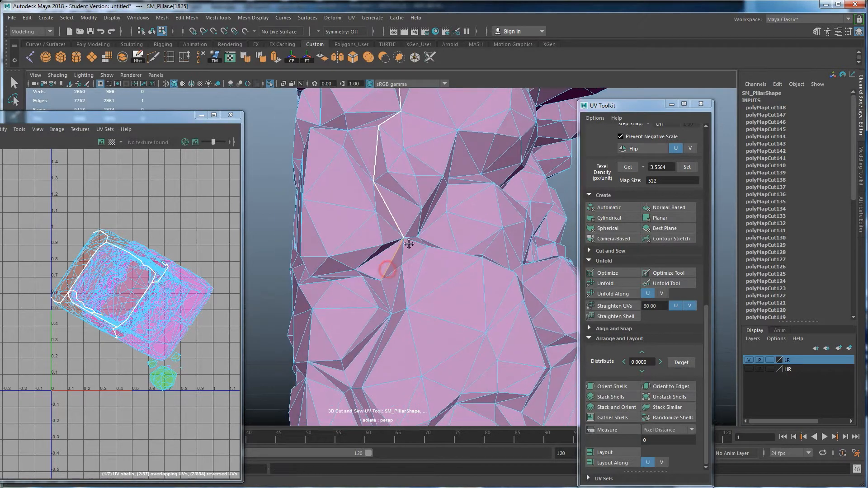
{"action": "left_click_drag", "start_coordinate": [387, 267], "coordinate": [420, 226], "text": "alt"}
{"action": "left_click", "coordinate": [421, 256]}
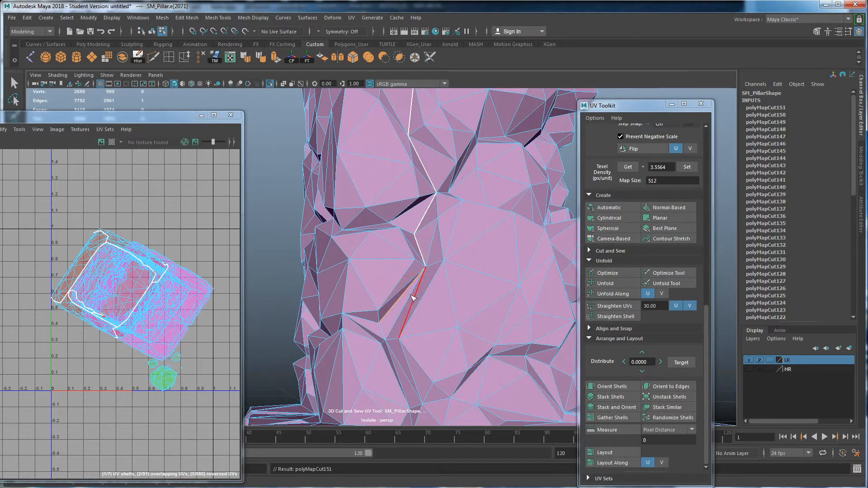
- Cut the vertical seam down the lower part of the shaft to where it meets the base
{"action": "middle_click_drag", "start_coordinate": [413, 298], "coordinate": [425, 264], "text": "alt"}
{"action": "mouse_move", "coordinate": [430, 257]}
{"action": "left_mouse_down", "text": "alt"}
{"action": "mouse_move", "coordinate": [449, 260]}
{"action": "mouse_move", "coordinate": [430, 259]}
{"action": "left_mouse_up", "text": "alt"}
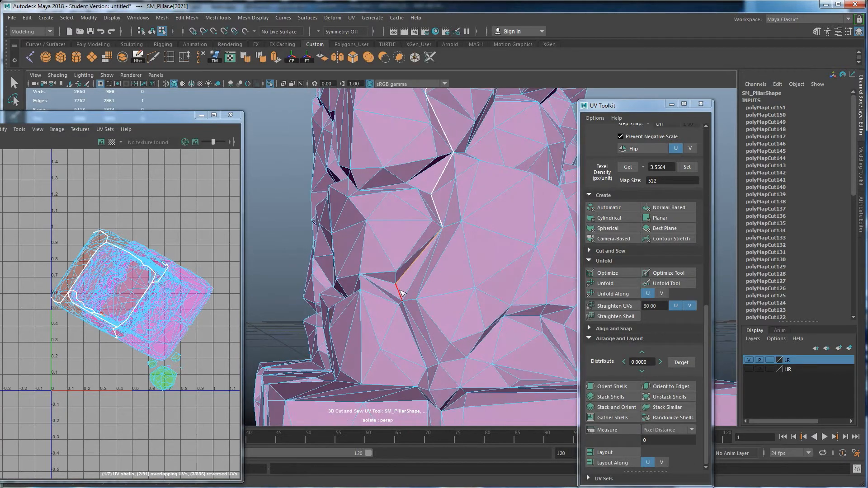
{"action": "middle_click_drag", "start_coordinate": [416, 301], "coordinate": [438, 259], "text": "alt"}
{"action": "left_click", "coordinate": [431, 290]}
{"action": "left_click_drag", "start_coordinate": [413, 279], "coordinate": [429, 313], "text": "alt"}
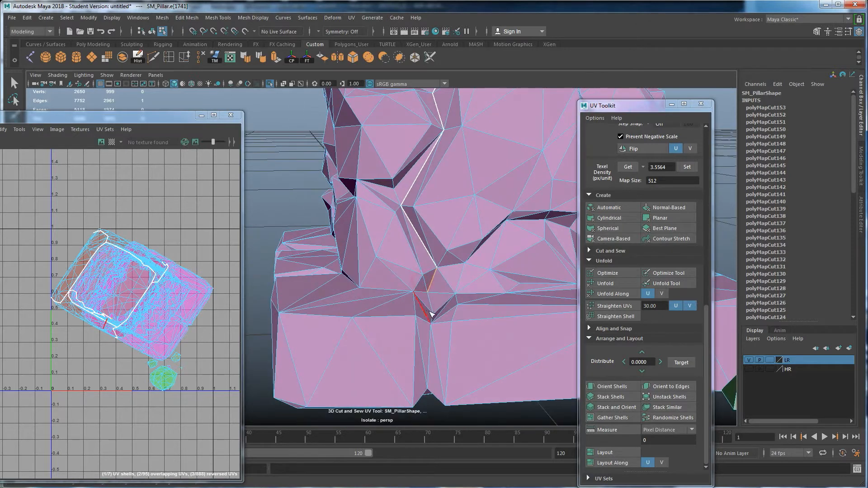
- Continue the seam down the side of the base block and start cutting along the base's bottom edge
{"action": "left_click_drag", "start_coordinate": [430, 335], "coordinate": [467, 245], "text": "alt"}
{"action": "left_click_drag", "start_coordinate": [394, 309], "coordinate": [407, 253], "text": "alt"}
{"action": "middle_click_drag", "start_coordinate": [407, 253], "coordinate": [409, 226], "text": "alt"}
{"action": "left_click_drag", "start_coordinate": [409, 226], "coordinate": [403, 255], "text": "alt"}
{"action": "left_click_drag", "start_coordinate": [404, 294], "coordinate": [394, 298], "text": "alt"}
{"action": "left_click", "coordinate": [386, 254]}
{"action": "left_click", "coordinate": [420, 255]}
{"action": "mouse_move", "coordinate": [332, 248]}
{"action": "left_mouse_down"}
{"action": "mouse_move", "coordinate": [365, 250]}
{"action": "mouse_move", "coordinate": [283, 264]}
{"action": "mouse_move", "coordinate": [364, 249]}
{"action": "mouse_move", "coordinate": [443, 271]}
{"action": "left_mouse_up"}
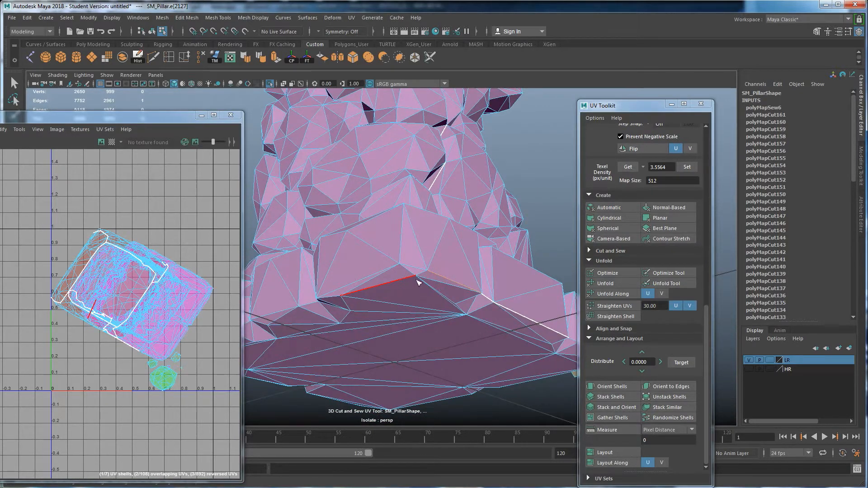
- Extend the bottom-edge seam around the base's corner up to the notch between the stone blocks
{"action": "left_click", "coordinate": [438, 278]}
{"action": "key", "text": "ctrl+z"}
{"action": "left_click", "coordinate": [435, 279]}
{"action": "left_click", "coordinate": [399, 277]}
{"action": "left_click_drag", "start_coordinate": [366, 284], "coordinate": [442, 254], "text": "alt"}
{"action": "left_click", "coordinate": [420, 250]}
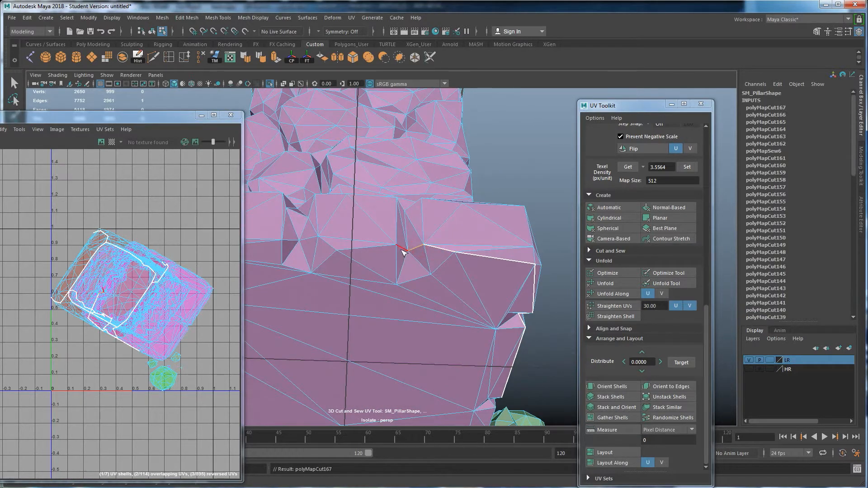
- Cut the seam past the notch and along the remaining bottom edges of this side of the base
{"action": "left_click_drag", "start_coordinate": [338, 274], "coordinate": [391, 272], "text": "alt"}
{"action": "left_click", "coordinate": [403, 287]}
{"action": "left_click", "coordinate": [378, 284]}
{"action": "left_click", "coordinate": [332, 280]}
{"action": "left_click", "coordinate": [373, 258]}
{"action": "left_click", "coordinate": [355, 261]}
{"action": "left_click", "coordinate": [306, 259]}
- Carry the bottom-edge seam around the next corner and along the adjoining side of the base
{"action": "left_click_drag", "start_coordinate": [312, 264], "coordinate": [420, 270], "text": "alt"}
{"action": "left_click", "coordinate": [383, 231]}
{"action": "left_click", "coordinate": [441, 259]}
{"action": "left_click", "coordinate": [414, 266]}
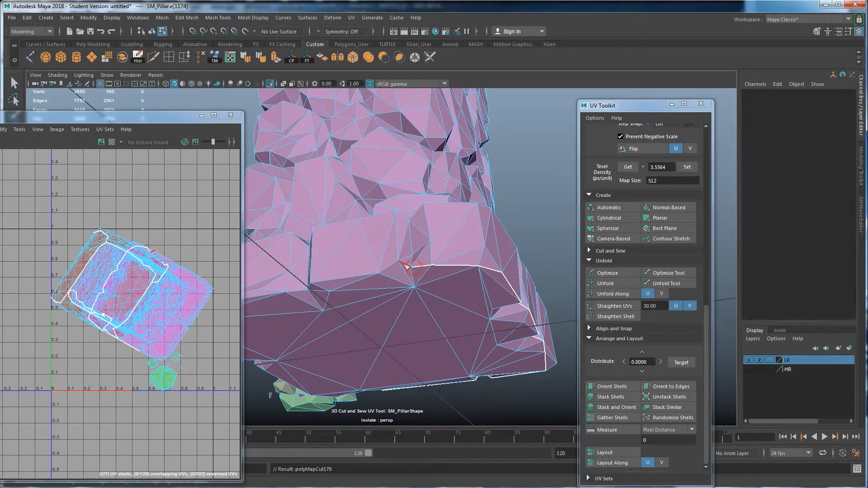
{"action": "left_click", "coordinate": [402, 264]}
{"action": "left_click", "coordinate": [388, 266]}
{"action": "left_click", "coordinate": [368, 274]}
{"action": "left_click_drag", "start_coordinate": [307, 285], "coordinate": [375, 274], "text": "alt"}
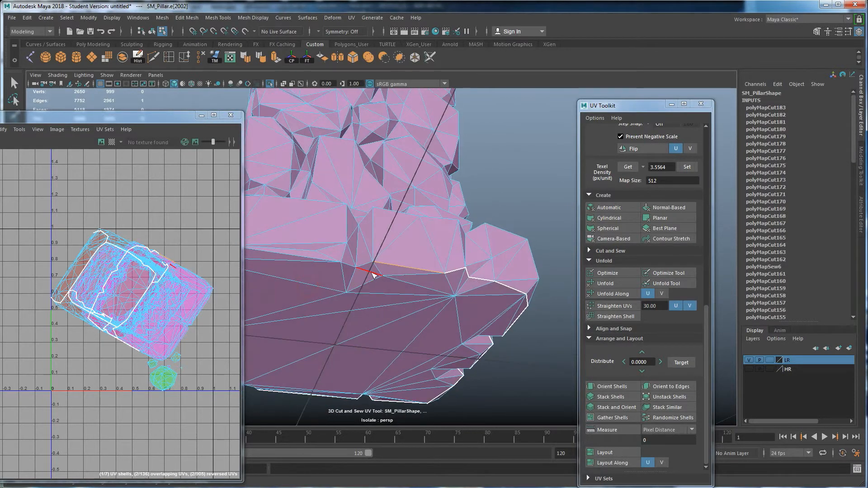
- Continue cutting the underside seam across the following block edges to the next notch in the base
{"action": "left_click_drag", "start_coordinate": [353, 262], "coordinate": [353, 242], "text": "alt"}
{"action": "left_click", "coordinate": [327, 266]}
{"action": "left_click", "coordinate": [372, 262]}
{"action": "left_click", "coordinate": [379, 273]}
{"action": "left_click", "coordinate": [348, 234]}
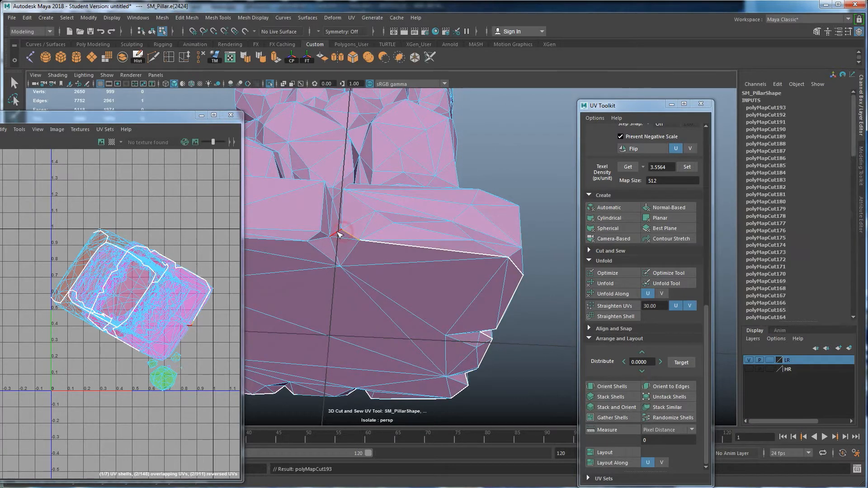
- Cut the last bottom edges of the base to close the seam loop and separate the underside
{"action": "left_click_drag", "start_coordinate": [336, 233], "coordinate": [451, 280], "text": "alt"}
{"action": "left_click_drag", "start_coordinate": [378, 256], "coordinate": [363, 271], "text": "alt"}
{"action": "left_click", "coordinate": [432, 263]}
{"action": "left_click", "coordinate": [449, 258]}
{"action": "left_click", "coordinate": [402, 264]}
{"action": "left_click_drag", "start_coordinate": [404, 293], "coordinate": [443, 280], "text": "alt"}
{"action": "left_click", "coordinate": [453, 274]}
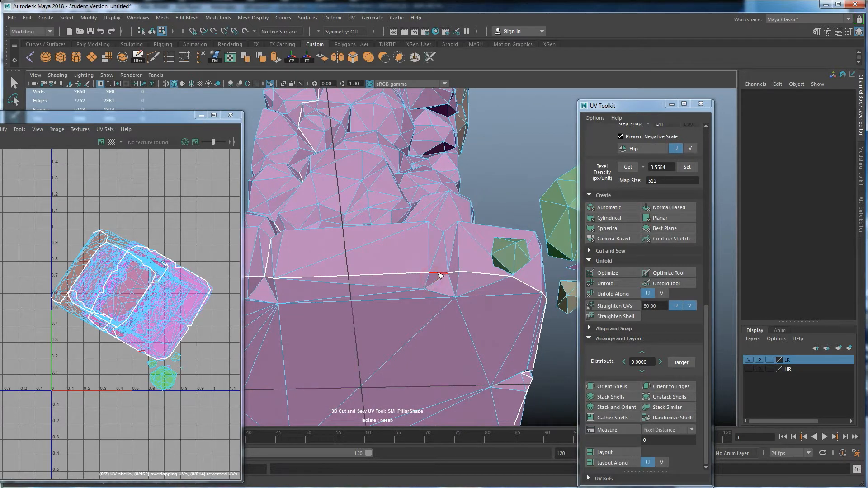
{"action": "left_click", "coordinate": [437, 273]}
- Reroute the middle of the shaft's vertical seam by sewing the stray edges and cutting along the neighbouring crease
{"action": "right_click_drag", "start_coordinate": [436, 274], "coordinate": [387, 292], "text": "alt"}
{"action": "left_click_drag", "start_coordinate": [353, 302], "coordinate": [370, 264], "text": "alt"}
{"action": "right_click_drag", "start_coordinate": [370, 264], "coordinate": [339, 276], "text": "alt"}
{"action": "left_click_drag", "start_coordinate": [346, 271], "coordinate": [360, 188], "text": "alt"}
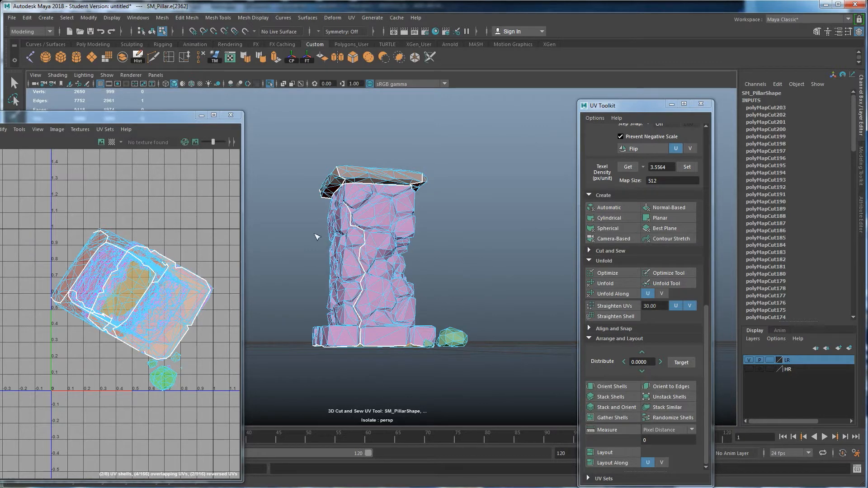
{"action": "left_click_drag", "start_coordinate": [375, 273], "coordinate": [347, 187], "text": "alt"}
{"action": "mouse_move", "coordinate": [358, 333]}
{"action": "left_mouse_down", "text": "alt"}
{"action": "mouse_move", "coordinate": [283, 355]}
{"action": "mouse_move", "coordinate": [194, 346]}
{"action": "mouse_move", "coordinate": [387, 341]}
{"action": "mouse_move", "coordinate": [402, 358]}
{"action": "mouse_move", "coordinate": [361, 325]}
{"action": "left_mouse_up", "text": "alt"}
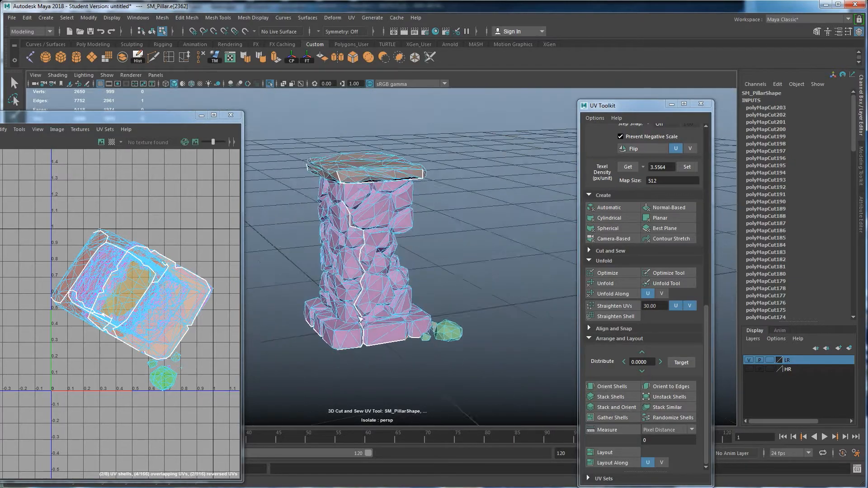
{"action": "scroll", "coordinate": [367, 281], "scroll_direction": "up", "scroll_amount": 5}
{"action": "middle_click_drag", "start_coordinate": [368, 280], "coordinate": [426, 301], "text": "alt"}
{"action": "mouse_move", "coordinate": [426, 302]}
{"action": "left_mouse_down", "text": "alt"}
{"action": "mouse_move", "coordinate": [459, 289]}
{"action": "mouse_move", "coordinate": [351, 292]}
{"action": "mouse_move", "coordinate": [427, 294]}
{"action": "left_mouse_up", "text": "alt"}
{"action": "scroll", "coordinate": [419, 292], "scroll_direction": "up", "scroll_amount": 3}
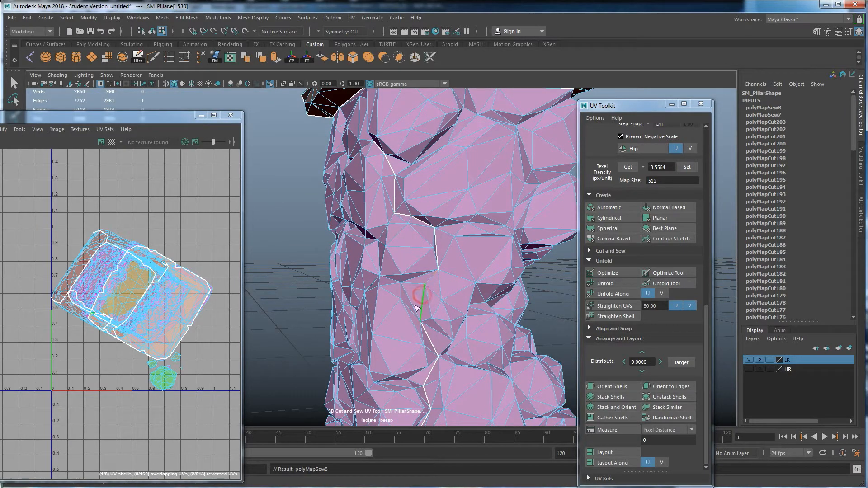
{"action": "left_click", "coordinate": [410, 283], "text": "ctrl"}
{"action": "left_click_drag", "start_coordinate": [411, 283], "coordinate": [426, 241], "text": "alt"}
{"action": "left_click", "coordinate": [406, 282]}
{"action": "left_click", "coordinate": [394, 297]}
- Start a UV seam on the large loose rock beside the base, sewing back the unwanted cut edge
{"action": "scroll", "coordinate": [361, 312], "scroll_direction": "down", "scroll_amount": 3}
{"action": "scroll", "coordinate": [398, 280], "scroll_direction": "down", "scroll_amount": 4}
{"action": "mouse_move", "coordinate": [398, 280]}
{"action": "left_mouse_down", "text": "alt"}
{"action": "mouse_move", "coordinate": [349, 275]}
{"action": "mouse_move", "coordinate": [430, 271]}
{"action": "mouse_move", "coordinate": [369, 279]}
{"action": "mouse_move", "coordinate": [403, 277]}
{"action": "left_mouse_up", "text": "alt"}
{"action": "scroll", "coordinate": [369, 278], "scroll_direction": "down", "scroll_amount": 3}
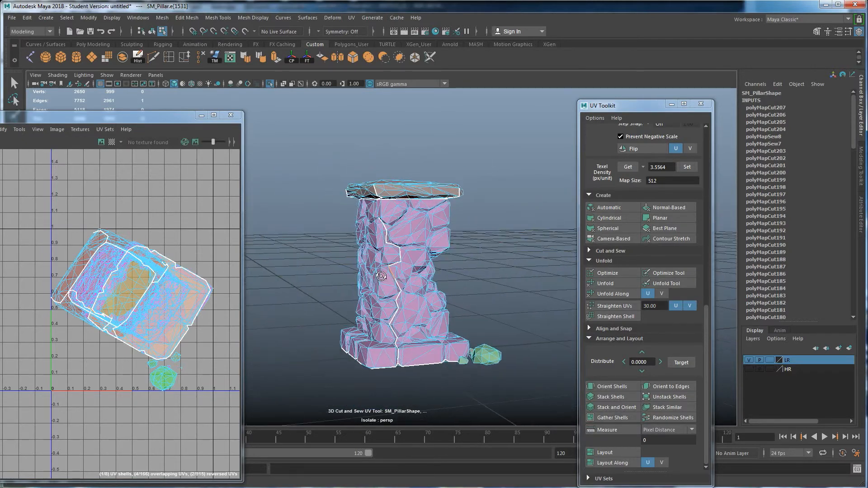
{"action": "left_click_drag", "start_coordinate": [401, 276], "coordinate": [483, 251], "text": "alt"}
{"action": "mouse_move", "coordinate": [483, 251]}
{"action": "right_mouse_down", "text": "alt"}
{"action": "mouse_move", "coordinate": [466, 243]}
{"action": "mouse_move", "coordinate": [450, 258]}
{"action": "mouse_move", "coordinate": [465, 218]}
{"action": "right_mouse_up", "text": "alt"}
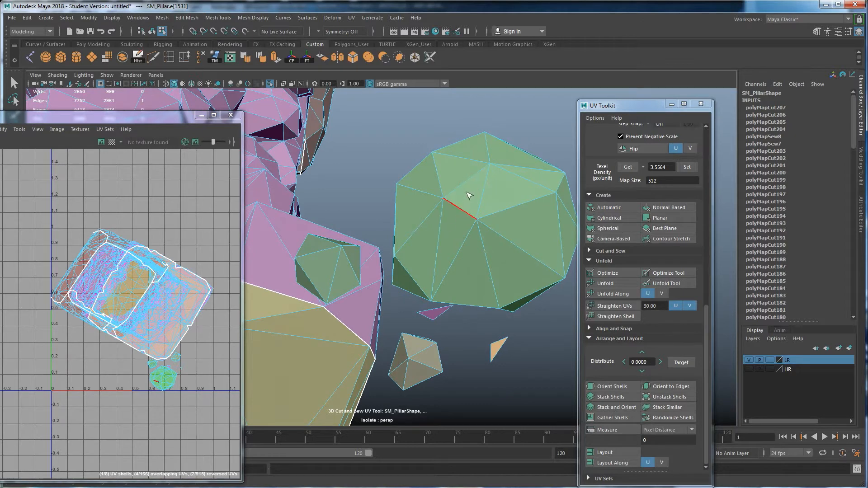
{"action": "left_click_drag", "start_coordinate": [466, 183], "coordinate": [455, 194]}
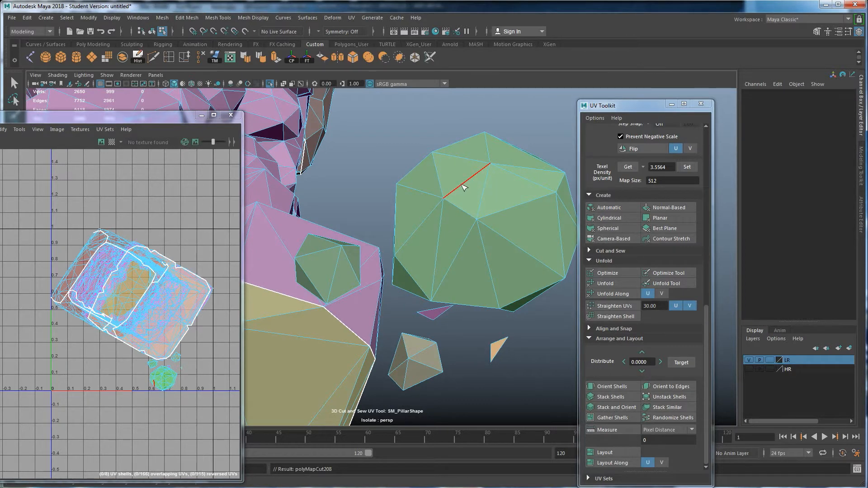
{"action": "left_click", "coordinate": [458, 161], "text": "ctrl"}
{"action": "left_click", "coordinate": [428, 213]}
- Extend the seam around the lower edges of the large loose rock
{"action": "left_click_drag", "start_coordinate": [432, 216], "coordinate": [469, 262], "text": "alt"}
{"action": "left_click", "coordinate": [477, 206]}
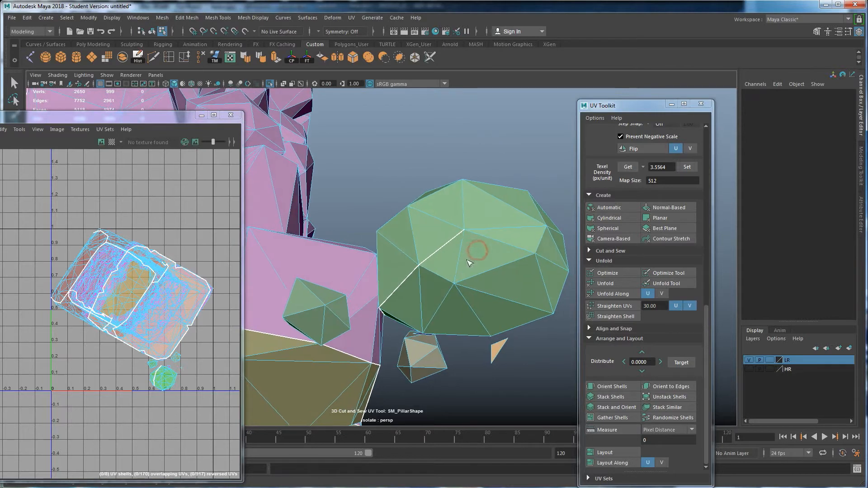
{"action": "left_click", "coordinate": [490, 244]}
{"action": "left_click_drag", "start_coordinate": [414, 199], "coordinate": [405, 270], "text": "alt"}
{"action": "left_click", "coordinate": [440, 210]}
{"action": "left_click", "coordinate": [377, 256]}
{"action": "left_click", "coordinate": [454, 295]}
{"action": "left_click", "coordinate": [422, 293]}
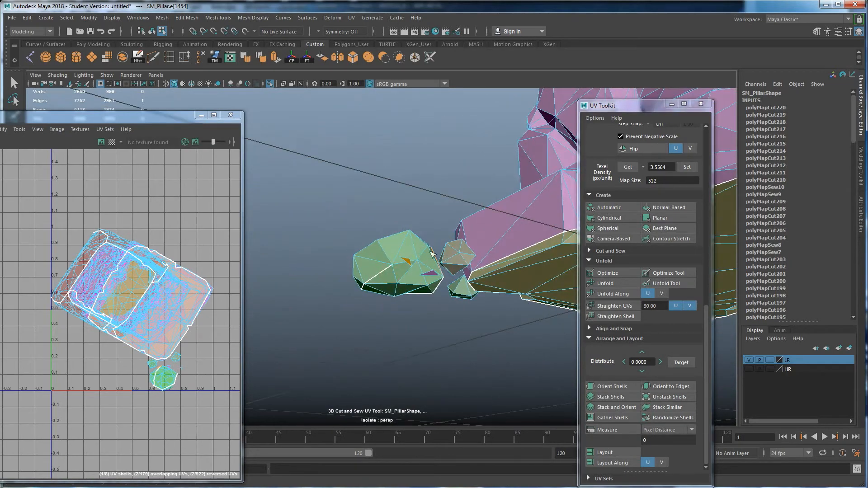
- Examine the large rock's seams and the small loose stones beside the base from several sides
{"action": "left_click_drag", "start_coordinate": [442, 255], "coordinate": [364, 279], "text": "alt"}
{"action": "left_click_drag", "start_coordinate": [346, 247], "coordinate": [416, 300], "text": "alt"}
{"action": "right_click_drag", "start_coordinate": [411, 268], "coordinate": [384, 247], "text": "alt"}
{"action": "left_click_drag", "start_coordinate": [384, 246], "coordinate": [407, 242], "text": "alt"}
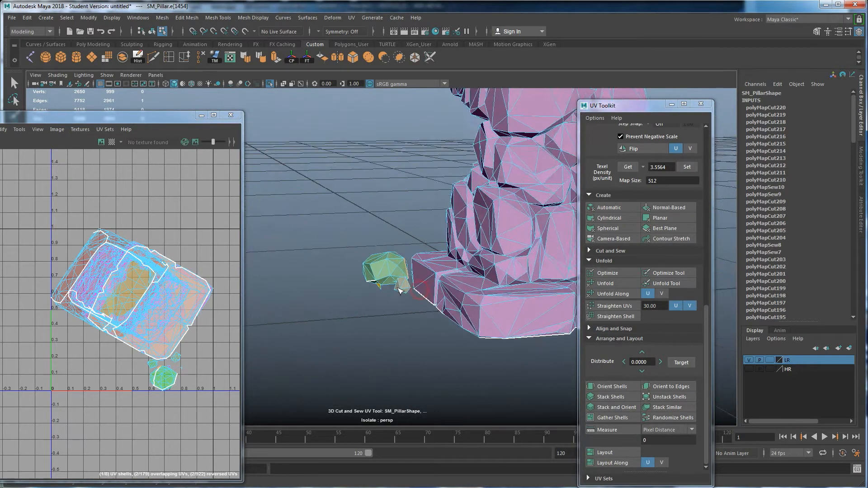
{"action": "right_click_drag", "start_coordinate": [407, 242], "coordinate": [409, 174], "text": "alt"}
{"action": "middle_click_drag", "start_coordinate": [409, 174], "coordinate": [429, 281], "text": "alt"}
{"action": "middle_click_drag", "start_coordinate": [426, 319], "coordinate": [437, 298], "text": "alt"}
{"action": "right_click_drag", "start_coordinate": [437, 298], "coordinate": [470, 344], "text": "alt"}
{"action": "middle_click_drag", "start_coordinate": [470, 343], "coordinate": [418, 277], "text": "alt"}
{"action": "right_click_drag", "start_coordinate": [418, 277], "coordinate": [461, 303], "text": "alt"}
{"action": "left_click_drag", "start_coordinate": [461, 302], "coordinate": [430, 266], "text": "alt"}
{"action": "middle_click_drag", "start_coordinate": [429, 266], "coordinate": [396, 231], "text": "alt"}
{"action": "left_click_drag", "start_coordinate": [396, 231], "coordinate": [444, 305], "text": "alt"}
{"action": "right_click_drag", "start_coordinate": [443, 306], "coordinate": [486, 307], "text": "alt"}
{"action": "left_click_drag", "start_coordinate": [485, 308], "coordinate": [487, 251], "text": "alt"}
{"action": "middle_click_drag", "start_coordinate": [538, 211], "coordinate": [465, 250], "text": "alt"}
{"action": "left_click_drag", "start_coordinate": [465, 250], "coordinate": [414, 261], "text": "alt"}
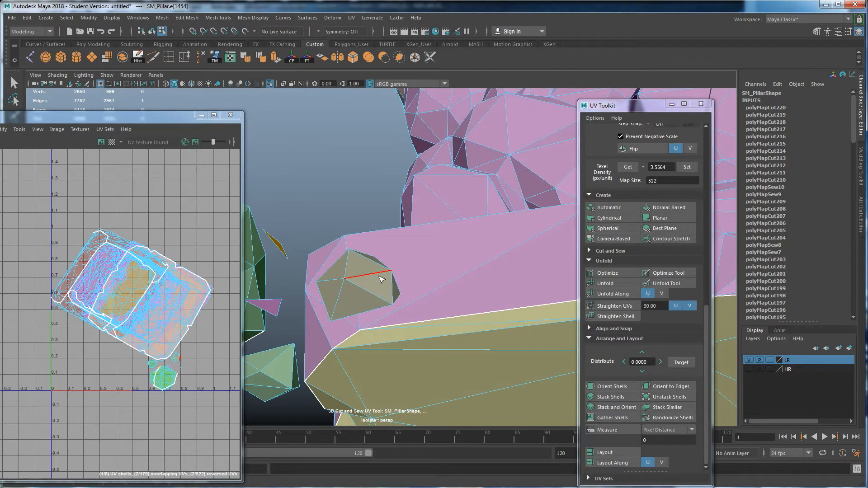
- Cut UV seams along the facet edges of the small loose stone in front of the base
{"action": "left_click", "coordinate": [352, 276]}
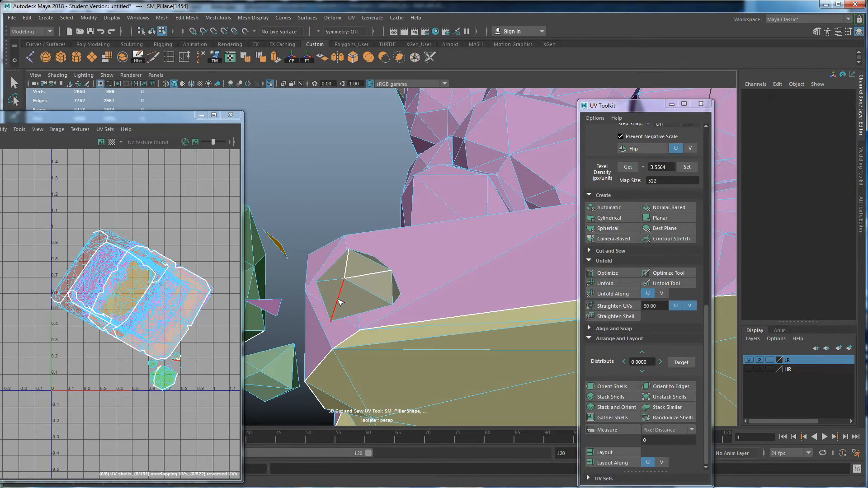
{"action": "left_click_drag", "start_coordinate": [340, 302], "coordinate": [391, 283], "text": "alt"}
{"action": "left_click", "coordinate": [443, 218]}
{"action": "left_click_drag", "start_coordinate": [443, 218], "coordinate": [374, 185], "text": "alt"}
{"action": "left_click_drag", "start_coordinate": [332, 237], "coordinate": [442, 300], "text": "alt"}
- Try cutting the sloping edges of the small stone between the base and the large rock, and sew them back
{"action": "left_click_drag", "start_coordinate": [451, 264], "coordinate": [438, 324], "text": "alt"}
{"action": "left_click_drag", "start_coordinate": [437, 289], "coordinate": [462, 278], "text": "alt"}
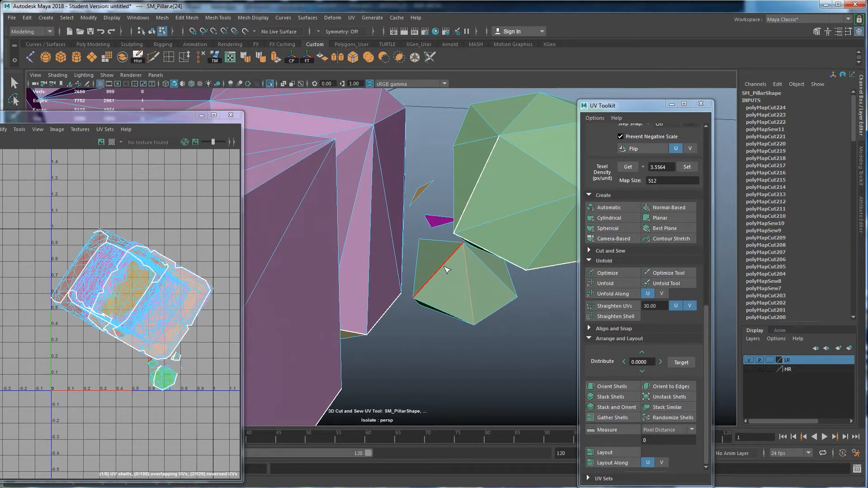
{"action": "left_click", "coordinate": [419, 295]}
{"action": "left_click_drag", "start_coordinate": [459, 314], "coordinate": [467, 293], "text": "alt"}
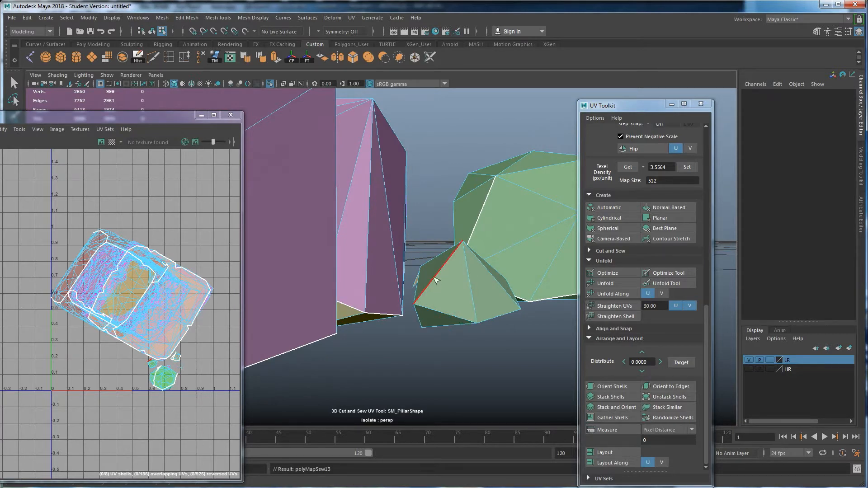
{"action": "left_click", "coordinate": [425, 307], "text": "ctrl"}
{"action": "left_click_drag", "start_coordinate": [425, 307], "coordinate": [452, 312], "text": "alt"}
{"action": "left_click", "coordinate": [430, 316], "text": "ctrl"}
- Cut a seam along the bottom outline of the small stone between the base and the large rock
{"action": "left_click_drag", "start_coordinate": [429, 357], "coordinate": [411, 217], "text": "alt"}
{"action": "left_click", "coordinate": [412, 313]}
{"action": "left_click", "coordinate": [411, 217]}
{"action": "left_click", "coordinate": [437, 169]}
{"action": "left_click_drag", "start_coordinate": [436, 171], "coordinate": [494, 279], "text": "alt"}
- Finish the seam around that stone's underside and sew the unneeded inner edge
{"action": "left_click", "coordinate": [397, 204]}
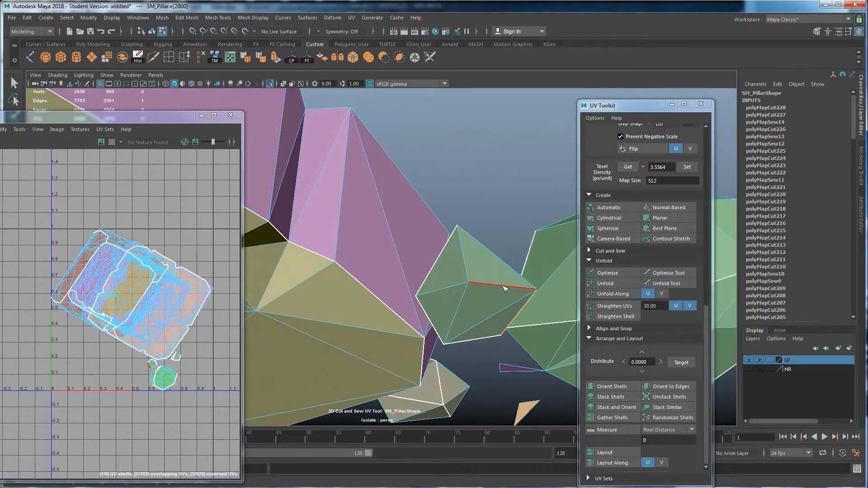
{"action": "left_click_drag", "start_coordinate": [470, 295], "coordinate": [509, 305], "text": "alt"}
{"action": "double_click", "coordinate": [486, 289]}
{"action": "left_click", "coordinate": [458, 310]}
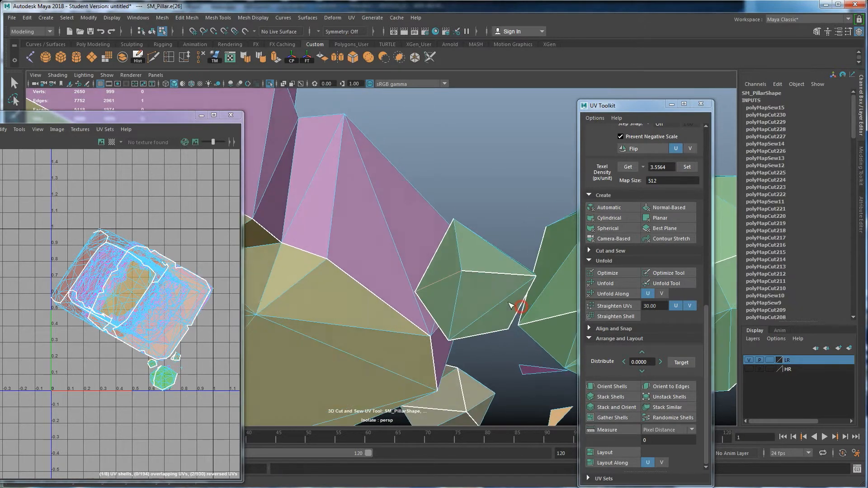
{"action": "left_click_drag", "start_coordinate": [464, 289], "coordinate": [425, 305], "text": "alt"}
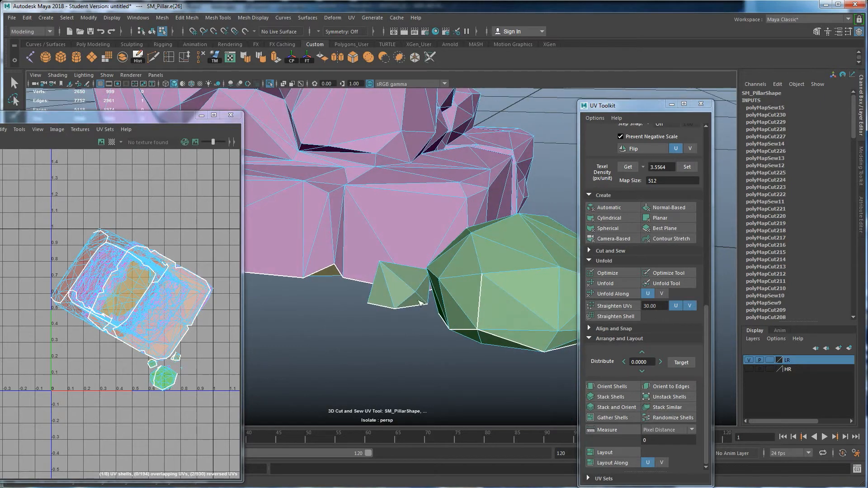
{"action": "left_click_drag", "start_coordinate": [442, 311], "coordinate": [414, 270], "text": "alt"}
{"action": "right_click_drag", "start_coordinate": [415, 269], "coordinate": [410, 281], "text": "alt"}
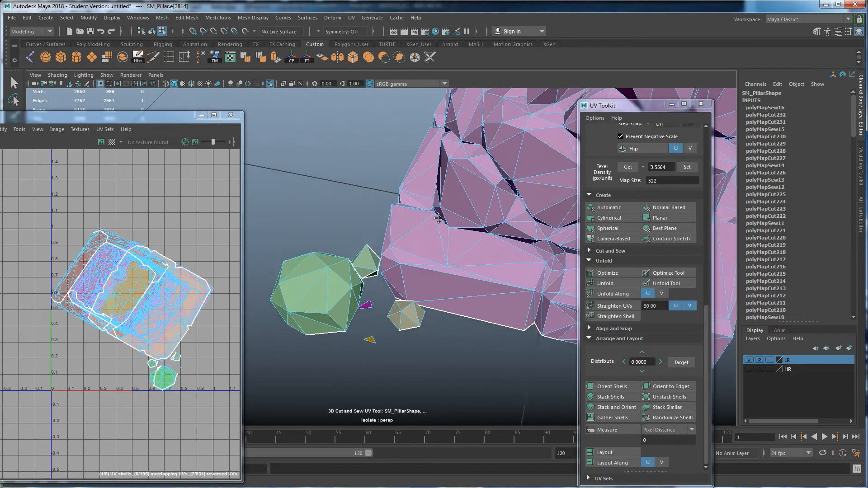
{"action": "middle_click_drag", "start_coordinate": [409, 281], "coordinate": [442, 217], "text": "alt"}
- Delete the two stray triangular faces floating between the loose stones
{"action": "key", "text": "w"}
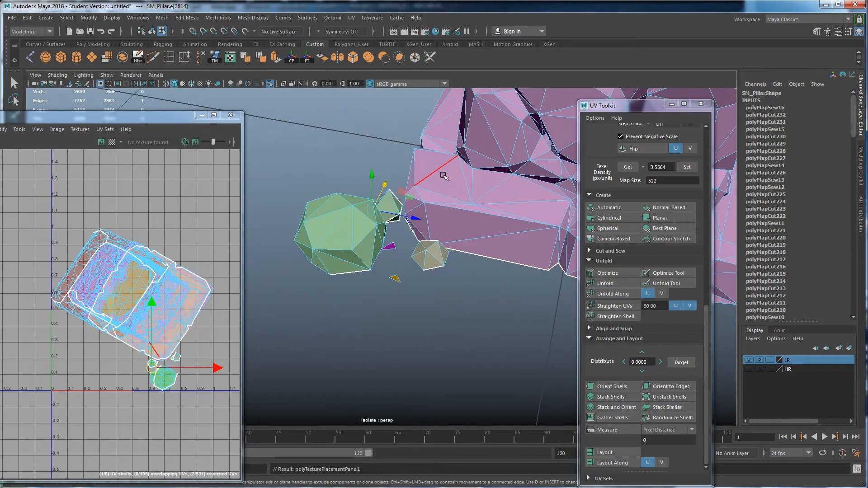
{"action": "right_click_drag", "start_coordinate": [437, 180], "coordinate": [472, 164]}
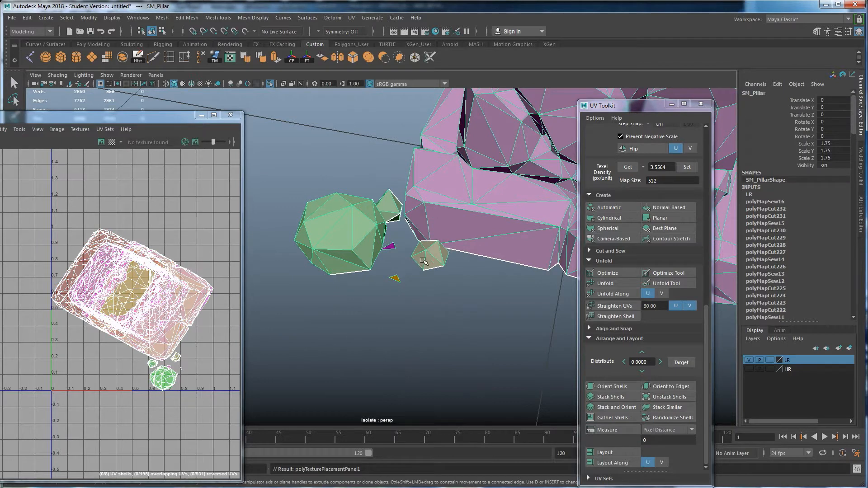
{"action": "middle_click_drag", "start_coordinate": [429, 255], "coordinate": [463, 248], "text": "alt"}
{"action": "left_click_drag", "start_coordinate": [463, 247], "coordinate": [445, 257], "text": "alt"}
{"action": "right_click_drag", "start_coordinate": [445, 257], "coordinate": [468, 262], "text": "alt"}
{"action": "middle_click_drag", "start_coordinate": [468, 262], "coordinate": [397, 275], "text": "alt"}
{"action": "left_click_drag", "start_coordinate": [398, 275], "coordinate": [400, 270], "text": "alt"}
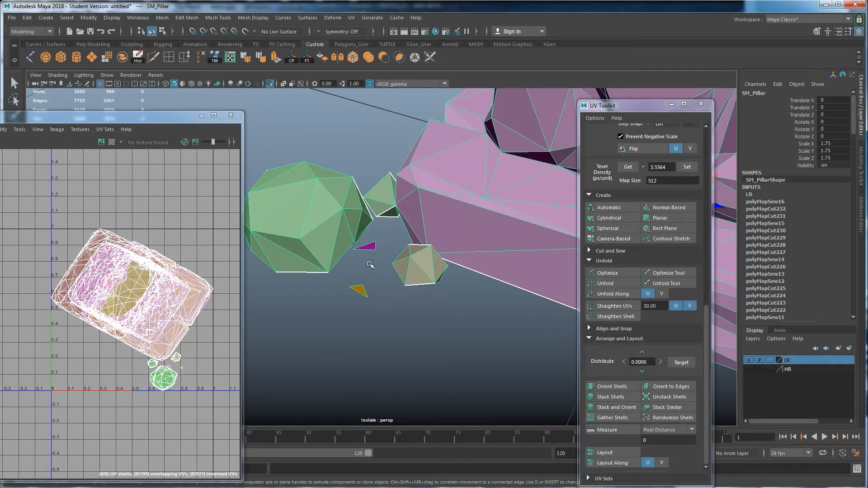
{"action": "right_click", "coordinate": [432, 199]}
{"action": "left_click", "coordinate": [429, 225]}
{"action": "left_click", "coordinate": [364, 292]}
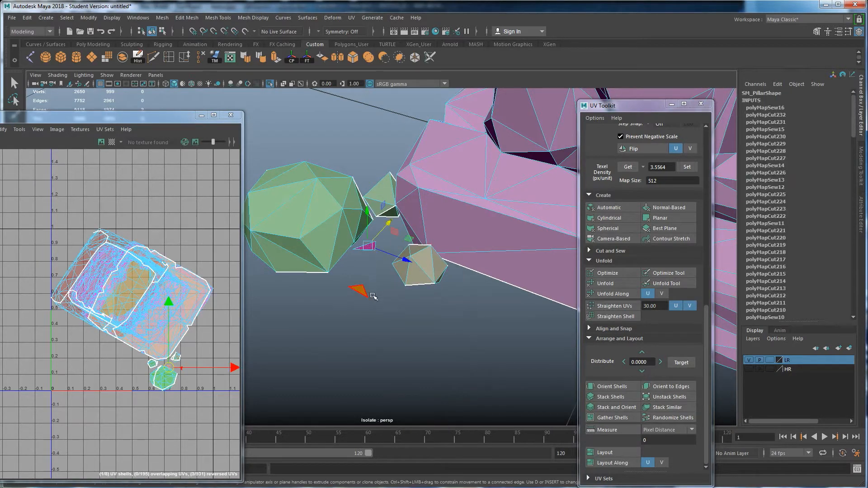
{"action": "key", "text": "Delete"}
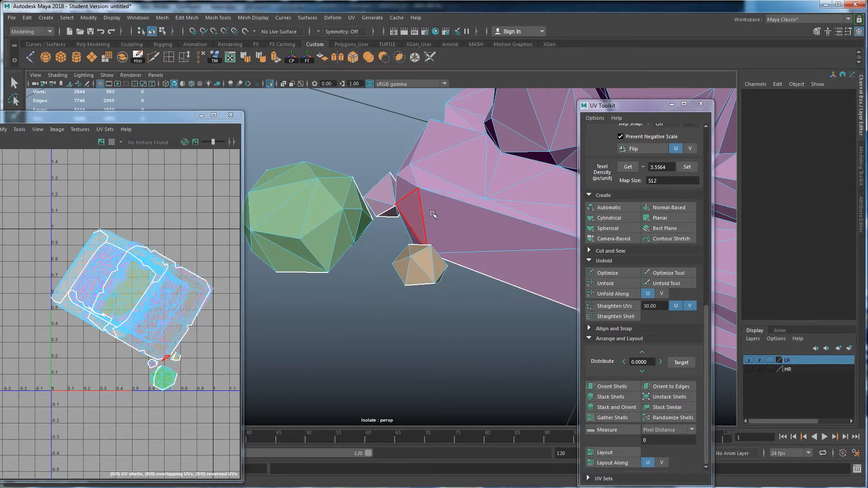
- Duplicate the whole pillar object and move the copy away from the original
{"action": "left_click_drag", "start_coordinate": [434, 213], "coordinate": [403, 221], "text": "alt"}
{"action": "right_click", "coordinate": [403, 222]}
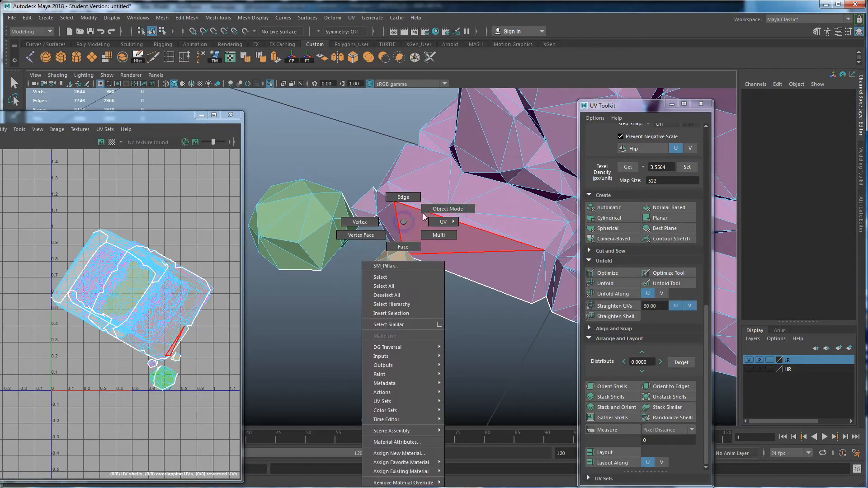
{"action": "right_click_drag", "start_coordinate": [433, 206], "coordinate": [434, 208]}
{"action": "scroll", "coordinate": [420, 217], "scroll_direction": "down", "scroll_amount": 5}
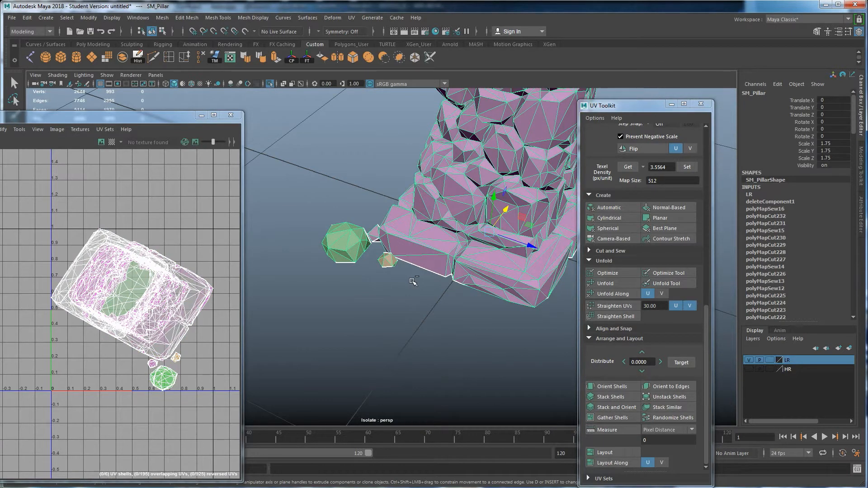
{"action": "key", "text": "ctrl+d"}
{"action": "left_click_drag", "start_coordinate": [534, 228], "coordinate": [541, 304]}
- Delete every face of the duplicated pillar except the small stone and return to object selection
{"action": "right_click_drag", "start_coordinate": [404, 248], "coordinate": [402, 277]}
{"action": "left_click", "coordinate": [367, 333]}
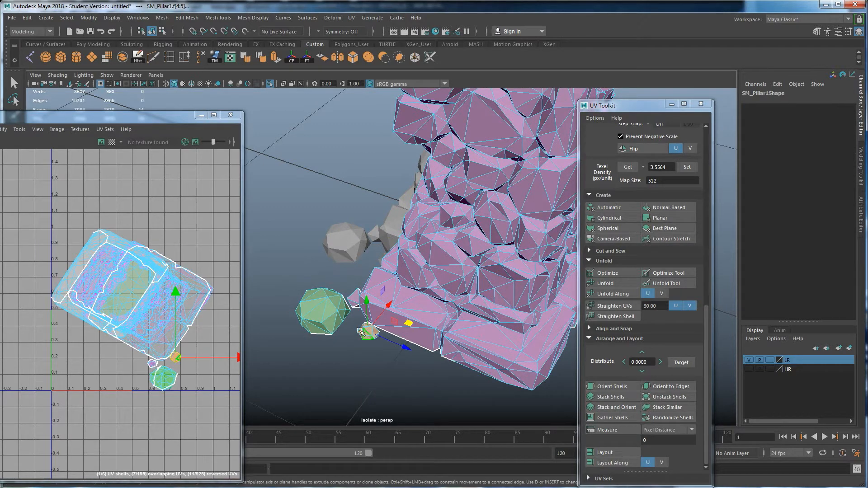
{"action": "scroll", "coordinate": [358, 333], "scroll_direction": "down", "scroll_amount": 6}
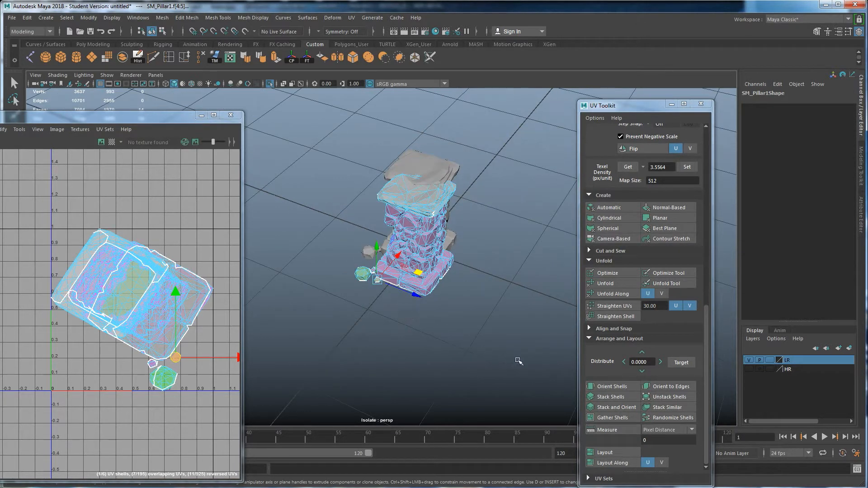
{"action": "left_click_drag", "start_coordinate": [526, 363], "coordinate": [293, 136]}
{"action": "scroll", "coordinate": [364, 310], "scroll_direction": "up", "scroll_amount": 8}
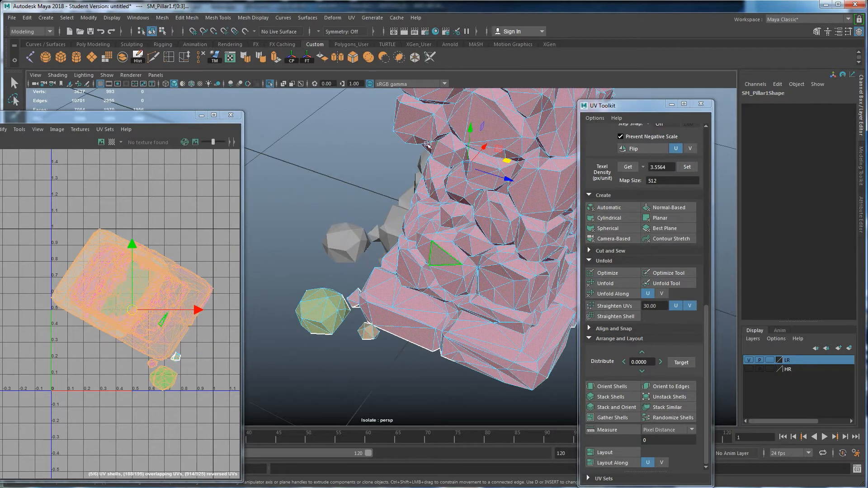
{"action": "scroll", "coordinate": [364, 355], "scroll_direction": "up", "scroll_amount": 3}
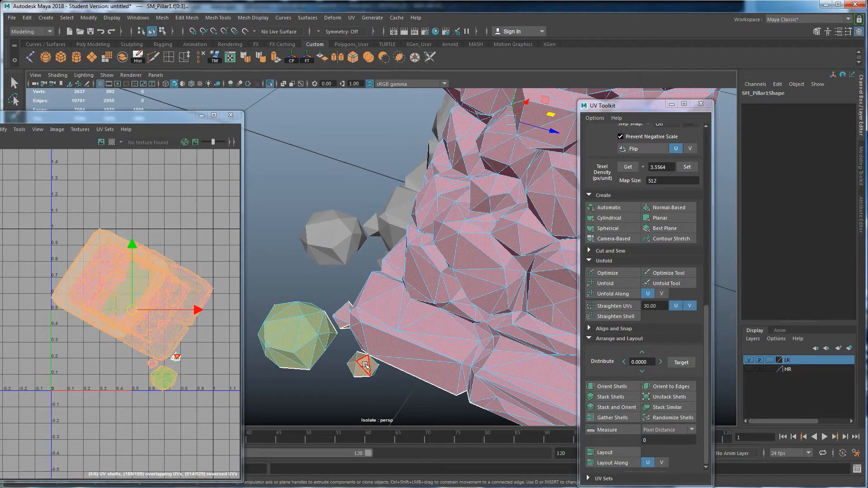
{"action": "left_click", "coordinate": [365, 365]}
{"action": "right_click_drag", "start_coordinate": [360, 366], "coordinate": [374, 329]}
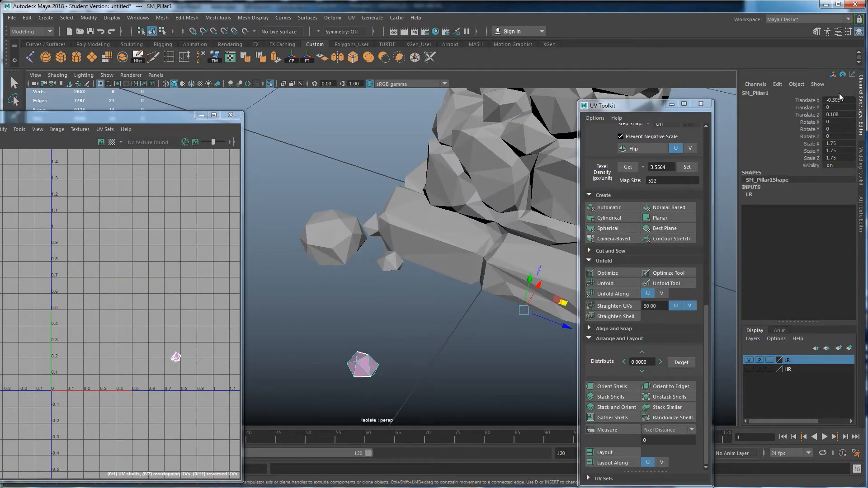
- Reset the isolated stone's X, Y and Z translation to 0 and centre its pivot
{"action": "left_click_drag", "start_coordinate": [840, 113], "coordinate": [841, 102]}
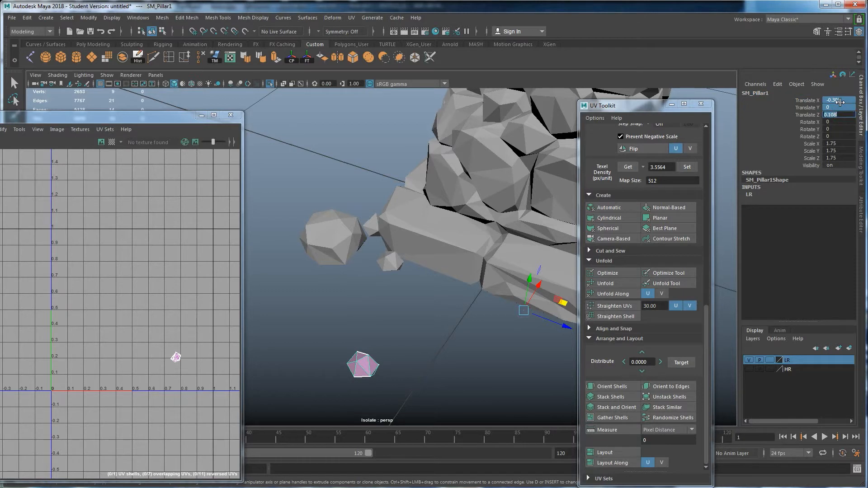
{"action": "key", "text": "Return"}
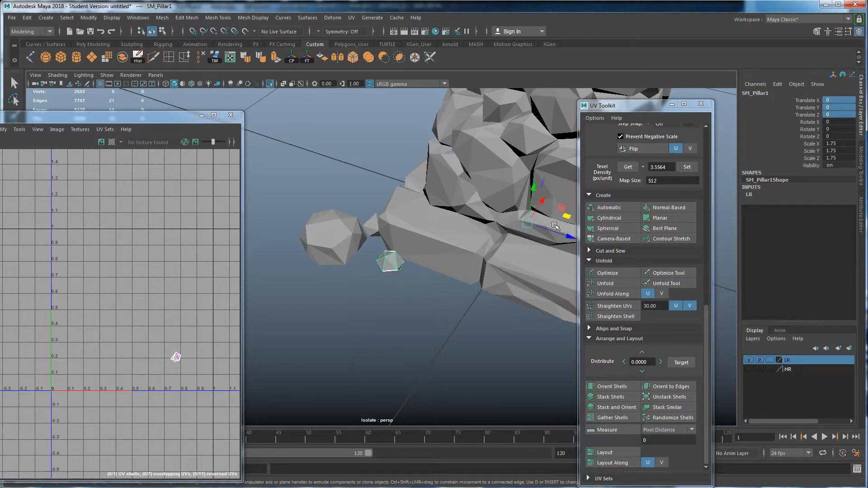
{"action": "left_click", "coordinate": [92, 18]}
- Move the stone to about X -0.06, Z -0.03 in front of the loose rocks and show the HR layer
{"action": "left_click_drag", "start_coordinate": [428, 252], "coordinate": [406, 264], "text": "shift"}
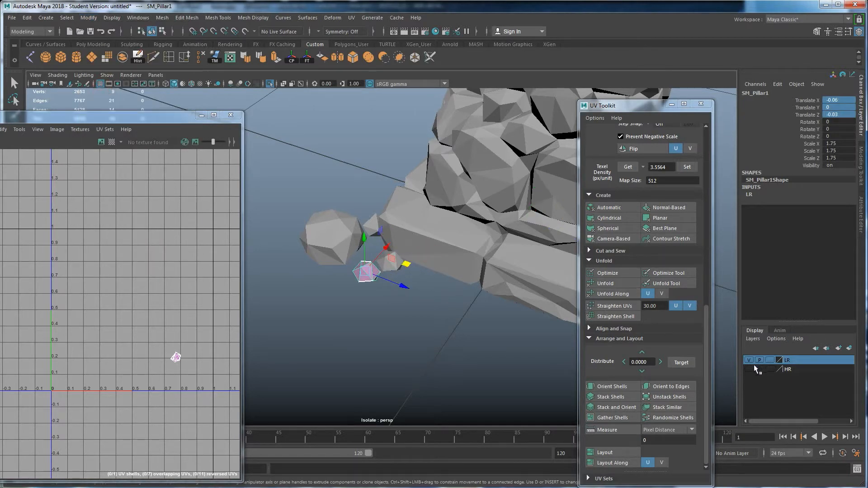
{"action": "left_click_drag", "start_coordinate": [372, 278], "coordinate": [378, 301], "text": "alt"}
{"action": "key", "text": "ctrl+1"}
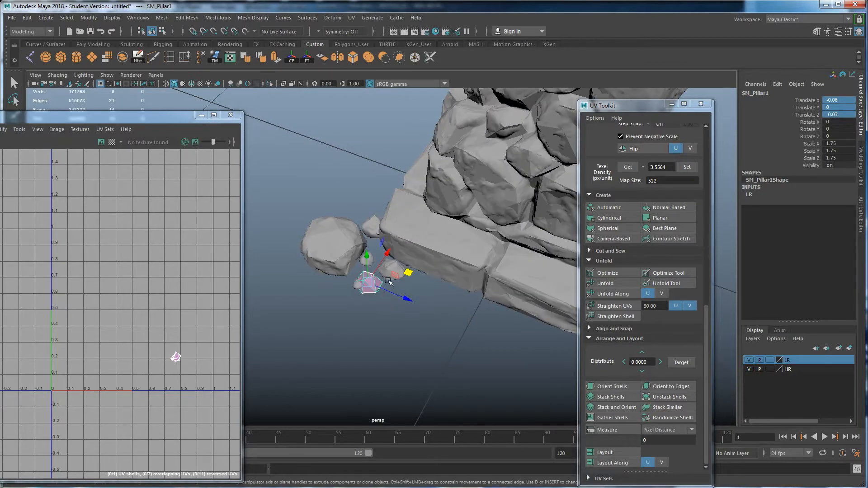
- Scale the low-poly stone down and rotate it toward the shape of the frontmost high-res pebble
{"action": "scroll", "coordinate": [437, 298], "scroll_direction": "up", "scroll_amount": 10}
{"action": "scroll", "coordinate": [409, 303], "scroll_direction": "down", "scroll_amount": 4}
{"action": "left_click_drag", "start_coordinate": [410, 304], "coordinate": [434, 290], "text": "alt"}
{"action": "middle_click_drag", "start_coordinate": [434, 289], "coordinate": [466, 270], "text": "alt"}
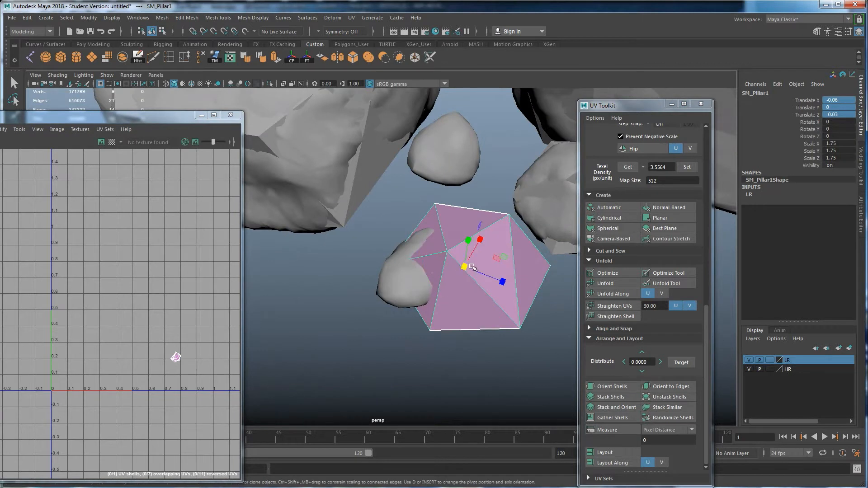
{"action": "mouse_move", "coordinate": [465, 268]}
{"action": "left_mouse_down"}
{"action": "mouse_move", "coordinate": [482, 277]}
{"action": "mouse_move", "coordinate": [466, 258]}
{"action": "left_mouse_up"}
{"action": "key", "text": "w"}
{"action": "key", "text": "e"}
{"action": "left_click_drag", "start_coordinate": [442, 285], "coordinate": [314, 265]}
{"action": "mouse_move", "coordinate": [429, 319]}
{"action": "left_mouse_down", "text": "alt"}
{"action": "mouse_move", "coordinate": [467, 329]}
{"action": "mouse_move", "coordinate": [438, 332]}
{"action": "left_mouse_up", "text": "alt"}
- Fit the stone over the frontmost pebble at about X -0.063, Z -0.046, with scale 1.216, 1.084, 1.216 and Z rotation about 17
{"action": "key", "text": "w"}
{"action": "left_click_drag", "start_coordinate": [446, 287], "coordinate": [389, 278]}
{"action": "scroll", "coordinate": [392, 271], "scroll_direction": "down", "scroll_amount": 4}
{"action": "key", "text": "r"}
{"action": "left_click_drag", "start_coordinate": [368, 202], "coordinate": [369, 207]}
{"action": "key", "text": "e"}
{"action": "left_click_drag", "start_coordinate": [371, 270], "coordinate": [387, 300]}
{"action": "key", "text": "w"}
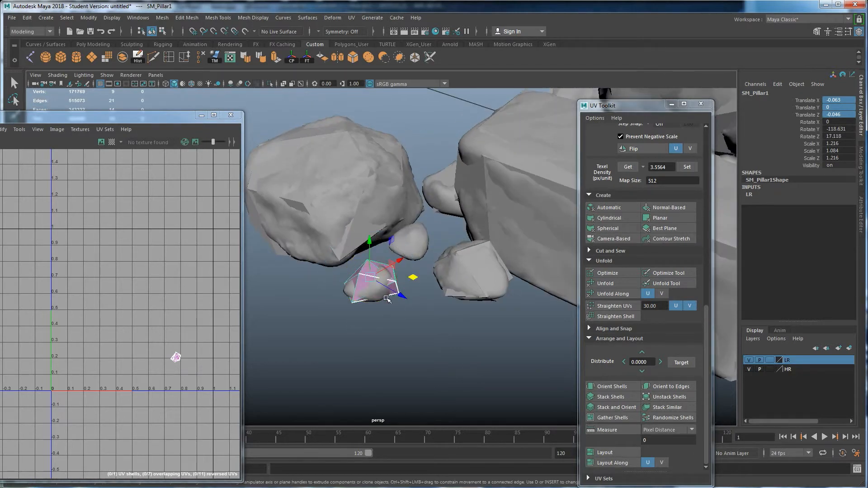
{"action": "middle_click_drag", "start_coordinate": [413, 280], "coordinate": [411, 283]}
{"action": "left_click_drag", "start_coordinate": [411, 283], "coordinate": [437, 311], "text": "alt"}
{"action": "middle_click_drag", "start_coordinate": [438, 312], "coordinate": [437, 311]}
- Duplicate the fitted stone and move the copy onto the pebble beside the large rock, at about X 0.006, Y -0.005, Z -0.07
{"action": "key", "text": "ctrl+d"}
{"action": "left_click_drag", "start_coordinate": [438, 310], "coordinate": [424, 246]}
{"action": "right_click_drag", "start_coordinate": [424, 246], "coordinate": [445, 254], "text": "alt"}
{"action": "left_click_drag", "start_coordinate": [419, 236], "coordinate": [419, 244]}
{"action": "left_click_drag", "start_coordinate": [430, 313], "coordinate": [428, 347], "text": "alt"}
- Rotate the copied stone to match its pebble, scale it to about 1.168, 1.041, 1.168, and nudge it into place
{"action": "key", "text": "e"}
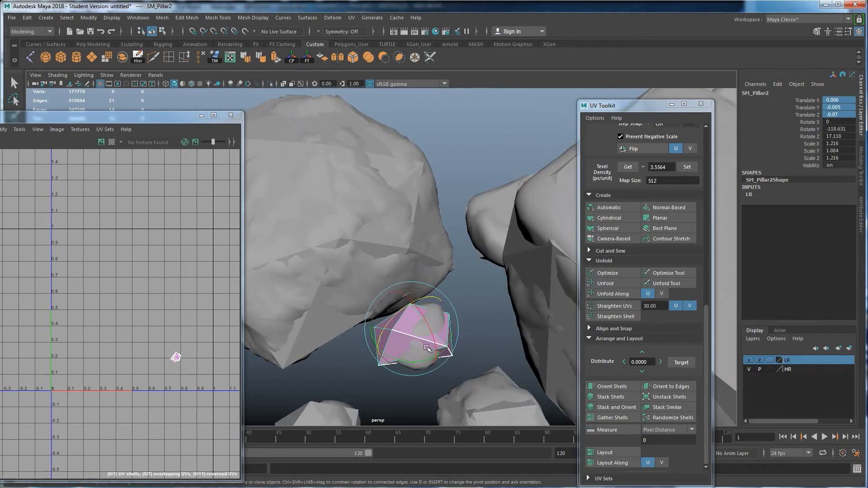
{"action": "left_click_drag", "start_coordinate": [409, 360], "coordinate": [439, 239]}
{"action": "key", "text": "r"}
{"action": "key", "text": "w"}
{"action": "left_click_drag", "start_coordinate": [436, 180], "coordinate": [436, 176]}
{"action": "left_click_drag", "start_coordinate": [438, 190], "coordinate": [458, 294], "text": "alt"}
{"action": "right_click_drag", "start_coordinate": [484, 312], "coordinate": [398, 308], "text": "alt"}
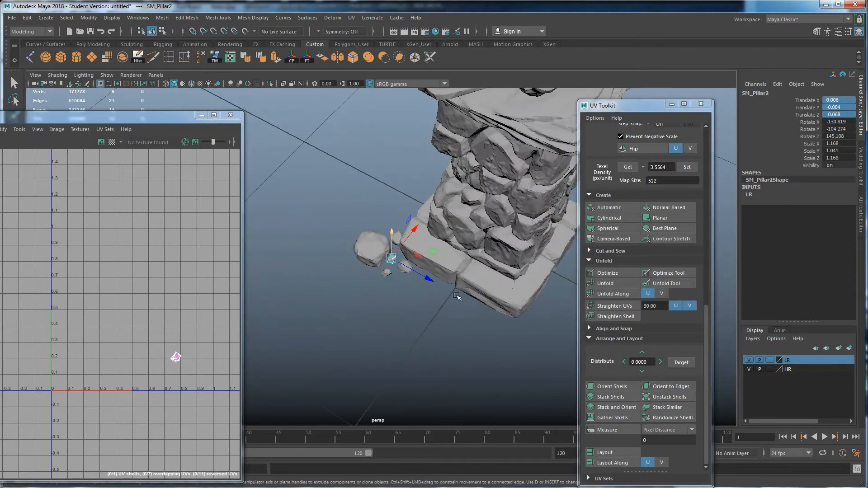
- Check the two fitted stones against the high-res rocks, then hide the HR layer and clear the selection
{"action": "left_click_drag", "start_coordinate": [431, 344], "coordinate": [413, 324], "text": "alt"}
{"action": "middle_click_drag", "start_coordinate": [413, 324], "coordinate": [416, 328], "text": "alt"}
{"action": "right_click_drag", "start_coordinate": [372, 316], "coordinate": [395, 332], "text": "alt"}
{"action": "middle_click_drag", "start_coordinate": [395, 331], "coordinate": [434, 275], "text": "alt"}
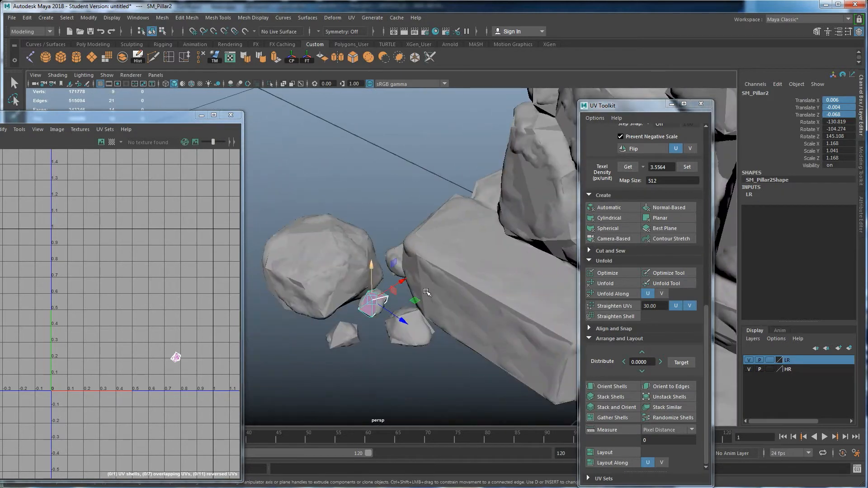
{"action": "middle_click_drag", "start_coordinate": [428, 324], "coordinate": [449, 283], "text": "alt"}
{"action": "scroll", "coordinate": [482, 294], "scroll_direction": "down", "scroll_amount": 2}
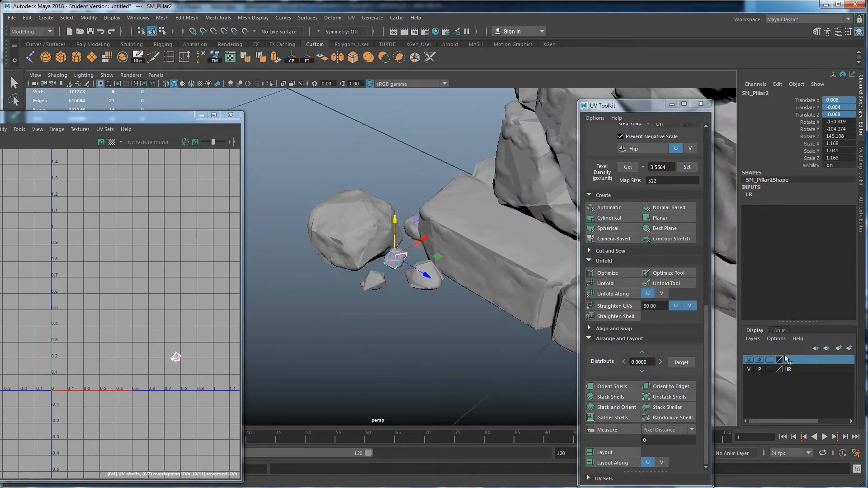
{"action": "left_click", "coordinate": [747, 369]}
{"action": "left_click_drag", "start_coordinate": [411, 257], "coordinate": [425, 289], "text": "alt"}
{"action": "left_click", "coordinate": [475, 349]}
{"action": "scroll", "coordinate": [436, 316], "scroll_direction": "down", "scroll_amount": 3}
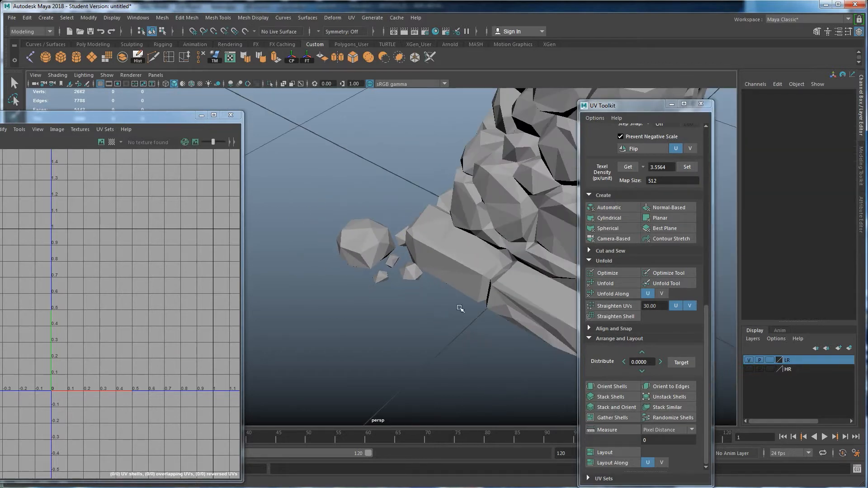
{"action": "scroll", "coordinate": [459, 308], "scroll_direction": "down", "scroll_amount": 1}
{"action": "middle_click_drag", "start_coordinate": [437, 294], "coordinate": [436, 318], "text": "alt"}
- Select the pillar together with the two new stones and unfold their UVs
{"action": "left_click_drag", "start_coordinate": [476, 375], "coordinate": [312, 217]}
{"action": "scroll", "coordinate": [362, 240], "scroll_direction": "down", "scroll_amount": 4}
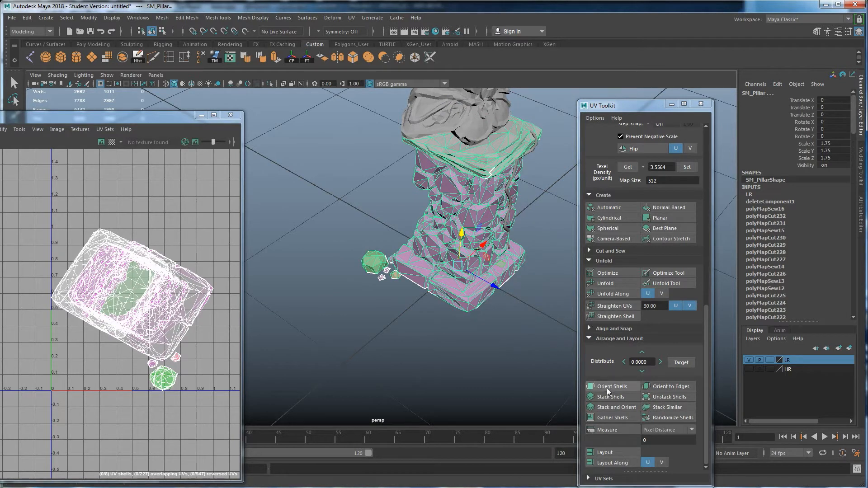
{"action": "left_click_drag", "start_coordinate": [483, 334], "coordinate": [505, 134], "text": "alt"}
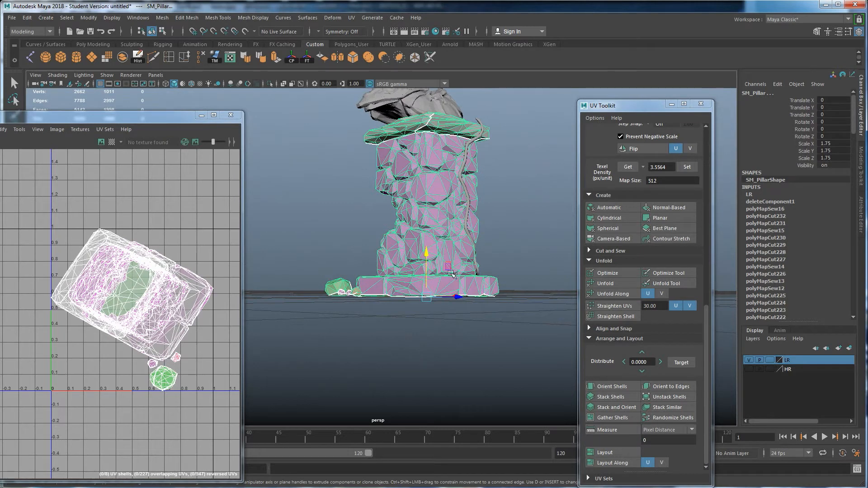
{"action": "left_click_drag", "start_coordinate": [451, 273], "coordinate": [454, 238], "text": "alt"}
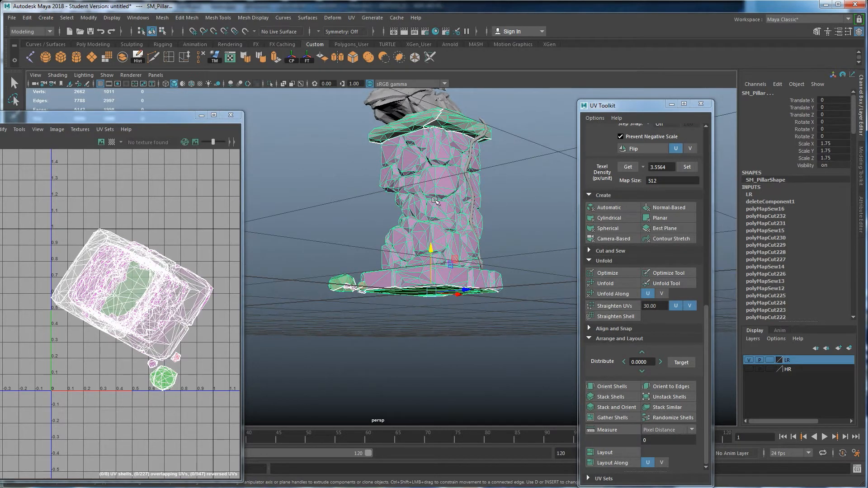
{"action": "left_click_drag", "start_coordinate": [413, 246], "coordinate": [503, 350], "text": "alt"}
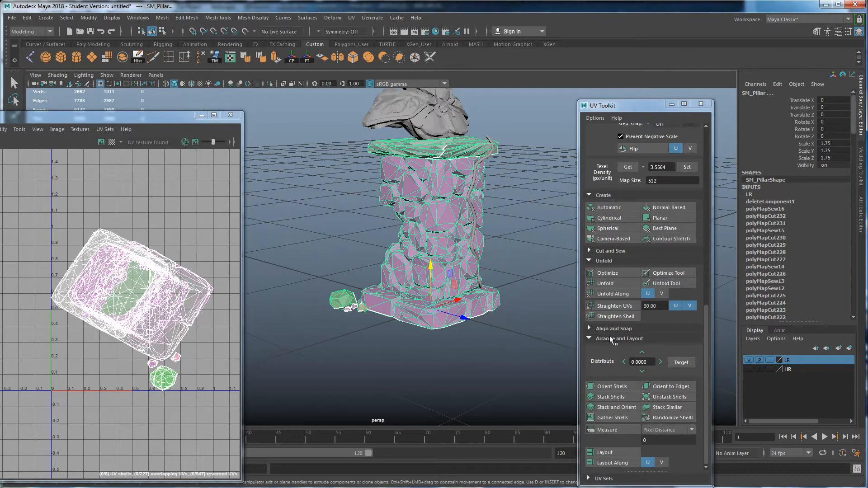
{"action": "left_click", "coordinate": [616, 283]}
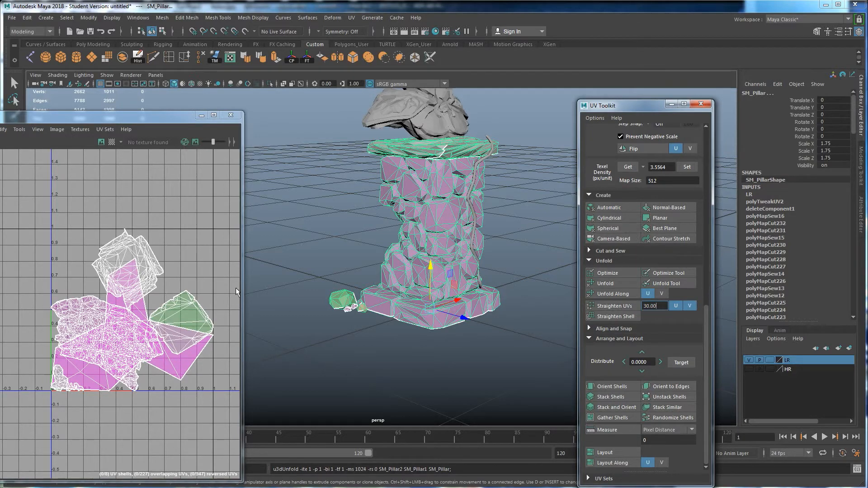
- Select the pillar body's large UV shell and get its texel density
{"action": "right_click_drag", "start_coordinate": [71, 304], "coordinate": [34, 293]}
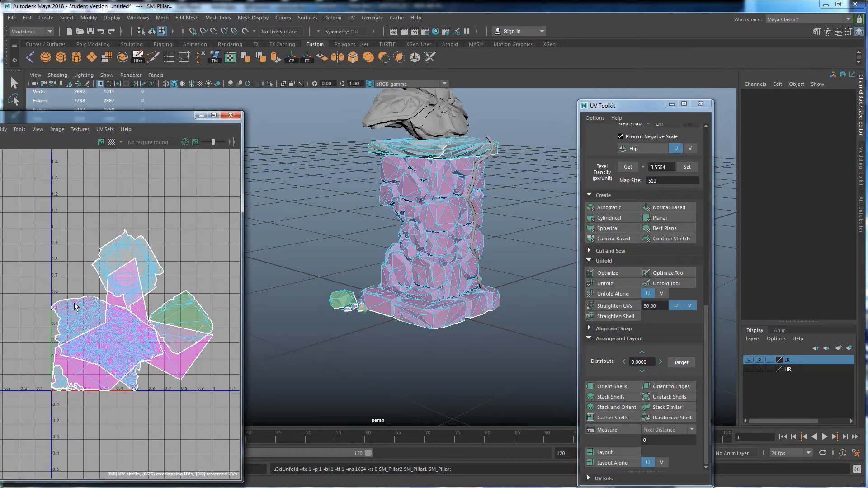
{"action": "left_click", "coordinate": [97, 319]}
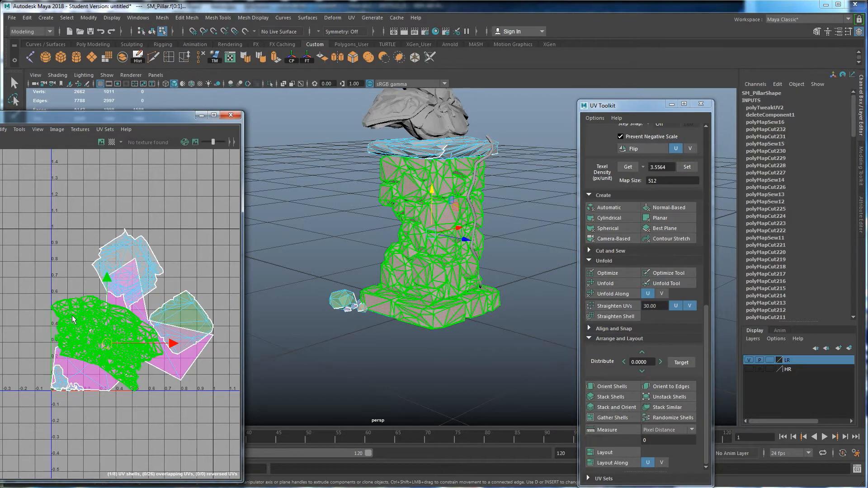
{"action": "left_click", "coordinate": [628, 167]}
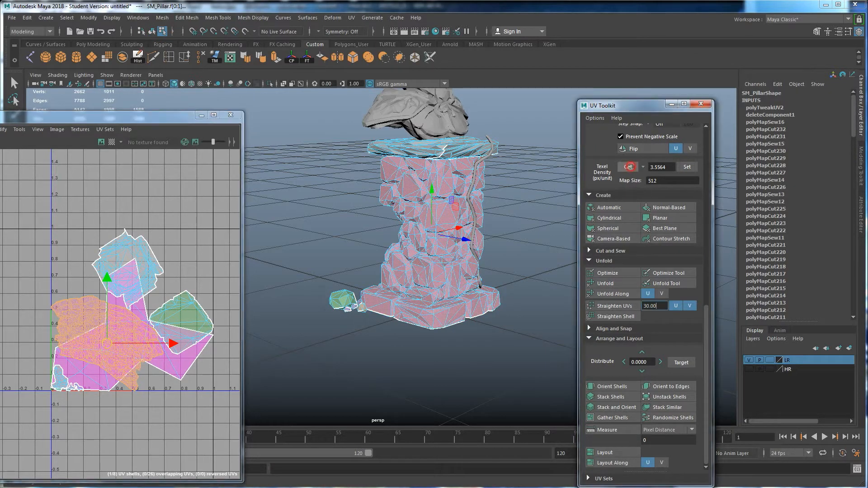
{"action": "scroll", "coordinate": [616, 176], "scroll_direction": "up", "scroll_amount": 6}
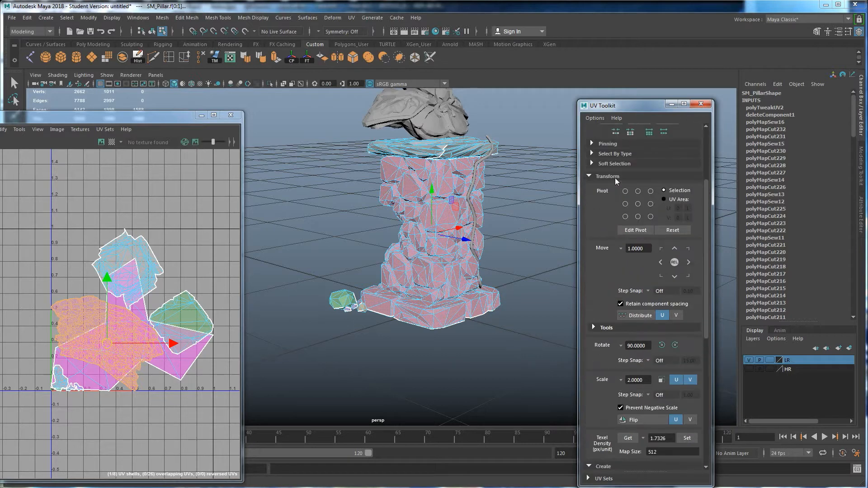
- Apply the 1.7326 texel density at map size 512 to all UV shells and orient the shells
{"action": "scroll", "coordinate": [596, 180], "scroll_direction": "down", "scroll_amount": 3}
{"action": "left_click_drag", "start_coordinate": [26, 232], "coordinate": [217, 434]}
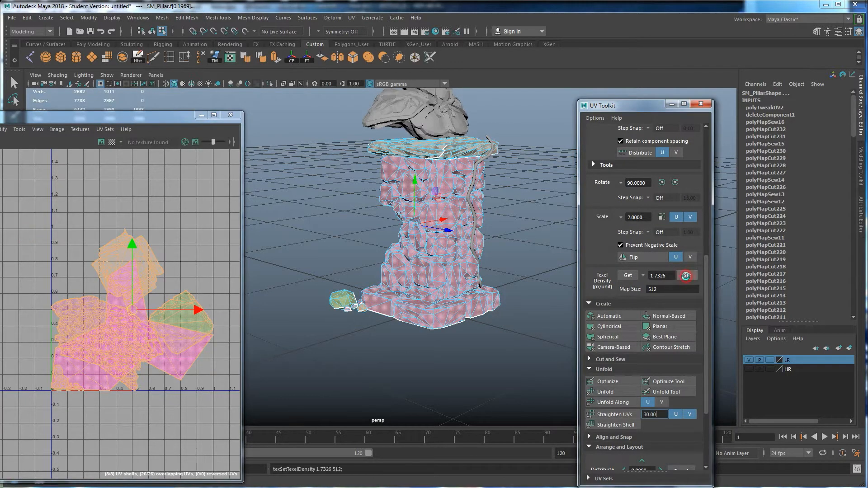
{"action": "left_click", "coordinate": [686, 275]}
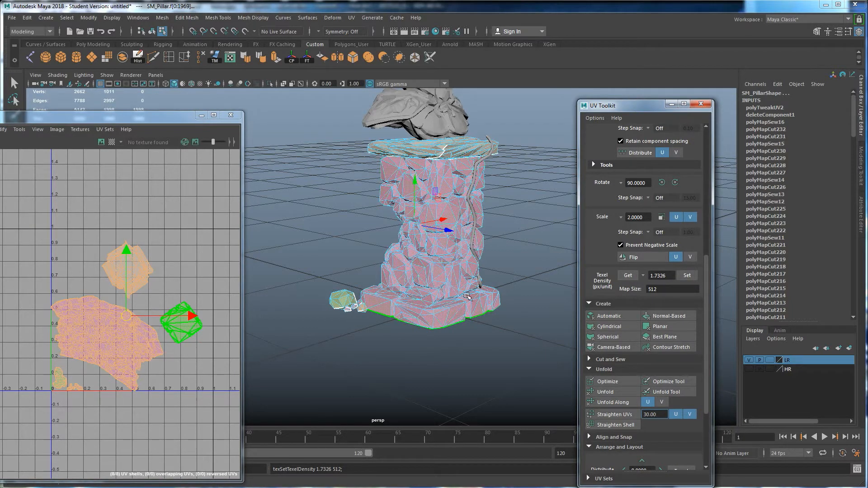
{"action": "scroll", "coordinate": [642, 367], "scroll_direction": "down", "scroll_amount": 4}
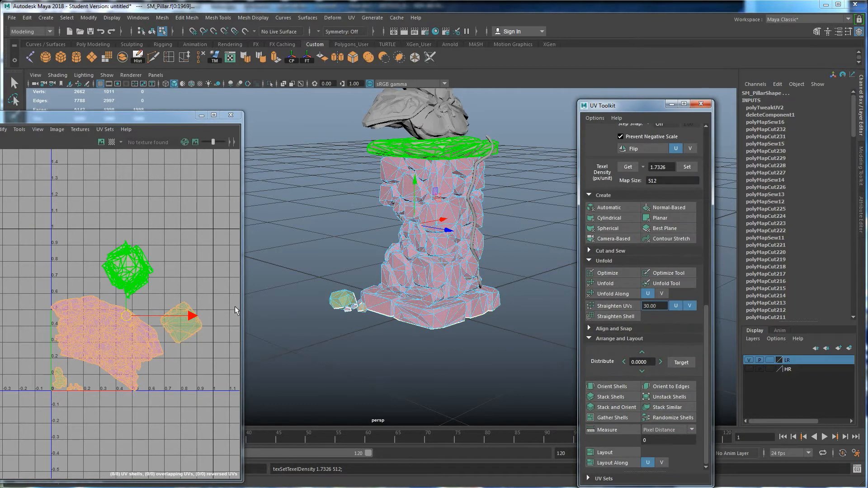
{"action": "left_click", "coordinate": [606, 387]}
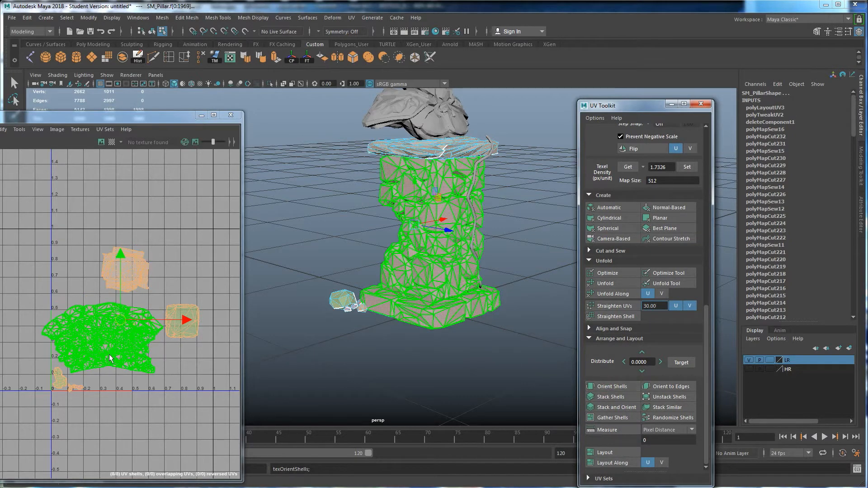
- Rotate the pillar body's UV shell by 180 degrees in two 90-degree turns
{"action": "left_click", "coordinate": [99, 375]}
{"action": "scroll", "coordinate": [99, 375], "scroll_direction": "up", "scroll_amount": 3}
{"action": "scroll", "coordinate": [110, 318], "scroll_direction": "down", "scroll_amount": 1}
{"action": "scroll", "coordinate": [133, 303], "scroll_direction": "down", "scroll_amount": 2}
{"action": "key", "text": "e"}
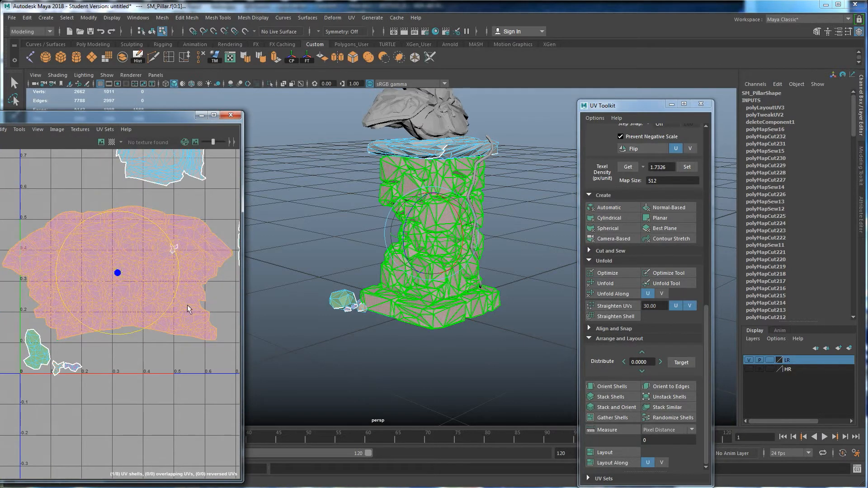
{"action": "scroll", "coordinate": [676, 247], "scroll_direction": "up", "scroll_amount": 5}
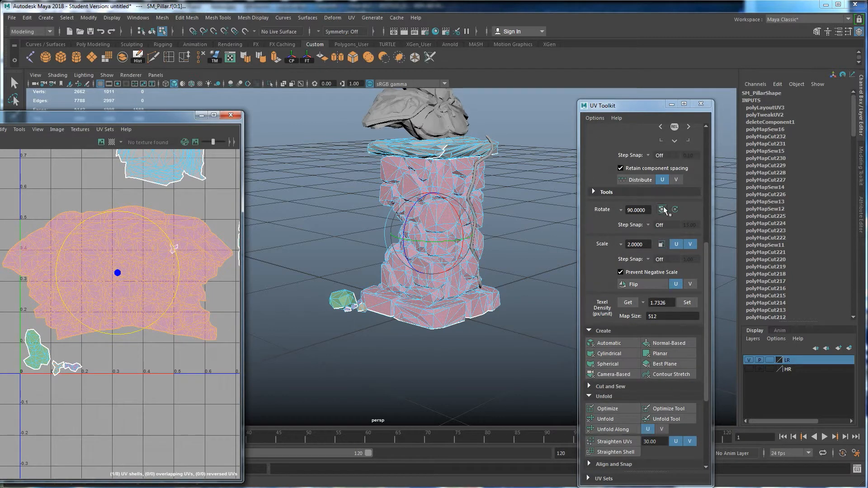
{"action": "left_click", "coordinate": [662, 209]}
{"action": "left_click", "coordinate": [662, 209]}
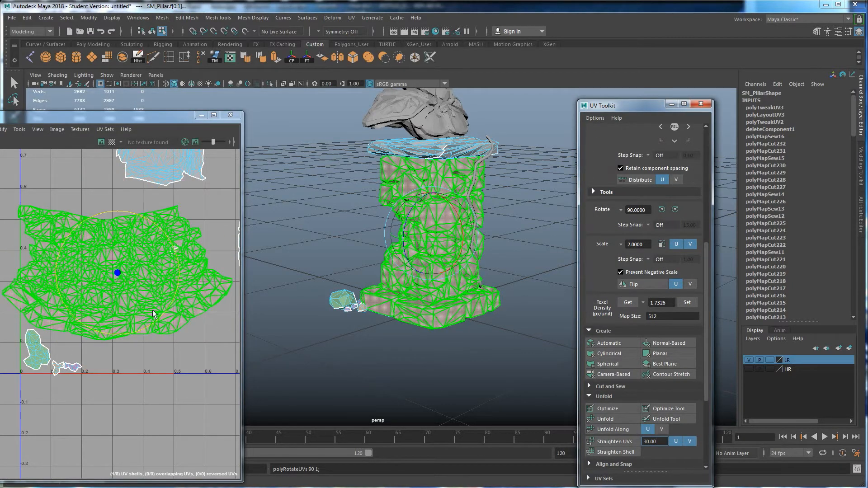
- Select edges on the pillar's base to check where they lie on the UV shell, then return to shell selection
{"action": "right_click", "coordinate": [175, 301]}
{"action": "right_click_drag", "start_coordinate": [148, 288], "coordinate": [175, 276]}
{"action": "left_click", "coordinate": [497, 311]}
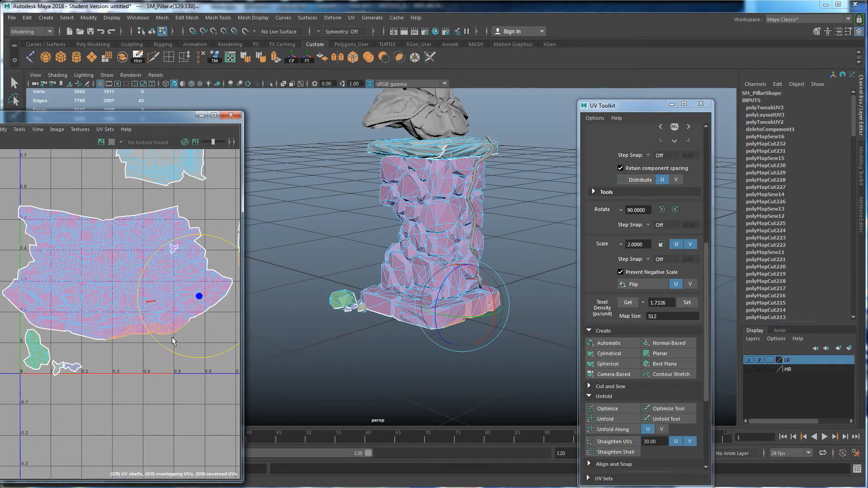
{"action": "scroll", "coordinate": [129, 360], "scroll_direction": "down", "scroll_amount": 1}
{"action": "middle_click_drag", "start_coordinate": [126, 367], "coordinate": [137, 387], "text": "alt"}
{"action": "left_click", "coordinate": [137, 387]}
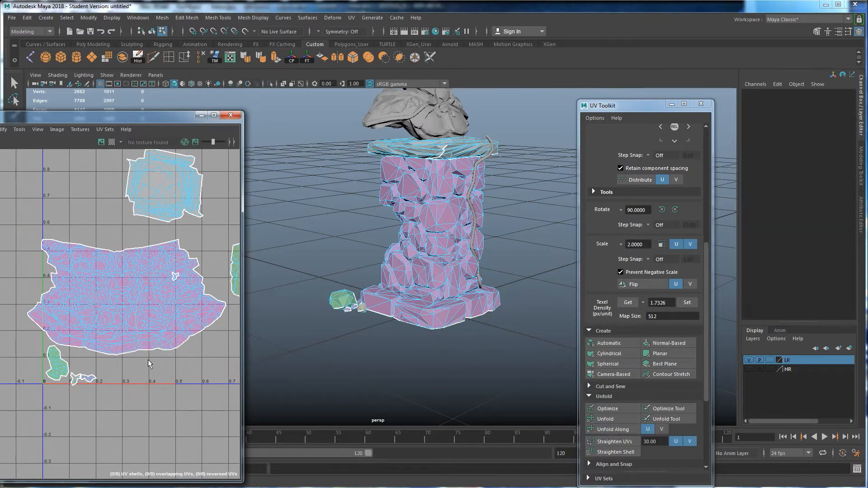
{"action": "right_click_drag", "start_coordinate": [142, 312], "coordinate": [171, 270]}
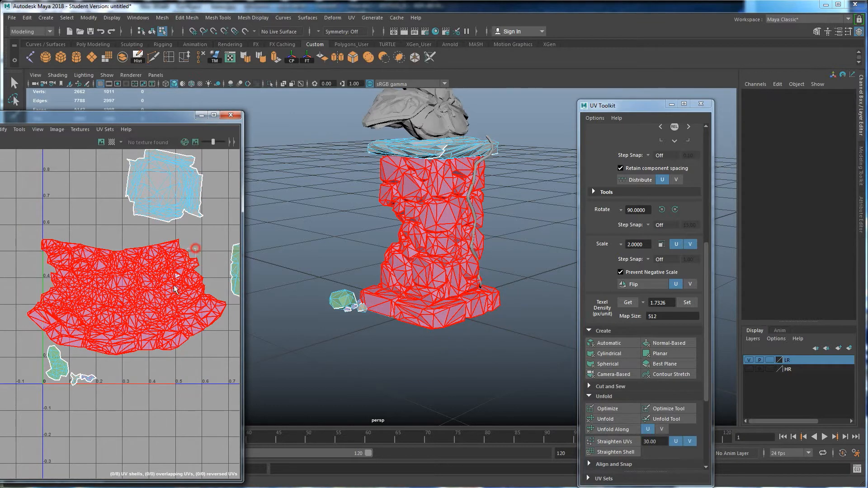
- Move the two small overlapping pebble UV shells into the empty space below the pillar body's shell, beside the other pebble shells
{"action": "left_click_drag", "start_coordinate": [174, 289], "coordinate": [171, 287]}
{"action": "left_click_drag", "start_coordinate": [87, 238], "coordinate": [102, 264], "text": "ctrl"}
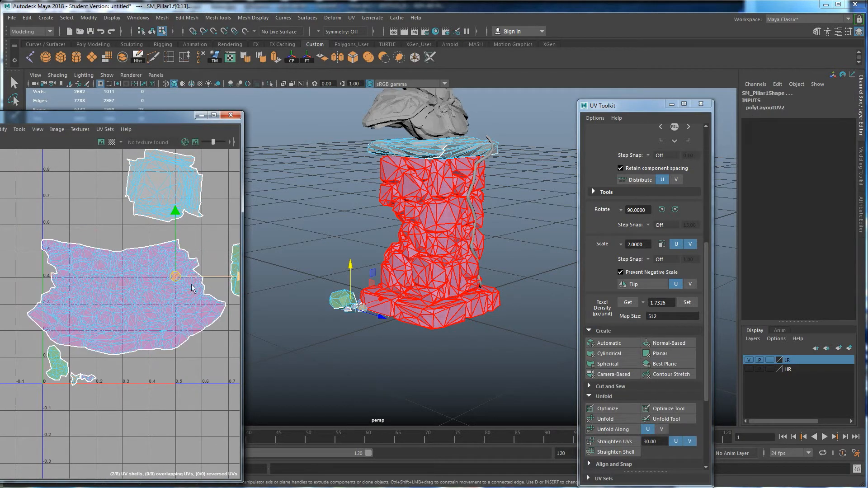
{"action": "left_click_drag", "start_coordinate": [176, 277], "coordinate": [131, 372]}
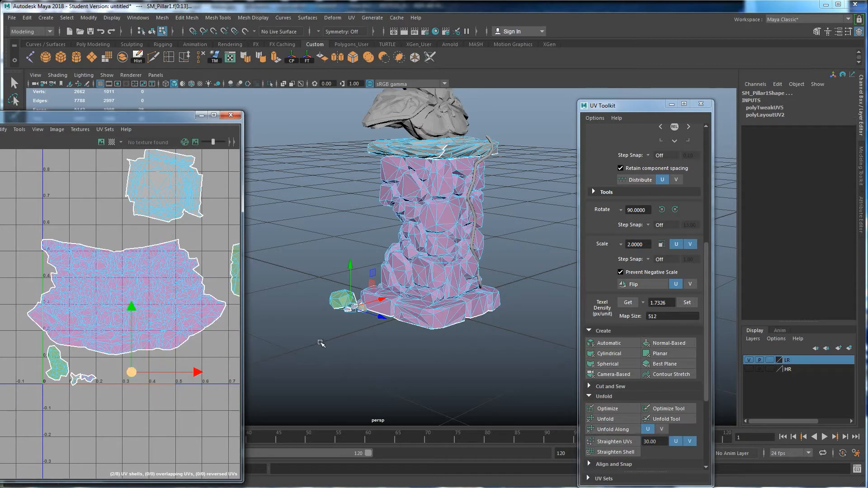
- Separate the two overlapping pebble UV shells by moving them apart sideways, then clear the selection
{"action": "right_click_drag", "start_coordinate": [320, 343], "coordinate": [346, 335], "text": "alt"}
{"action": "left_click_drag", "start_coordinate": [355, 358], "coordinate": [423, 318], "text": "alt"}
{"action": "scroll", "coordinate": [370, 324], "scroll_direction": "up", "scroll_amount": 3}
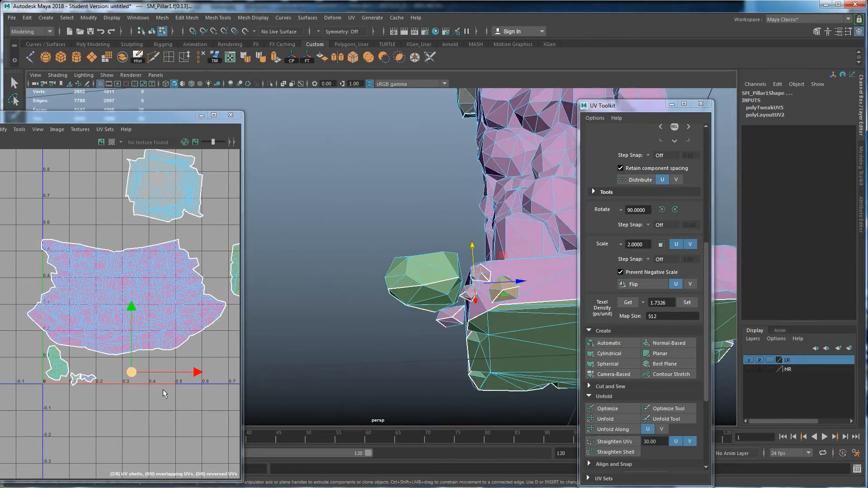
{"action": "scroll", "coordinate": [136, 384], "scroll_direction": "up", "scroll_amount": 6}
{"action": "left_click", "coordinate": [135, 305]}
{"action": "left_click", "coordinate": [116, 278]}
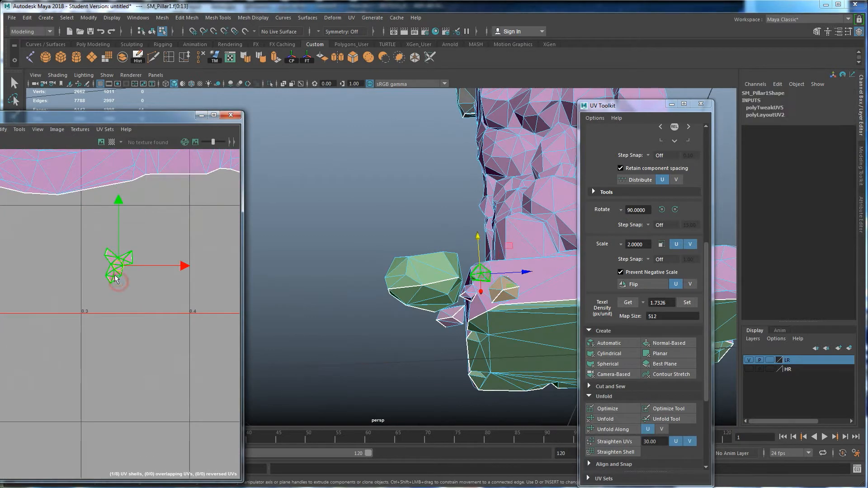
{"action": "left_click_drag", "start_coordinate": [117, 267], "coordinate": [136, 274]}
{"action": "left_click", "coordinate": [116, 274]}
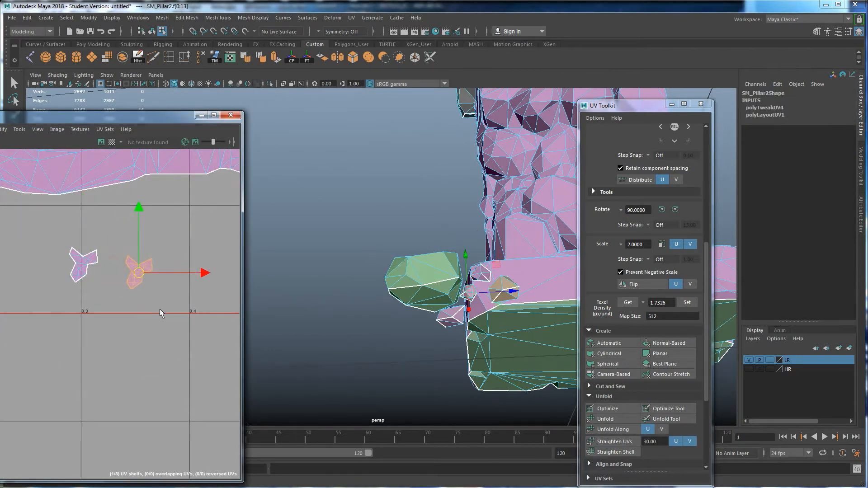
{"action": "left_click", "coordinate": [159, 310]}
{"action": "right_click_drag", "start_coordinate": [493, 312], "coordinate": [460, 306], "text": "alt"}
{"action": "left_click_drag", "start_coordinate": [460, 306], "coordinate": [406, 330], "text": "alt"}
{"action": "scroll", "coordinate": [169, 265], "scroll_direction": "down", "scroll_amount": 3}
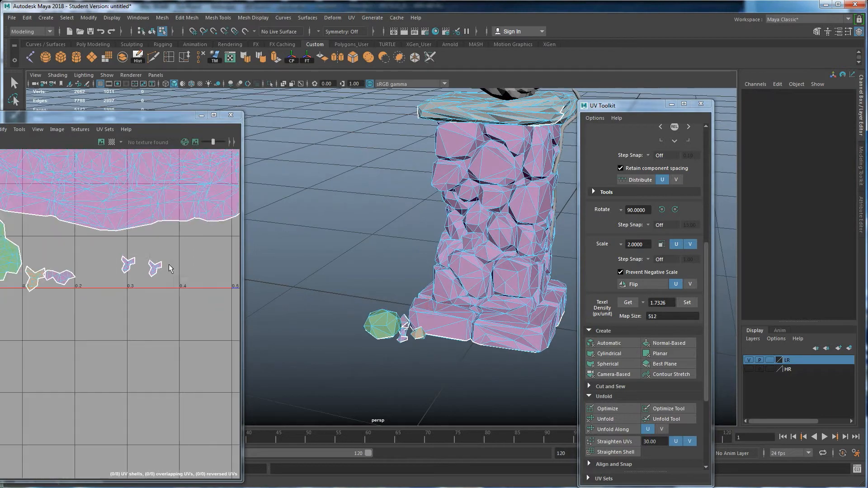
- Select all UV shells of the pillar and stones and run Layout on them
{"action": "scroll", "coordinate": [169, 269], "scroll_direction": "down", "scroll_amount": 5}
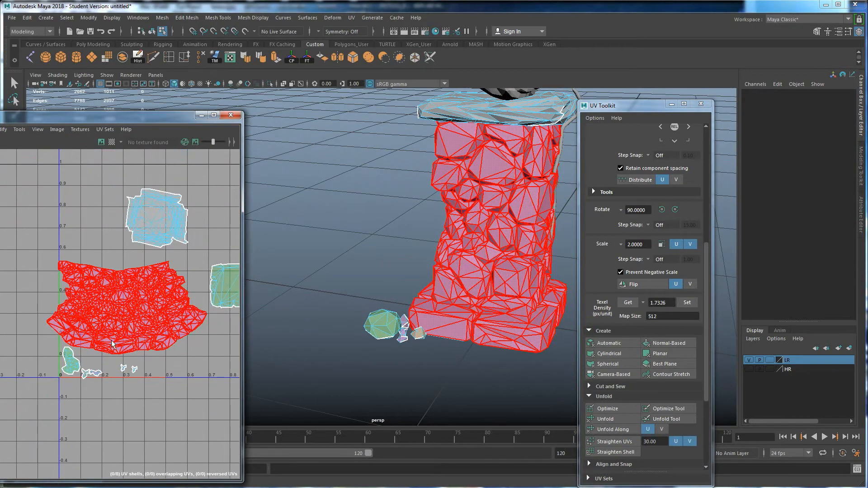
{"action": "middle_click_drag", "start_coordinate": [123, 312], "coordinate": [107, 321], "text": "alt"}
{"action": "left_click_drag", "start_coordinate": [224, 402], "coordinate": [36, 195]}
{"action": "scroll", "coordinate": [609, 432], "scroll_direction": "down", "scroll_amount": 5}
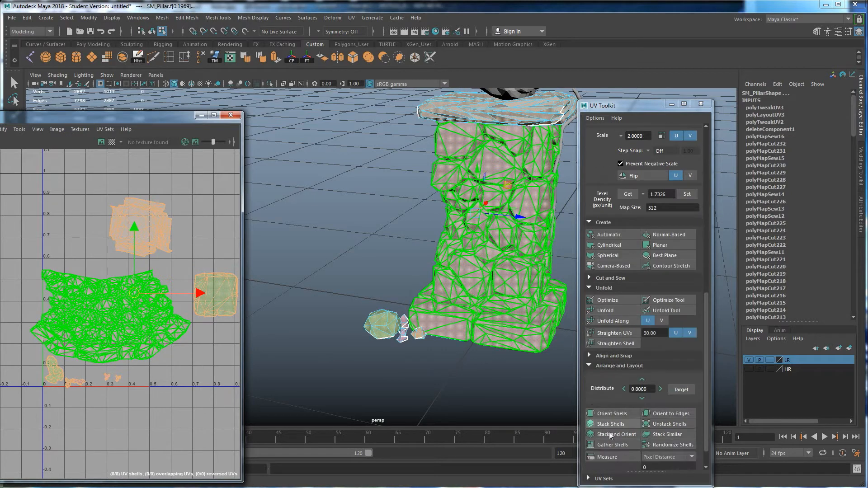
{"action": "left_click", "coordinate": [607, 452]}
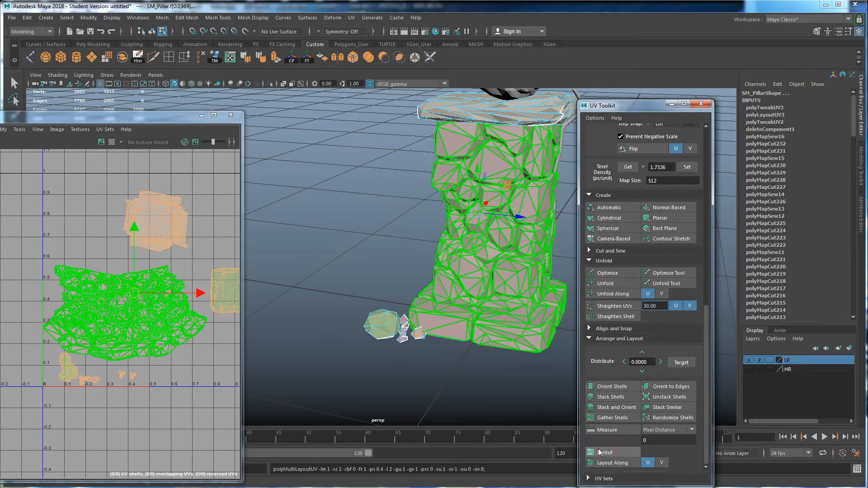
{"action": "scroll", "coordinate": [200, 384], "scroll_direction": "down", "scroll_amount": 2}
{"action": "middle_click_drag", "start_coordinate": [102, 311], "coordinate": [79, 317], "text": "alt"}
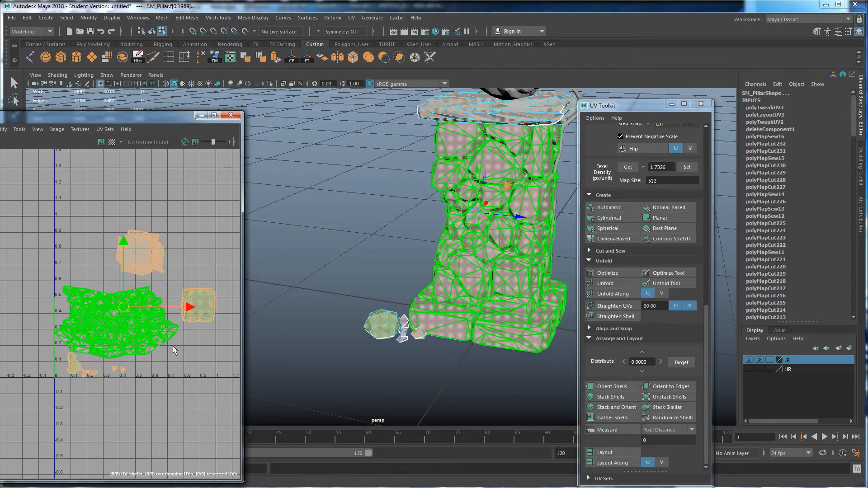
- Clear the UV selection and turn on the checker pattern to inspect texture distortion on the pillar
{"action": "left_click", "coordinate": [197, 345]}
{"action": "left_click_drag", "start_coordinate": [447, 294], "coordinate": [466, 302], "text": "alt"}
{"action": "left_click", "coordinate": [112, 142]}
{"action": "scroll", "coordinate": [407, 244], "scroll_direction": "down", "scroll_amount": 3}
{"action": "mouse_move", "coordinate": [407, 244]}
{"action": "left_mouse_down", "text": "alt"}
{"action": "mouse_move", "coordinate": [444, 313]}
{"action": "mouse_move", "coordinate": [439, 271]}
{"action": "mouse_move", "coordinate": [416, 251]}
{"action": "left_mouse_up", "text": "alt"}
- Select all the UV shells and optimize them twice
{"action": "left_click_drag", "start_coordinate": [61, 214], "coordinate": [230, 421]}
{"action": "left_click", "coordinate": [614, 273]}
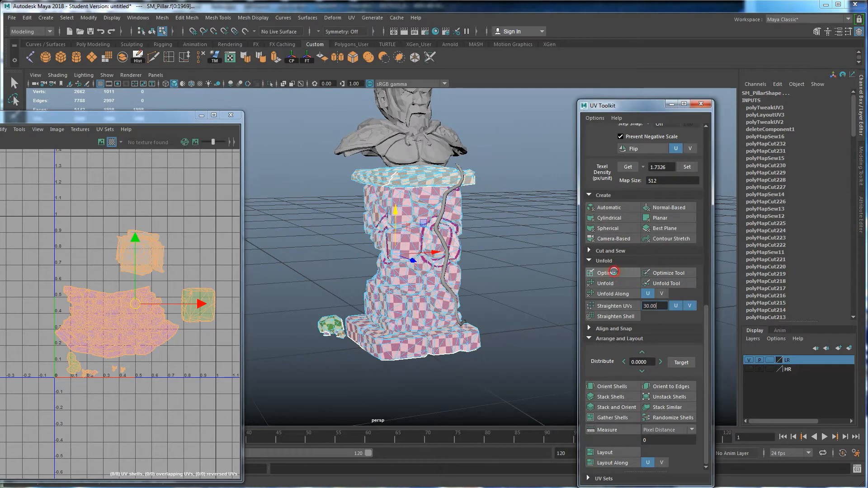
{"action": "left_click", "coordinate": [613, 273]}
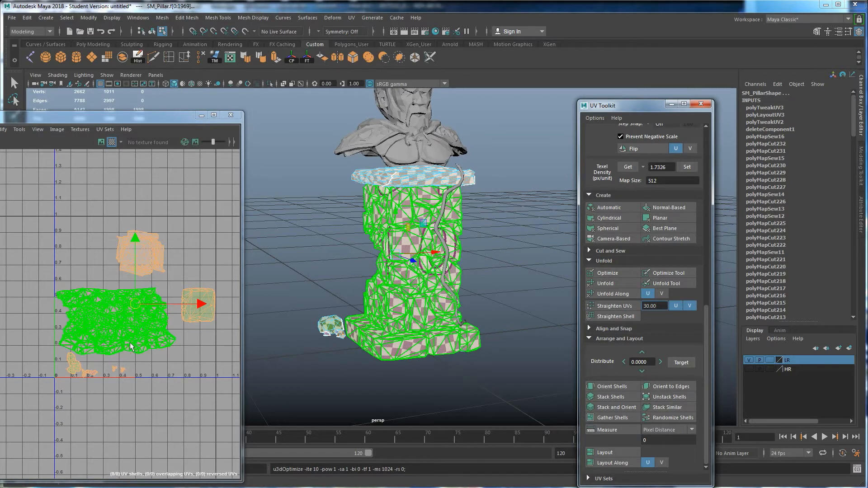
- Undo and redo the UV optimization to compare the checker pattern on the pillar's back
{"action": "key", "text": "ctrl+z"}
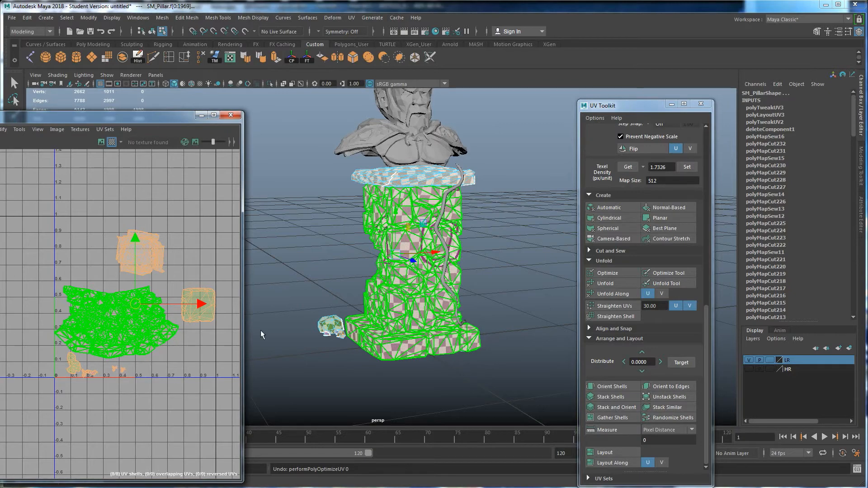
{"action": "scroll", "coordinate": [413, 296], "scroll_direction": "up", "scroll_amount": 3}
{"action": "left_click_drag", "start_coordinate": [413, 297], "coordinate": [390, 167], "text": "alt"}
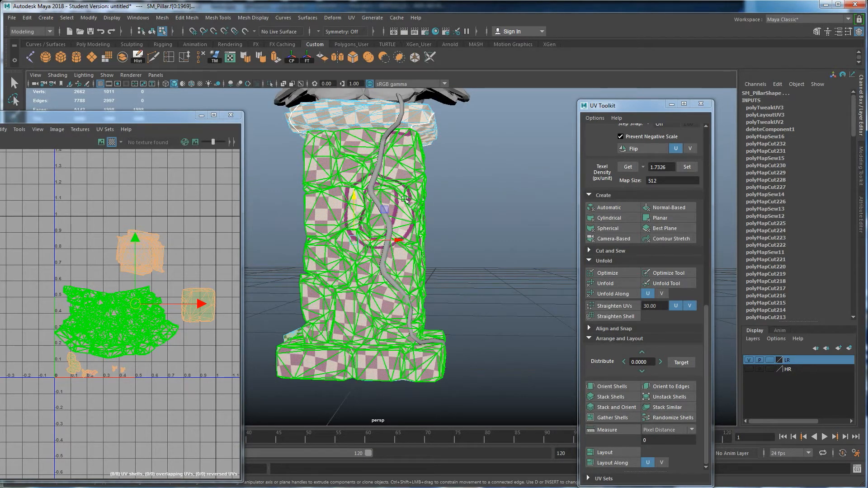
{"action": "key", "text": "shift+z"}
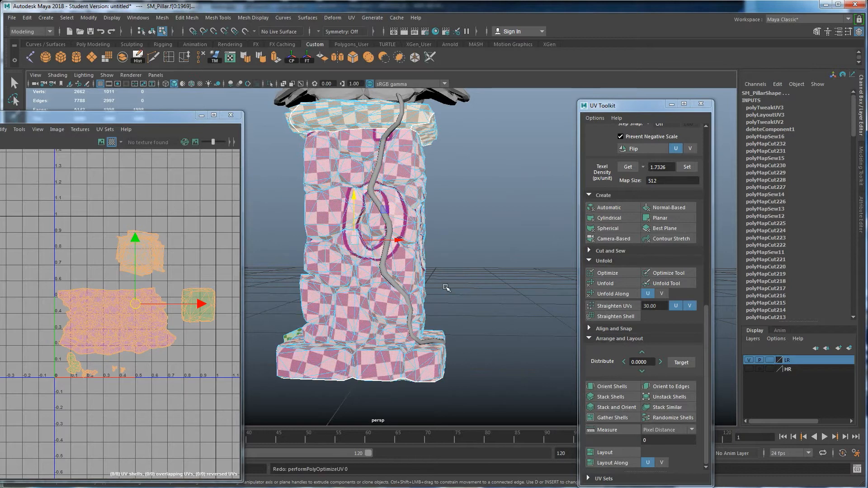
{"action": "key", "text": "shift+z"}
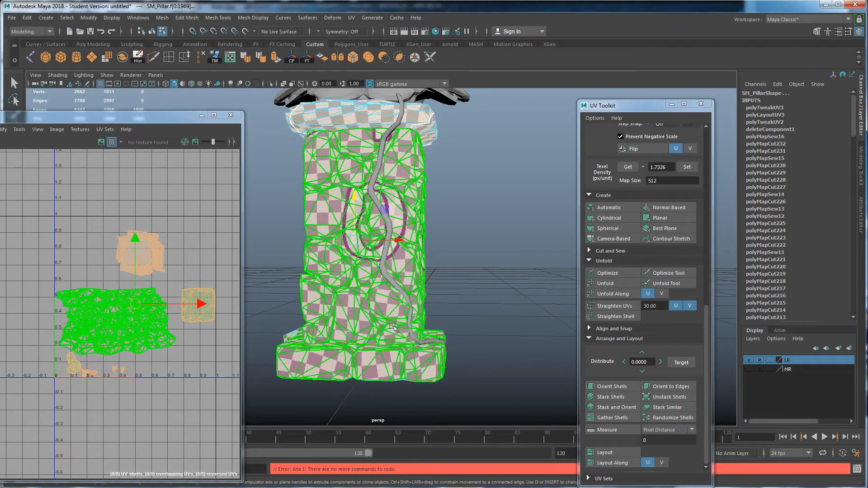
- Lay out the optimized UV shells and inspect the checker pattern around the pillar
{"action": "key", "text": "f"}
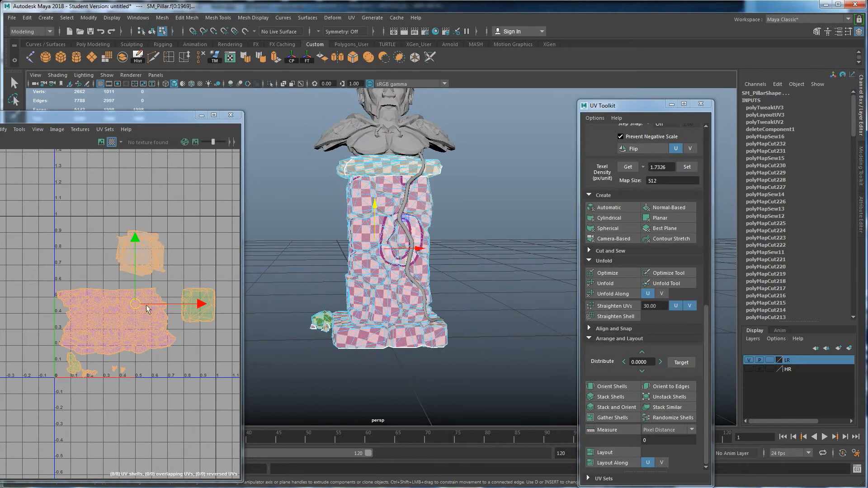
{"action": "left_click", "coordinate": [620, 454]}
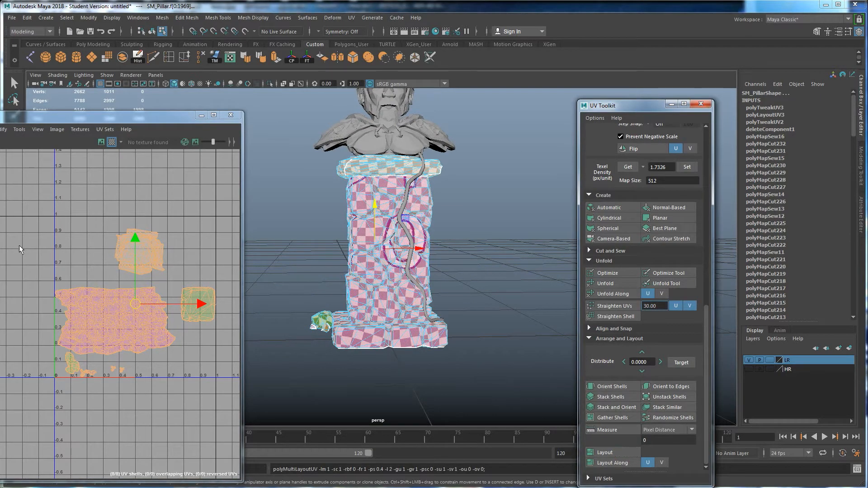
{"action": "left_click_drag", "start_coordinate": [440, 229], "coordinate": [433, 232], "text": "alt"}
{"action": "scroll", "coordinate": [427, 235], "scroll_direction": "up", "scroll_amount": 5}
{"action": "left_click_drag", "start_coordinate": [417, 296], "coordinate": [362, 230], "text": "alt"}
{"action": "scroll", "coordinate": [361, 230], "scroll_direction": "down", "scroll_amount": 5}
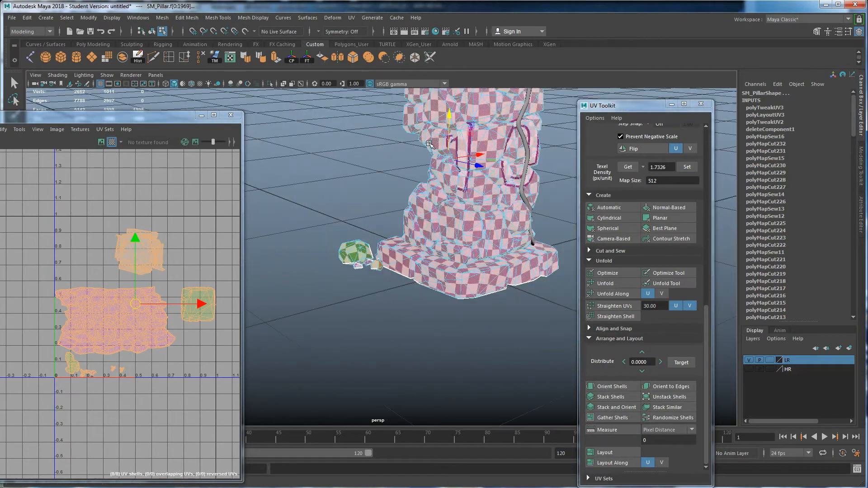
- Return to object selection, select the vine on the pillar and isolate it in the viewport
{"action": "middle_click_drag", "start_coordinate": [425, 131], "coordinate": [375, 266], "text": "alt"}
{"action": "left_click_drag", "start_coordinate": [403, 260], "coordinate": [381, 257], "text": "alt"}
{"action": "right_click_drag", "start_coordinate": [396, 223], "coordinate": [435, 215]}
{"action": "left_click", "coordinate": [429, 253]}
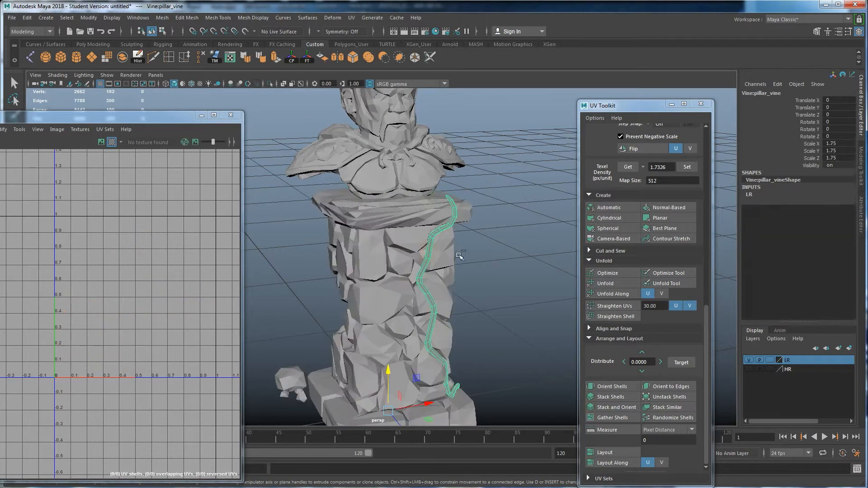
{"action": "key", "text": "ctrl+1"}
{"action": "middle_click_drag", "start_coordinate": [476, 266], "coordinate": [461, 233], "text": "alt"}
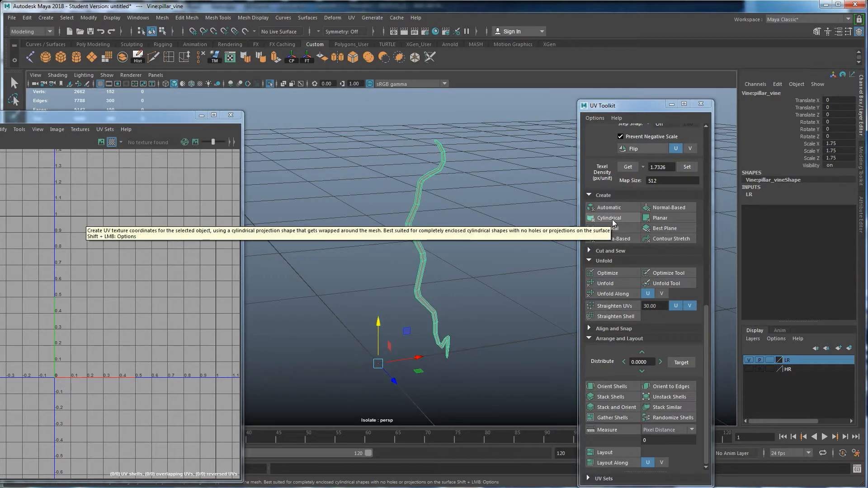
- Apply a cylindrical UV projection to the vine and check the checker pattern up close
{"action": "left_click", "coordinate": [612, 221]}
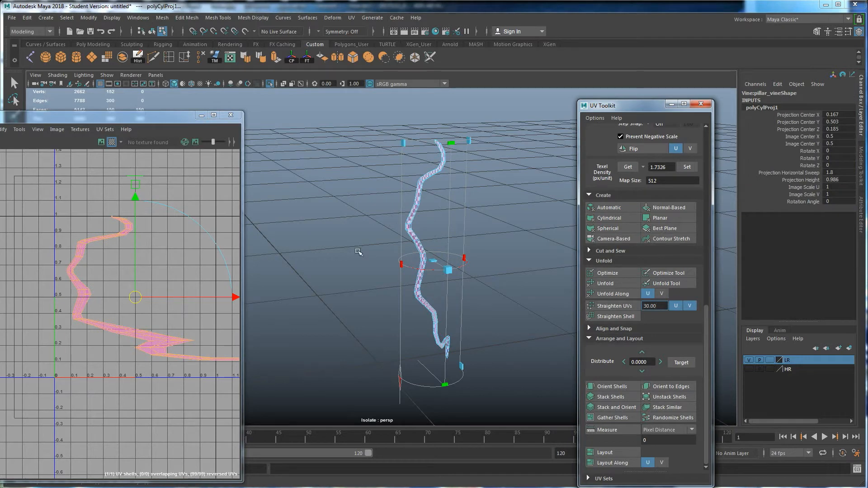
{"action": "middle_click_drag", "start_coordinate": [386, 246], "coordinate": [350, 263], "text": "alt"}
{"action": "right_click_drag", "start_coordinate": [350, 263], "coordinate": [371, 253], "text": "alt"}
{"action": "right_click_drag", "start_coordinate": [385, 170], "coordinate": [458, 178], "text": "alt"}
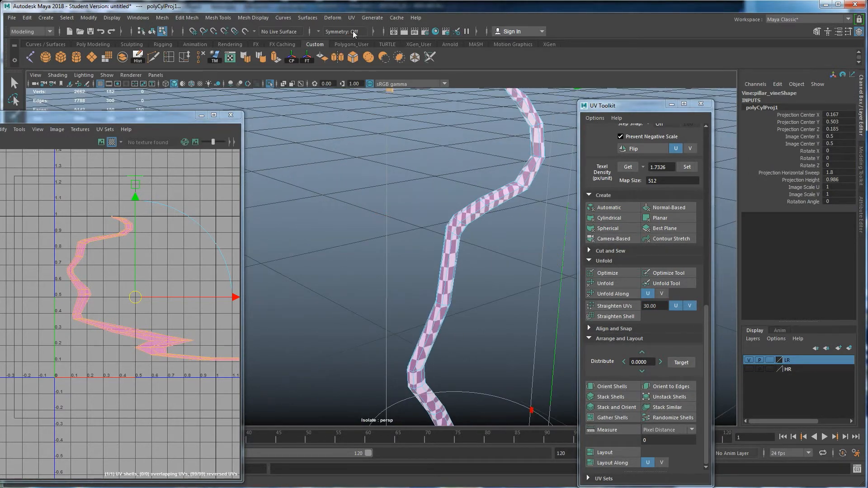
- Cut a UV seam along the full length of the vine with the 3D Cut and Sew UV Tool
{"action": "left_click", "coordinate": [351, 17]}
{"action": "left_click", "coordinate": [370, 226]}
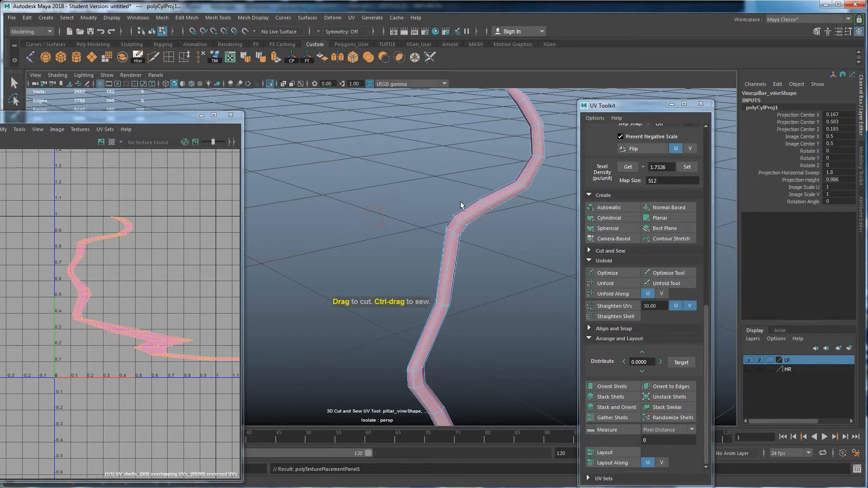
{"action": "left_click_drag", "start_coordinate": [460, 206], "coordinate": [430, 242], "text": "alt"}
{"action": "mouse_move", "coordinate": [460, 193]}
{"action": "left_mouse_down", "text": "alt"}
{"action": "mouse_move", "coordinate": [447, 197]}
{"action": "mouse_move", "coordinate": [450, 180]}
{"action": "left_mouse_up", "text": "alt"}
{"action": "right_click_drag", "start_coordinate": [449, 181], "coordinate": [452, 162], "text": "alt"}
{"action": "left_click_drag", "start_coordinate": [452, 158], "coordinate": [414, 237], "text": "alt"}
{"action": "right_click_drag", "start_coordinate": [415, 236], "coordinate": [454, 210], "text": "alt"}
{"action": "left_click_drag", "start_coordinate": [426, 258], "coordinate": [471, 220], "text": "alt"}
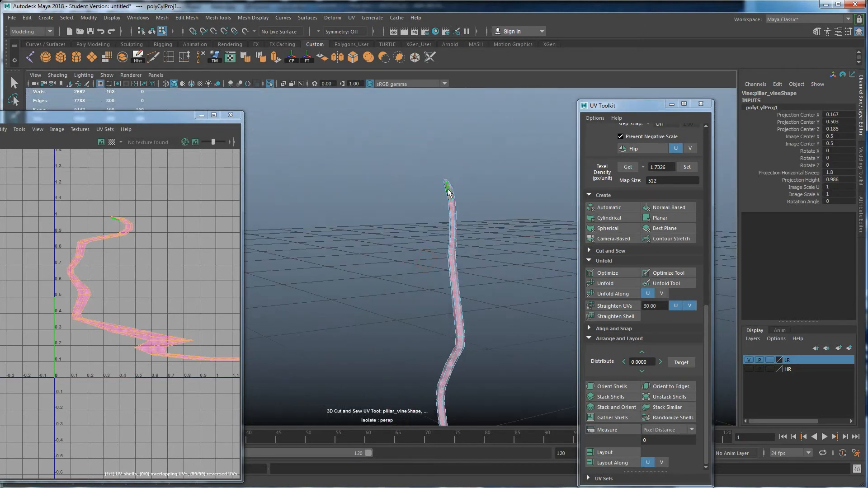
{"action": "left_click_drag", "start_coordinate": [448, 188], "coordinate": [458, 191], "text": "alt"}
{"action": "right_click_drag", "start_coordinate": [453, 196], "coordinate": [451, 137]}
{"action": "scroll", "coordinate": [462, 189], "scroll_direction": "up", "scroll_amount": 2}
{"action": "double_click", "coordinate": [482, 171]}
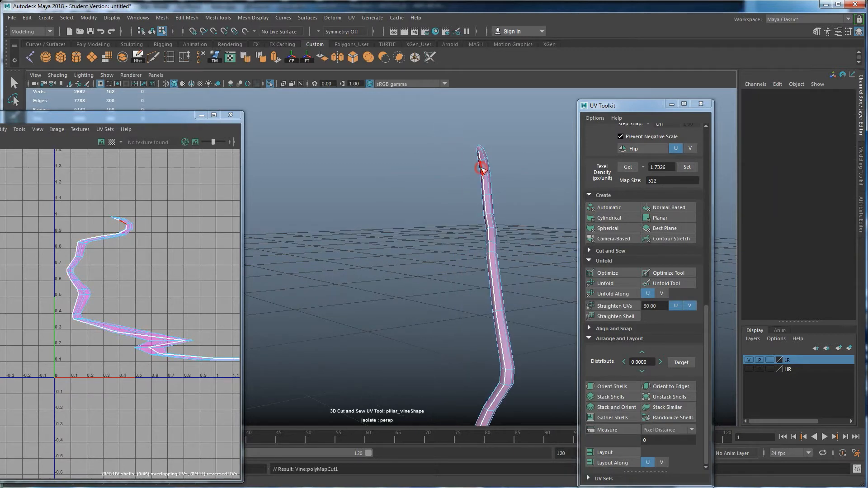
- Cut the short seam edges at both tips of the vine, undoing a wrong cut at the pointed end
{"action": "left_click_drag", "start_coordinate": [482, 182], "coordinate": [447, 129], "text": "alt"}
{"action": "left_click_drag", "start_coordinate": [444, 270], "coordinate": [405, 314], "text": "alt"}
{"action": "left_click_drag", "start_coordinate": [467, 309], "coordinate": [458, 242], "text": "alt"}
{"action": "left_click", "coordinate": [484, 215]}
{"action": "left_click", "coordinate": [483, 236]}
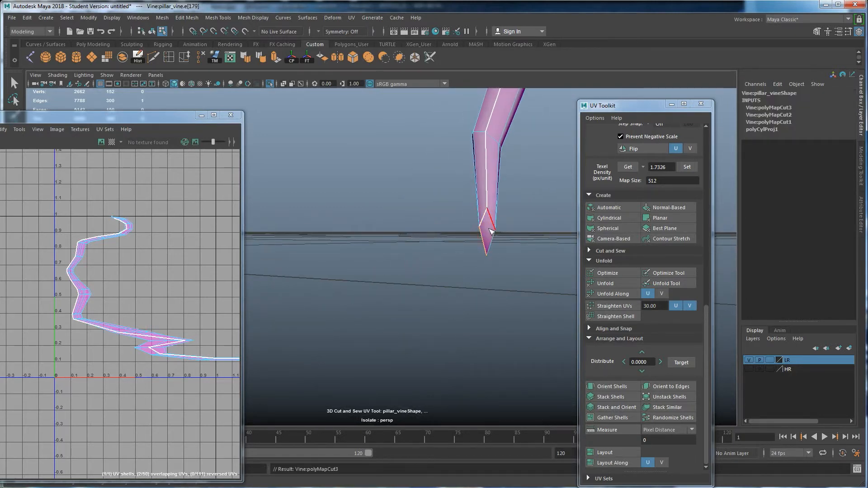
{"action": "key", "text": "ctrl+z"}
{"action": "left_click_drag", "start_coordinate": [489, 233], "coordinate": [479, 317], "text": "alt"}
{"action": "left_click", "coordinate": [483, 246]}
{"action": "left_click", "coordinate": [472, 269]}
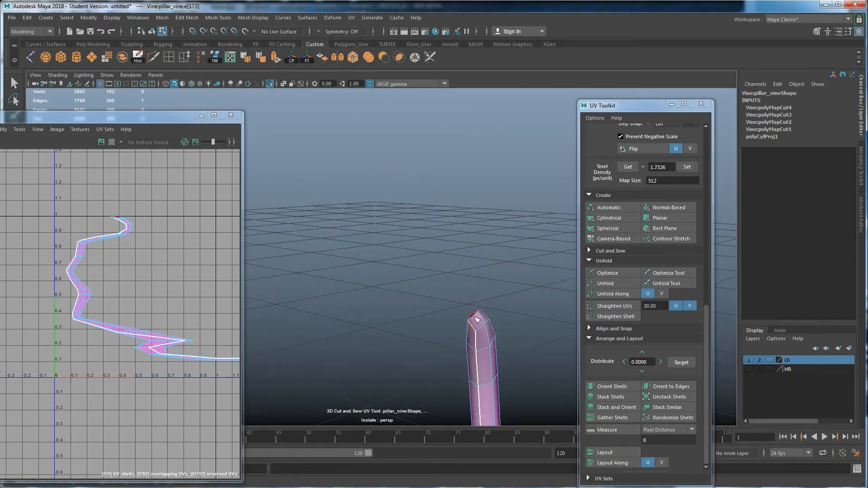
{"action": "left_click", "coordinate": [480, 318]}
- Turn off isolation of the vine to show the whole statue and check the seam's position against the pillar
{"action": "right_click_drag", "start_coordinate": [498, 294], "coordinate": [412, 284], "text": "alt"}
{"action": "left_click_drag", "start_coordinate": [412, 285], "coordinate": [341, 289], "text": "alt"}
{"action": "middle_click_drag", "start_coordinate": [341, 289], "coordinate": [385, 166], "text": "alt"}
{"action": "mouse_move", "coordinate": [380, 235]}
{"action": "left_mouse_down", "text": "alt"}
{"action": "mouse_move", "coordinate": [387, 261]}
{"action": "mouse_move", "coordinate": [380, 248]}
{"action": "left_mouse_up", "text": "alt"}
{"action": "left_click_drag", "start_coordinate": [415, 221], "coordinate": [418, 227], "text": "alt"}
{"action": "right_click_drag", "start_coordinate": [418, 227], "coordinate": [400, 230], "text": "alt"}
{"action": "left_click_drag", "start_coordinate": [401, 229], "coordinate": [403, 231], "text": "alt"}
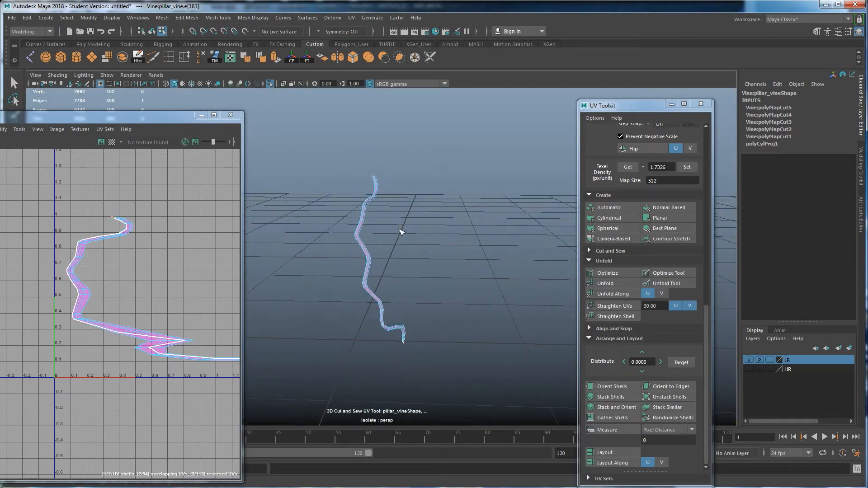
{"action": "key", "text": "ctrl+1"}
{"action": "right_click_drag", "start_coordinate": [392, 270], "coordinate": [431, 266], "text": "alt"}
{"action": "left_click_drag", "start_coordinate": [362, 262], "coordinate": [398, 232], "text": "alt"}
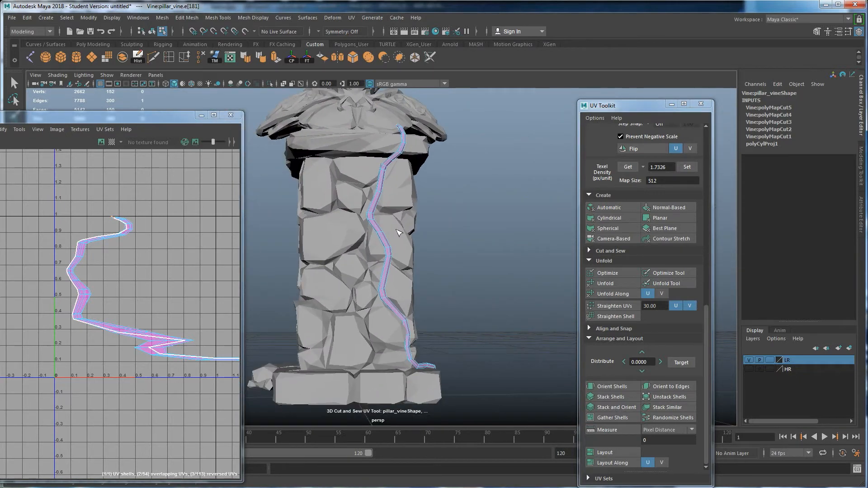
- Exit the cutting tool, select the vine's whole UV shell and unfold it
{"action": "right_click", "coordinate": [117, 255], "text": "shift"}
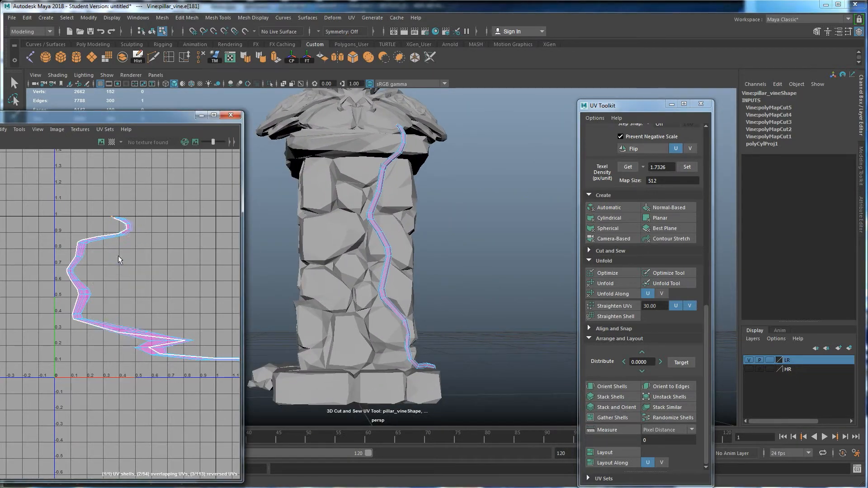
{"action": "left_click", "coordinate": [255, 249]}
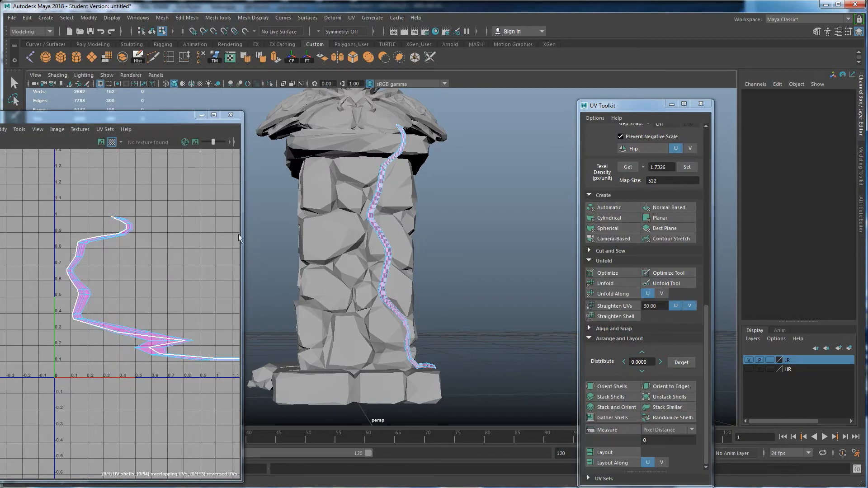
{"action": "right_click", "coordinate": [115, 252]}
{"action": "left_click", "coordinate": [89, 240]}
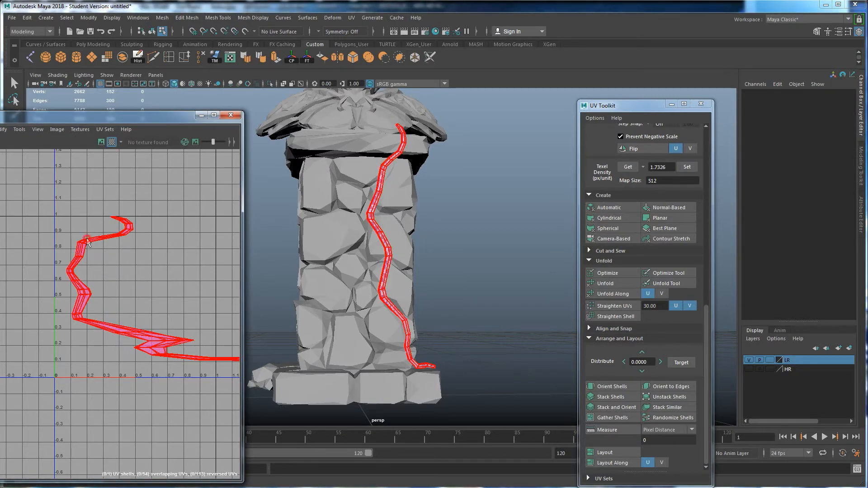
{"action": "left_click", "coordinate": [97, 254]}
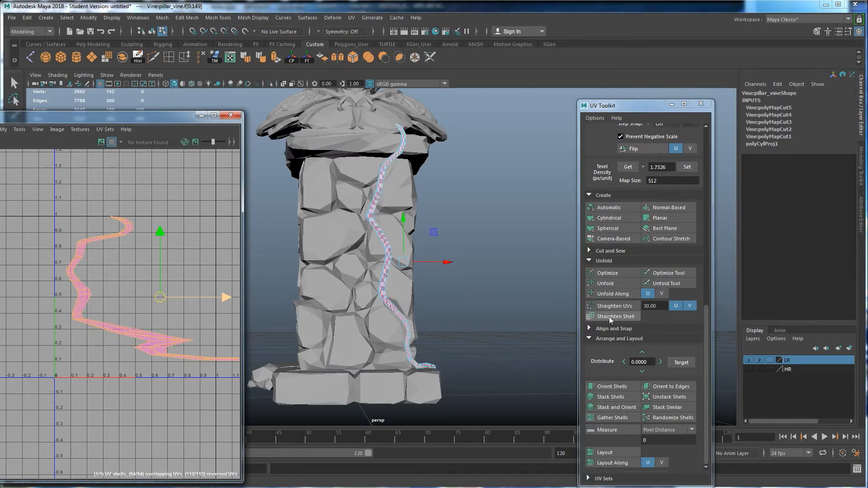
{"action": "left_click", "coordinate": [606, 283]}
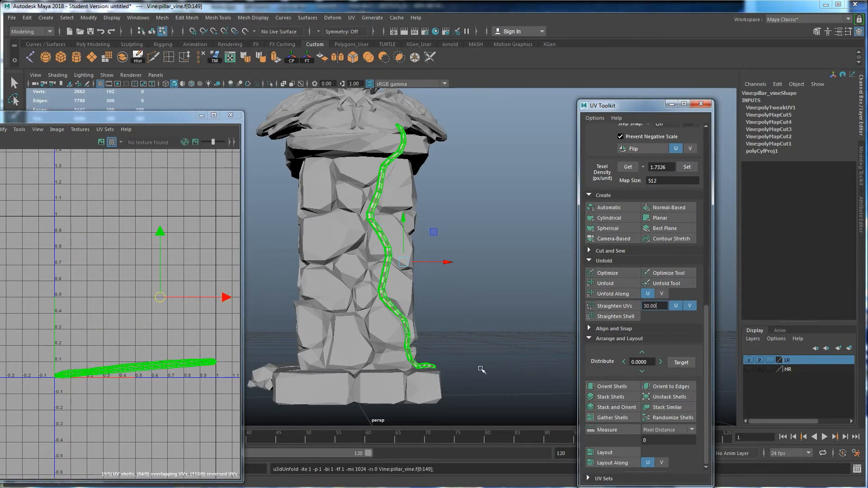
- Orient the vine's UV shell, rotate it upright by 90° clockwise and move it inside the 0–1 tile near its U = 1 edge
{"action": "left_click", "coordinate": [608, 386]}
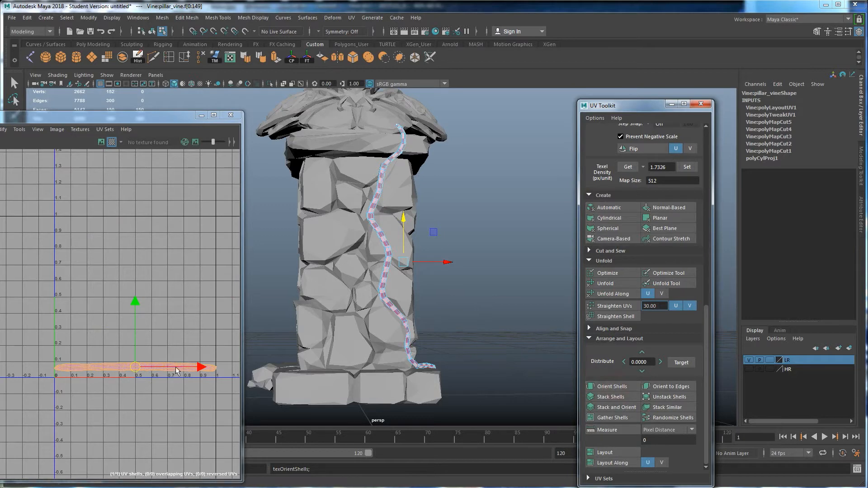
{"action": "scroll", "coordinate": [666, 205], "scroll_direction": "up", "scroll_amount": 5}
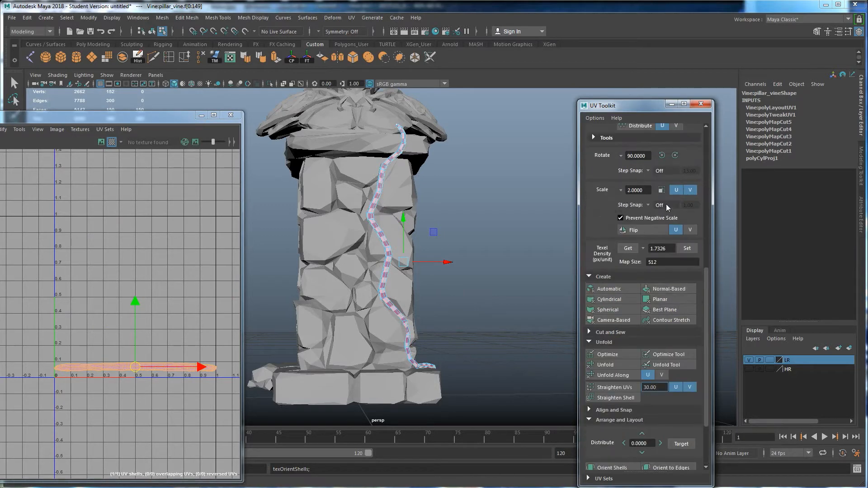
{"action": "left_click", "coordinate": [674, 155]}
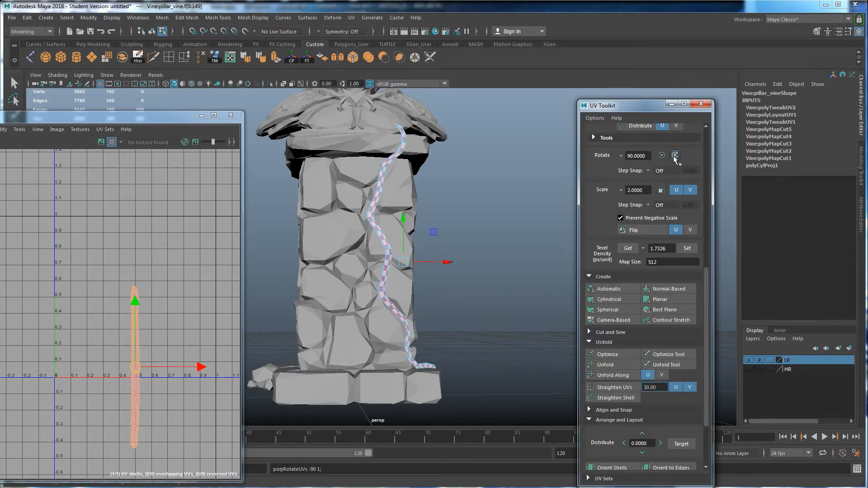
{"action": "middle_click_drag", "start_coordinate": [156, 364], "coordinate": [163, 332], "text": "alt"}
{"action": "left_click_drag", "start_coordinate": [141, 334], "coordinate": [210, 253]}
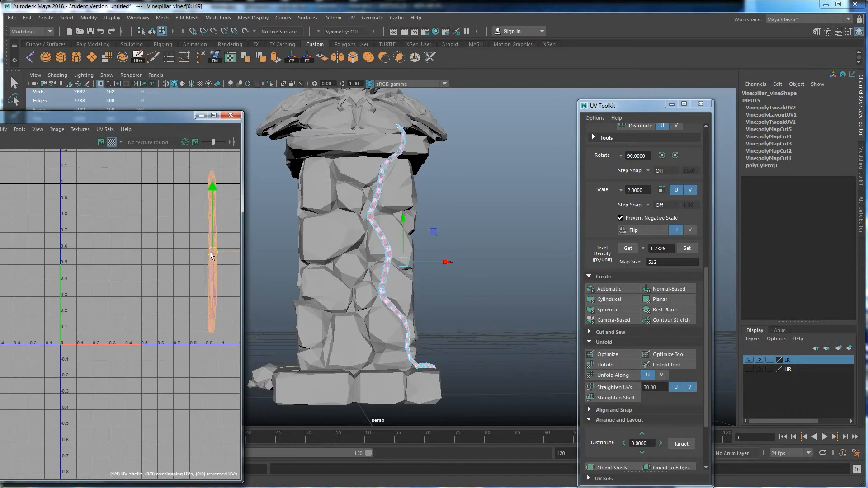
- Check the vine shell's direction using the UVs at its lower end, and rotate the whole shell 180° in two counterclockwise 90° turns
{"action": "middle_click_drag", "start_coordinate": [225, 284], "coordinate": [199, 304], "text": "alt"}
{"action": "scroll", "coordinate": [199, 304], "scroll_direction": "up", "scroll_amount": 2}
{"action": "right_click_drag", "start_coordinate": [188, 294], "coordinate": [227, 295]}
{"action": "left_click_drag", "start_coordinate": [221, 401], "coordinate": [156, 329]}
{"action": "scroll", "coordinate": [121, 249], "scroll_direction": "down", "scroll_amount": 3}
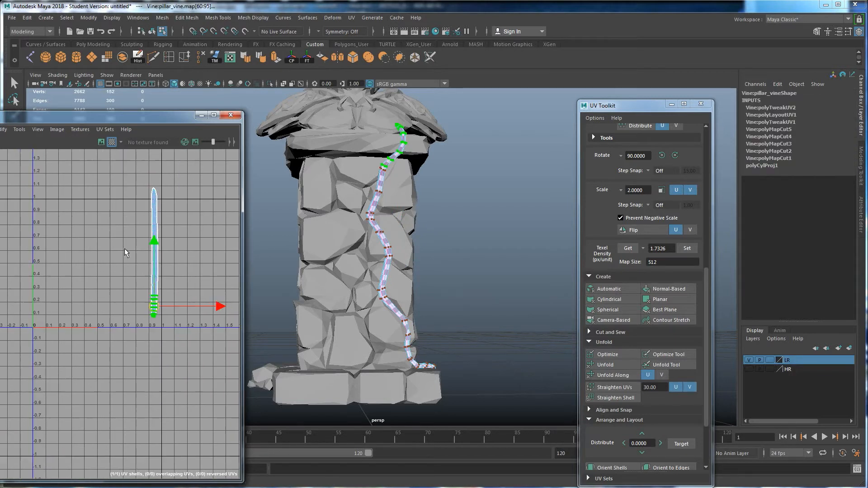
{"action": "left_click_drag", "start_coordinate": [214, 431], "coordinate": [215, 431]}
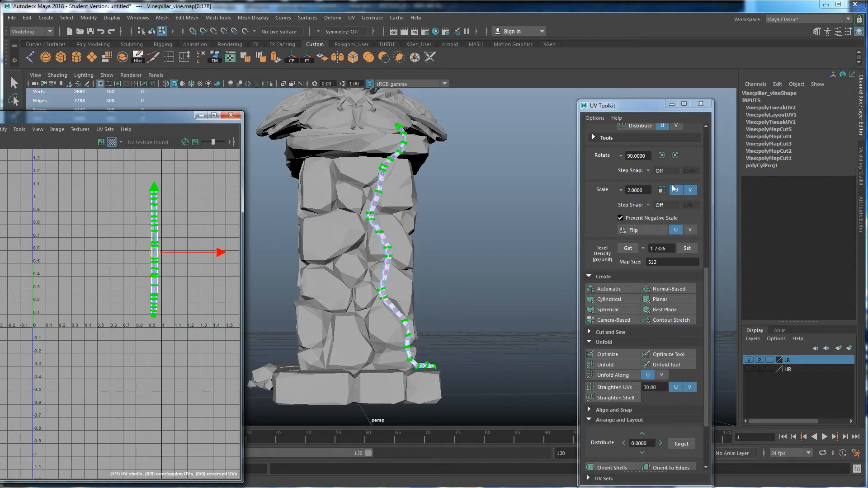
{"action": "left_click", "coordinate": [660, 155]}
{"action": "left_click", "coordinate": [661, 155]}
- Select the UVs at the rotated shell's lower end to check that they match the vine's base, and clear the selection
{"action": "left_click_drag", "start_coordinate": [219, 339], "coordinate": [130, 297]}
{"action": "left_click_drag", "start_coordinate": [435, 360], "coordinate": [451, 355], "text": "alt"}
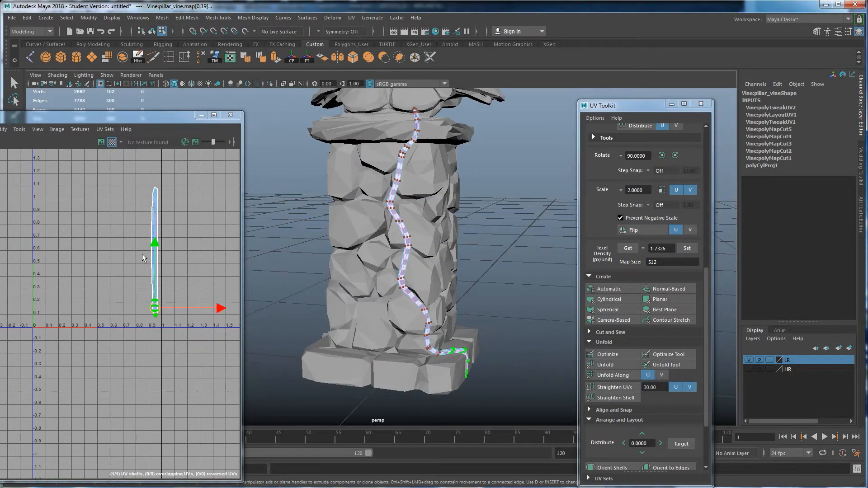
{"action": "left_click", "coordinate": [125, 246]}
- Return to object selection, select all the statue's meshes and select all their UV shells in the UV editor
{"action": "right_click_drag", "start_coordinate": [394, 173], "coordinate": [458, 158]}
{"action": "left_click", "coordinate": [504, 192]}
{"action": "left_click_drag", "start_coordinate": [411, 276], "coordinate": [490, 378], "text": "alt"}
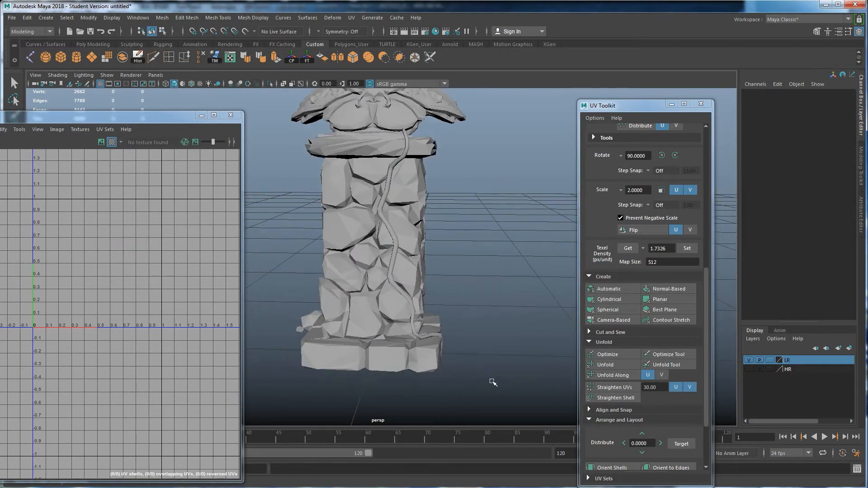
{"action": "left_click", "coordinate": [411, 158]}
{"action": "scroll", "coordinate": [387, 324], "scroll_direction": "down", "scroll_amount": 5}
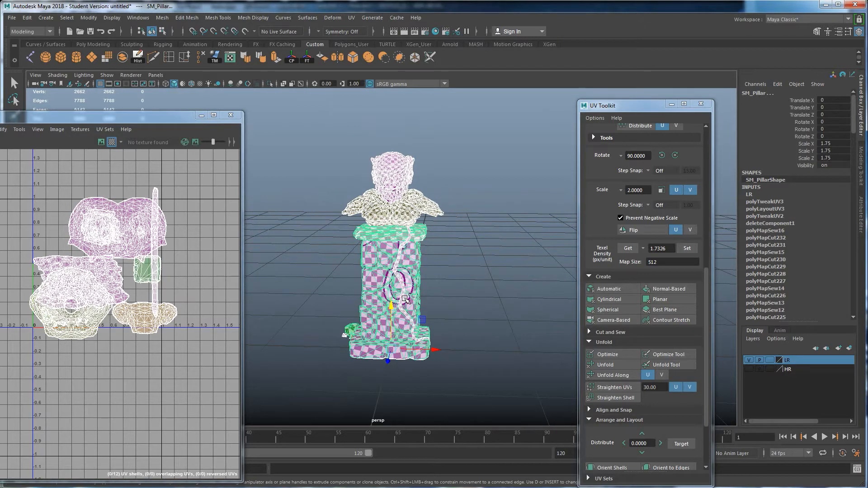
{"action": "middle_click_drag", "start_coordinate": [74, 320], "coordinate": [92, 347], "text": "alt"}
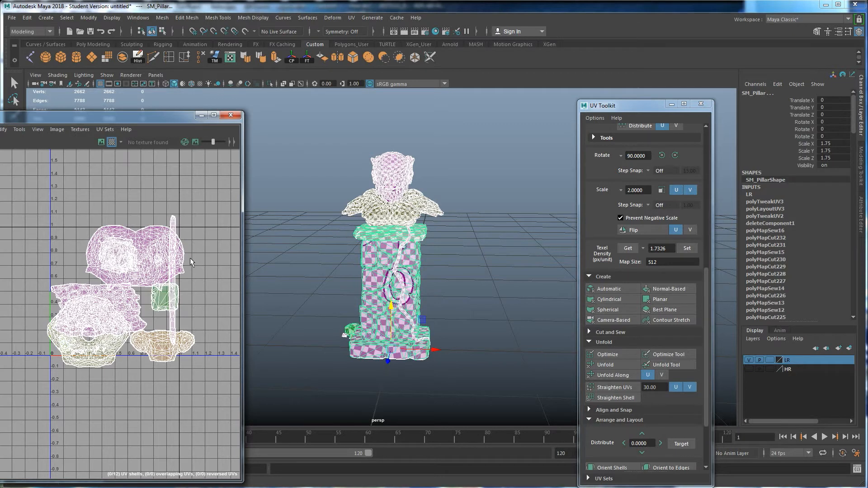
{"action": "middle_click_drag", "start_coordinate": [191, 262], "coordinate": [212, 262], "text": "alt"}
{"action": "right_click_drag", "start_coordinate": [58, 203], "coordinate": [49, 185]}
{"action": "left_click_drag", "start_coordinate": [50, 185], "coordinate": [226, 382]}
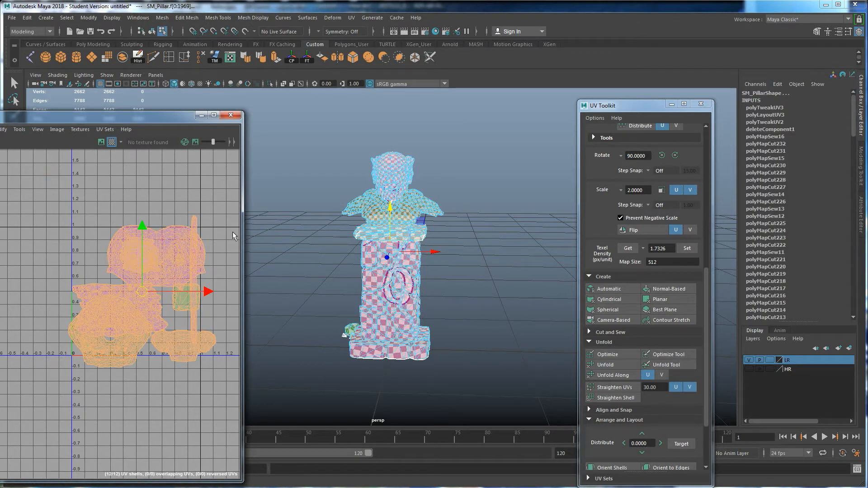
- Sample the texel density of the pillar's large UV shell and apply it to all the statue's UV shells
{"action": "left_click", "coordinate": [159, 313]}
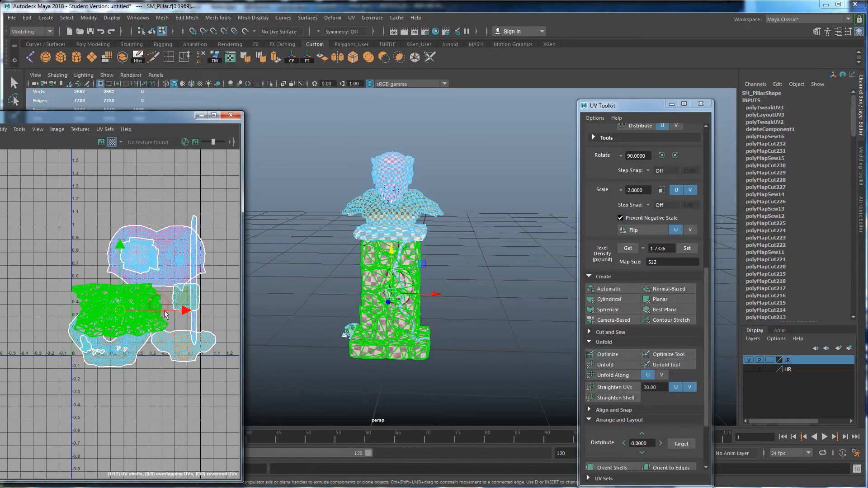
{"action": "left_click", "coordinate": [630, 249]}
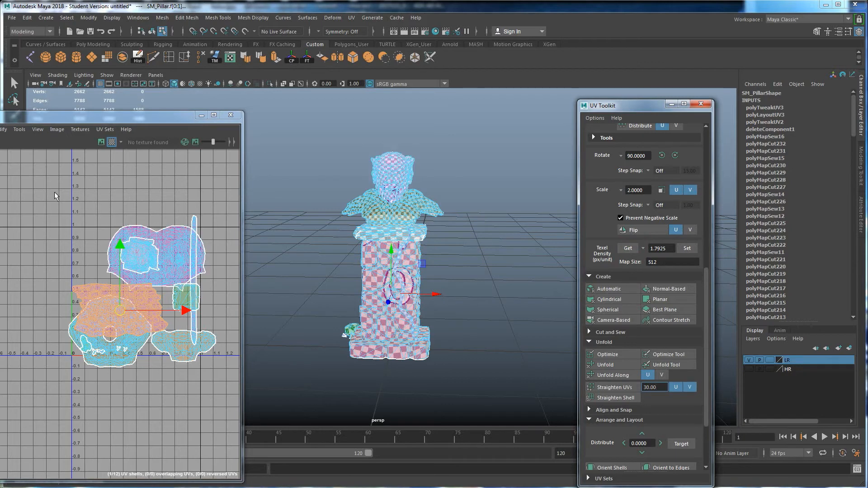
{"action": "key", "text": "ctrl+shift+a"}
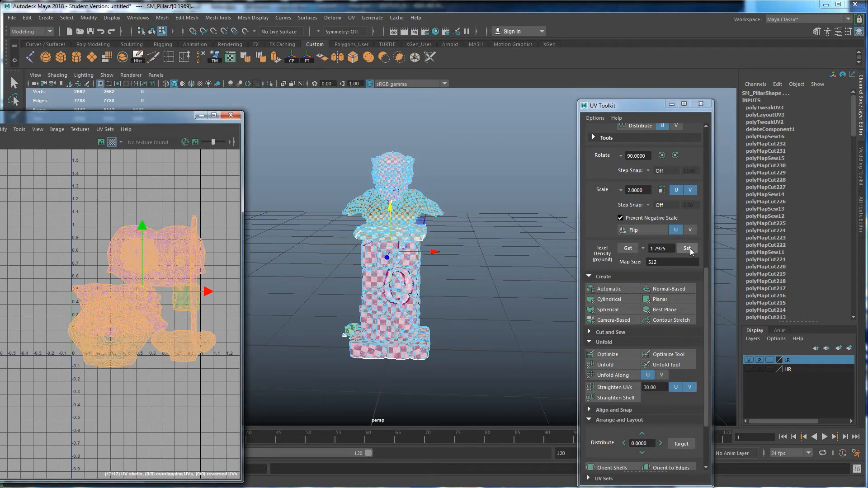
{"action": "left_click", "coordinate": [688, 248]}
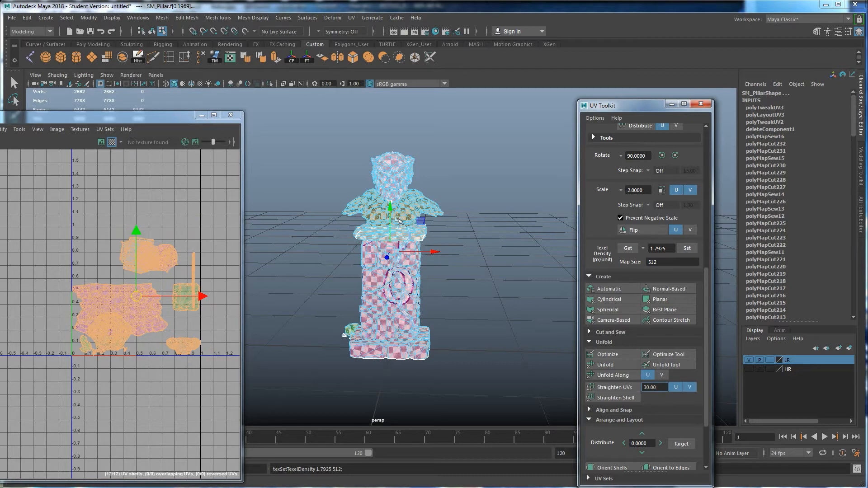
- Orient all the statue's UV shells and run Layout twice to pack them into the 0–1 tile
{"action": "scroll", "coordinate": [608, 430], "scroll_direction": "down", "scroll_amount": 4}
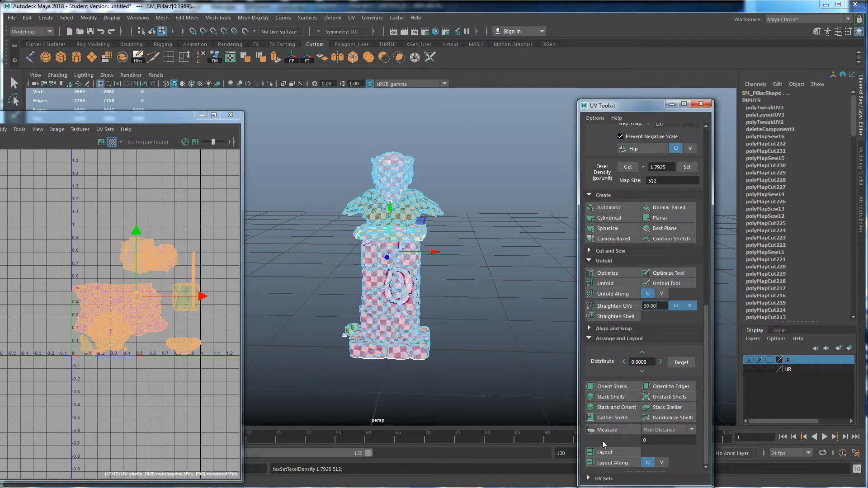
{"action": "left_click", "coordinate": [611, 387]}
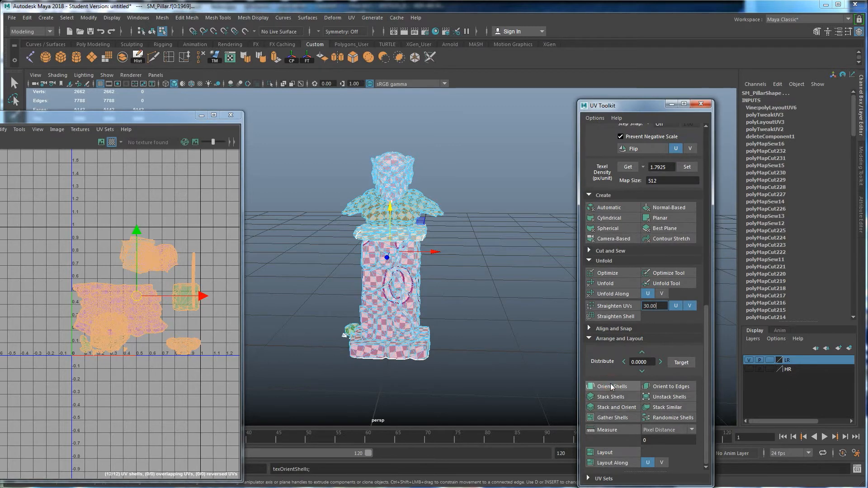
{"action": "left_click", "coordinate": [610, 453]}
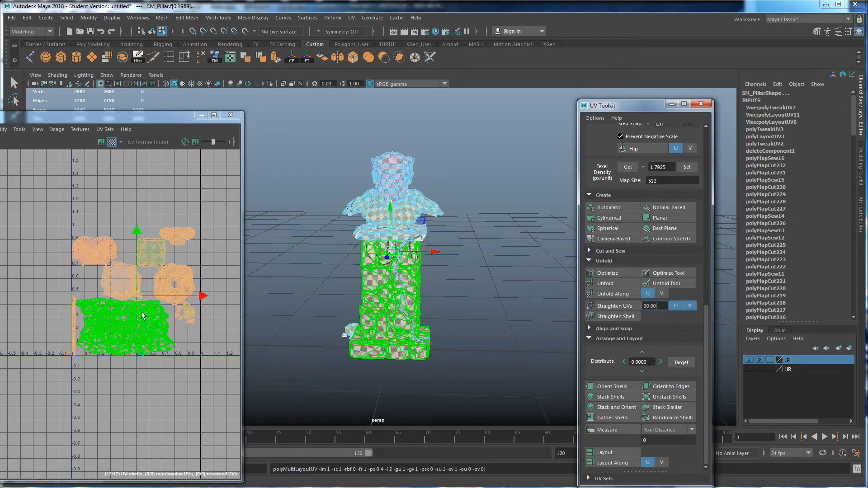
{"action": "scroll", "coordinate": [142, 311], "scroll_direction": "up", "scroll_amount": 3}
{"action": "left_click", "coordinate": [178, 262]}
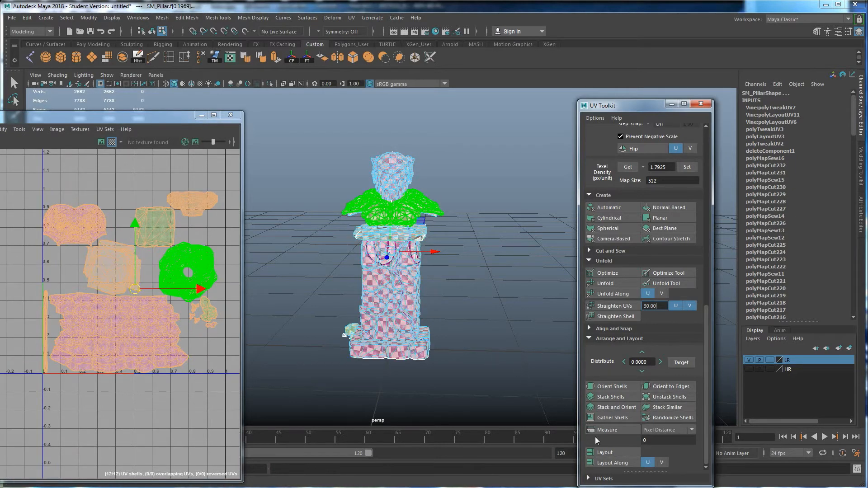
{"action": "left_click", "coordinate": [615, 452]}
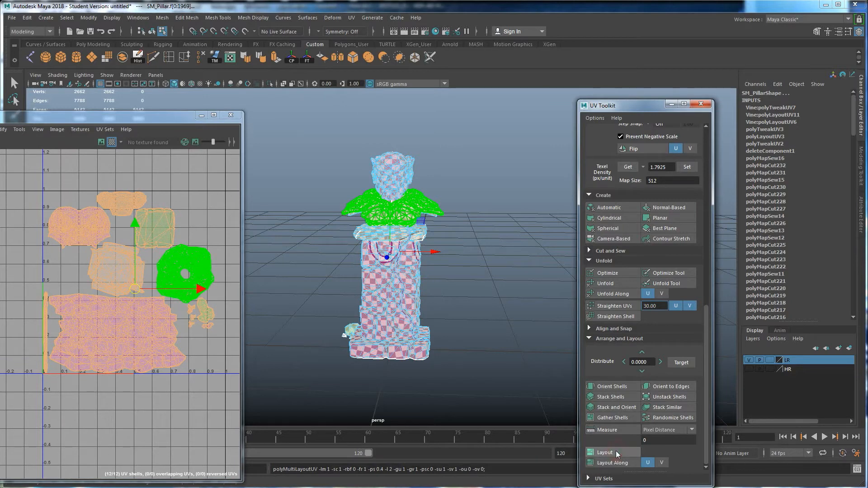
{"action": "left_click", "coordinate": [115, 255]}
{"action": "middle_click_drag", "start_coordinate": [157, 310], "coordinate": [142, 331], "text": "alt"}
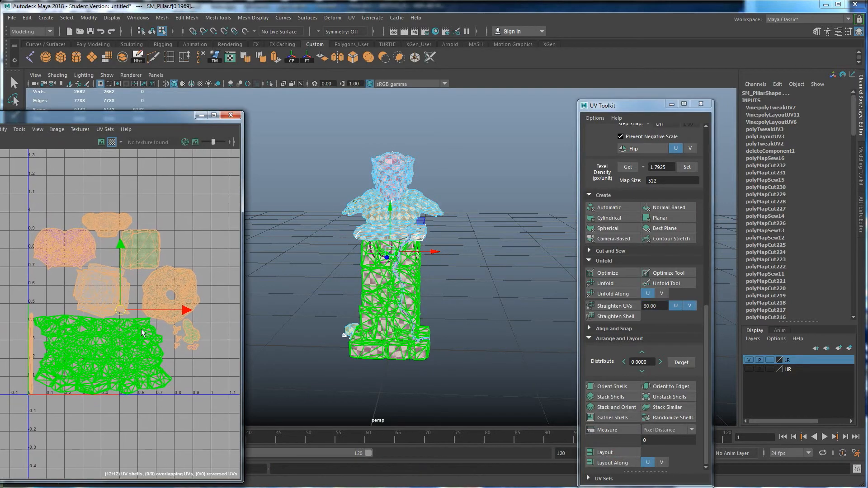
- Select the head's UV shell and scale it up uniformly to give the face more texture resolution
{"action": "scroll", "coordinate": [395, 320], "scroll_direction": "up", "scroll_amount": 6}
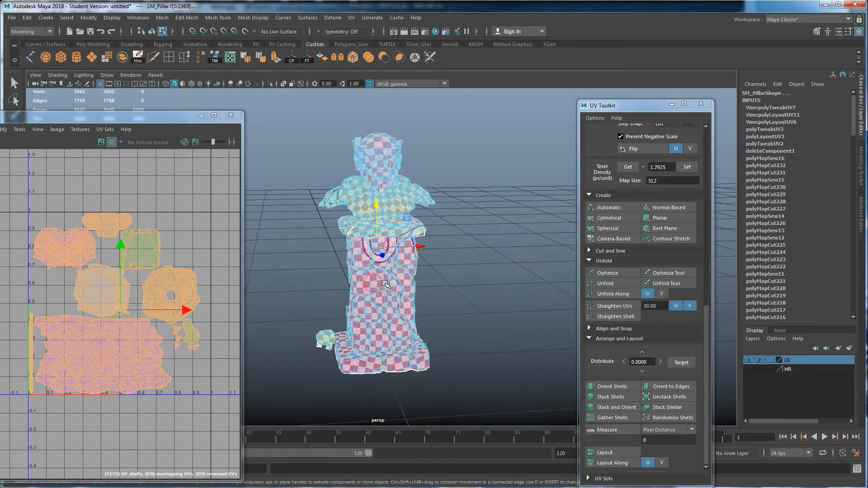
{"action": "left_click_drag", "start_coordinate": [394, 320], "coordinate": [389, 260], "text": "alt"}
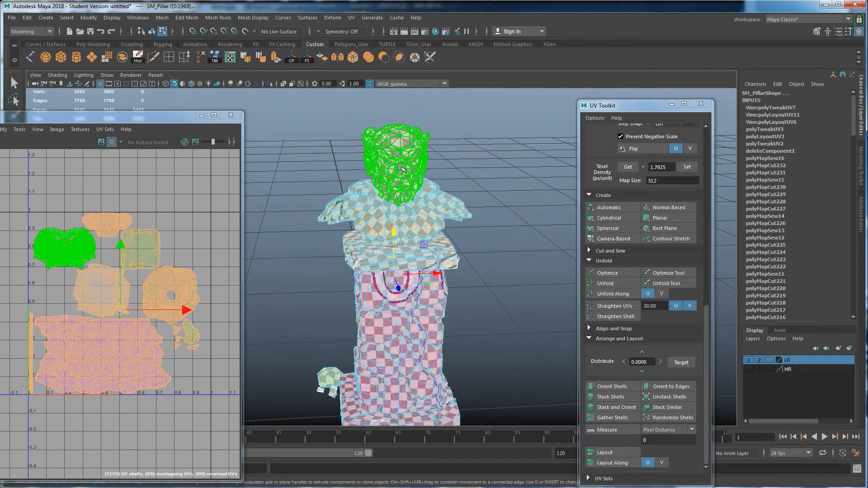
{"action": "left_click", "coordinate": [58, 255]}
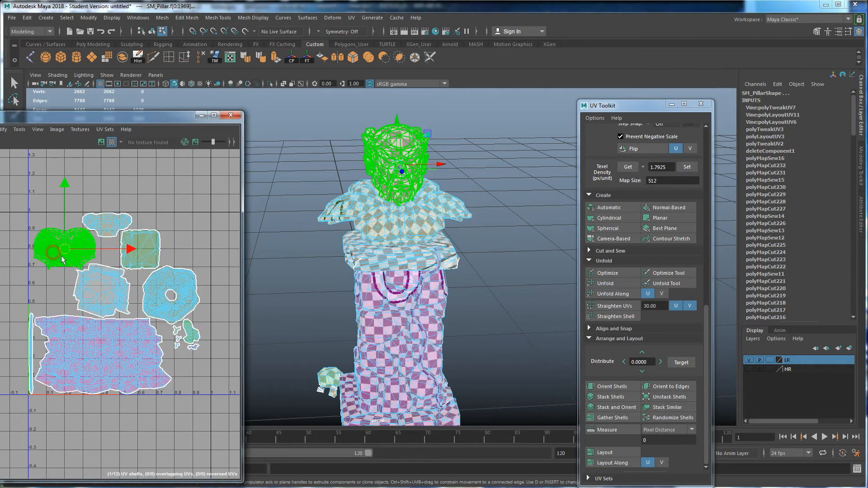
{"action": "key", "text": "r"}
{"action": "left_click_drag", "start_coordinate": [66, 249], "coordinate": [81, 251]}
{"action": "middle_click_drag", "start_coordinate": [335, 213], "coordinate": [331, 259], "text": "alt"}
{"action": "right_click_drag", "start_coordinate": [331, 258], "coordinate": [370, 253], "text": "alt"}
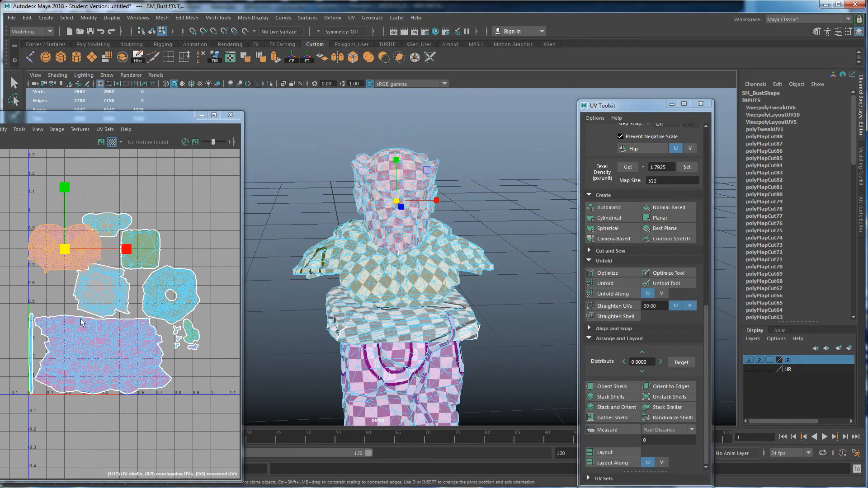
- Scale up the bust's ring-shaped shoulder shell slightly, enlarge the head shell a little more and clear the selection
{"action": "left_click", "coordinate": [169, 292]}
{"action": "left_click_drag", "start_coordinate": [170, 295], "coordinate": [177, 293]}
{"action": "left_click", "coordinate": [72, 256]}
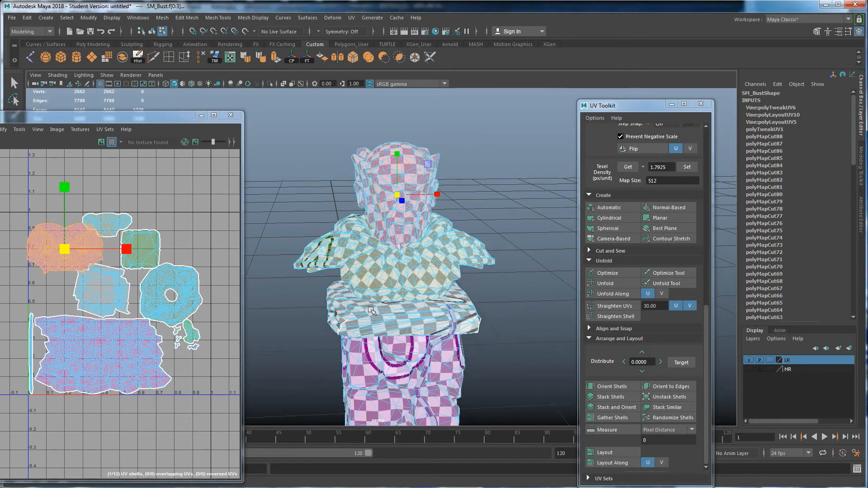
{"action": "left_click_drag", "start_coordinate": [370, 310], "coordinate": [372, 329], "text": "alt"}
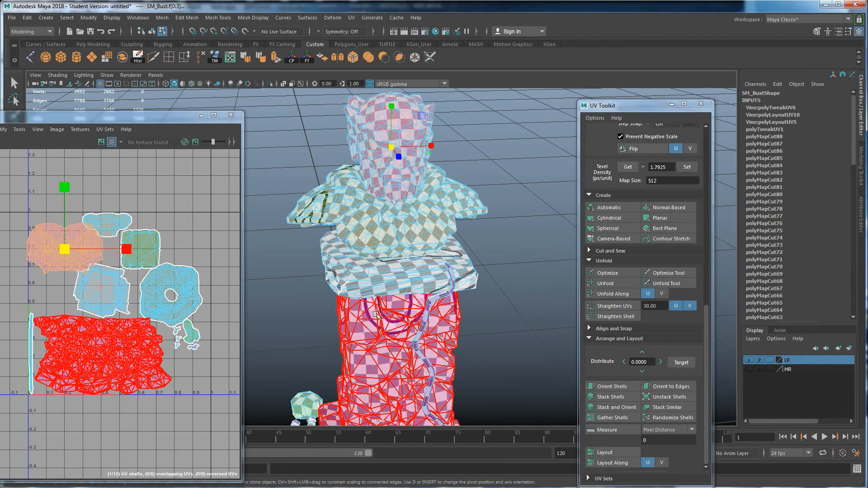
{"action": "scroll", "coordinate": [393, 213], "scroll_direction": "down", "scroll_amount": 3}
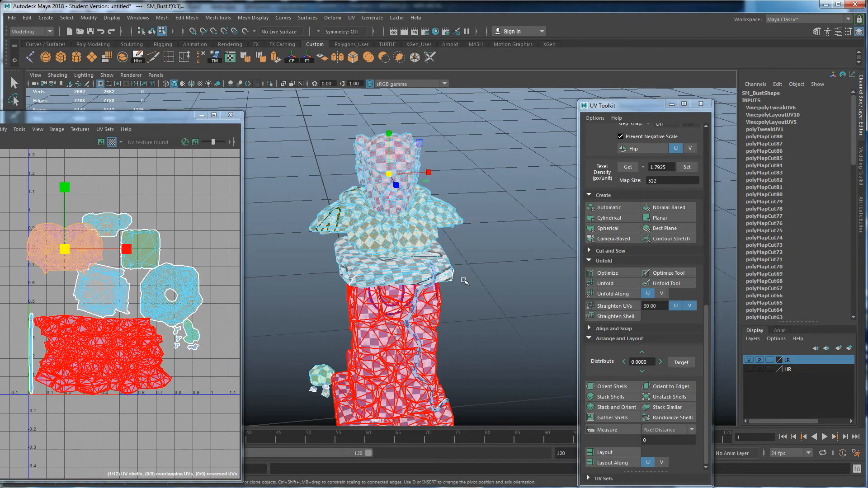
{"action": "left_click", "coordinate": [464, 281]}
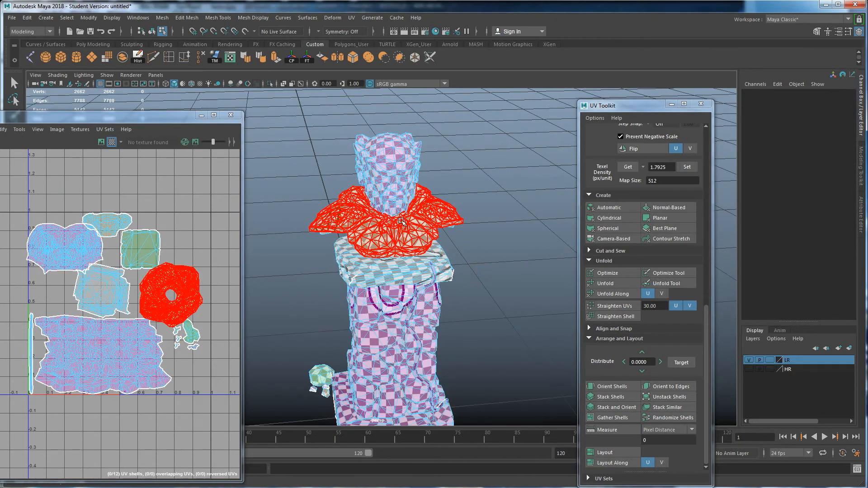
- Select the UV shell of the pillar's underside and scale it down to about half its size
{"action": "middle_click_drag", "start_coordinate": [416, 339], "coordinate": [406, 252], "text": "alt"}
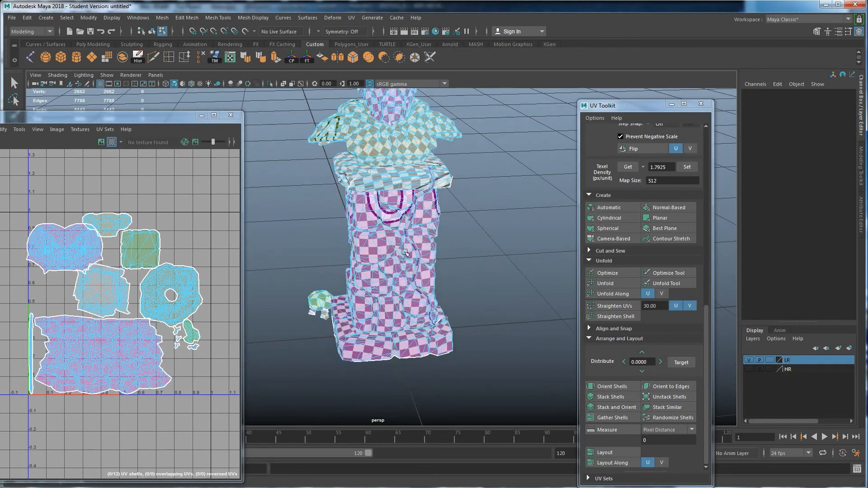
{"action": "left_click_drag", "start_coordinate": [406, 252], "coordinate": [369, 348], "text": "alt"}
{"action": "left_click", "coordinate": [364, 355]}
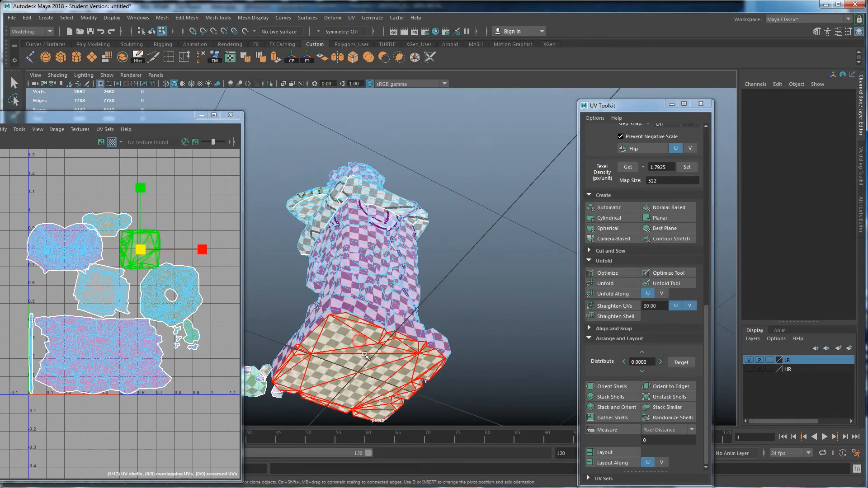
{"action": "left_click_drag", "start_coordinate": [140, 251], "coordinate": [107, 289]}
{"action": "left_click_drag", "start_coordinate": [434, 287], "coordinate": [370, 361], "text": "alt"}
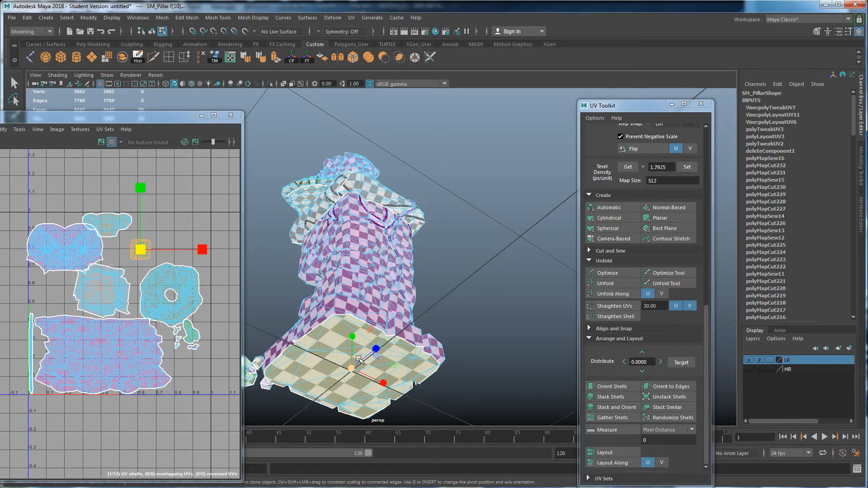
{"action": "left_click", "coordinate": [356, 340]}
{"action": "mouse_move", "coordinate": [355, 324]}
{"action": "left_mouse_down", "text": "alt"}
{"action": "mouse_move", "coordinate": [376, 357]}
{"action": "mouse_move", "coordinate": [362, 367]}
{"action": "left_mouse_up", "text": "alt"}
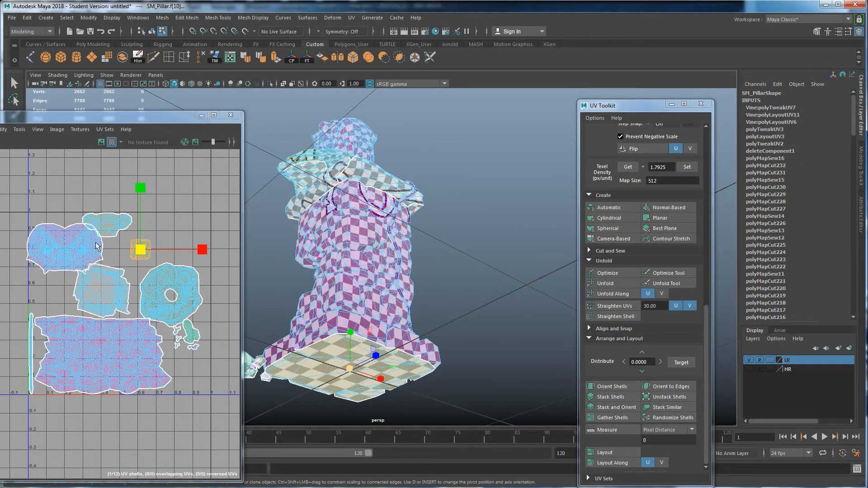
- Select the UV shell of the bust's flat back and underside area and scale it down uniformly
{"action": "left_click_drag", "start_coordinate": [319, 241], "coordinate": [340, 286], "text": "alt"}
{"action": "middle_click_drag", "start_coordinate": [327, 122], "coordinate": [366, 222], "text": "alt"}
{"action": "left_click", "coordinate": [369, 209]}
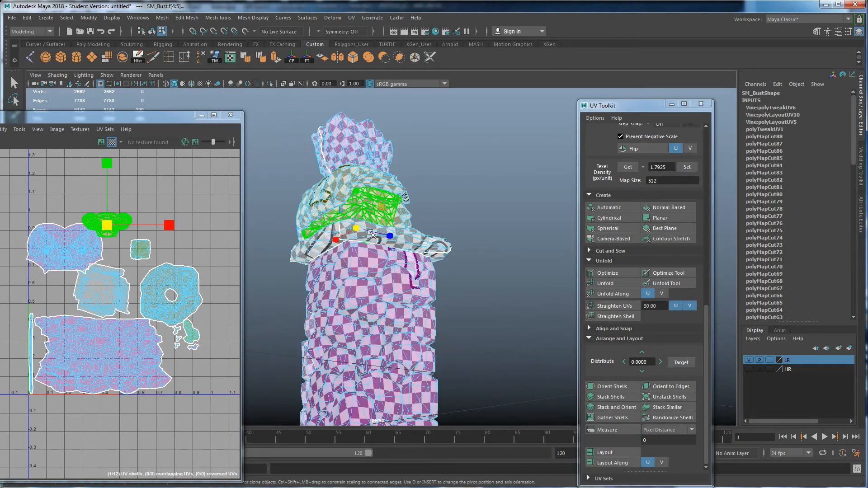
{"action": "left_click_drag", "start_coordinate": [371, 212], "coordinate": [355, 234], "text": "alt"}
{"action": "scroll", "coordinate": [356, 233], "scroll_direction": "up", "scroll_amount": 3}
{"action": "left_click_drag", "start_coordinate": [111, 231], "coordinate": [94, 240]}
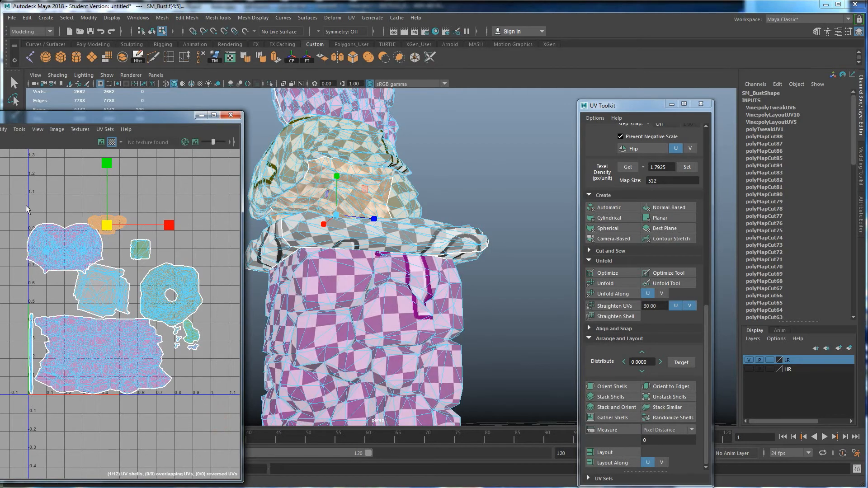
- Select all UV shells of the statue and pack them automatically with Layout
{"action": "left_click_drag", "start_coordinate": [26, 210], "coordinate": [217, 402]}
{"action": "left_click", "coordinate": [606, 452]}
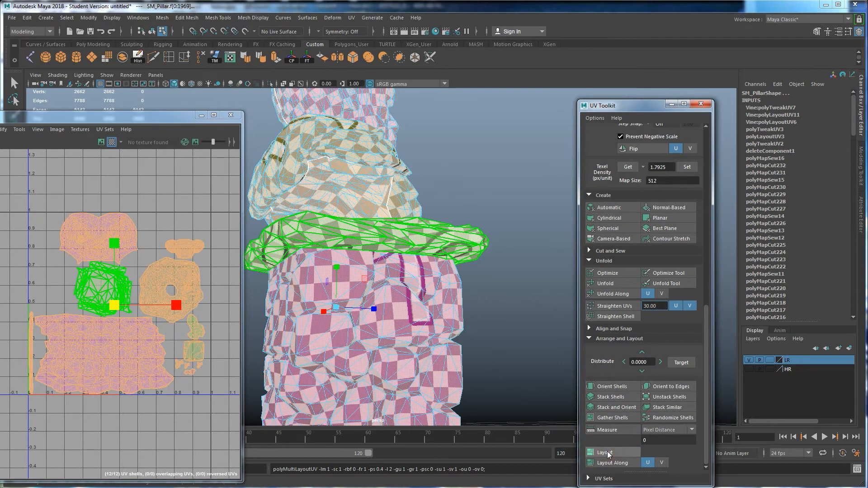
{"action": "left_click", "coordinate": [137, 297]}
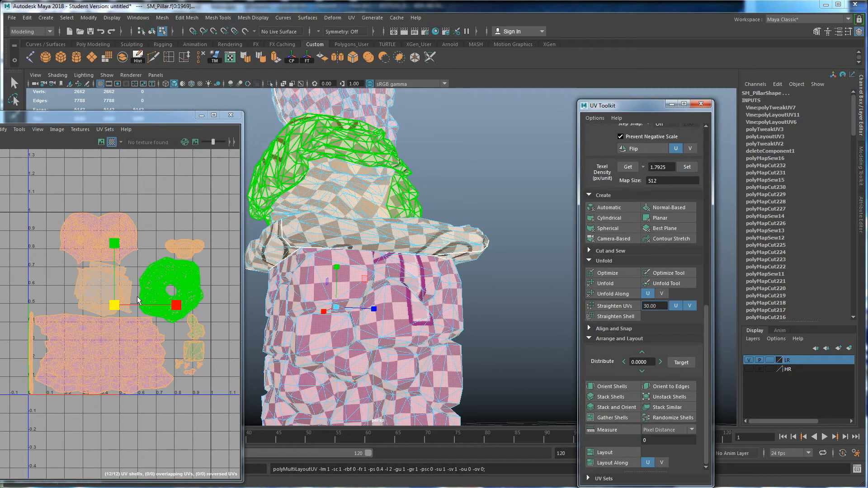
{"action": "left_click", "coordinate": [136, 311]}
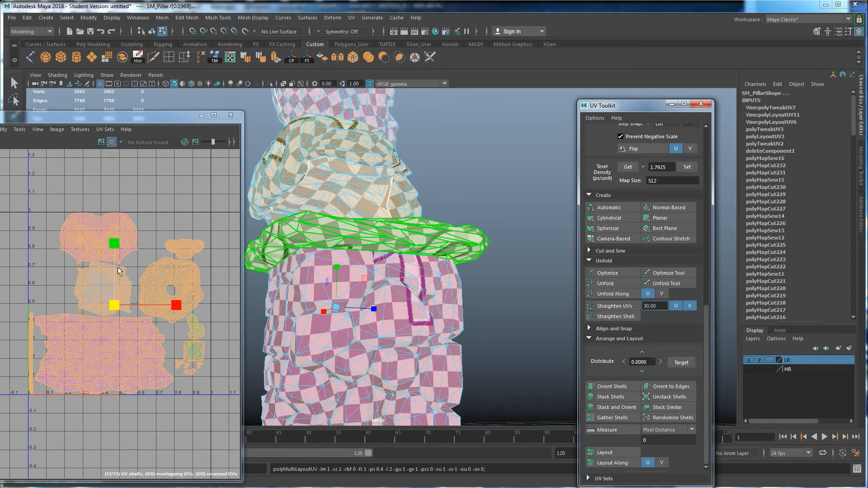
{"action": "left_click", "coordinate": [159, 281]}
{"action": "middle_click_drag", "start_coordinate": [182, 261], "coordinate": [161, 273], "text": "alt"}
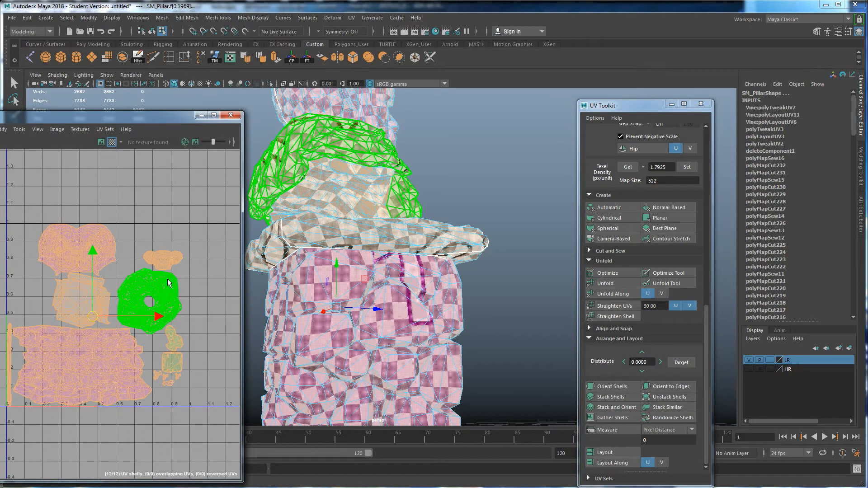
- Shift the ring-shaped shoulder shell and the pillar's slab shell slightly right, and move the head shell left to the tile's edge
{"action": "left_click", "coordinate": [155, 298]}
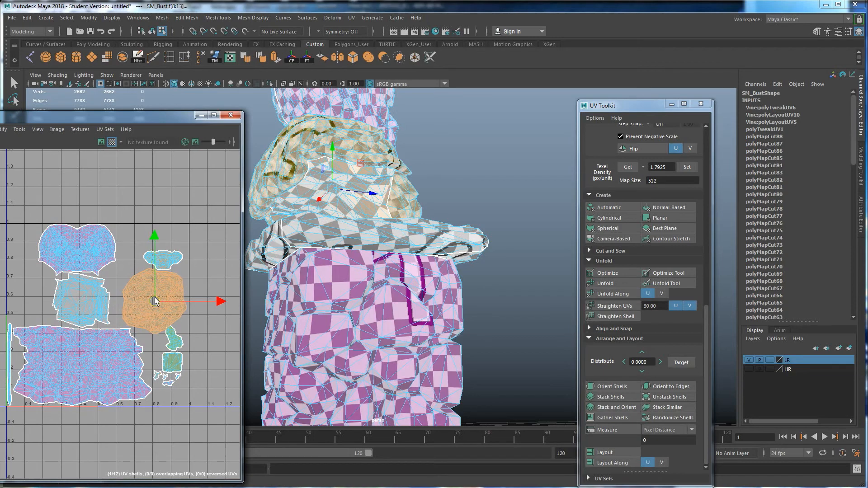
{"action": "middle_click_drag", "start_coordinate": [155, 301], "coordinate": [180, 301], "text": "alt"}
{"action": "left_click", "coordinate": [104, 254]}
{"action": "left_click_drag", "start_coordinate": [104, 253], "coordinate": [75, 253]}
{"action": "left_click", "coordinate": [117, 306]}
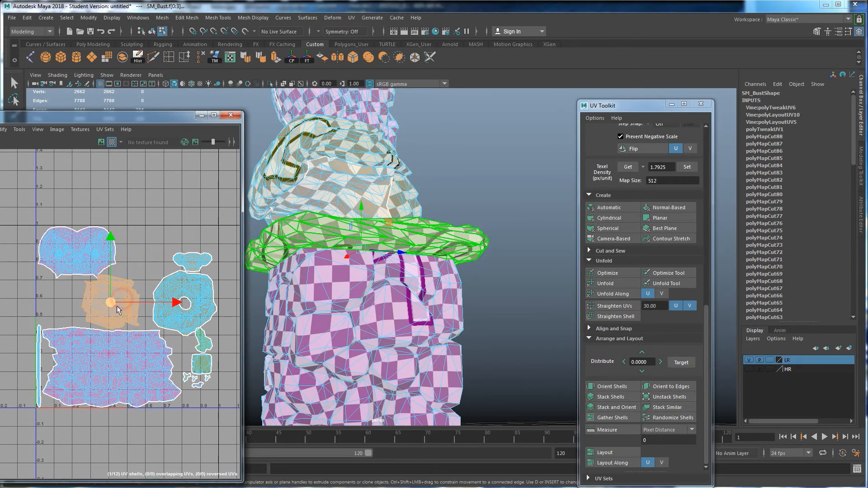
{"action": "mouse_move", "coordinate": [110, 302]}
{"action": "left_mouse_down"}
{"action": "mouse_move", "coordinate": [150, 251]}
{"action": "mouse_move", "coordinate": [122, 302]}
{"action": "left_mouse_up"}
- Scale up the head's UV shell slightly and fit it into the upper-left corner of the UV tile
{"action": "left_click", "coordinate": [77, 251]}
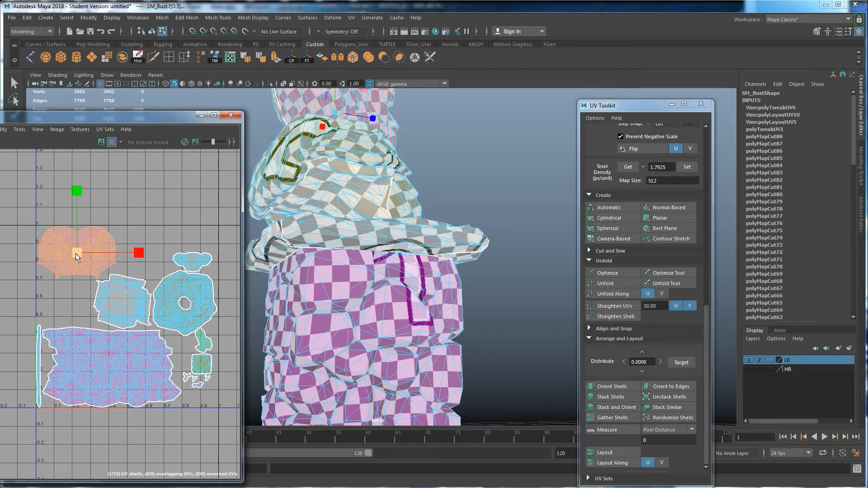
{"action": "left_click_drag", "start_coordinate": [76, 255], "coordinate": [83, 259]}
{"action": "key", "text": "w"}
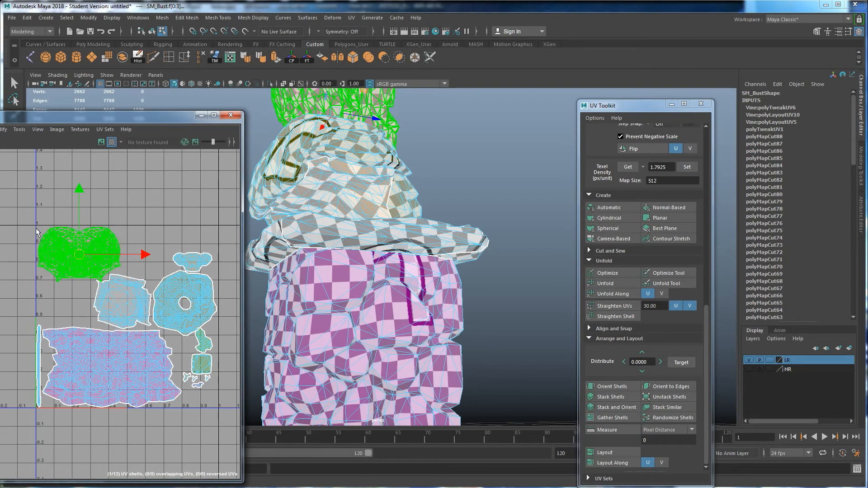
- Rotate the pillar slab's UV shell until it sits square and adjust its position above the pillar shell
{"action": "left_click", "coordinate": [129, 304]}
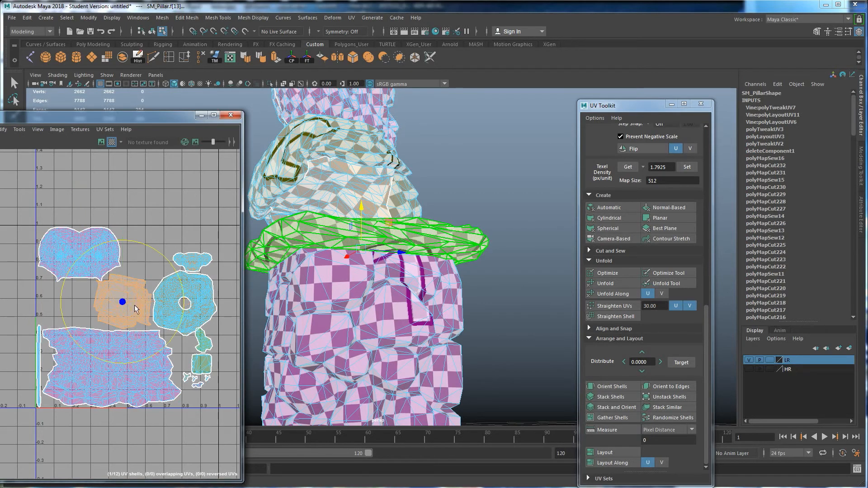
{"action": "key", "text": "e"}
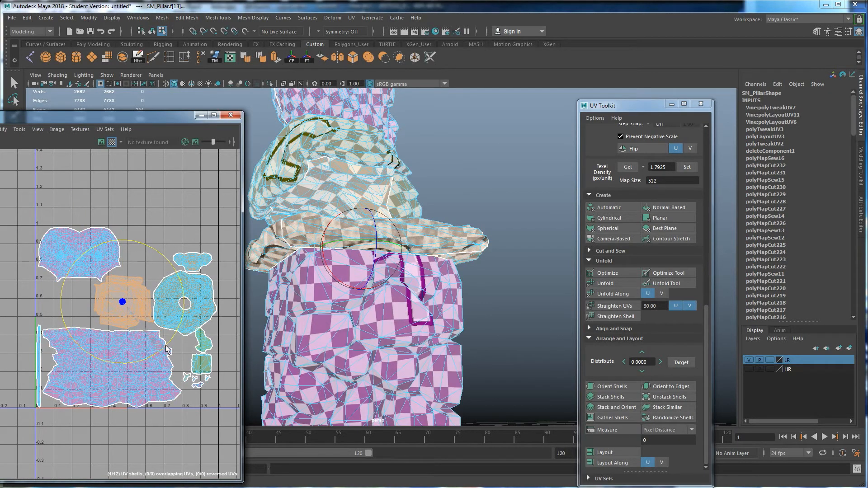
{"action": "key", "text": "w"}
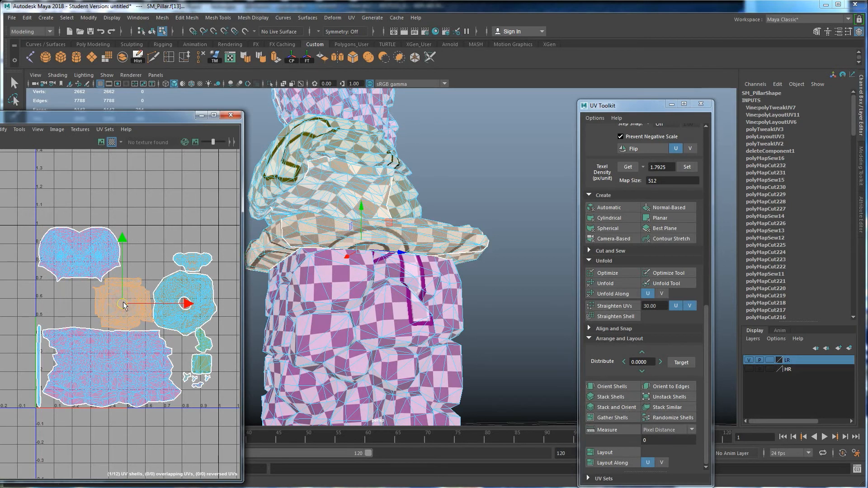
- Move the ring-shaped shoulder shell to the tile's upper-right corner and place the bust's back and underside shell beneath it
{"action": "left_click", "coordinate": [192, 260]}
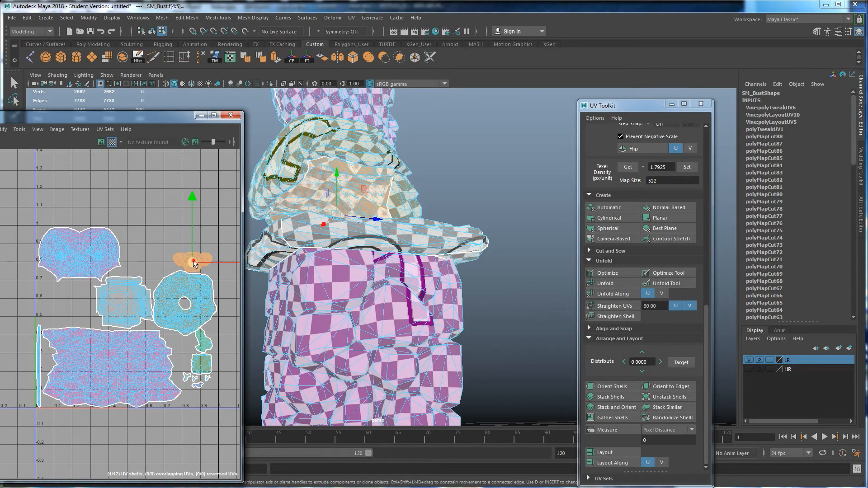
{"action": "left_click_drag", "start_coordinate": [193, 260], "coordinate": [228, 243]}
{"action": "left_click", "coordinate": [194, 291]}
{"action": "left_click_drag", "start_coordinate": [189, 297], "coordinate": [183, 263]}
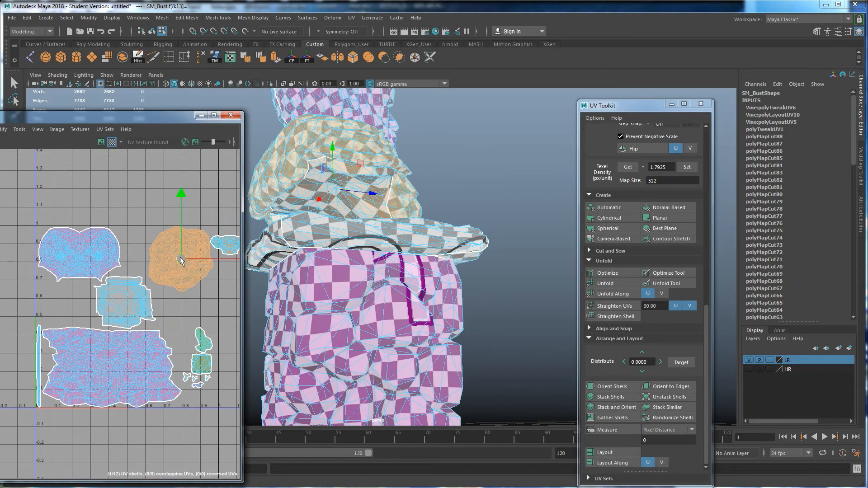
{"action": "left_click", "coordinate": [224, 244]}
{"action": "left_click_drag", "start_coordinate": [223, 244], "coordinate": [183, 314]}
{"action": "middle_click_drag", "start_coordinate": [183, 314], "coordinate": [190, 303], "text": "alt"}
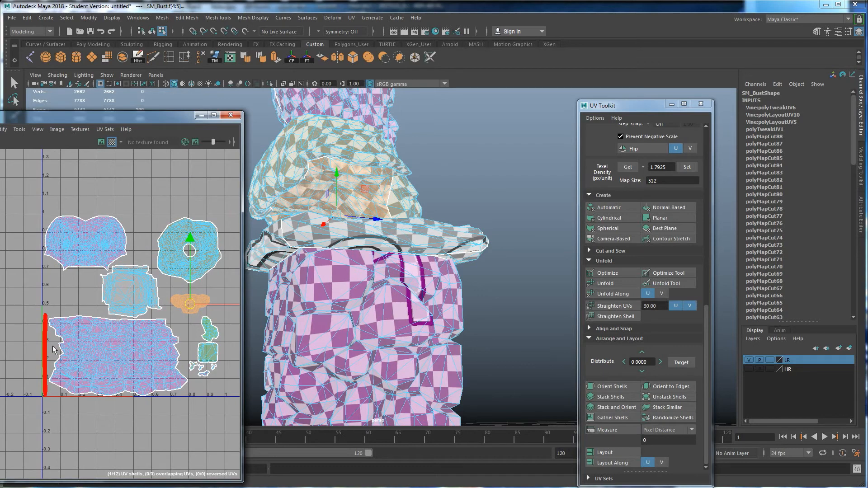
- Move the bust's back and underside shell into the gap below the head shell, beside the pillar's slab shell
{"action": "left_click", "coordinate": [140, 303]}
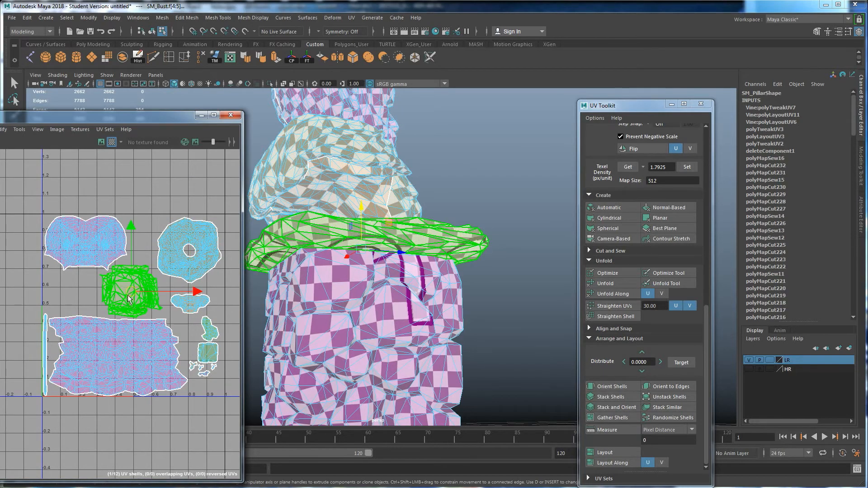
{"action": "left_click", "coordinate": [85, 294]}
{"action": "middle_click_drag", "start_coordinate": [74, 287], "coordinate": [89, 306], "text": "alt"}
{"action": "scroll", "coordinate": [89, 307], "scroll_direction": "down", "scroll_amount": 1}
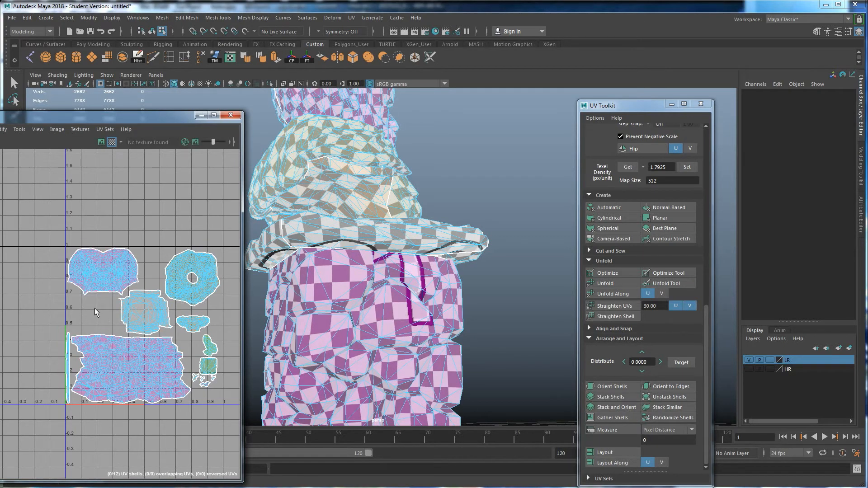
{"action": "middle_click_drag", "start_coordinate": [136, 362], "coordinate": [115, 362], "text": "alt"}
{"action": "left_click", "coordinate": [174, 325]}
{"action": "left_click_drag", "start_coordinate": [174, 326], "coordinate": [72, 315]}
{"action": "key", "text": "w"}
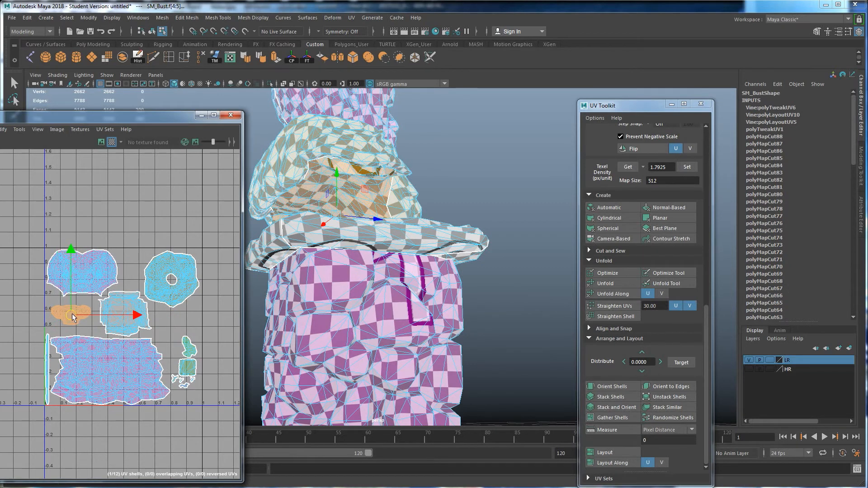
- Scale up the bust's back shell slightly, then enlarge the pillar's underside shell and move it below the ring-shaped shell
{"action": "key", "text": "r"}
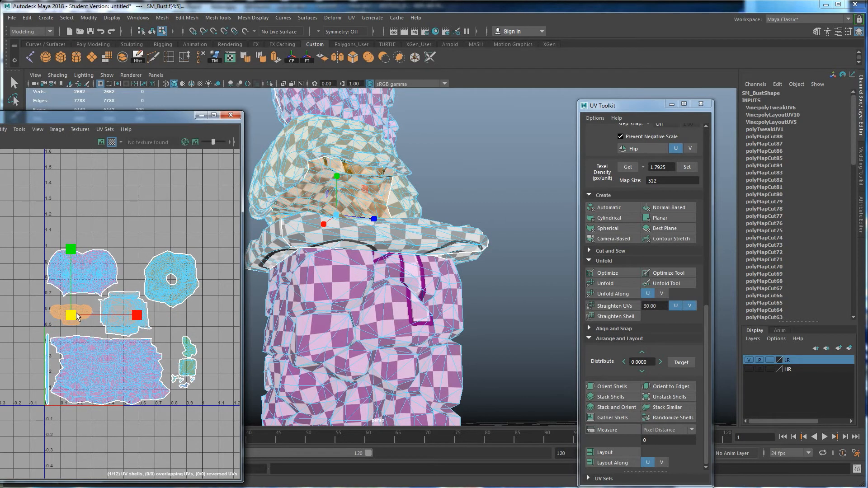
{"action": "left_click", "coordinate": [188, 367]}
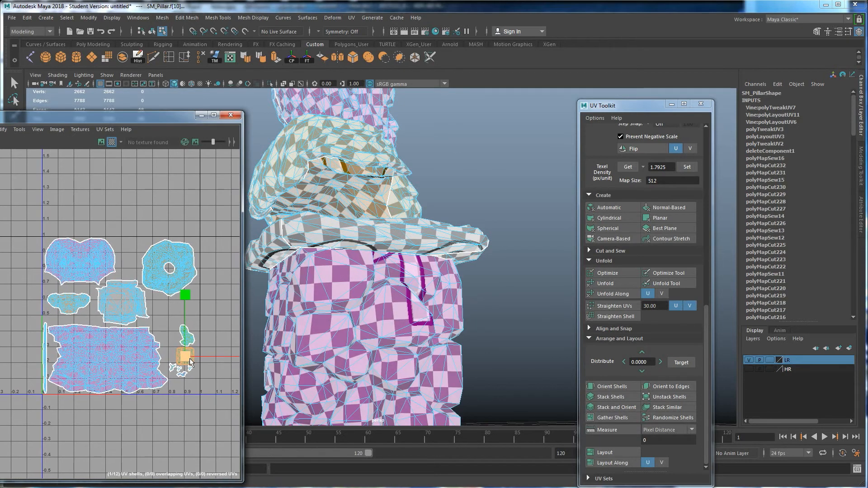
{"action": "mouse_move", "coordinate": [188, 360]}
{"action": "left_mouse_down"}
{"action": "mouse_move", "coordinate": [199, 359]}
{"action": "mouse_move", "coordinate": [178, 315]}
{"action": "mouse_move", "coordinate": [188, 361]}
{"action": "left_mouse_up"}
{"action": "key", "text": "w"}
- Enlarge the loose rock's shell and place it below the underside shell, then scale up the four small debris shells together
{"action": "left_click", "coordinate": [187, 343]}
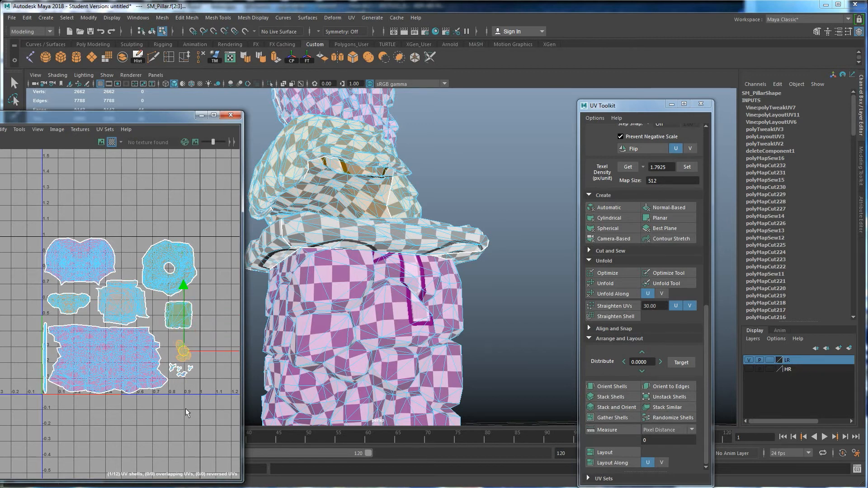
{"action": "middle_click_drag", "start_coordinate": [192, 394], "coordinate": [194, 378], "text": "alt"}
{"action": "left_click_drag", "start_coordinate": [208, 369], "coordinate": [169, 347]}
{"action": "key", "text": "r"}
{"action": "key", "text": "w"}
{"action": "left_click", "coordinate": [207, 320]}
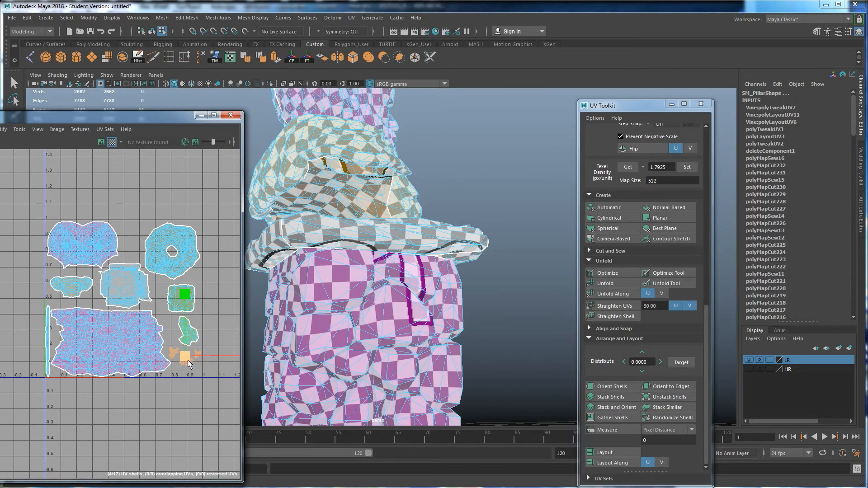
- Arrange the four small debris shells closely beneath the rock shell inside the UV tile and clear the selection
{"action": "scroll", "coordinate": [207, 377], "scroll_direction": "up", "scroll_amount": 5}
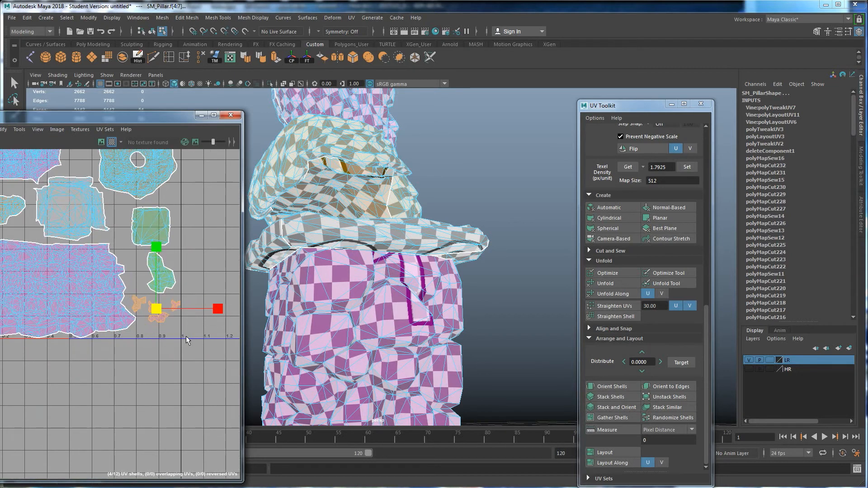
{"action": "left_click", "coordinate": [185, 304]}
{"action": "left_click", "coordinate": [179, 308]}
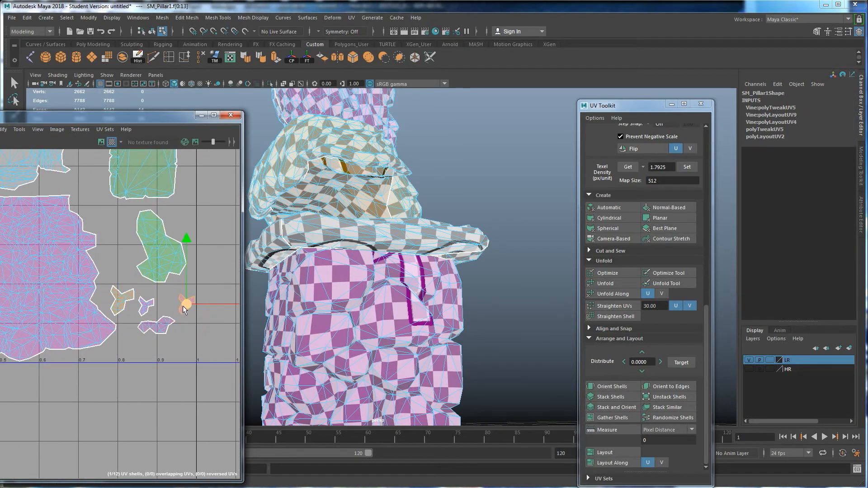
{"action": "left_click", "coordinate": [146, 314]}
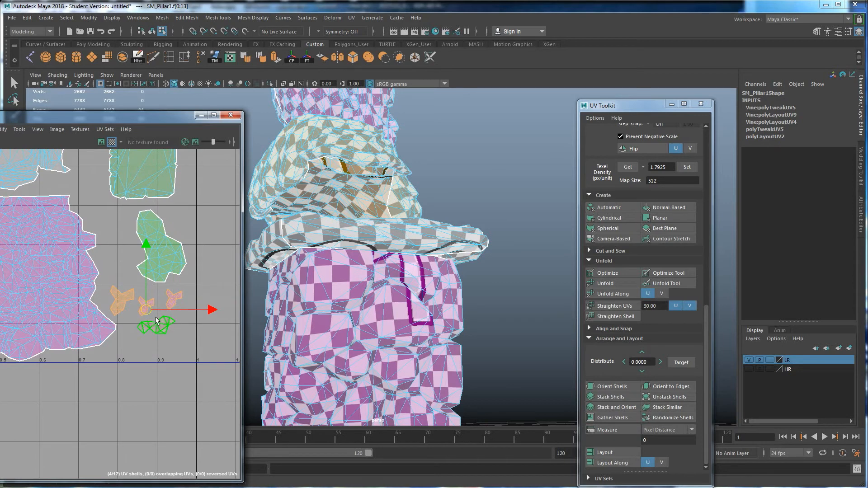
{"action": "key", "text": "w"}
{"action": "left_click_drag", "start_coordinate": [157, 308], "coordinate": [163, 307]}
{"action": "left_click", "coordinate": [202, 276]}
- Select the UVs at the lower end of the narrow vertical strip shell to locate them on the model, then clear the selection
{"action": "scroll", "coordinate": [201, 275], "scroll_direction": "down", "scroll_amount": 4}
{"action": "middle_click_drag", "start_coordinate": [147, 290], "coordinate": [161, 319], "text": "alt"}
{"action": "right_click_drag", "start_coordinate": [161, 319], "coordinate": [139, 314], "text": "alt"}
{"action": "middle_click_drag", "start_coordinate": [151, 314], "coordinate": [156, 320], "text": "alt"}
{"action": "middle_click_drag", "start_coordinate": [81, 313], "coordinate": [106, 336], "text": "alt"}
{"action": "left_click", "coordinate": [44, 338]}
{"action": "right_click_drag", "start_coordinate": [44, 338], "coordinate": [104, 330]}
{"action": "left_click_drag", "start_coordinate": [34, 361], "coordinate": [48, 381]}
{"action": "scroll", "coordinate": [484, 315], "scroll_direction": "down", "scroll_amount": 3}
{"action": "left_click_drag", "start_coordinate": [484, 315], "coordinate": [363, 320], "text": "alt"}
{"action": "middle_click_drag", "start_coordinate": [363, 320], "coordinate": [355, 212], "text": "alt"}
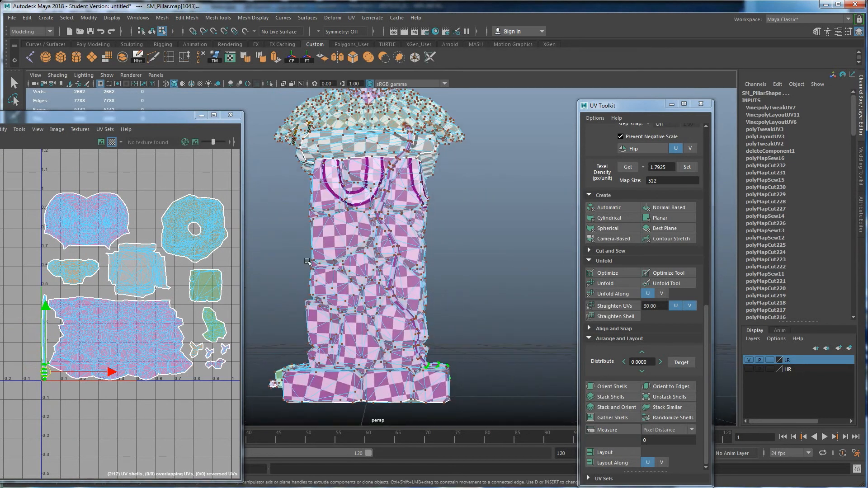
{"action": "left_click_drag", "start_coordinate": [356, 212], "coordinate": [339, 216], "text": "alt"}
{"action": "left_click", "coordinate": [22, 290]}
{"action": "right_click_drag", "start_coordinate": [92, 267], "coordinate": [65, 254]}
- Close the UV Toolkit and the UV Editor
{"action": "scroll", "coordinate": [75, 284], "scroll_direction": "down", "scroll_amount": 3}
{"action": "left_click_drag", "start_coordinate": [433, 250], "coordinate": [433, 281], "text": "alt"}
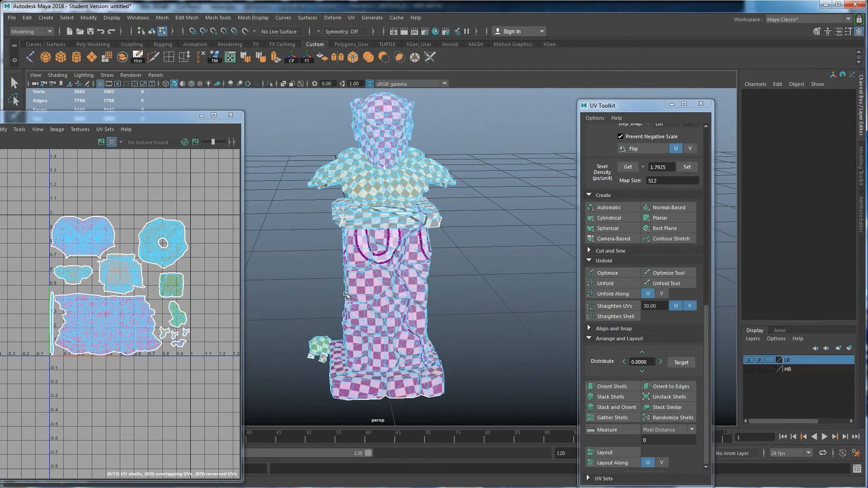
{"action": "left_click", "coordinate": [701, 104]}
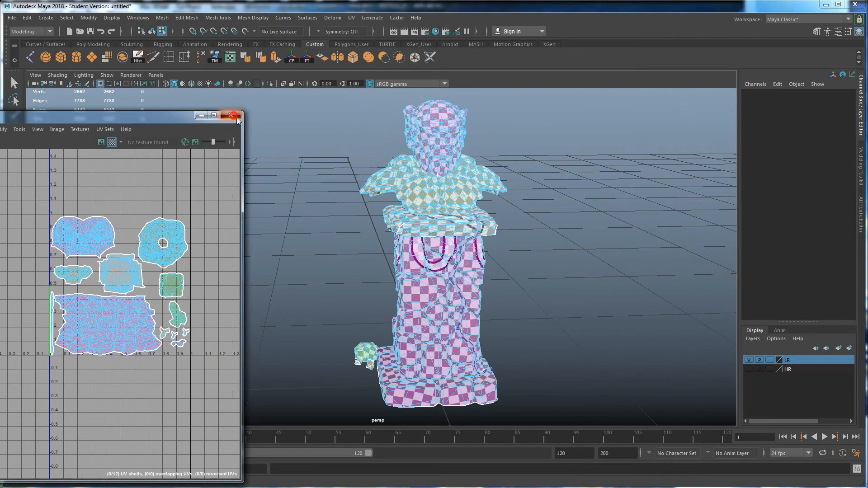
{"action": "left_click", "coordinate": [234, 117]}
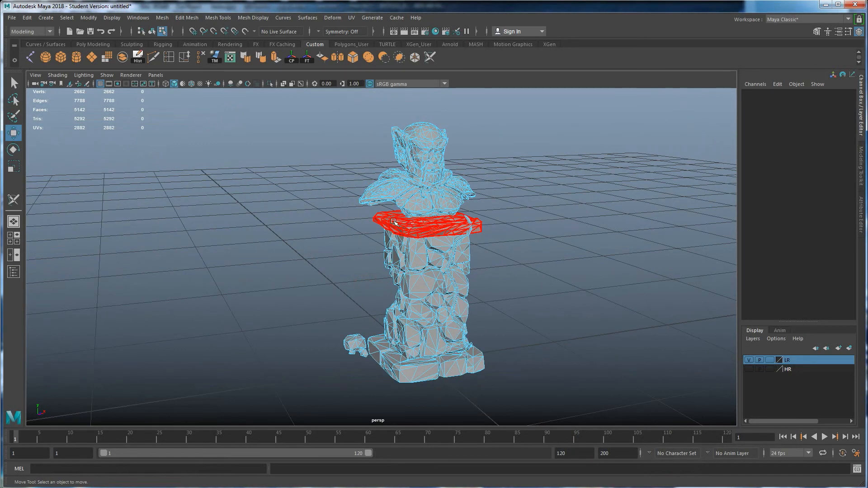
- Return the statue to object selection mode and clear the selection
{"action": "scroll", "coordinate": [394, 226], "scroll_direction": "up", "scroll_amount": 4}
{"action": "scroll", "coordinate": [394, 226], "scroll_direction": "down", "scroll_amount": 3}
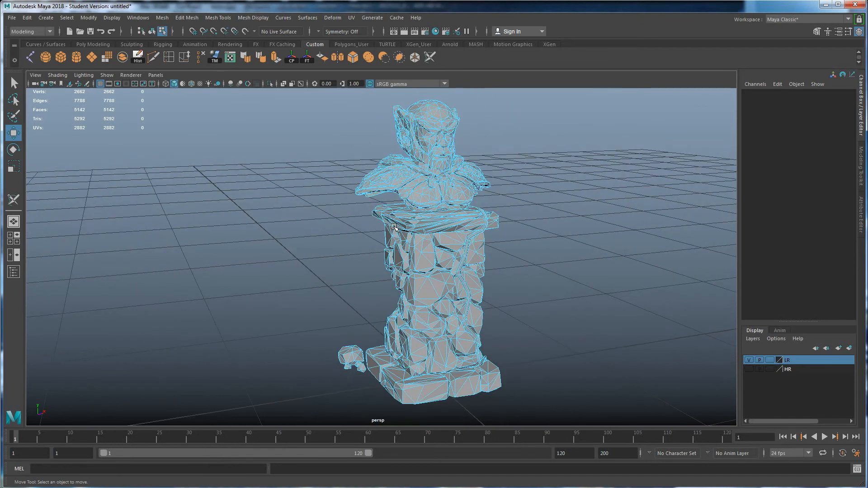
{"action": "right_click_drag", "start_coordinate": [441, 180], "coordinate": [490, 168]}
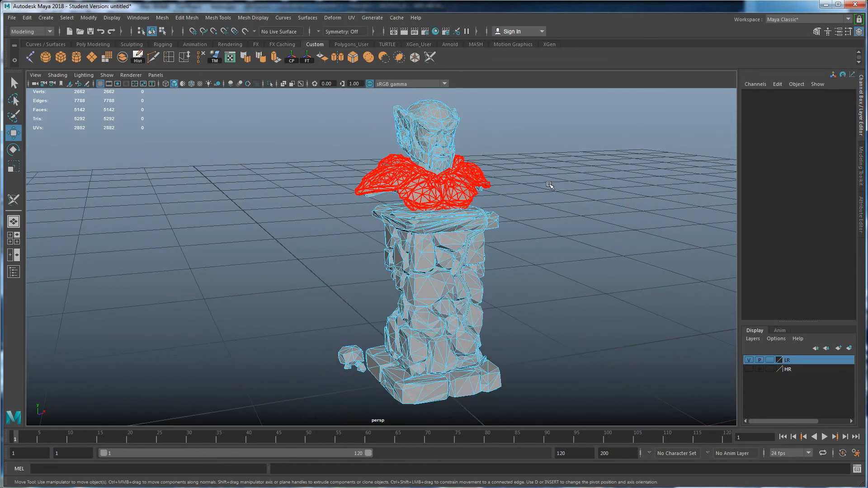
{"action": "left_click", "coordinate": [561, 184]}
- Select all of the statue's meshes, look through their construction history and deselect them
{"action": "scroll", "coordinate": [510, 213], "scroll_direction": "down", "scroll_amount": 2}
{"action": "left_click_drag", "start_coordinate": [548, 417], "coordinate": [273, 167]}
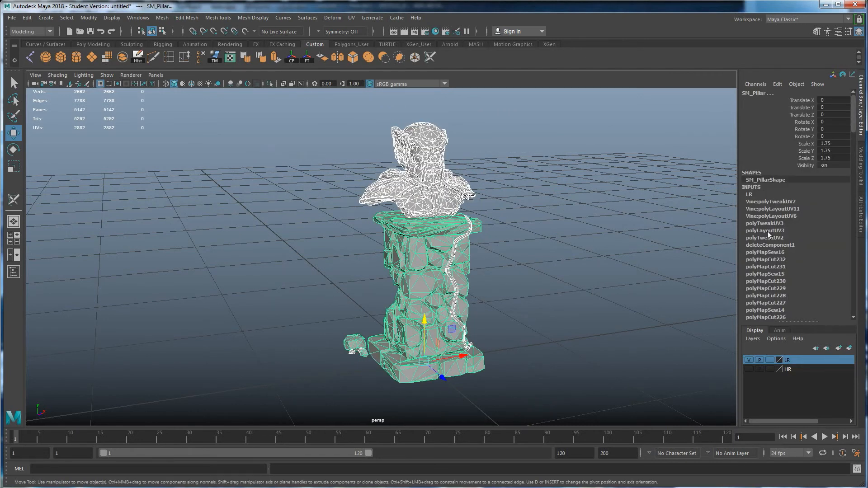
{"action": "scroll", "coordinate": [766, 232], "scroll_direction": "down", "scroll_amount": 10}
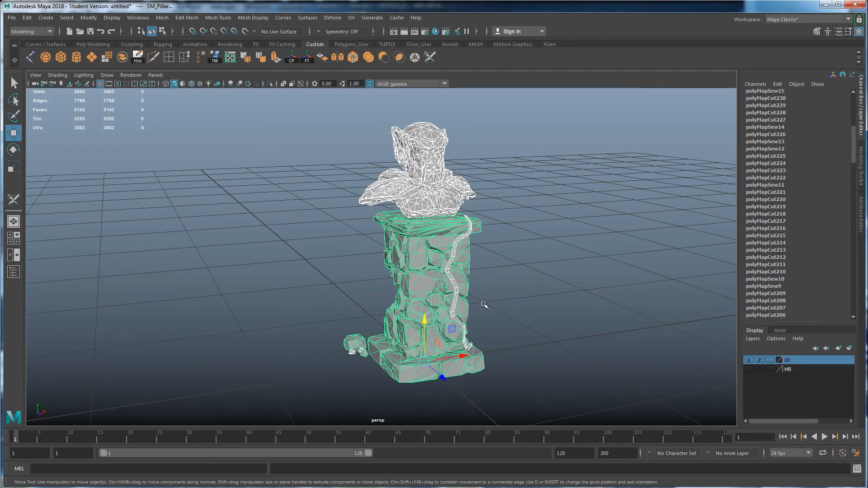
{"action": "scroll", "coordinate": [271, 351], "scroll_direction": "up", "scroll_amount": 3}
{"action": "left_click", "coordinate": [326, 347]}
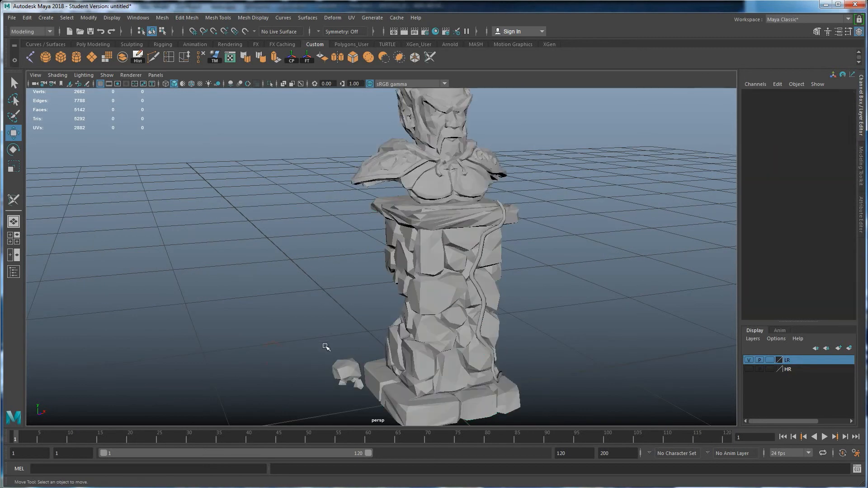
- Reopen the UV Editor to view the UVs of the pillar and its loose rocks, then select one small debris piece by itself
{"action": "left_click", "coordinate": [341, 384]}
{"action": "middle_click_drag", "start_coordinate": [347, 381], "coordinate": [348, 344], "text": "alt"}
{"action": "left_click_drag", "start_coordinate": [293, 278], "coordinate": [380, 364]}
{"action": "left_click", "coordinate": [230, 57]}
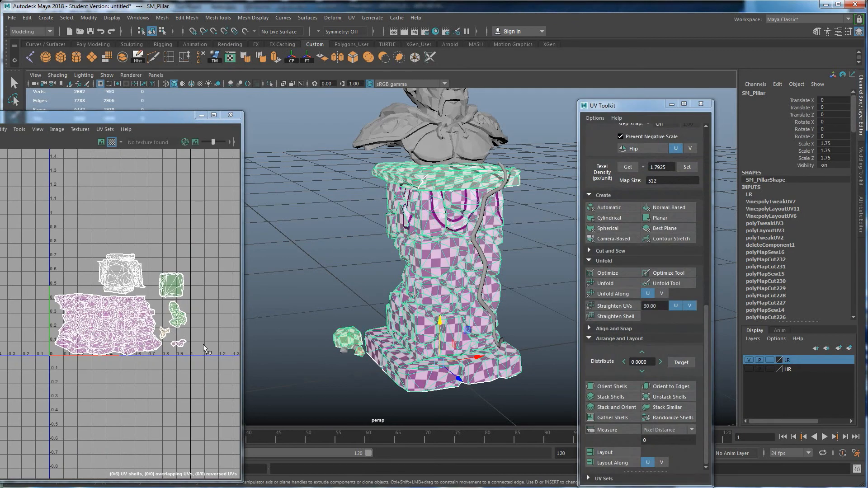
{"action": "left_click", "coordinate": [350, 357]}
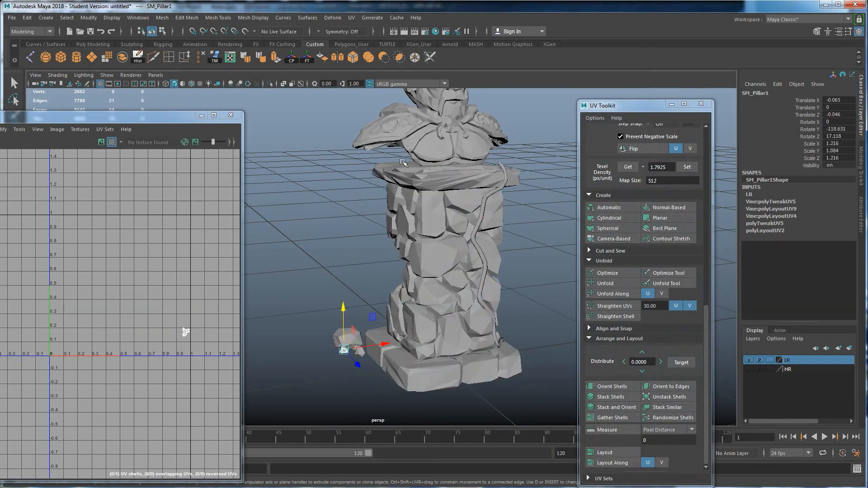
- Combine the pillar, its top slab and the loose rocks into one mesh, leaving out the bust and the vine
{"action": "left_click", "coordinate": [418, 142]}
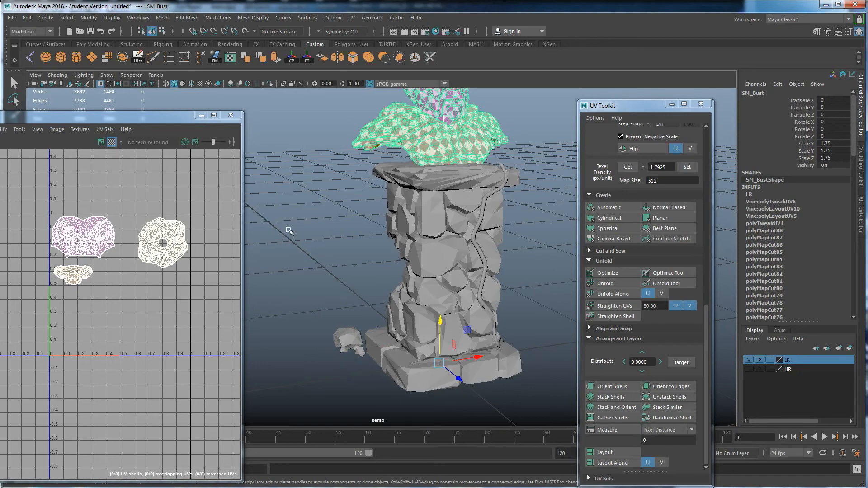
{"action": "left_click_drag", "start_coordinate": [302, 113], "coordinate": [522, 426]}
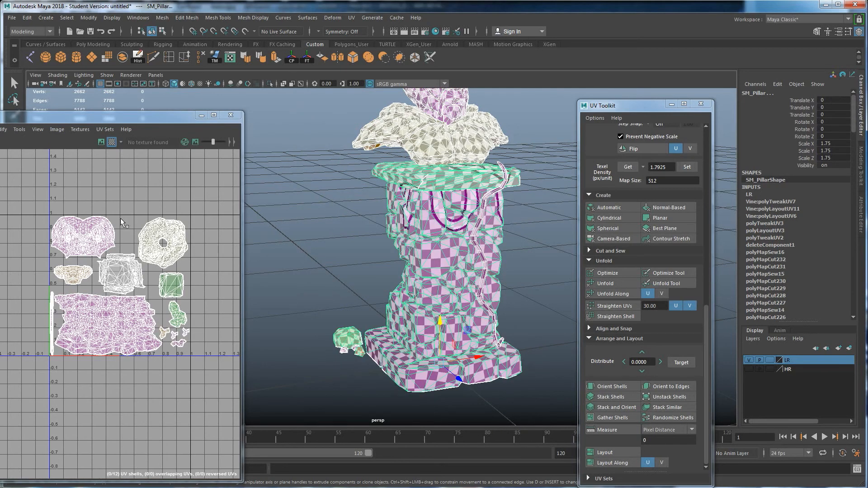
{"action": "left_click_drag", "start_coordinate": [334, 318], "coordinate": [388, 335]}
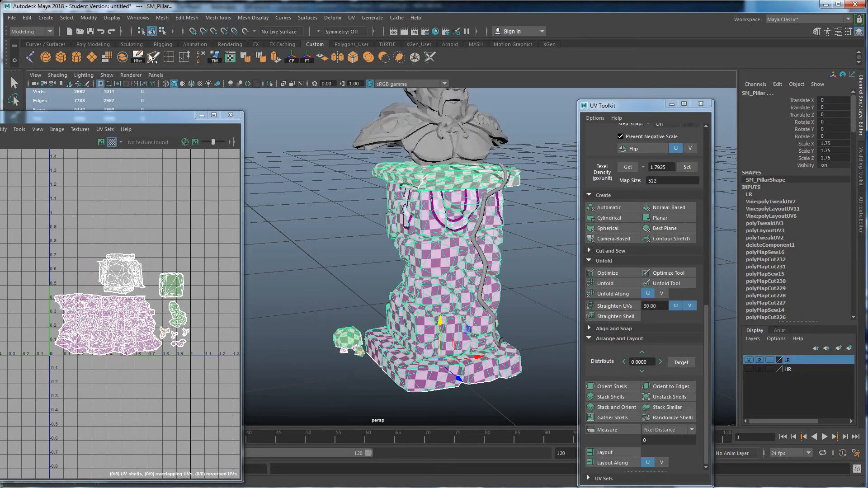
{"action": "left_click", "coordinate": [89, 17]}
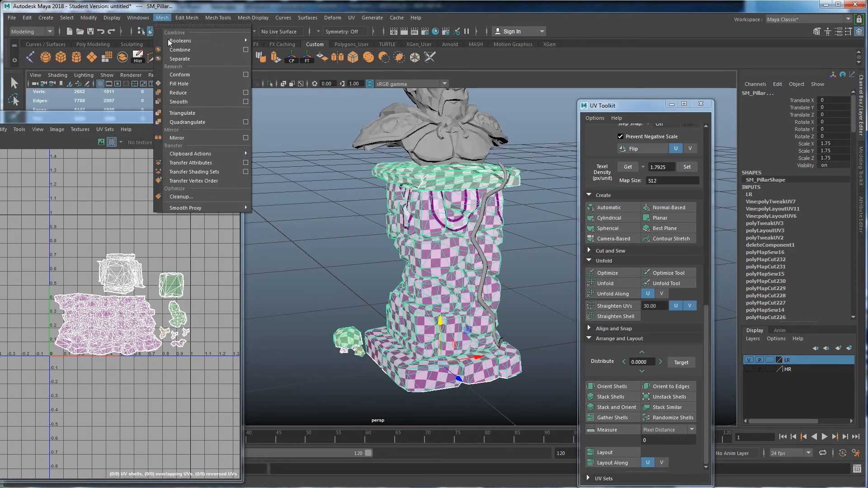
{"action": "left_click", "coordinate": [179, 49]}
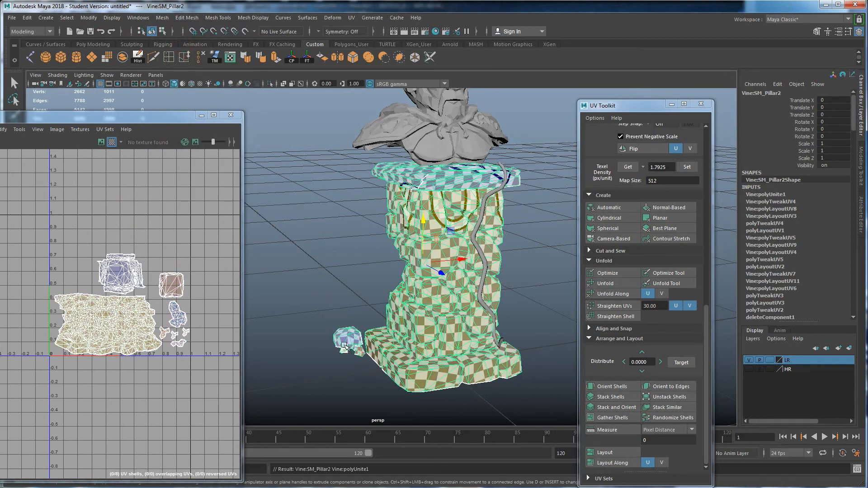
{"action": "left_click", "coordinate": [327, 281]}
- Select the bust, the combined pillar and the vine together and delete their construction history
{"action": "scroll", "coordinate": [327, 285], "scroll_direction": "down", "scroll_amount": 2}
{"action": "left_click_drag", "start_coordinate": [376, 329], "coordinate": [397, 309], "text": "alt"}
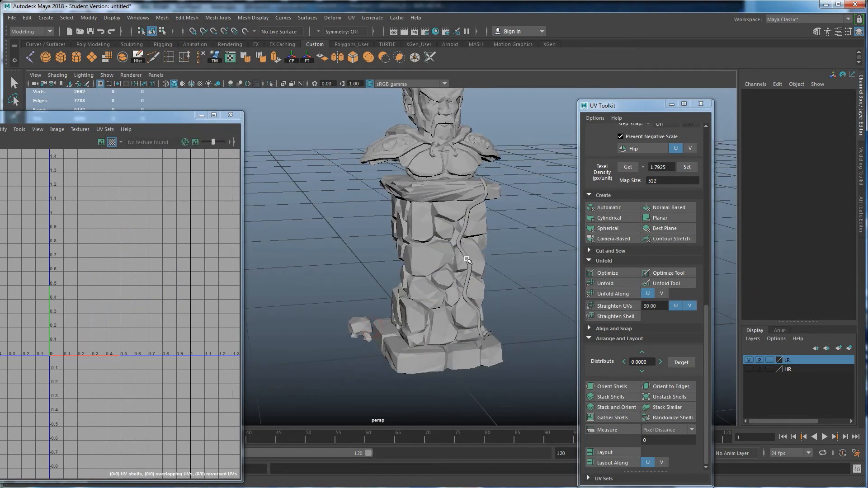
{"action": "left_click", "coordinate": [466, 256]}
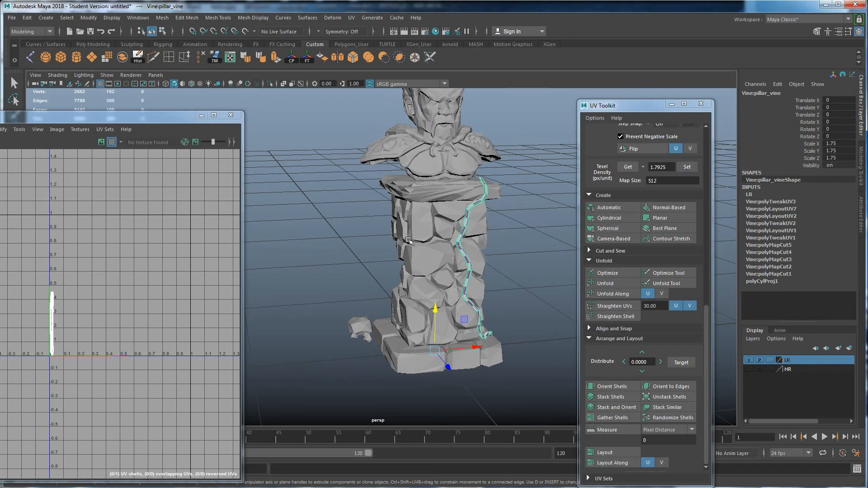
{"action": "scroll", "coordinate": [408, 240], "scroll_direction": "down", "scroll_amount": 3}
{"action": "left_click_drag", "start_coordinate": [403, 267], "coordinate": [387, 313], "text": "alt"}
{"action": "left_click_drag", "start_coordinate": [514, 383], "coordinate": [255, 157]}
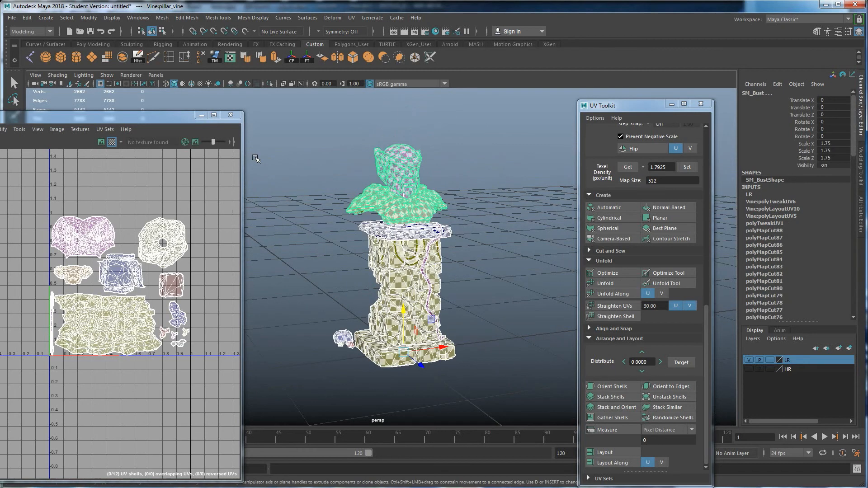
{"action": "left_click", "coordinate": [138, 57]}
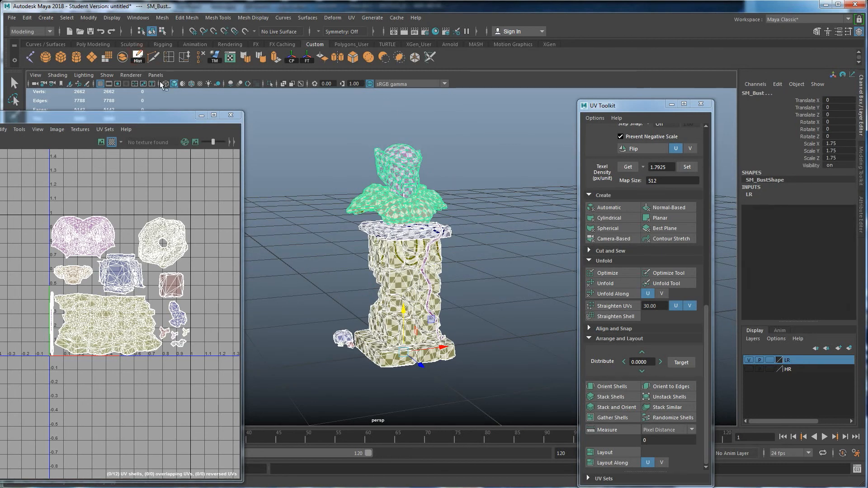
- Rename the combined pillar mesh as SM_PIllar
{"action": "left_click", "coordinate": [394, 208]}
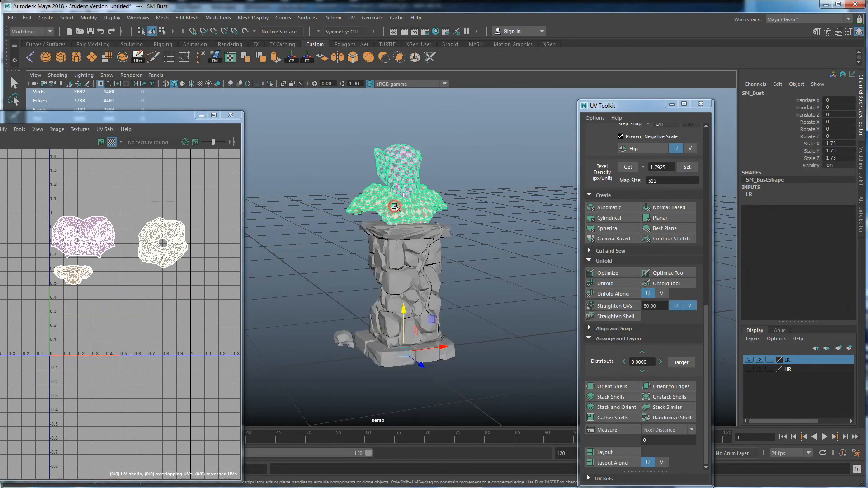
{"action": "left_click", "coordinate": [404, 243]}
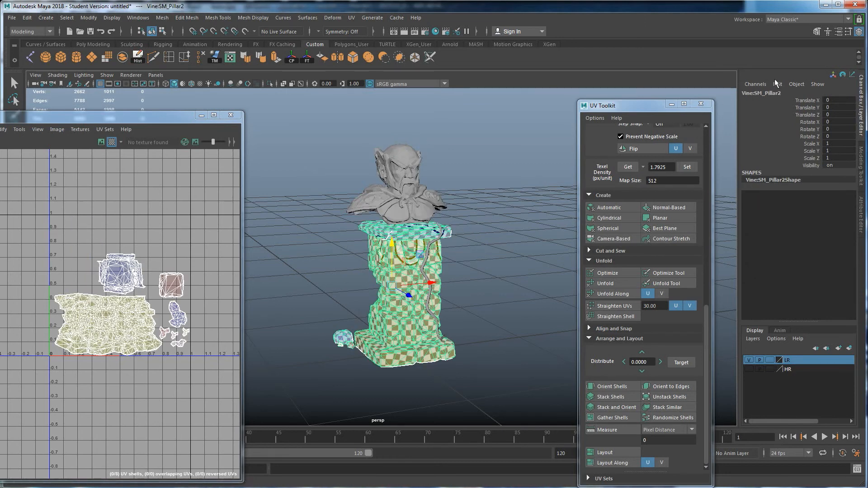
{"action": "double_click", "coordinate": [765, 94]}
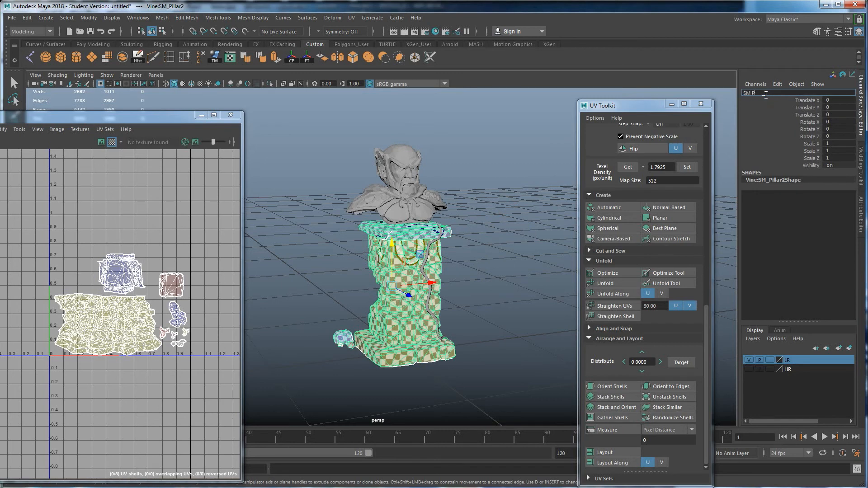
{"action": "type", "text": "SM_PIllar"}
{"action": "key", "text": "Return"}
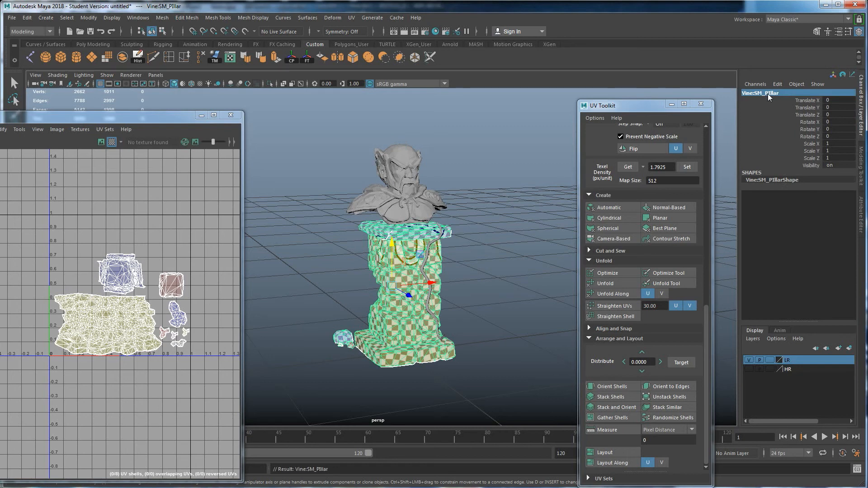
- Select the vine, the pillar and the bust one at a time to check the separate meshes, then deselect them
{"action": "left_click", "coordinate": [483, 250]}
{"action": "left_click_drag", "start_coordinate": [473, 262], "coordinate": [436, 261], "text": "alt"}
{"action": "left_click", "coordinate": [426, 254]}
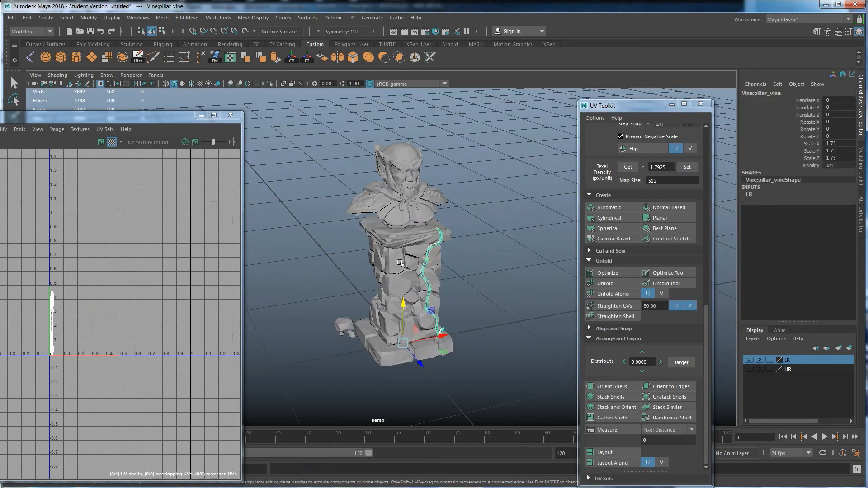
{"action": "left_click", "coordinate": [400, 260]}
{"action": "left_click", "coordinate": [401, 199]}
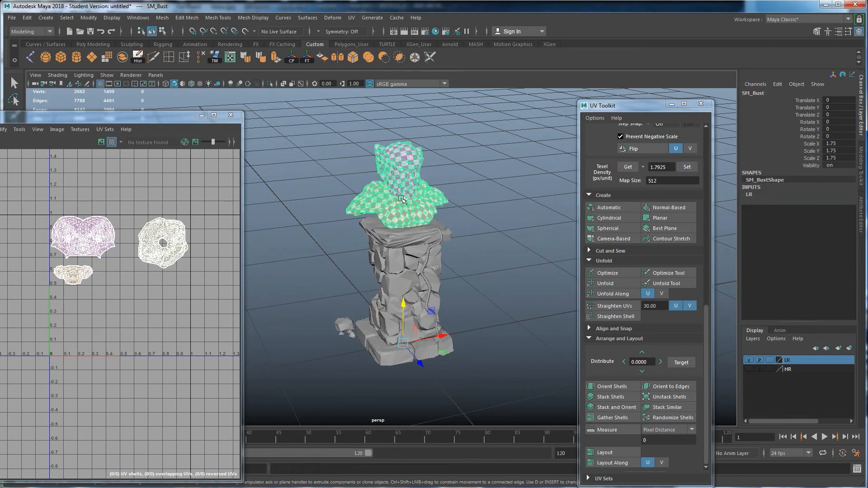
{"action": "left_click", "coordinate": [491, 268]}
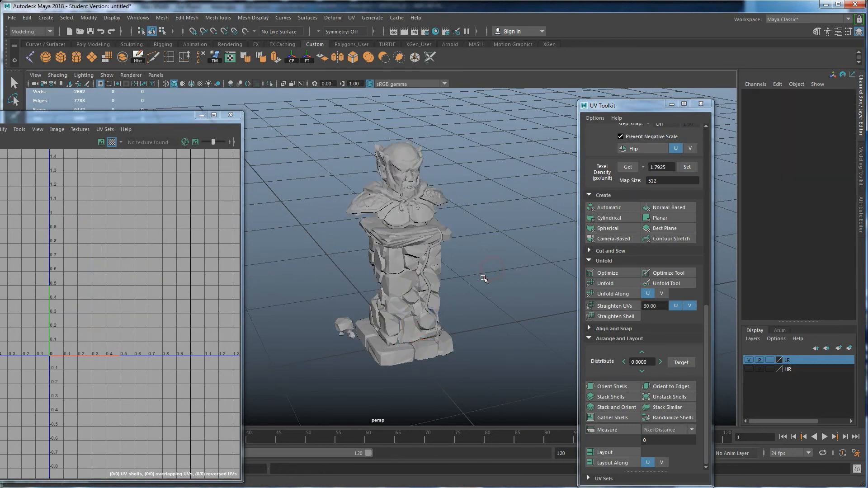
{"action": "left_click", "coordinate": [408, 268]}
{"action": "left_click", "coordinate": [495, 275]}
- Soften the edges of the bust, pillar and vine meshes, then return to object selection with nothing selected
{"action": "left_click_drag", "start_coordinate": [492, 274], "coordinate": [456, 282], "text": "alt"}
{"action": "scroll", "coordinate": [451, 276], "scroll_direction": "up", "scroll_amount": 1}
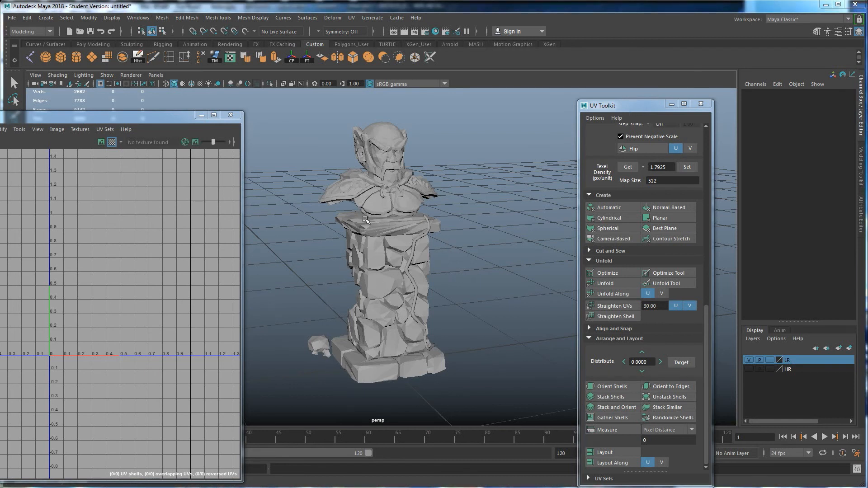
{"action": "left_click_drag", "start_coordinate": [500, 398], "coordinate": [270, 116]}
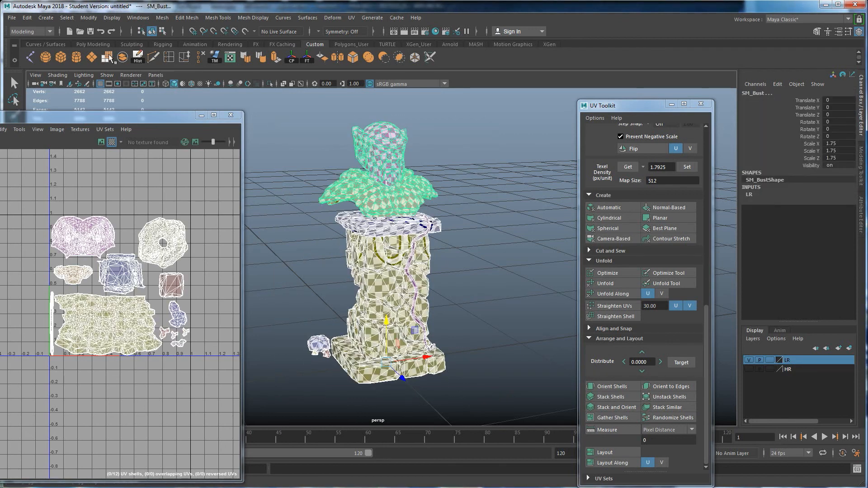
{"action": "left_click", "coordinate": [261, 58]}
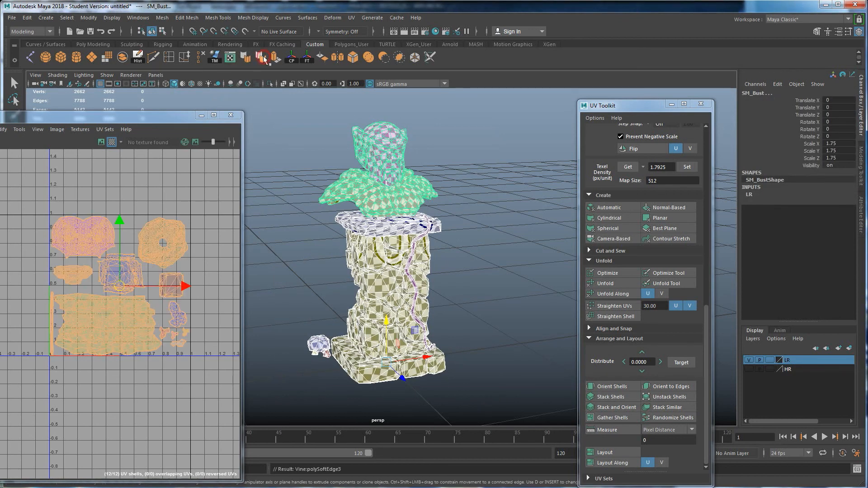
{"action": "left_click", "coordinate": [253, 18]}
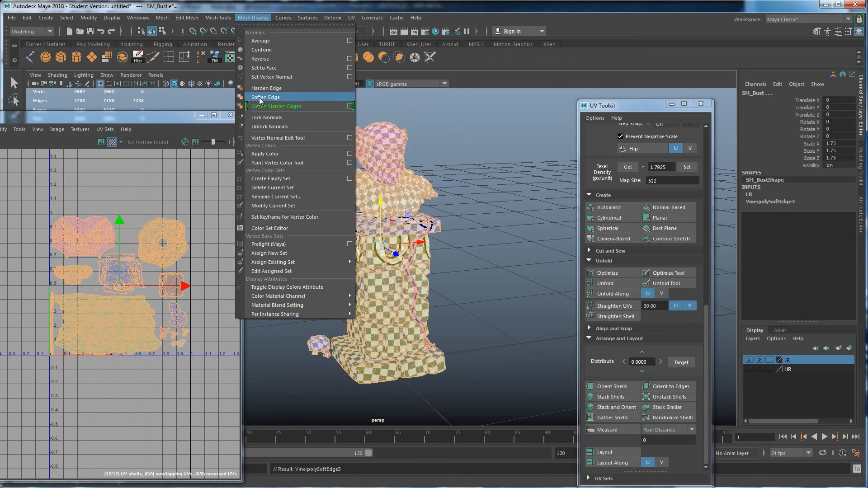
{"action": "left_click", "coordinate": [509, 144]}
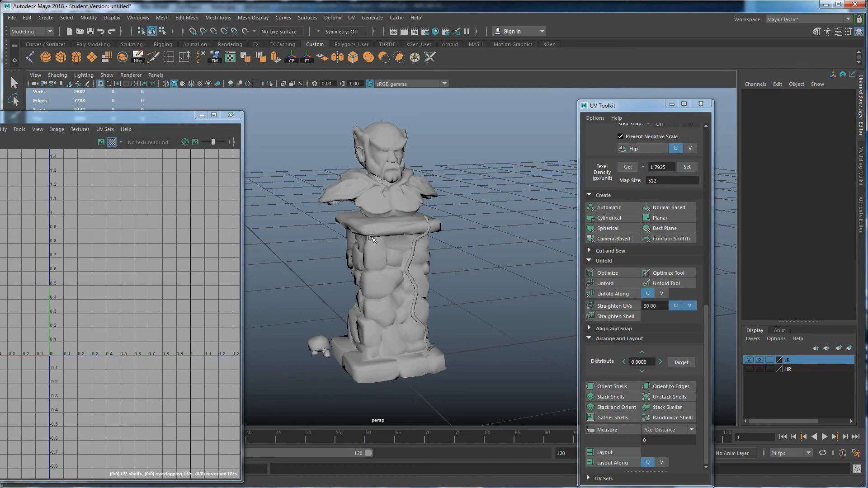
- Delete the construction history of all the softened statue meshes and clear the selection
{"action": "left_click_drag", "start_coordinate": [482, 413], "coordinate": [278, 132]}
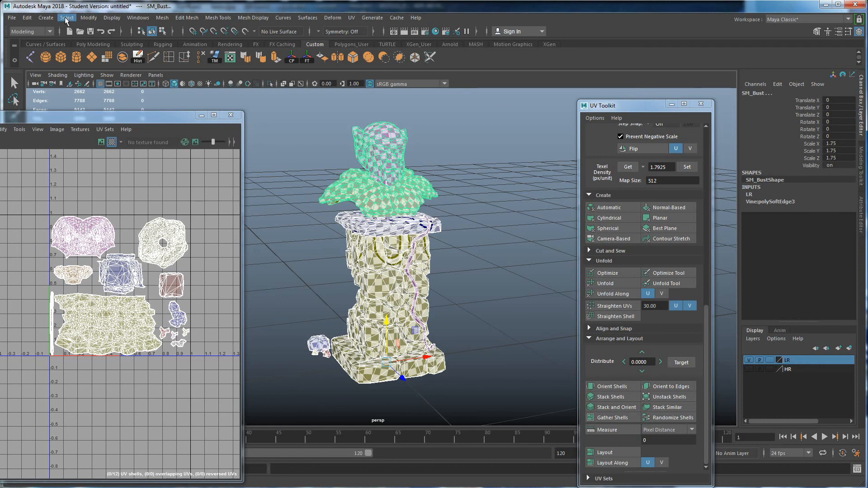
{"action": "left_click", "coordinate": [28, 17]}
{"action": "mouse_move", "coordinate": [64, 125]}
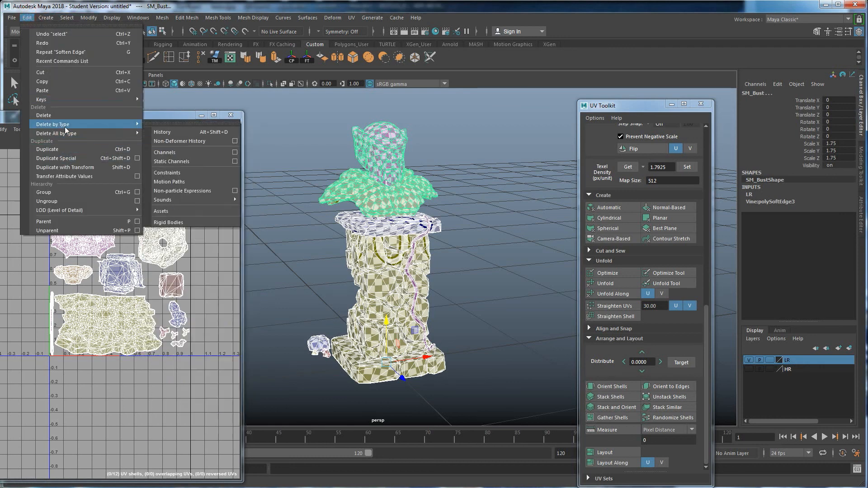
{"action": "left_click", "coordinate": [182, 134]}
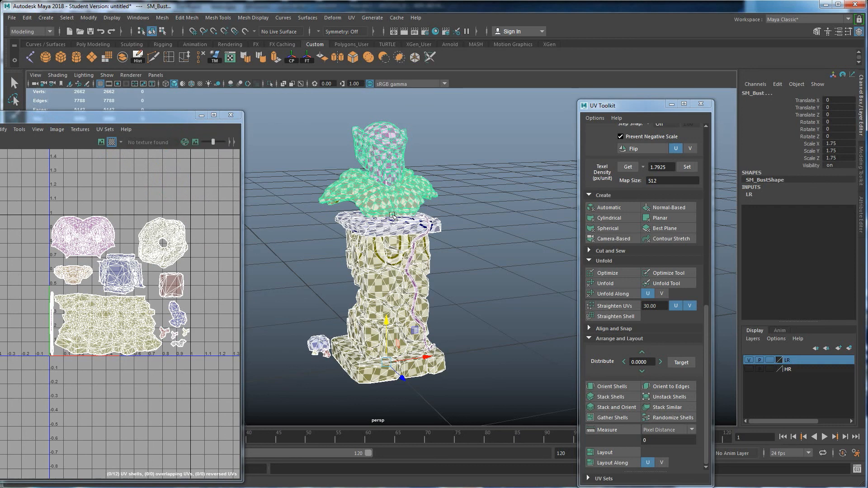
{"action": "left_click", "coordinate": [497, 191]}
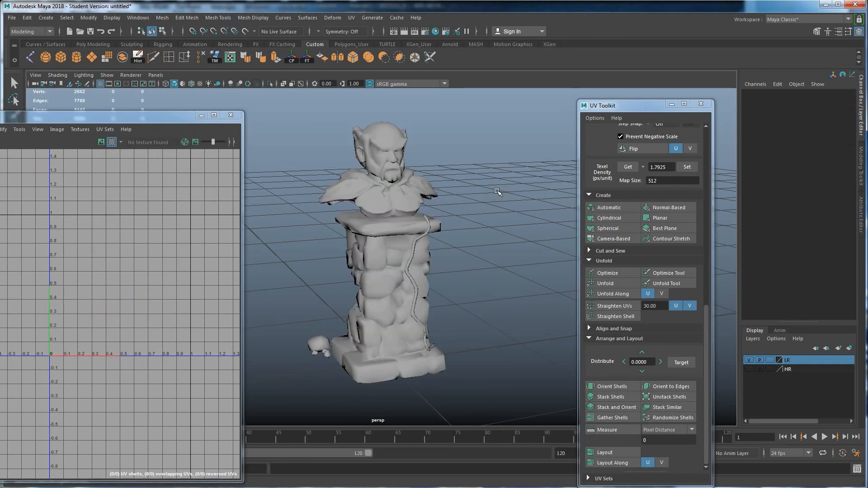